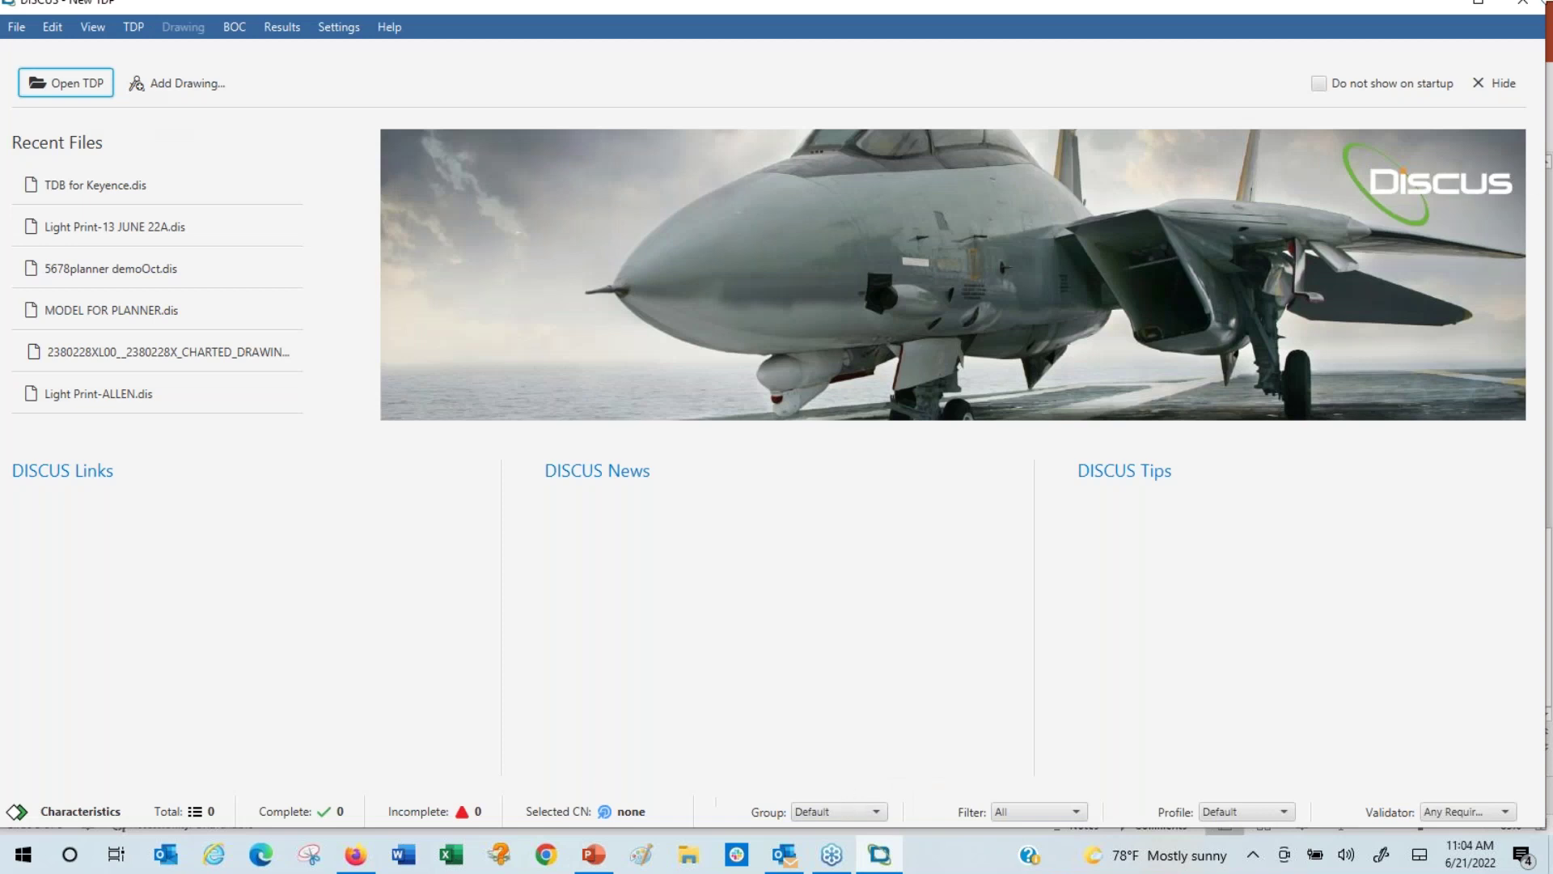
{"action": "left_click", "coordinate": [1494, 86]}
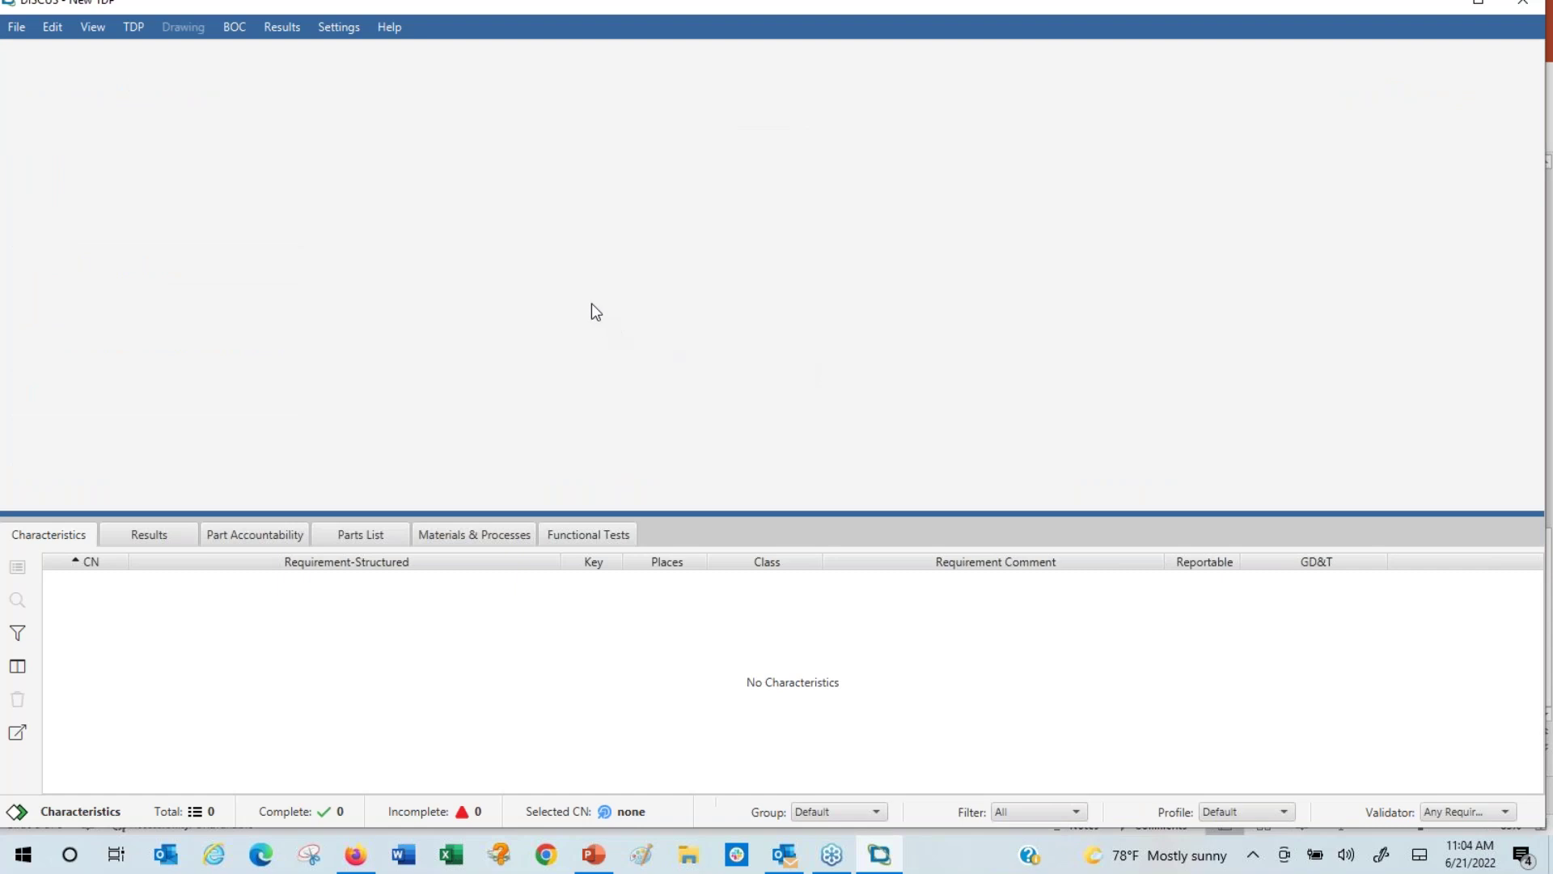
{"action": "mouse_move", "coordinate": [542, 6]}
{"action": "left_mouse_down"}
{"action": "mouse_move", "coordinate": [565, 8]}
{"action": "mouse_move", "coordinate": [551, 22]}
{"action": "left_mouse_up"}
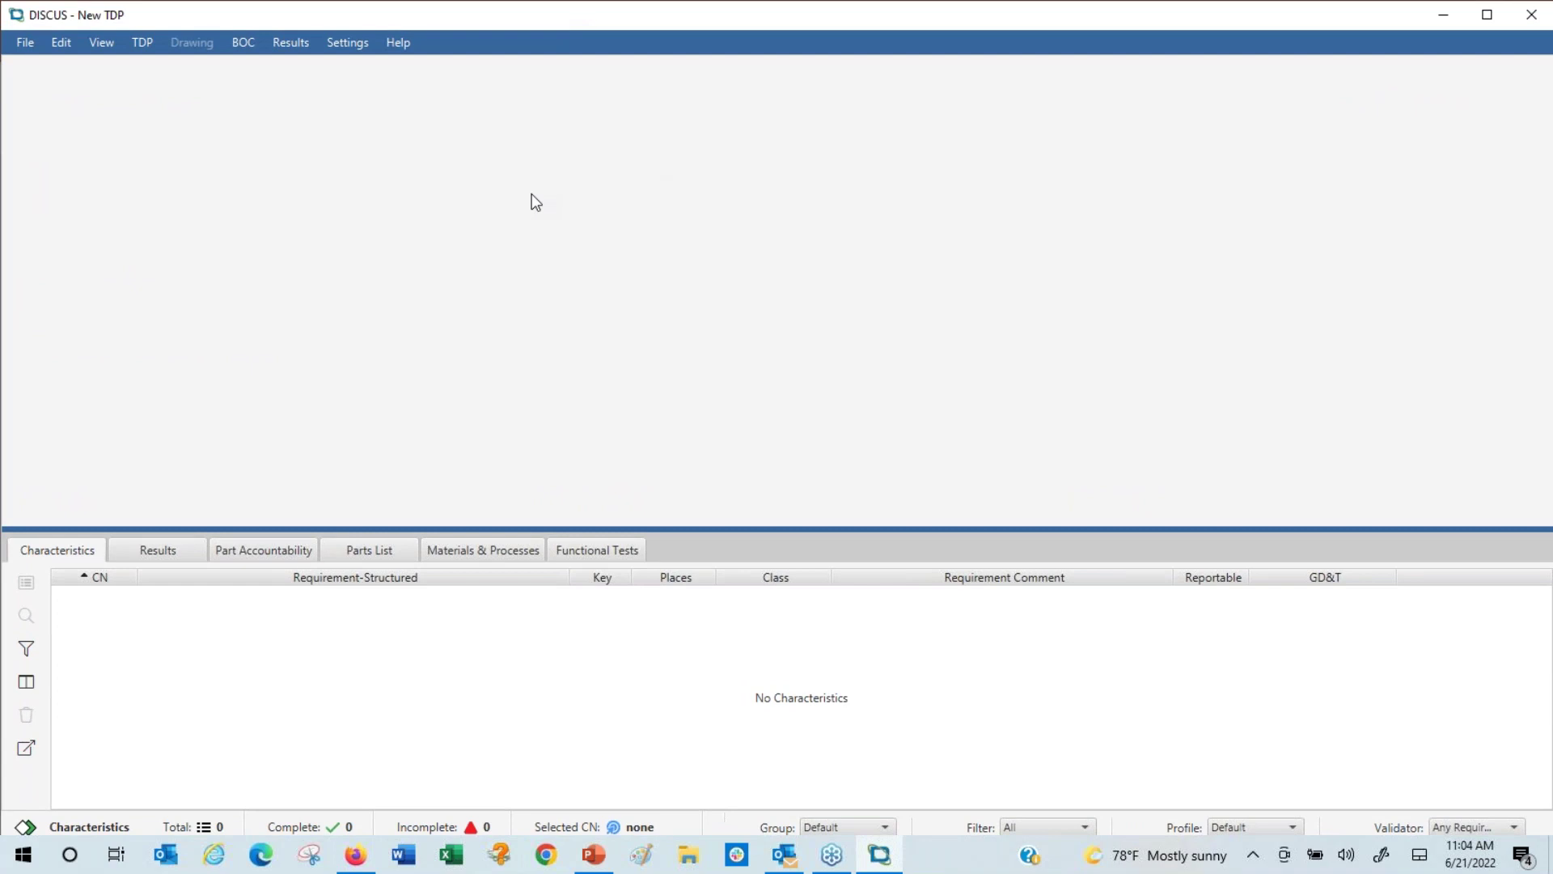
{"action": "right_click", "coordinate": [531, 198]}
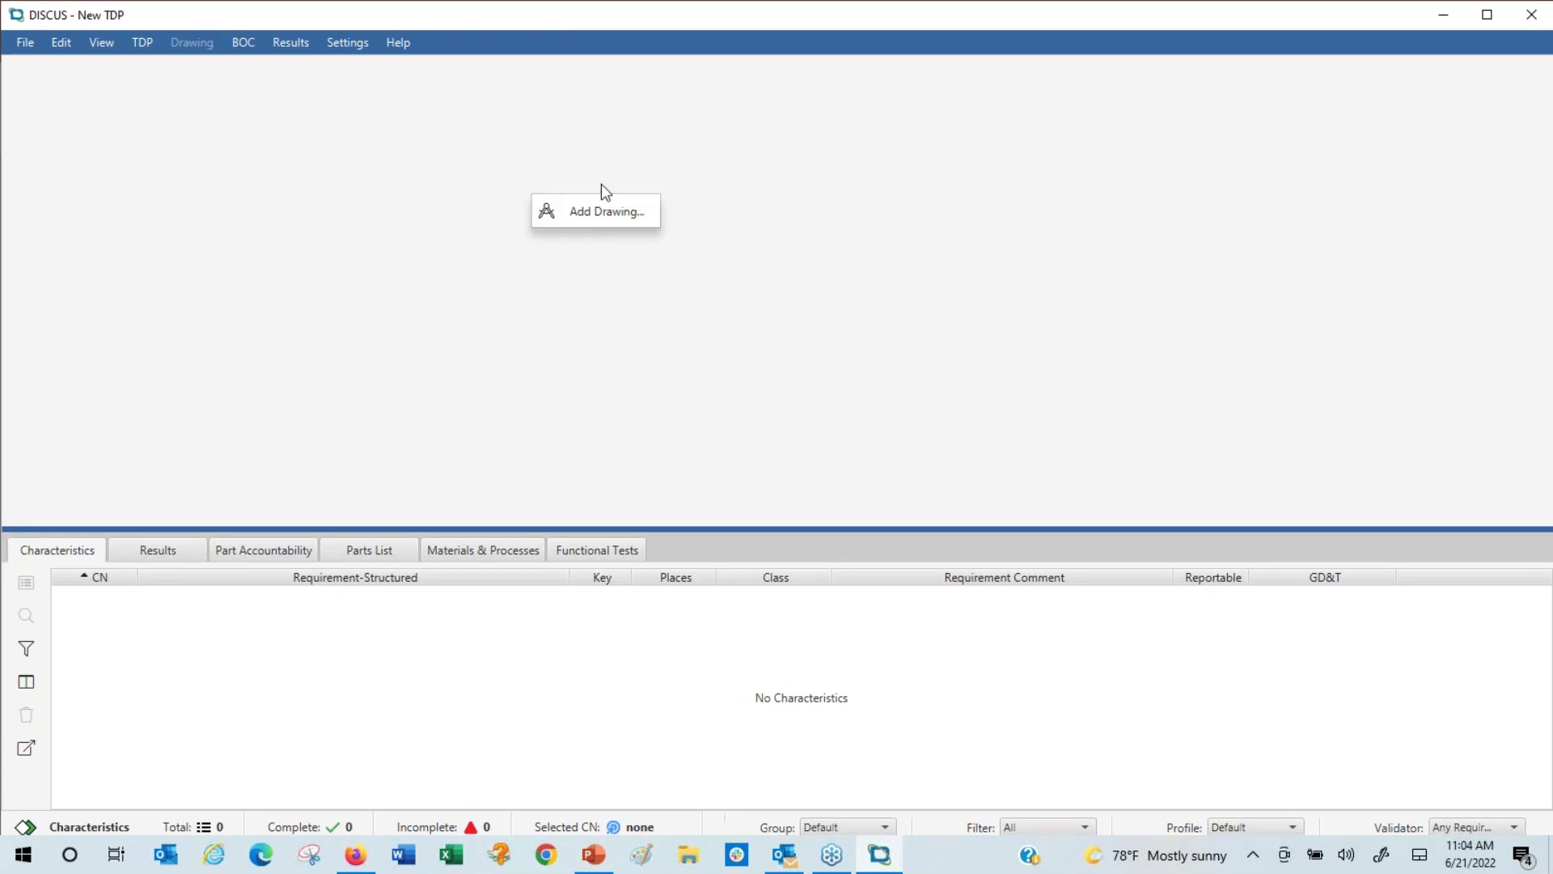
{"action": "left_click", "coordinate": [618, 225]}
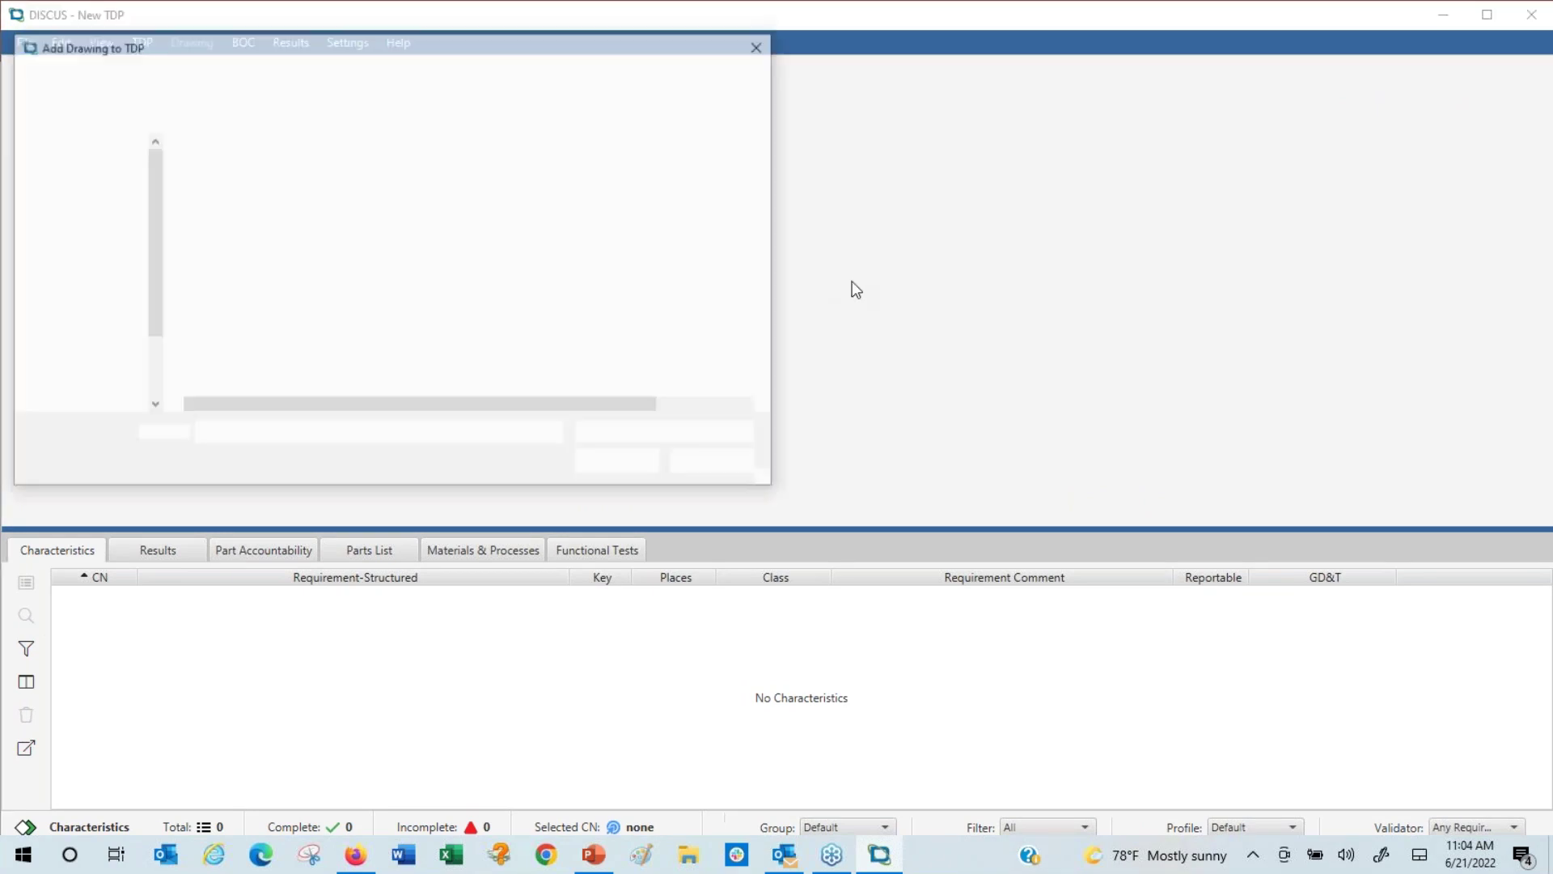
{"action": "left_click_drag", "start_coordinate": [765, 162], "coordinate": [761, 246]}
{"action": "left_click", "coordinate": [280, 312]}
{"action": "left_click", "coordinate": [617, 467]}
{"action": "left_click", "coordinate": [720, 291]}
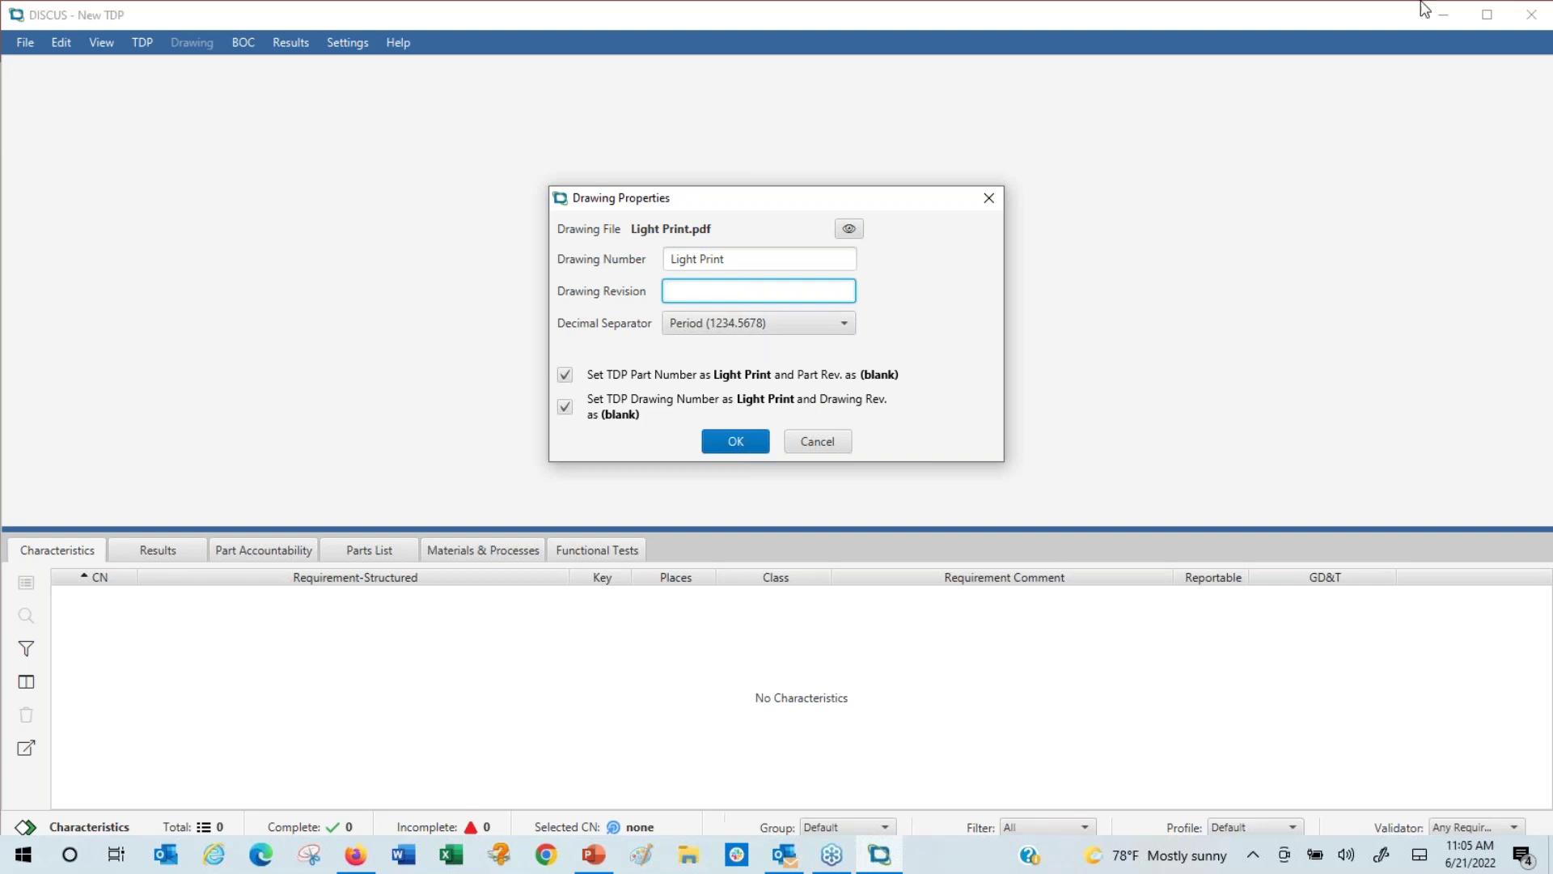
{"action": "left_click", "coordinate": [824, 437]}
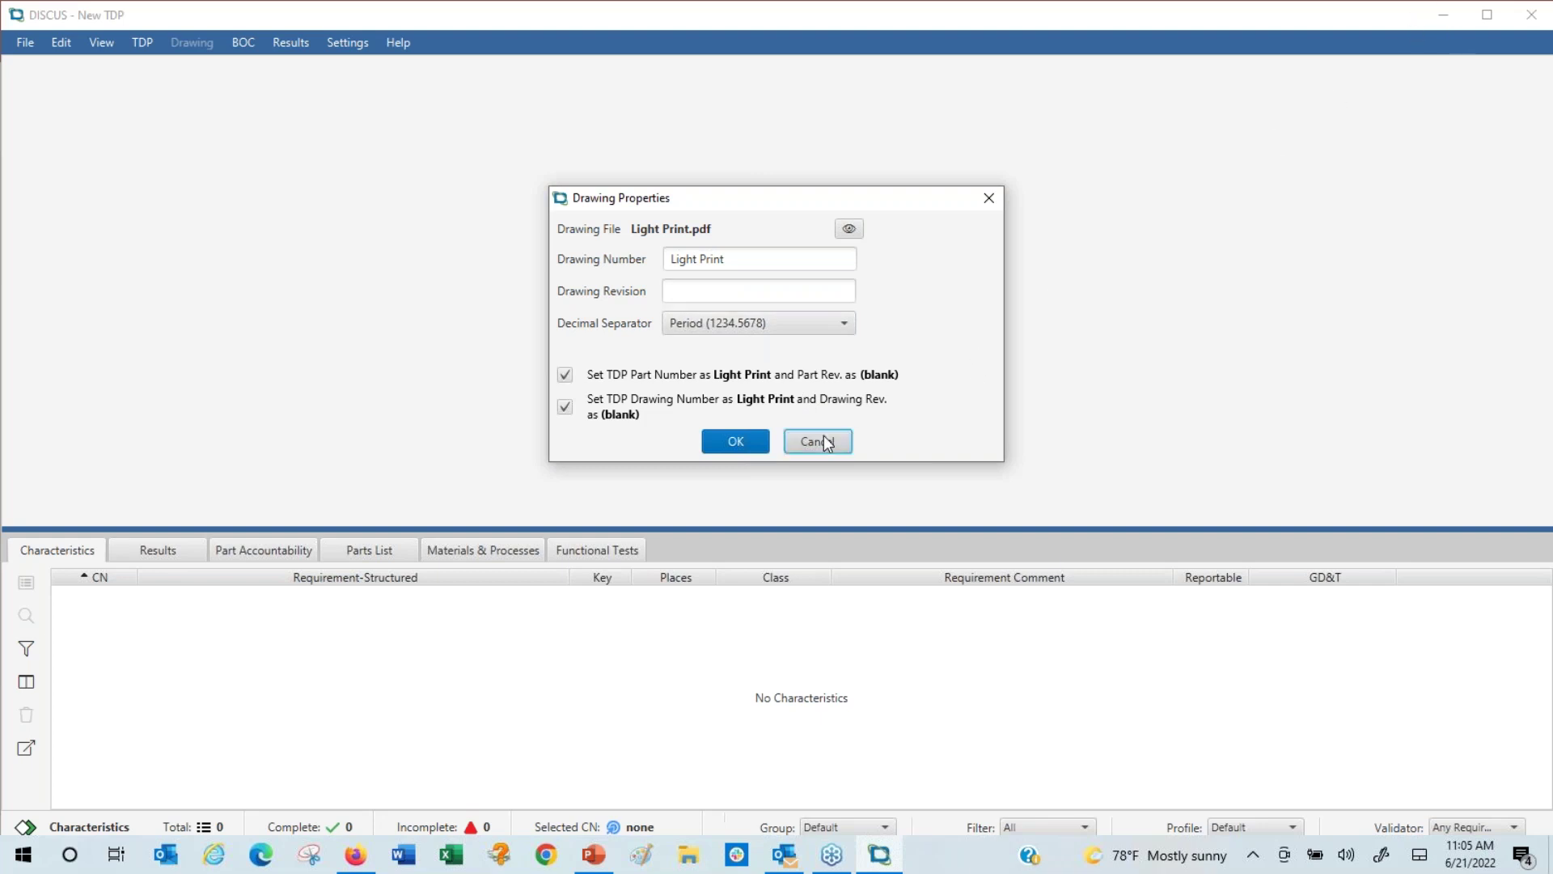
{"action": "left_click", "coordinate": [1531, 14]}
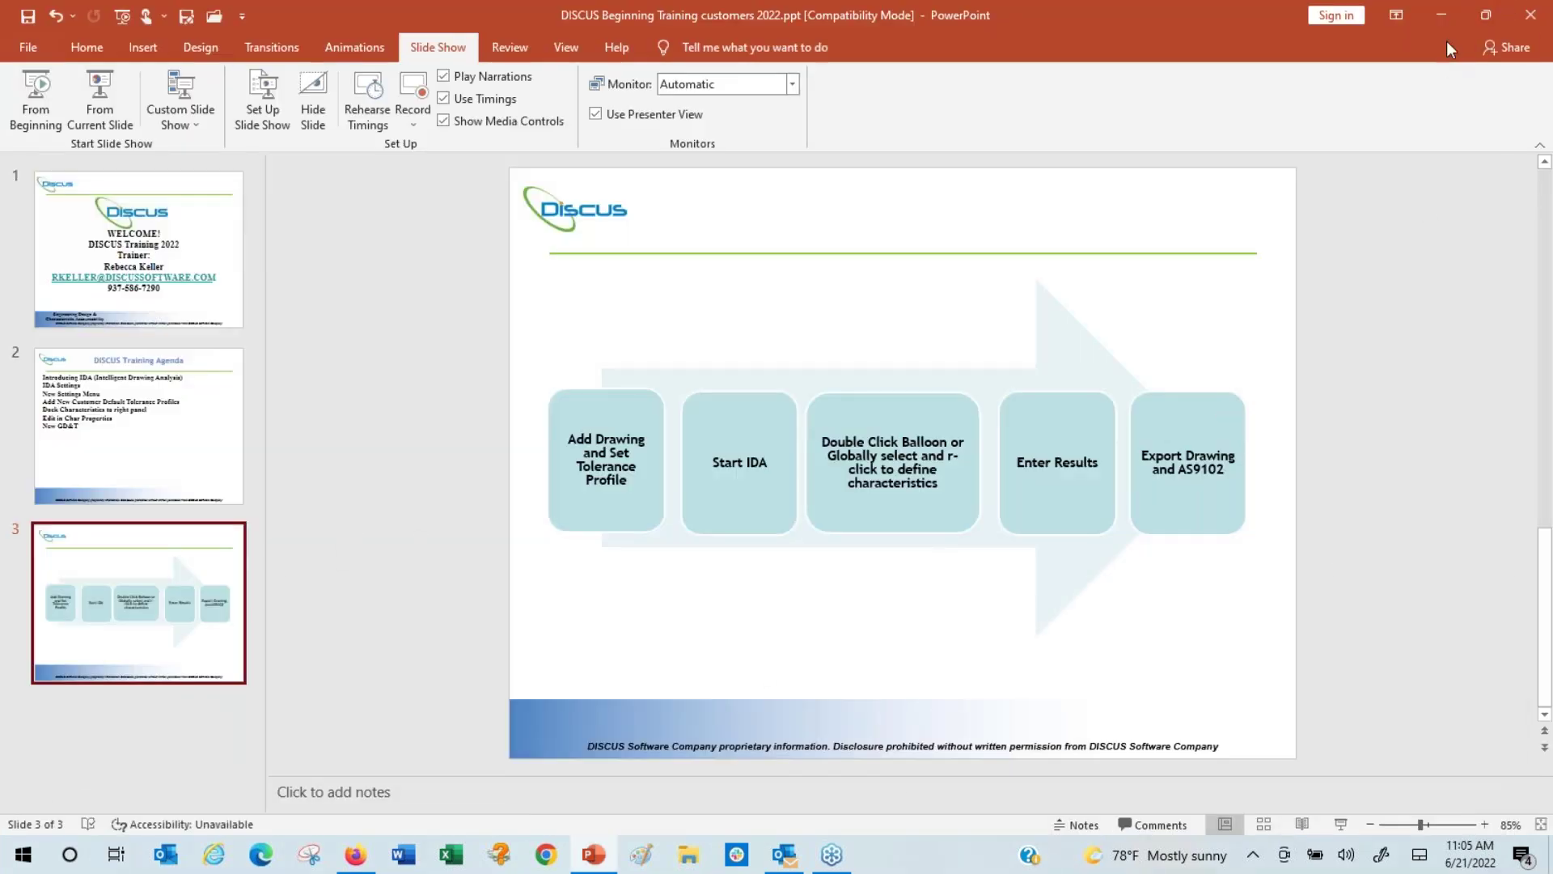
- Switch to the desktop, launch DISCUS 12.1.0 with the Desktop, IDA, Results and CMM modules, and hide the start page
{"action": "left_click", "coordinate": [1445, 17]}
{"action": "left_click", "coordinate": [1294, 440]}
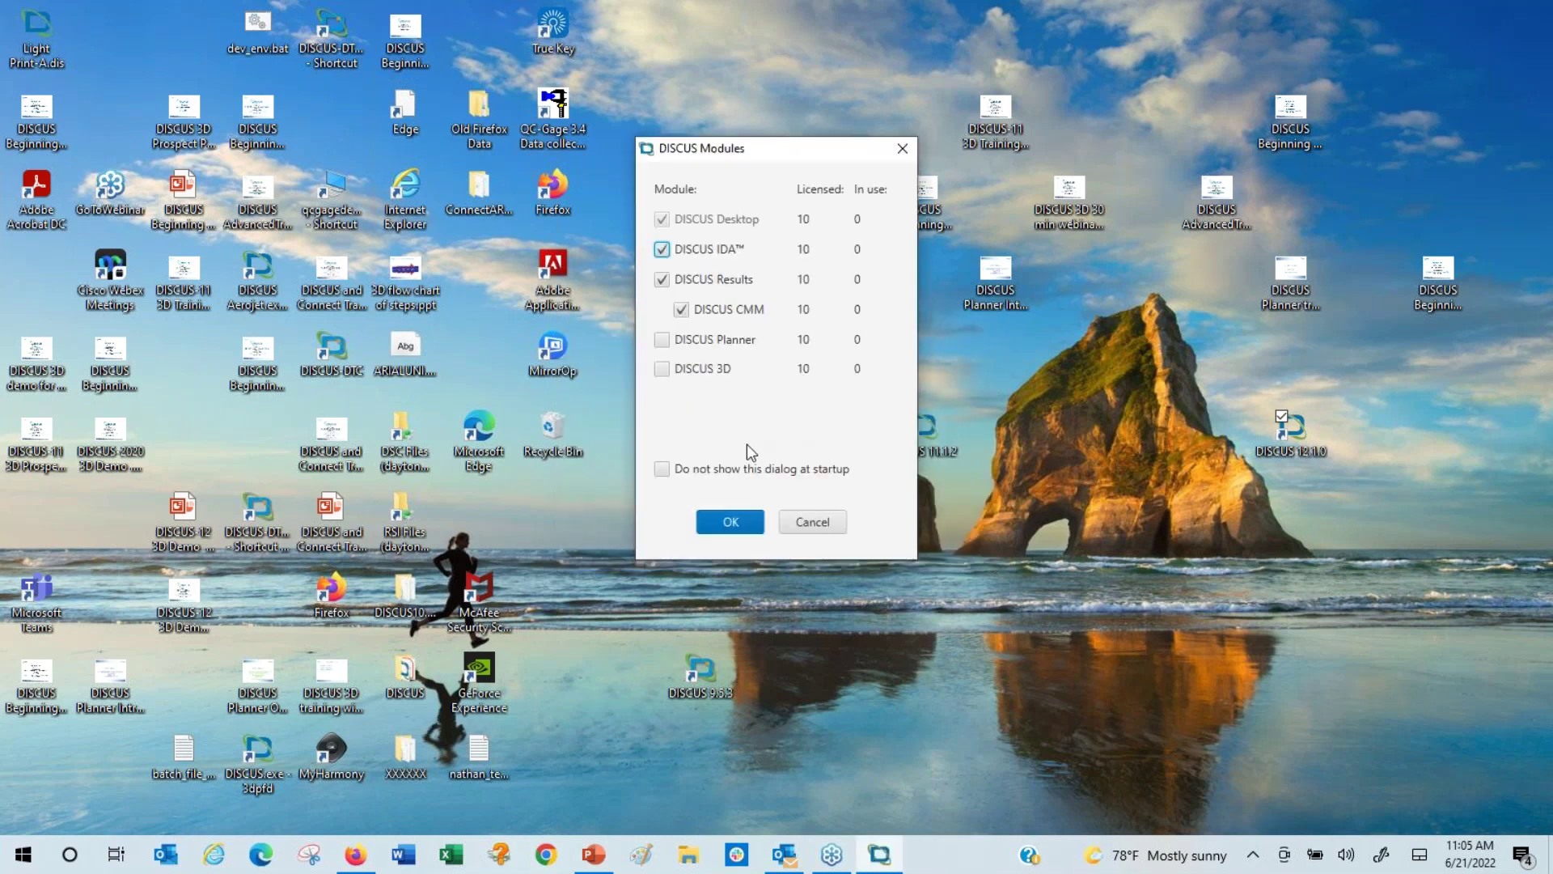
{"action": "left_click", "coordinate": [731, 522]}
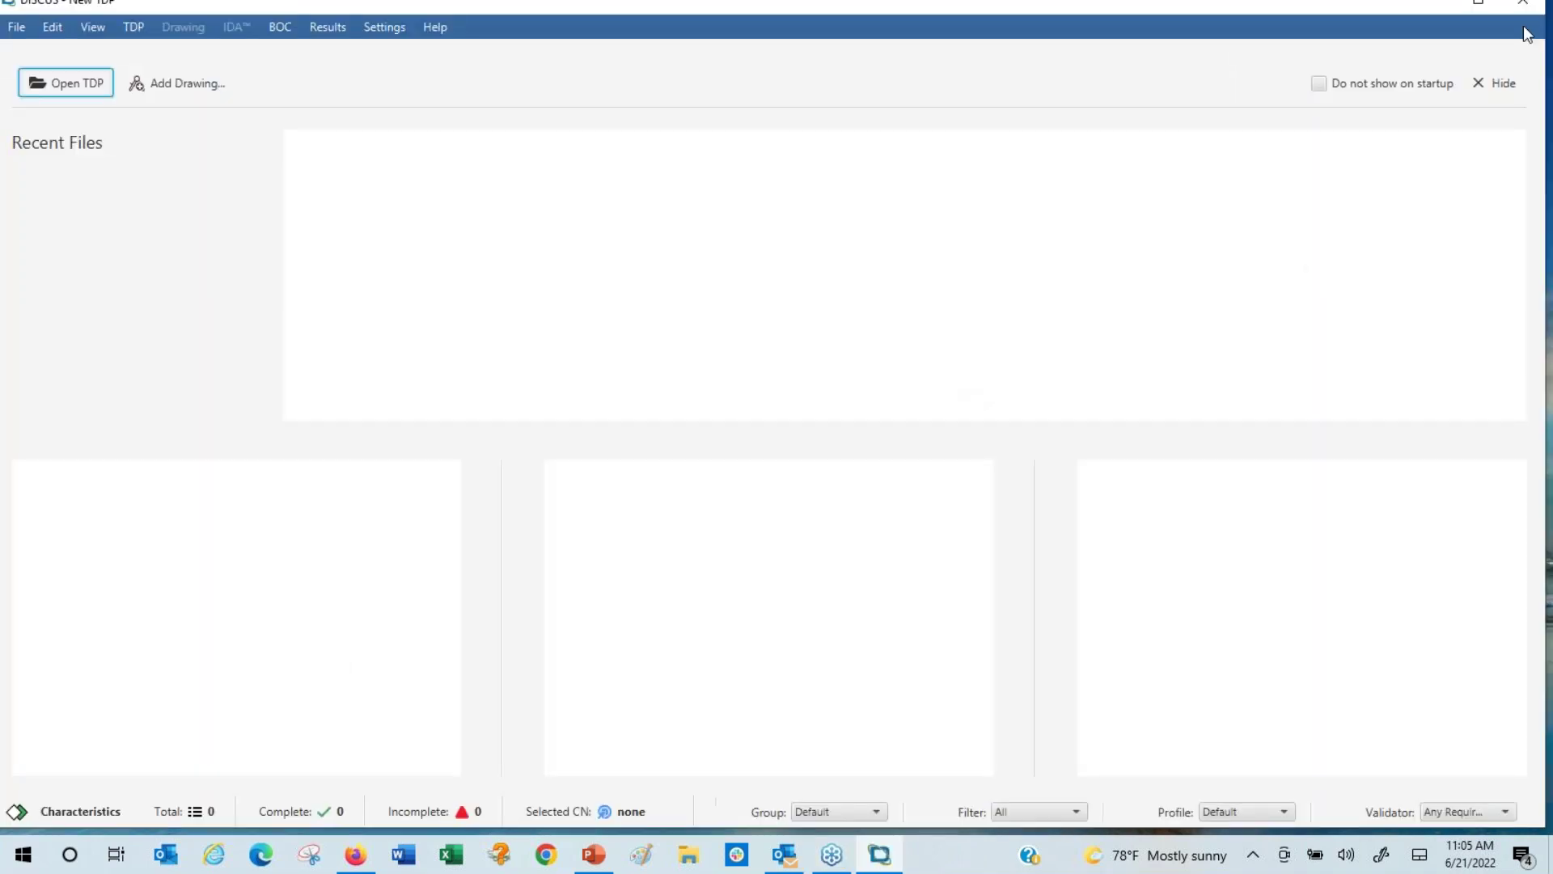
{"action": "left_click", "coordinate": [1509, 86]}
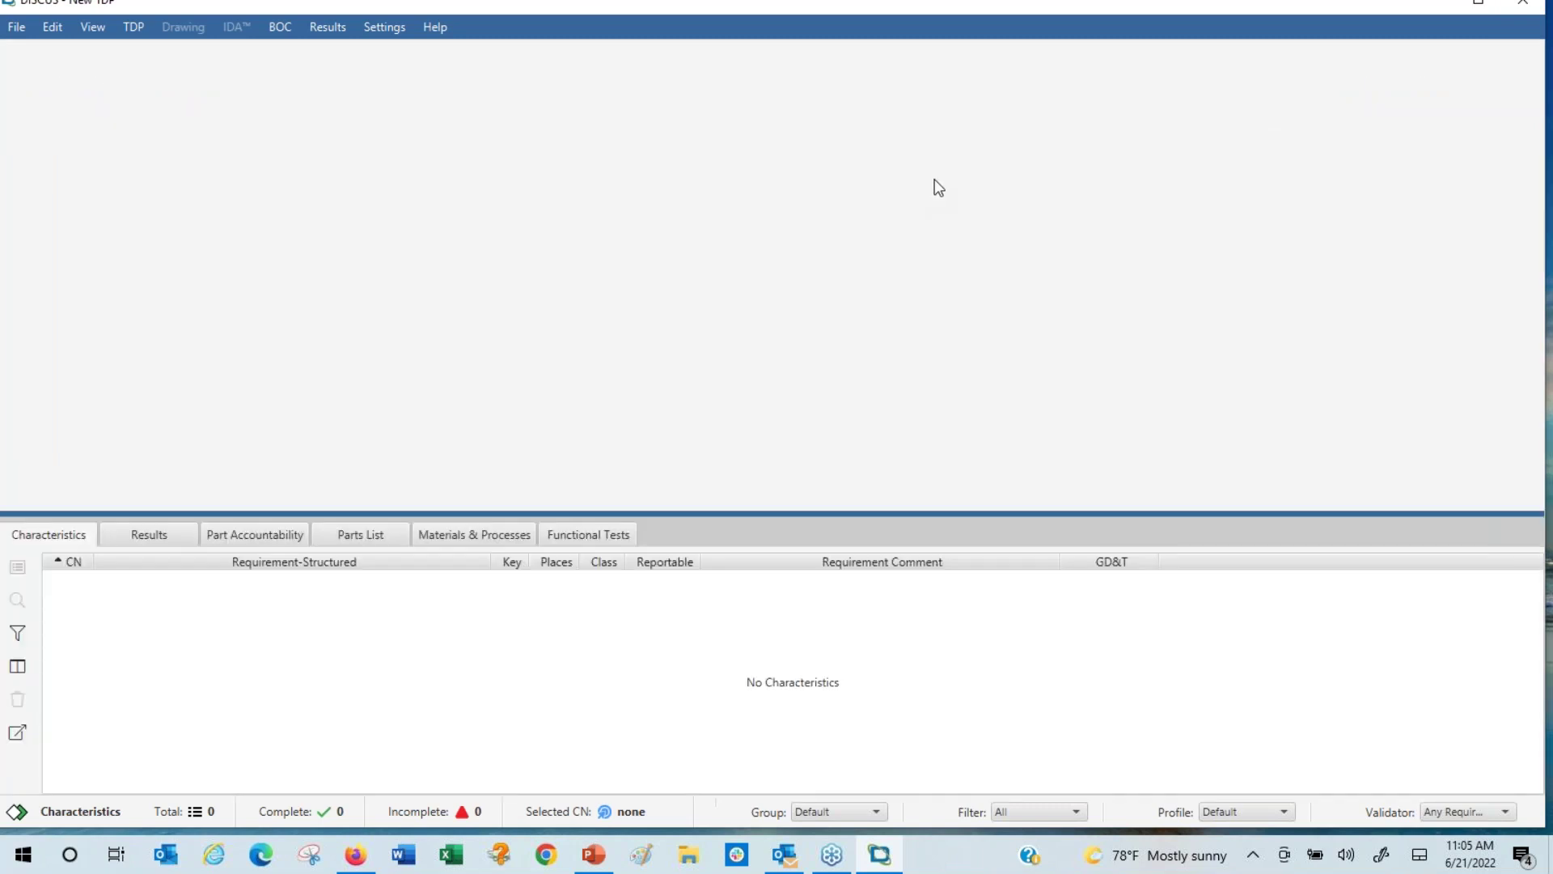
- Examine the license information and the licensed modules with their usage, closing each window when done
{"action": "left_click", "coordinate": [384, 38]}
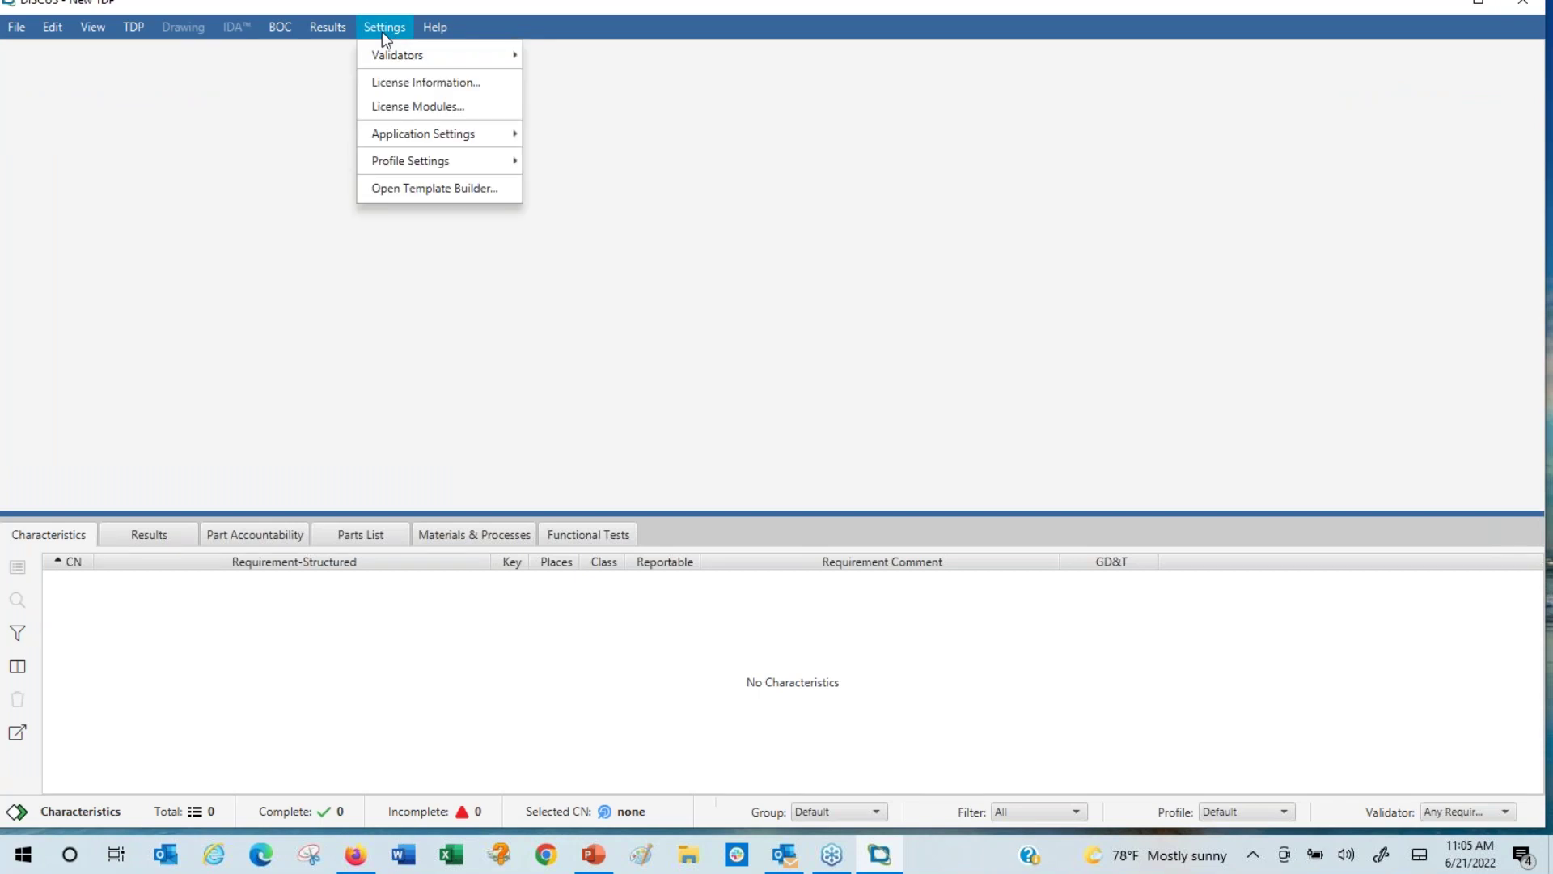
{"action": "left_click", "coordinate": [406, 80]}
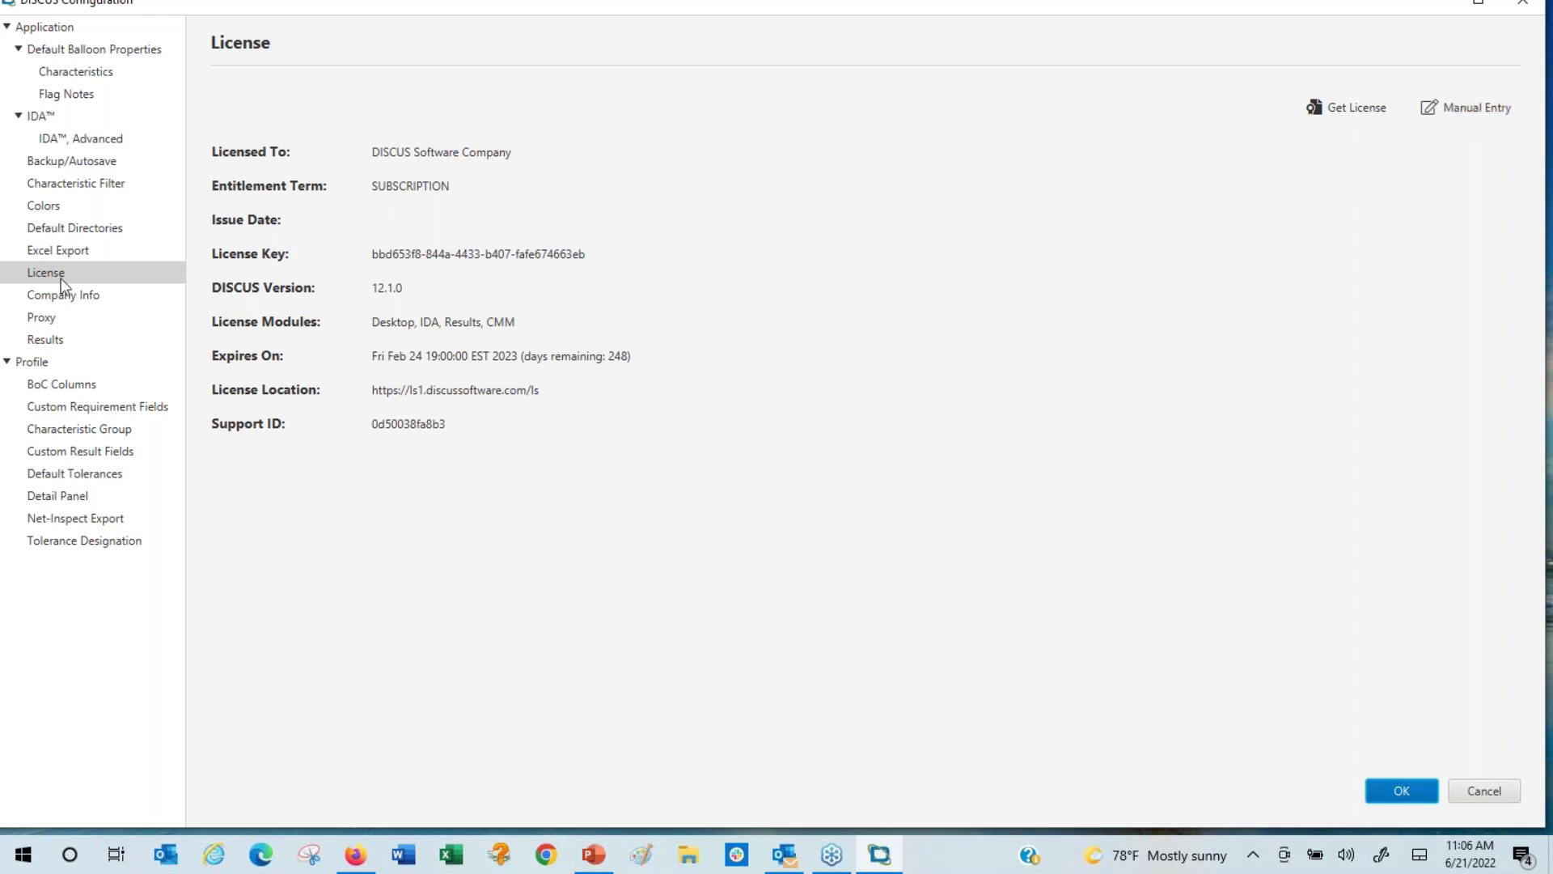
{"action": "double_click", "coordinate": [488, 6]}
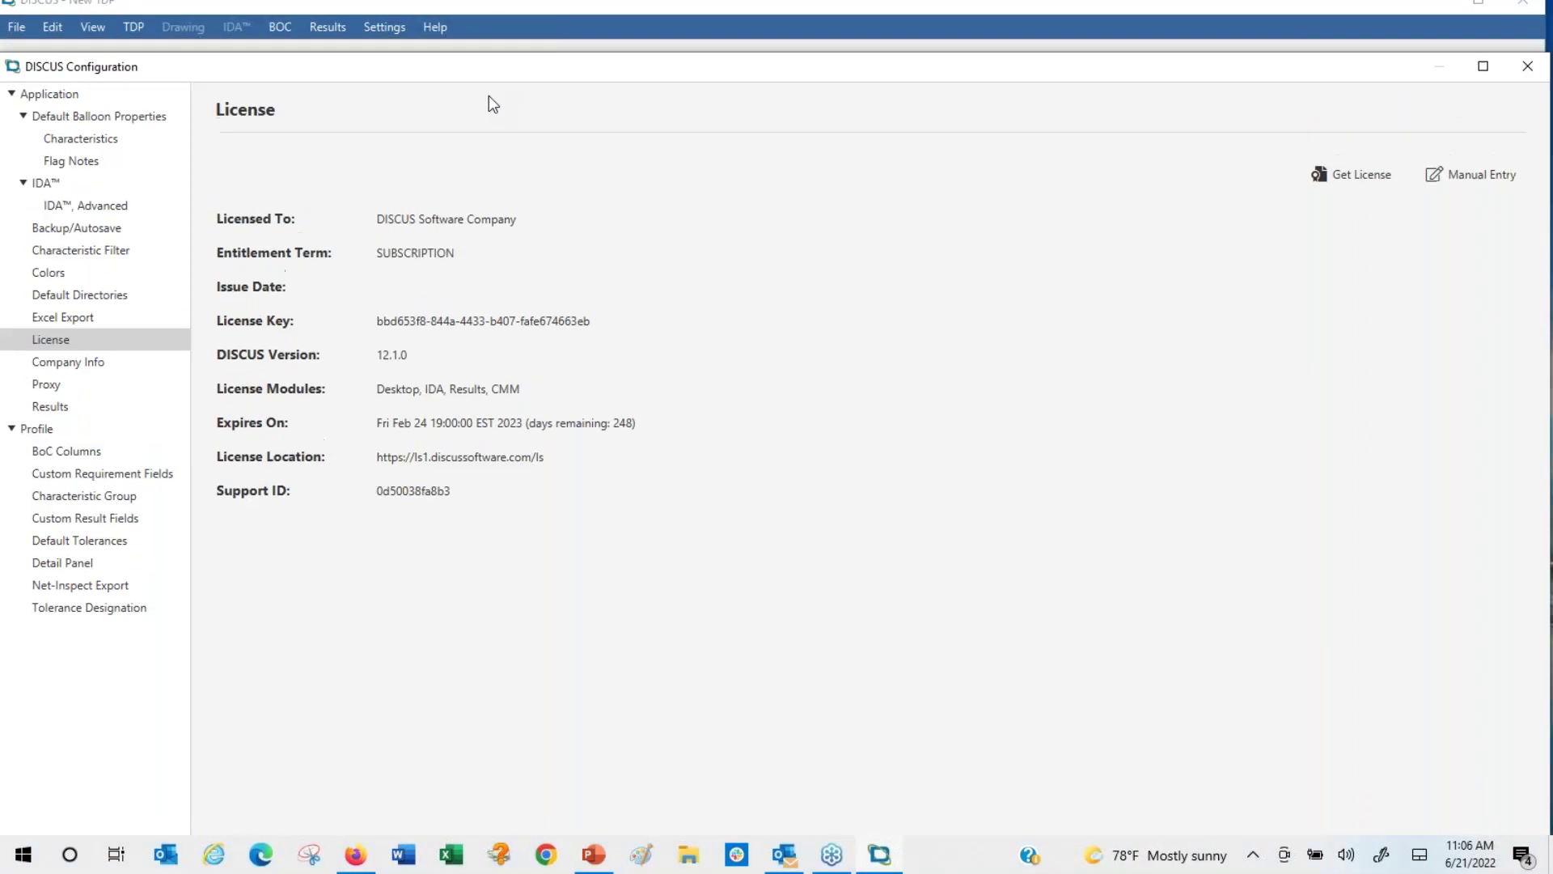
{"action": "left_click", "coordinate": [1391, 90]}
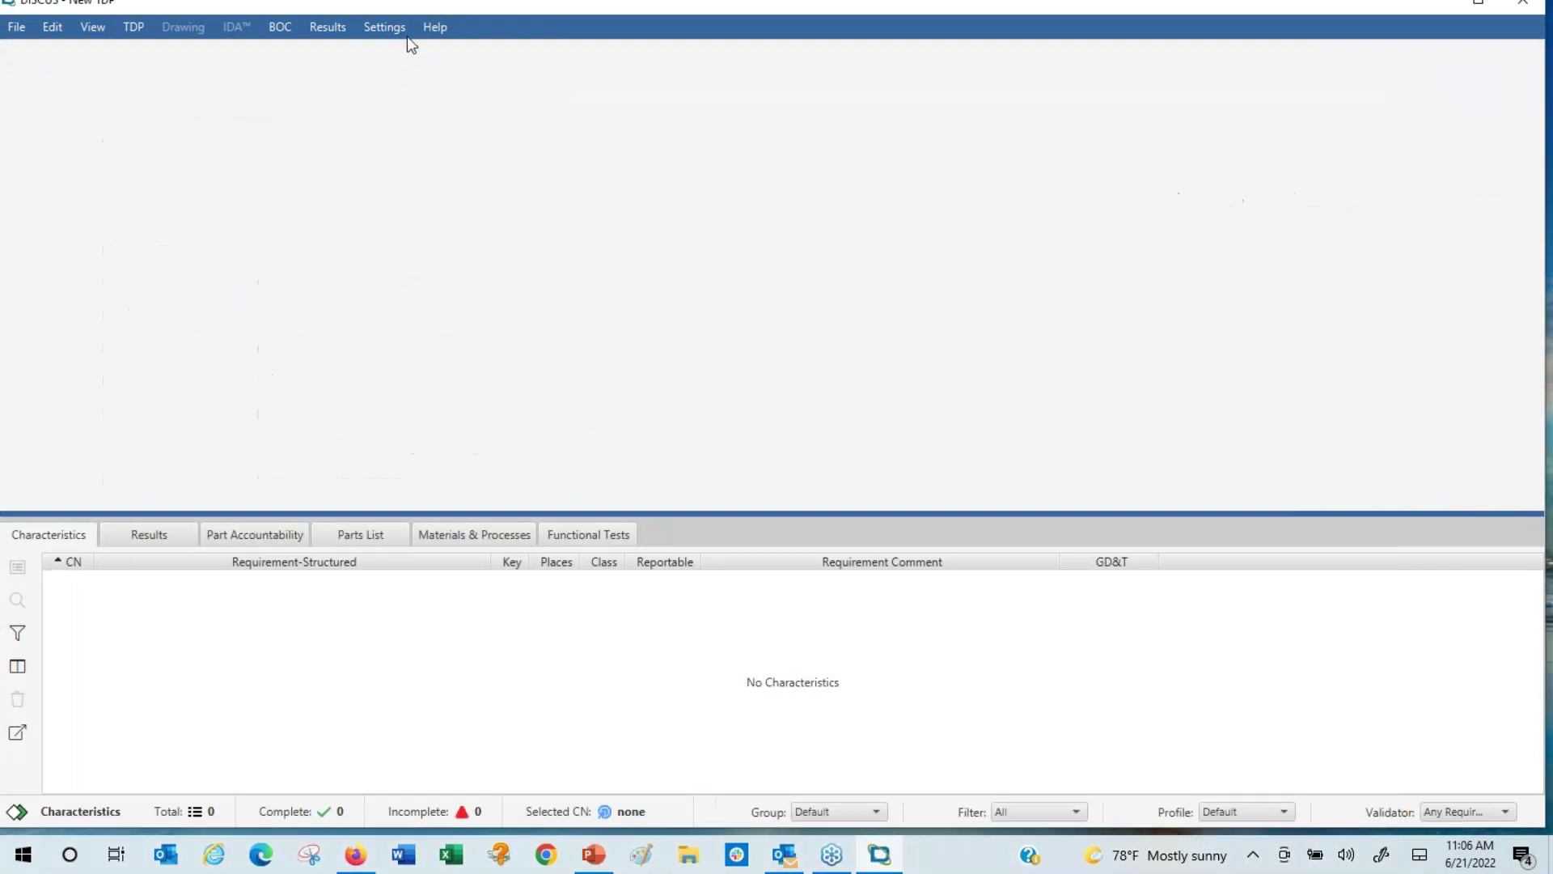
{"action": "left_click", "coordinate": [390, 29]}
{"action": "left_click", "coordinate": [420, 108]}
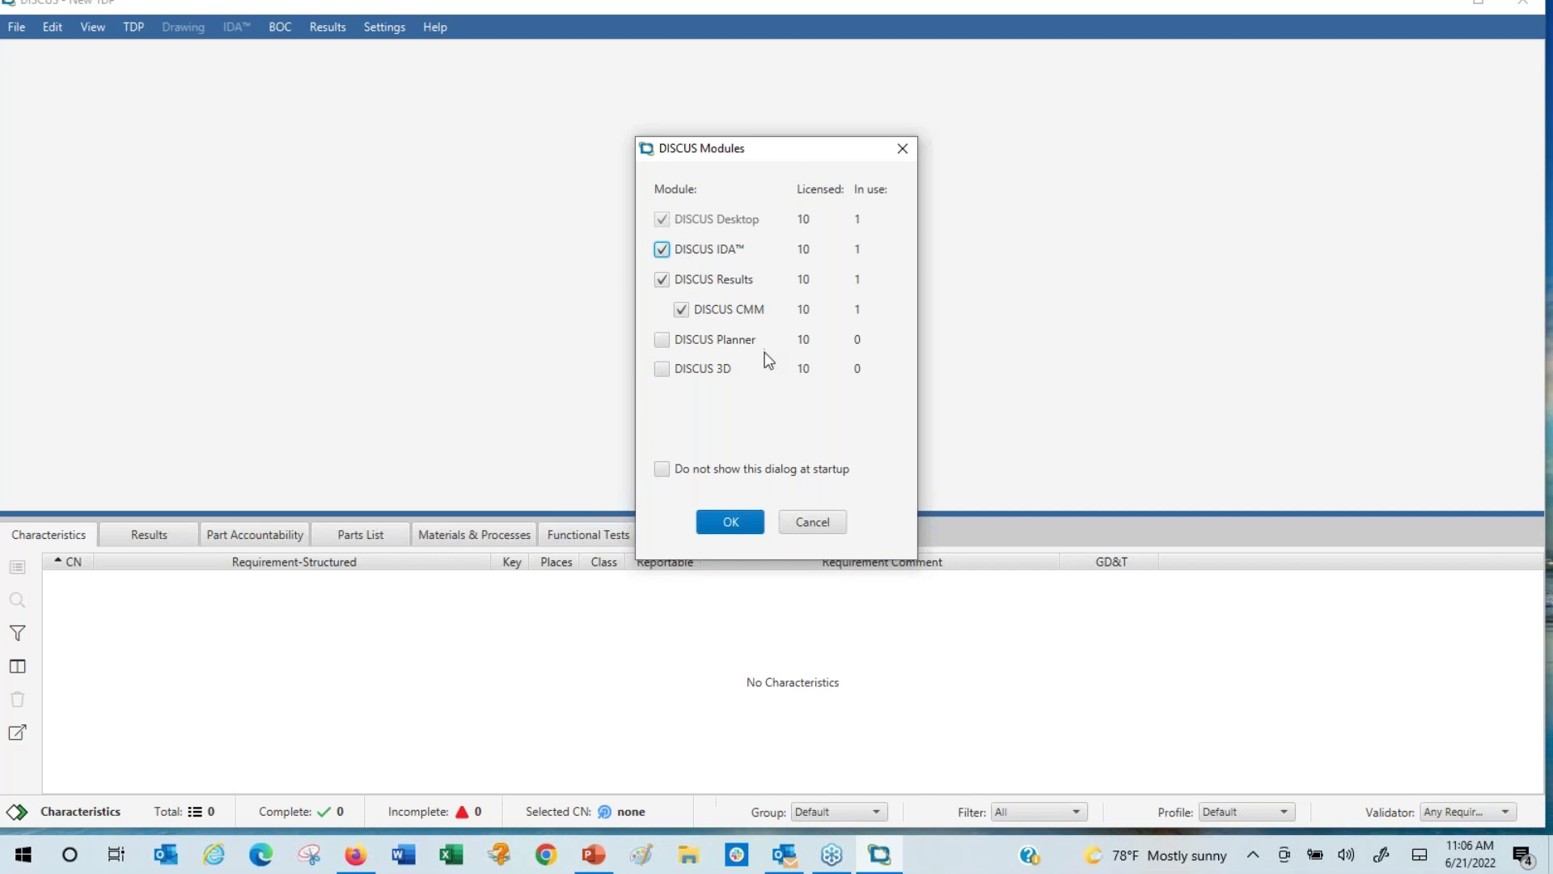
{"action": "left_click", "coordinate": [727, 521]}
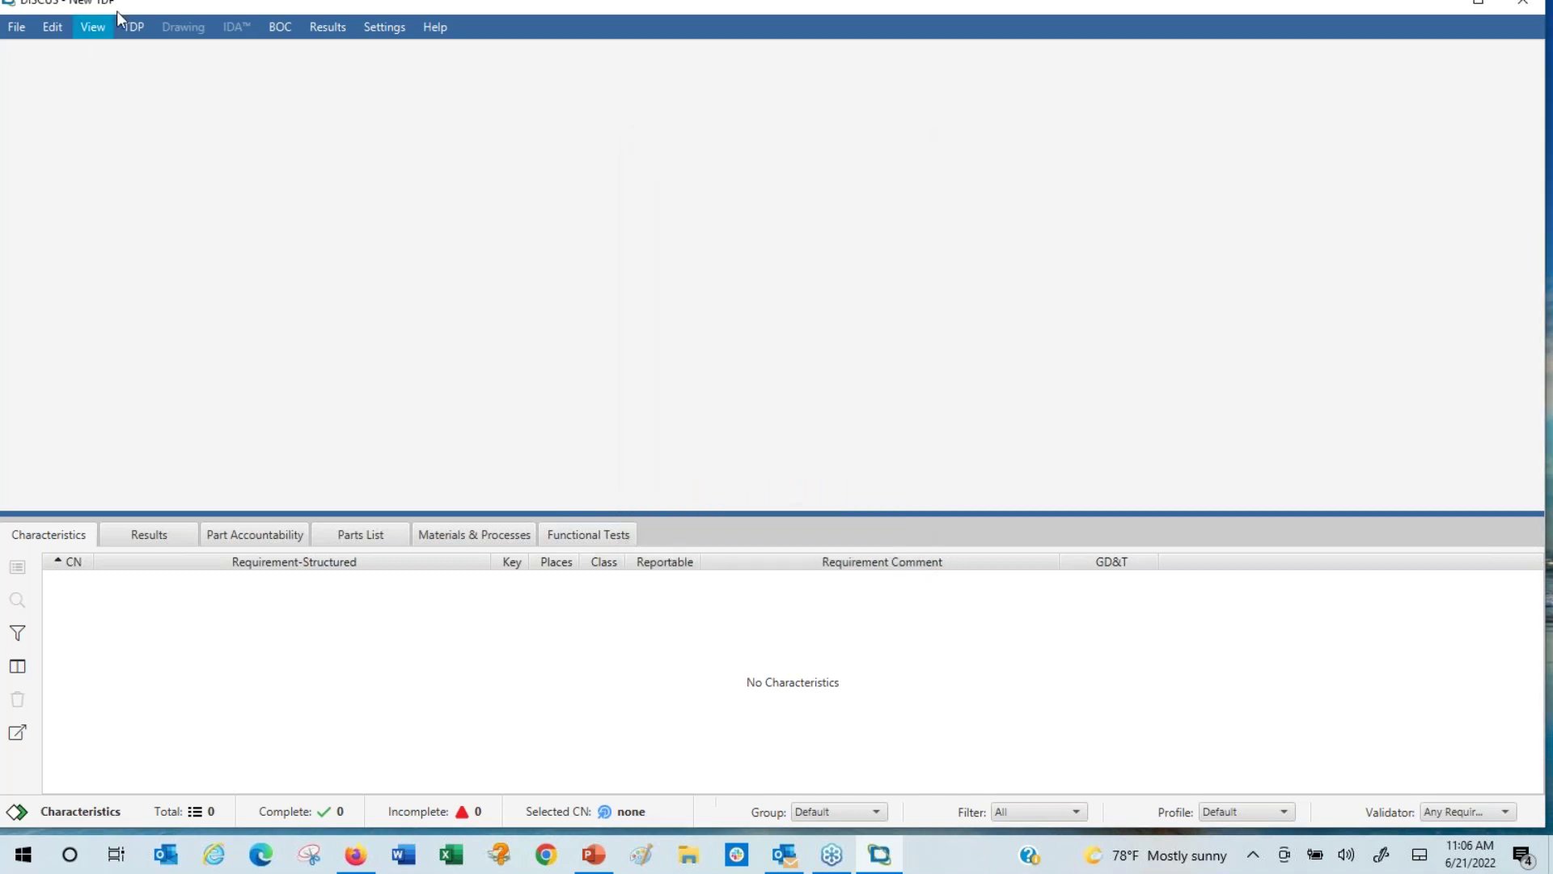
- Add the drawing Light Print.pdf from the DISCUS Training folder to the new TDP
{"action": "right_click", "coordinate": [280, 131]}
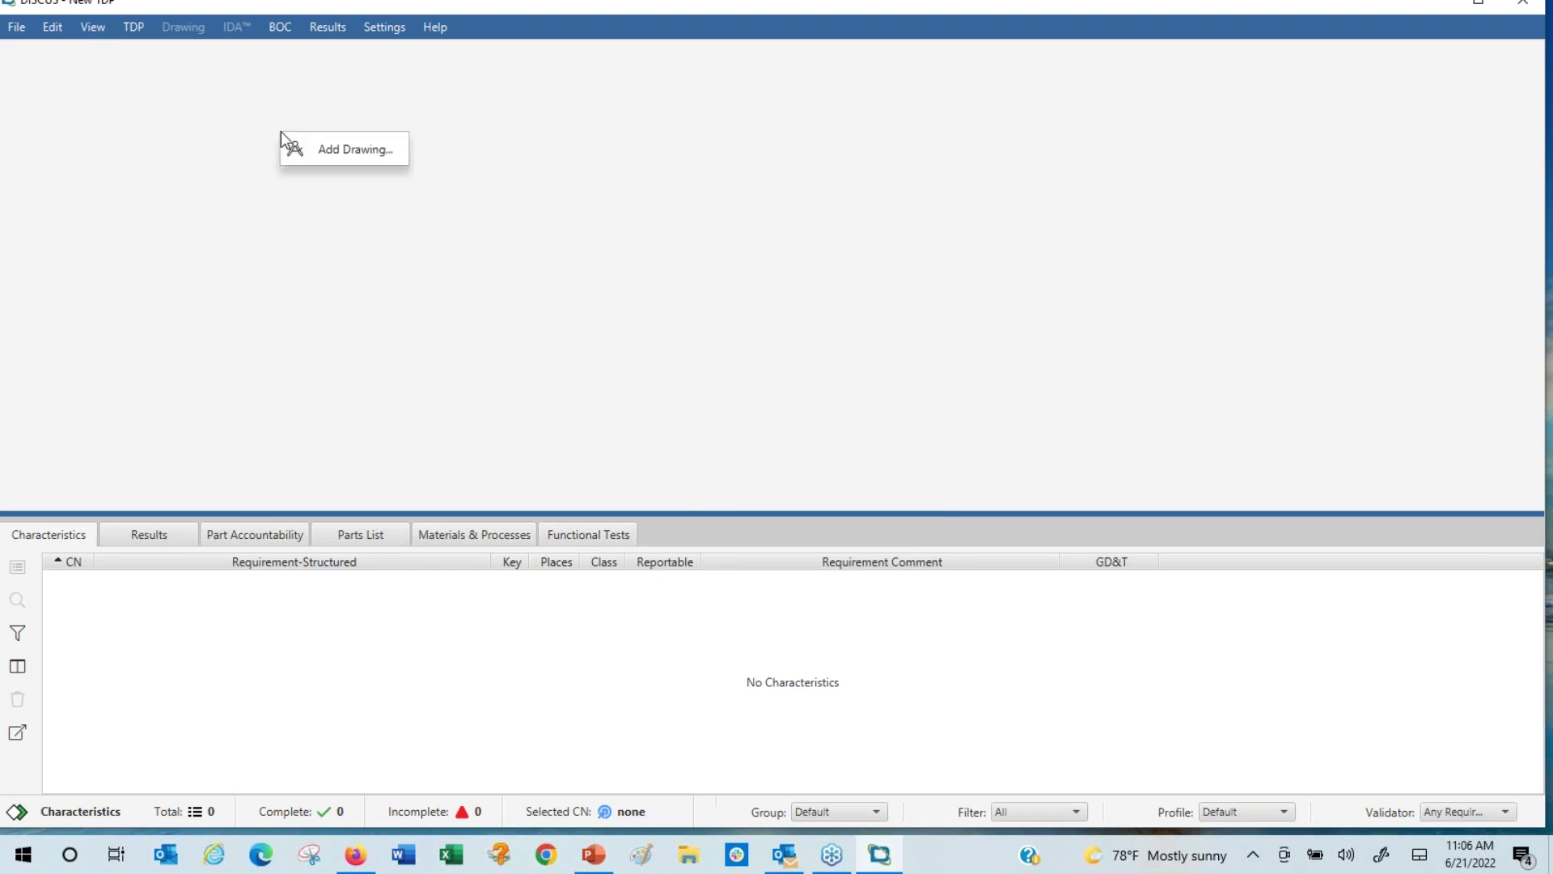
{"action": "left_click", "coordinate": [337, 151]}
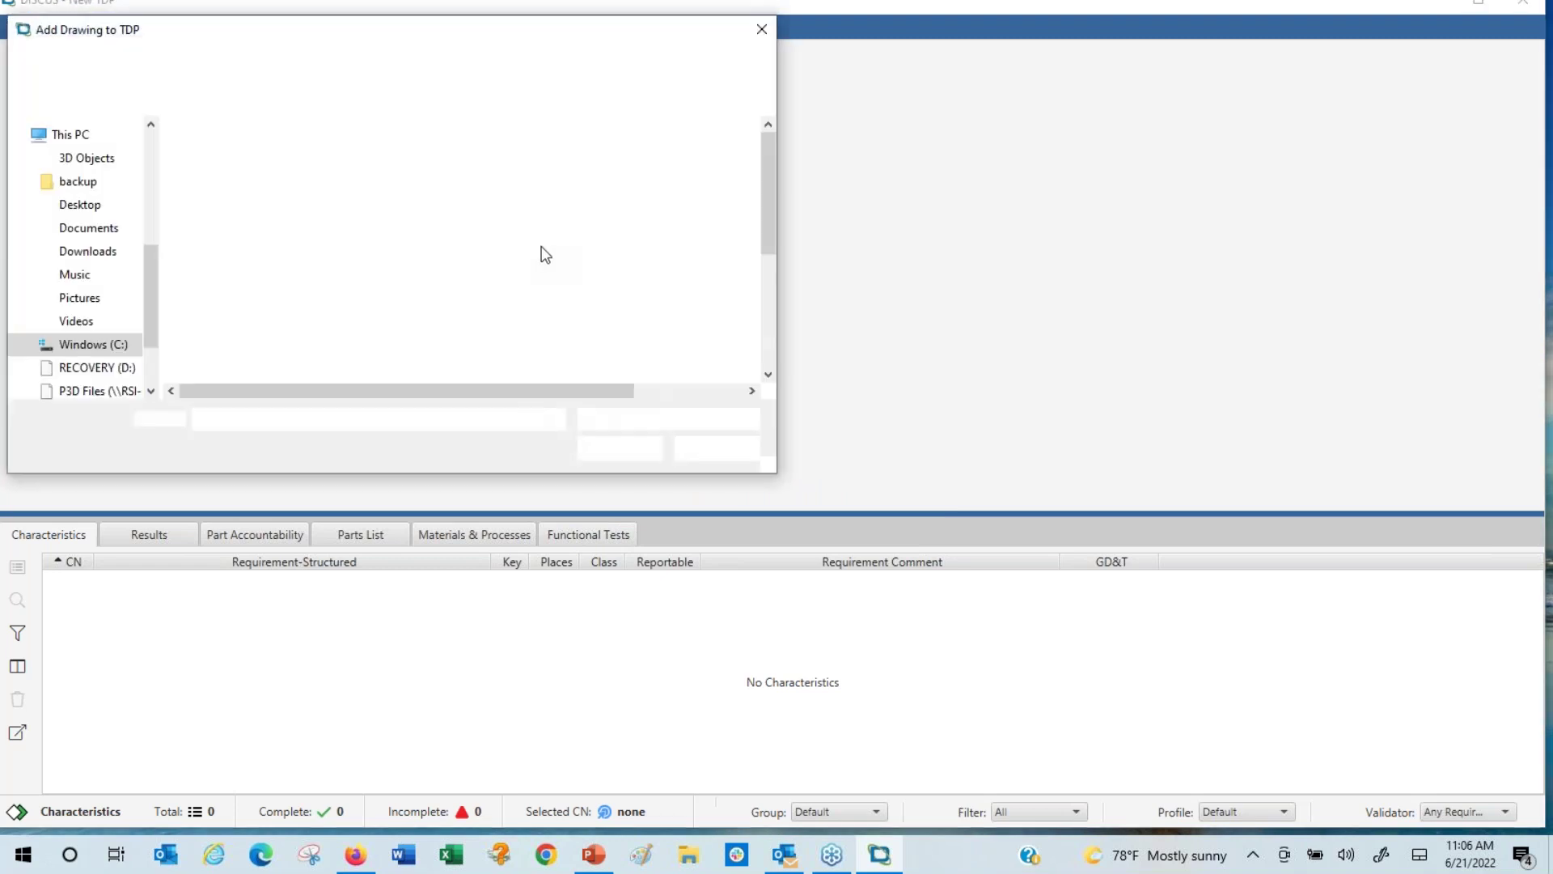
{"action": "left_click_drag", "start_coordinate": [772, 171], "coordinate": [759, 247]}
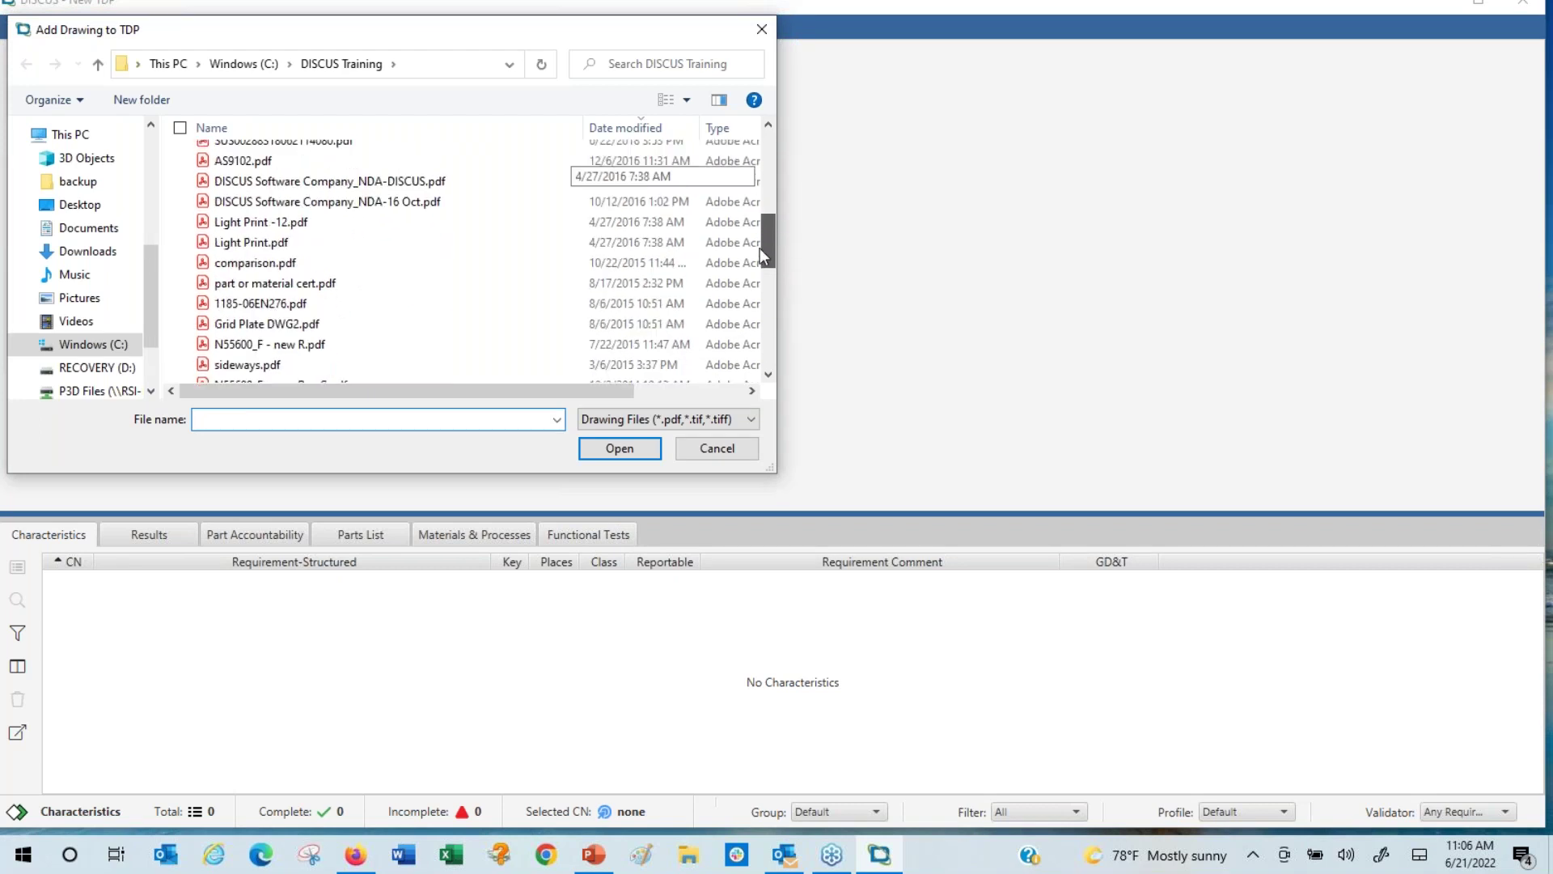
{"action": "left_click", "coordinate": [272, 245]}
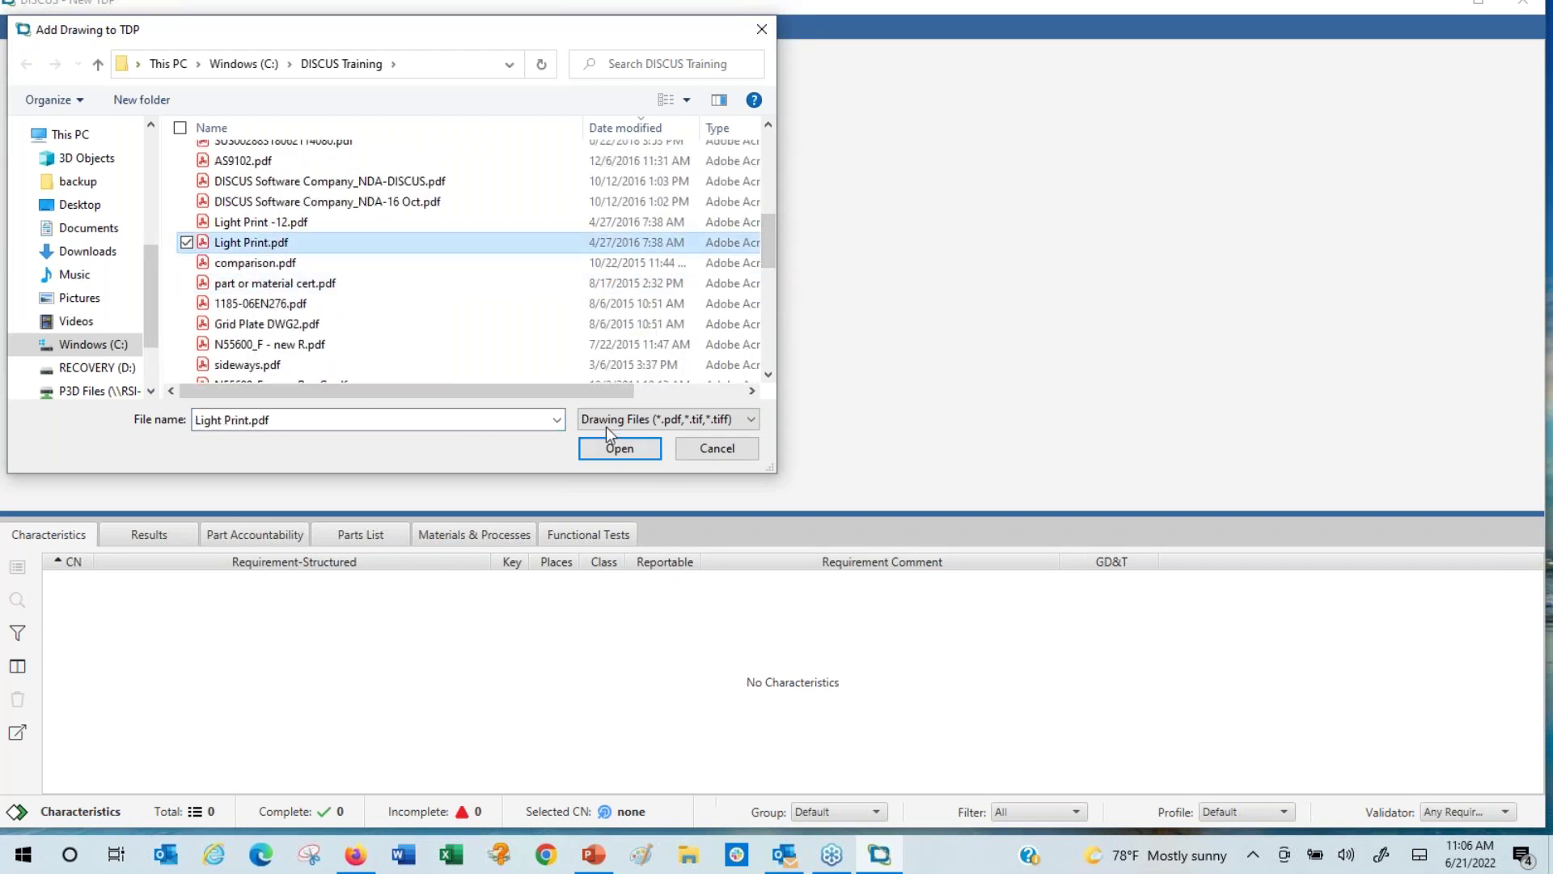
{"action": "left_click", "coordinate": [617, 446]}
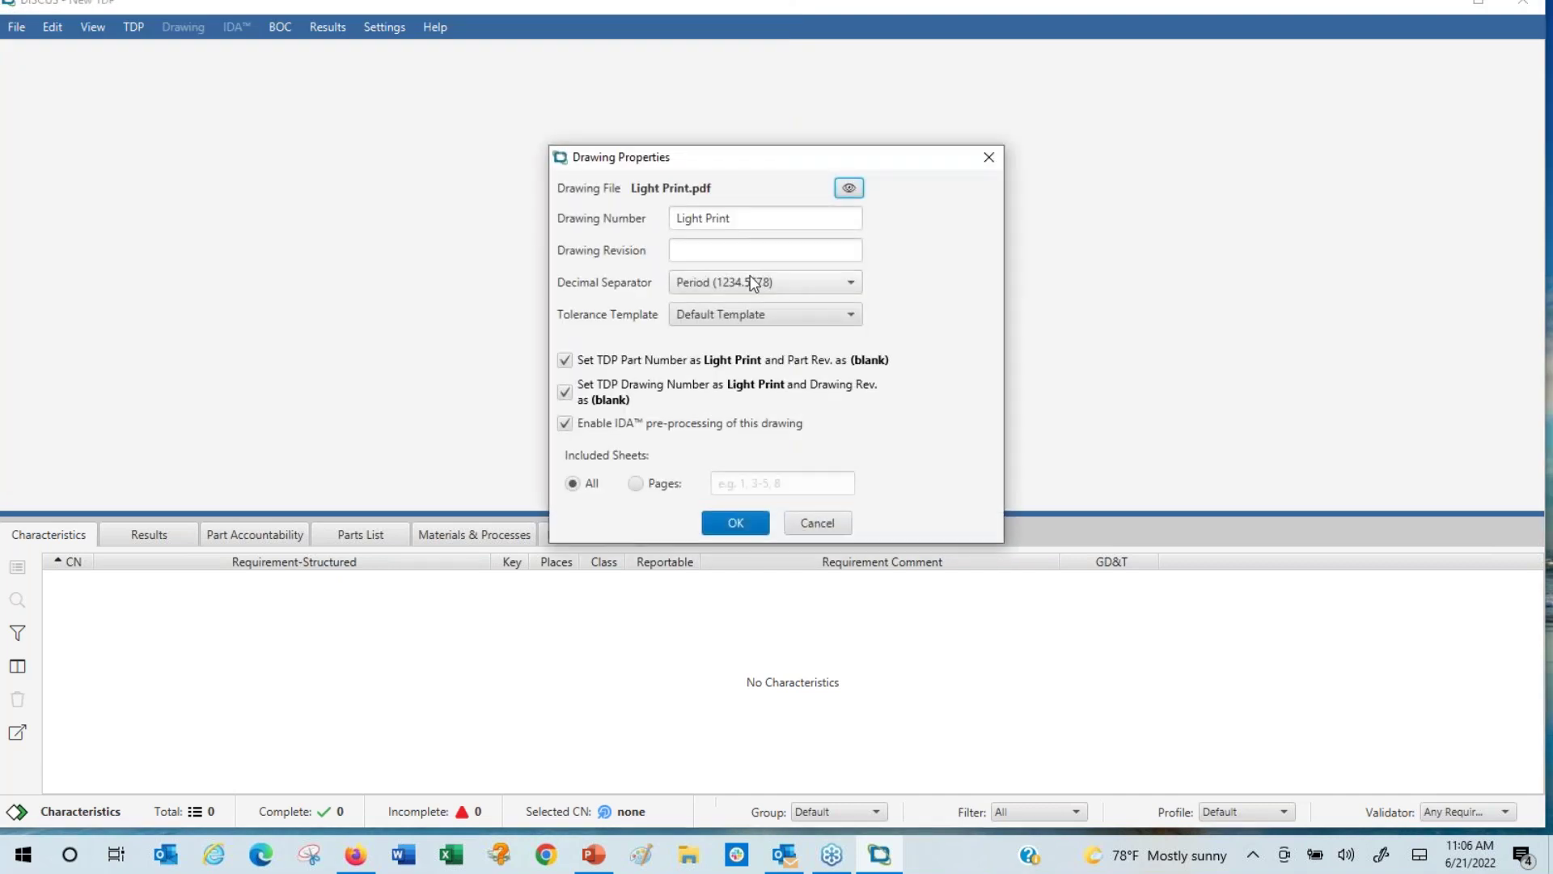
- Set the drawing revision to a, include all sheets, and accept the drawing properties with IDA pre-processing enabled
{"action": "left_click", "coordinate": [746, 256]}
{"action": "type", "text": "a"}
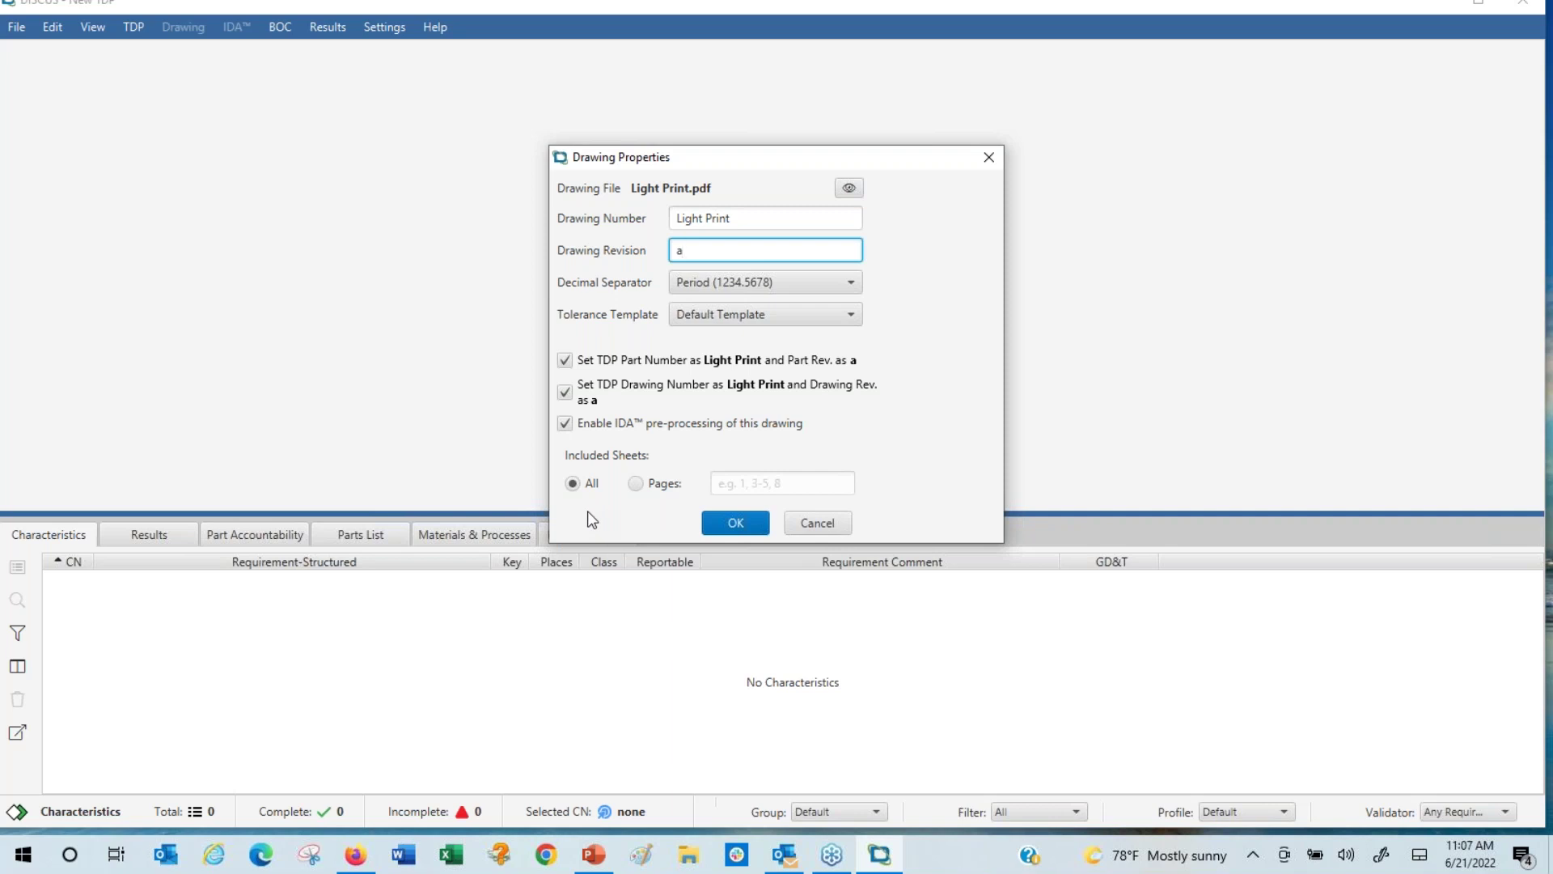
{"action": "left_click", "coordinate": [635, 484]}
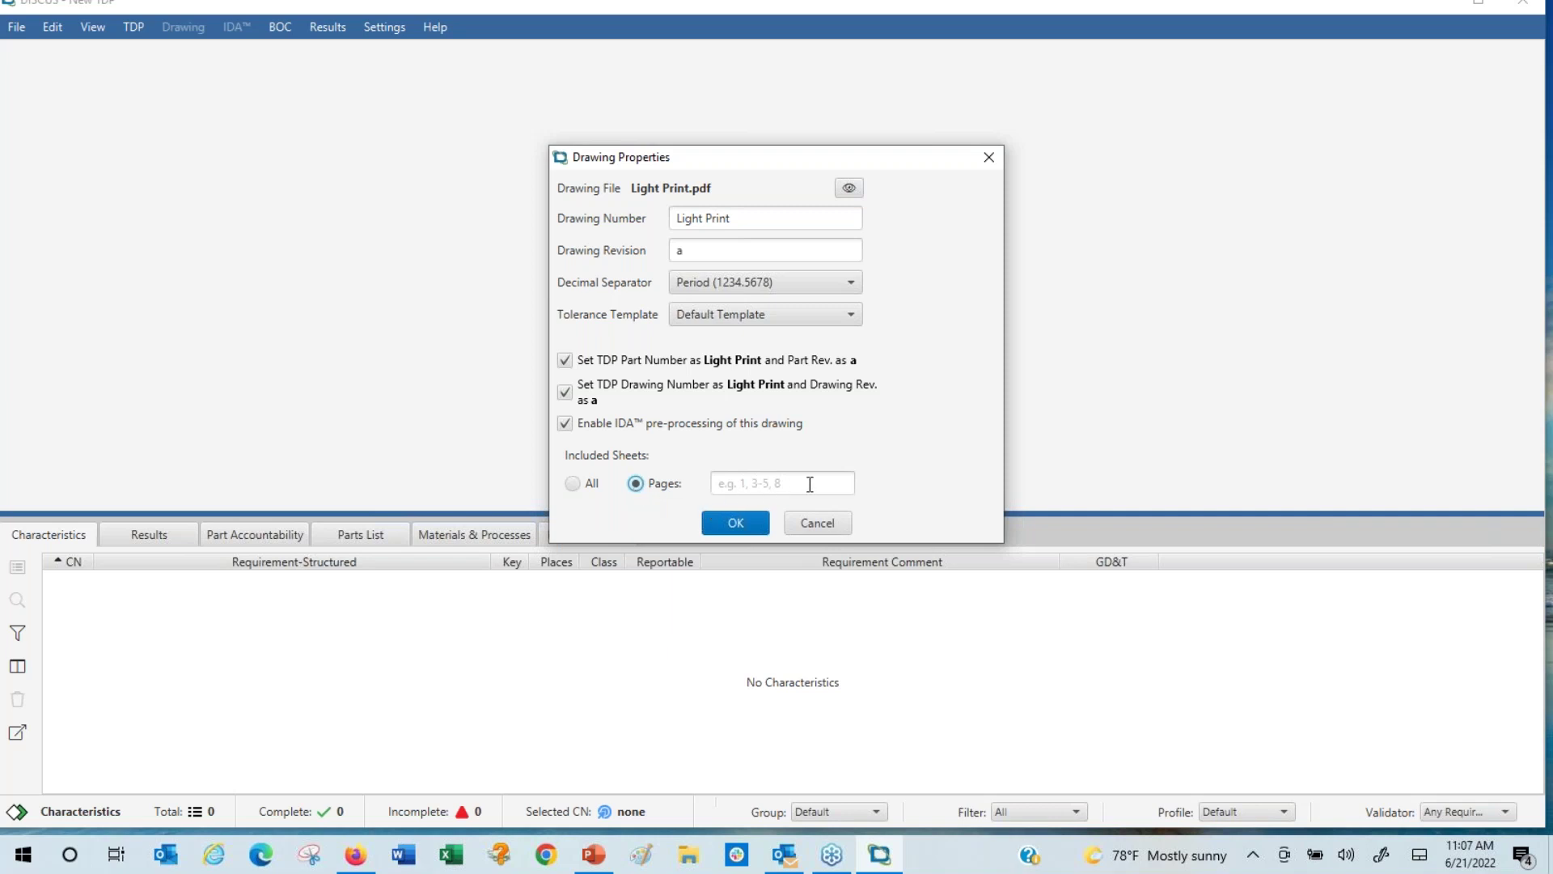
{"action": "left_click", "coordinate": [571, 484]}
{"action": "left_click", "coordinate": [741, 527]}
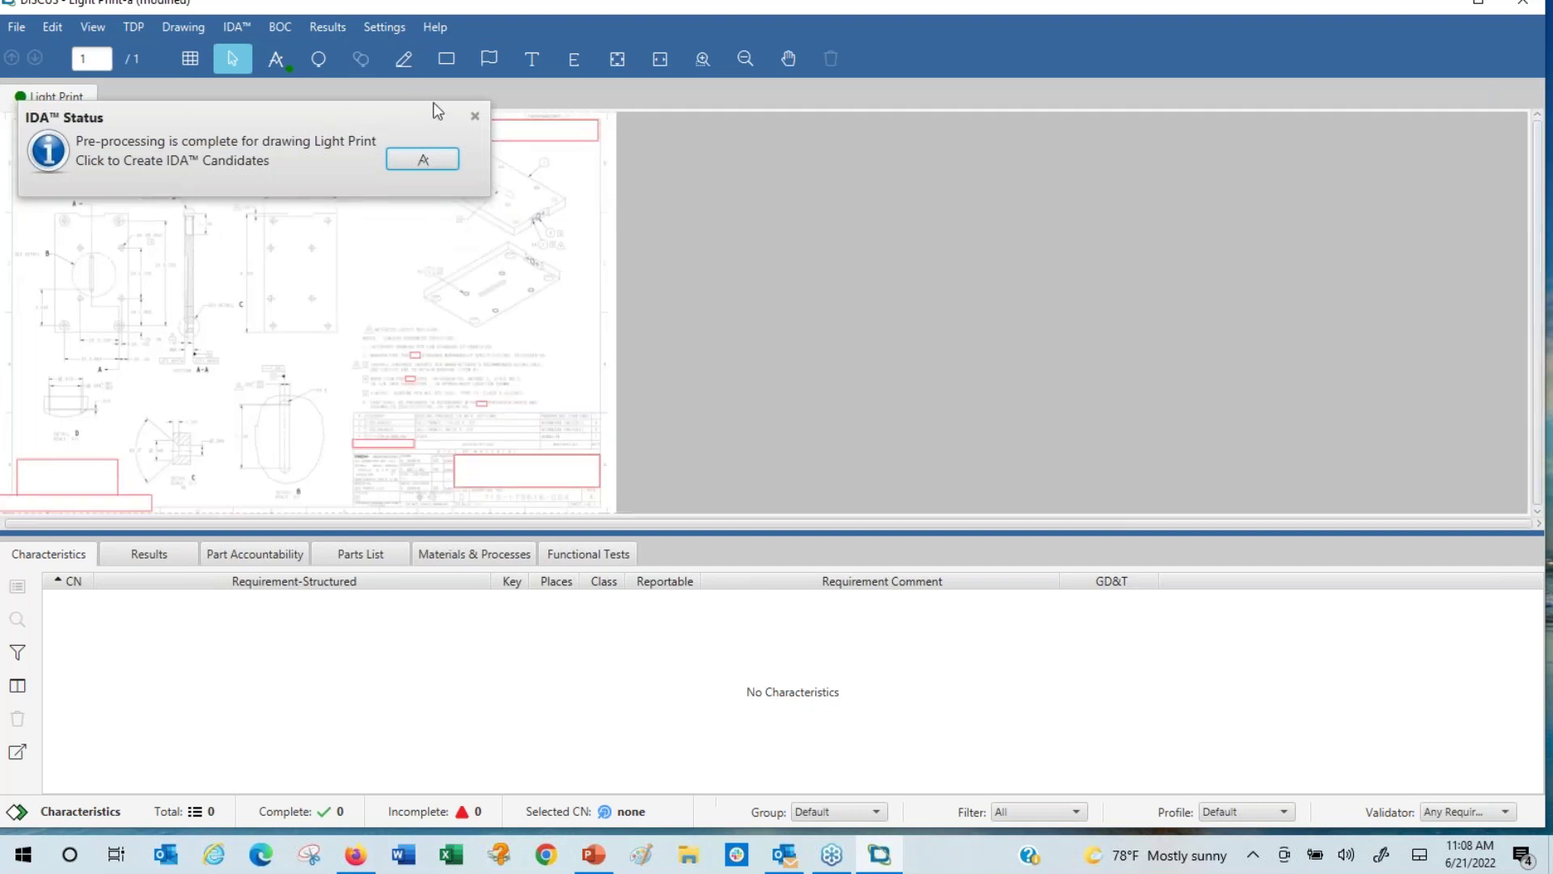
- Create IDA candidate characteristics for the Light Print drawing using the English measuring system and the Default Template tolerances
{"action": "left_click", "coordinate": [422, 160]}
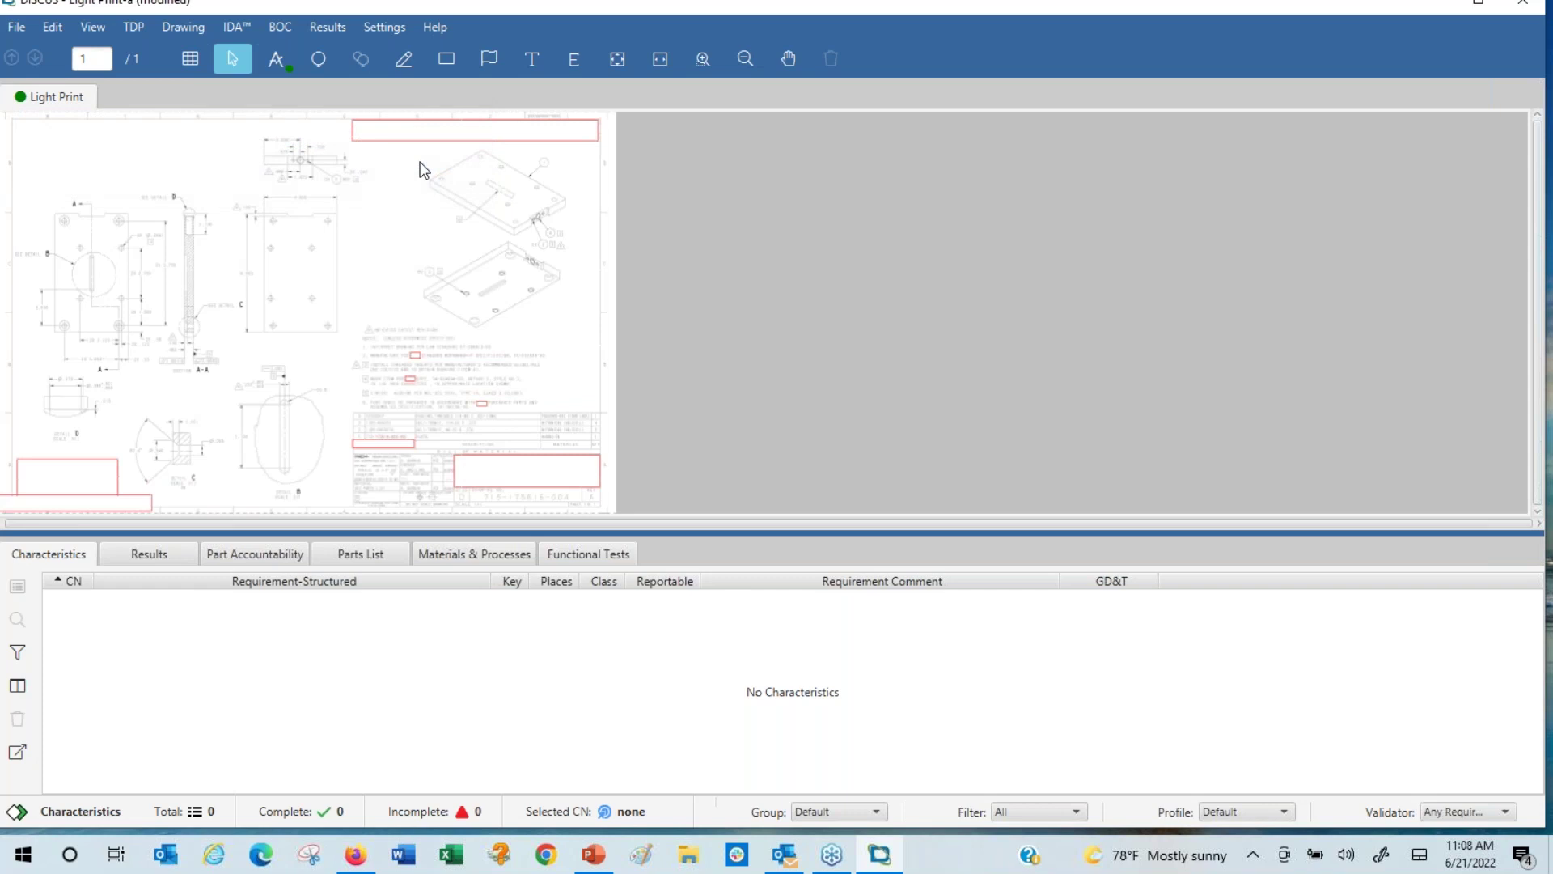
{"action": "left_click", "coordinate": [275, 67]}
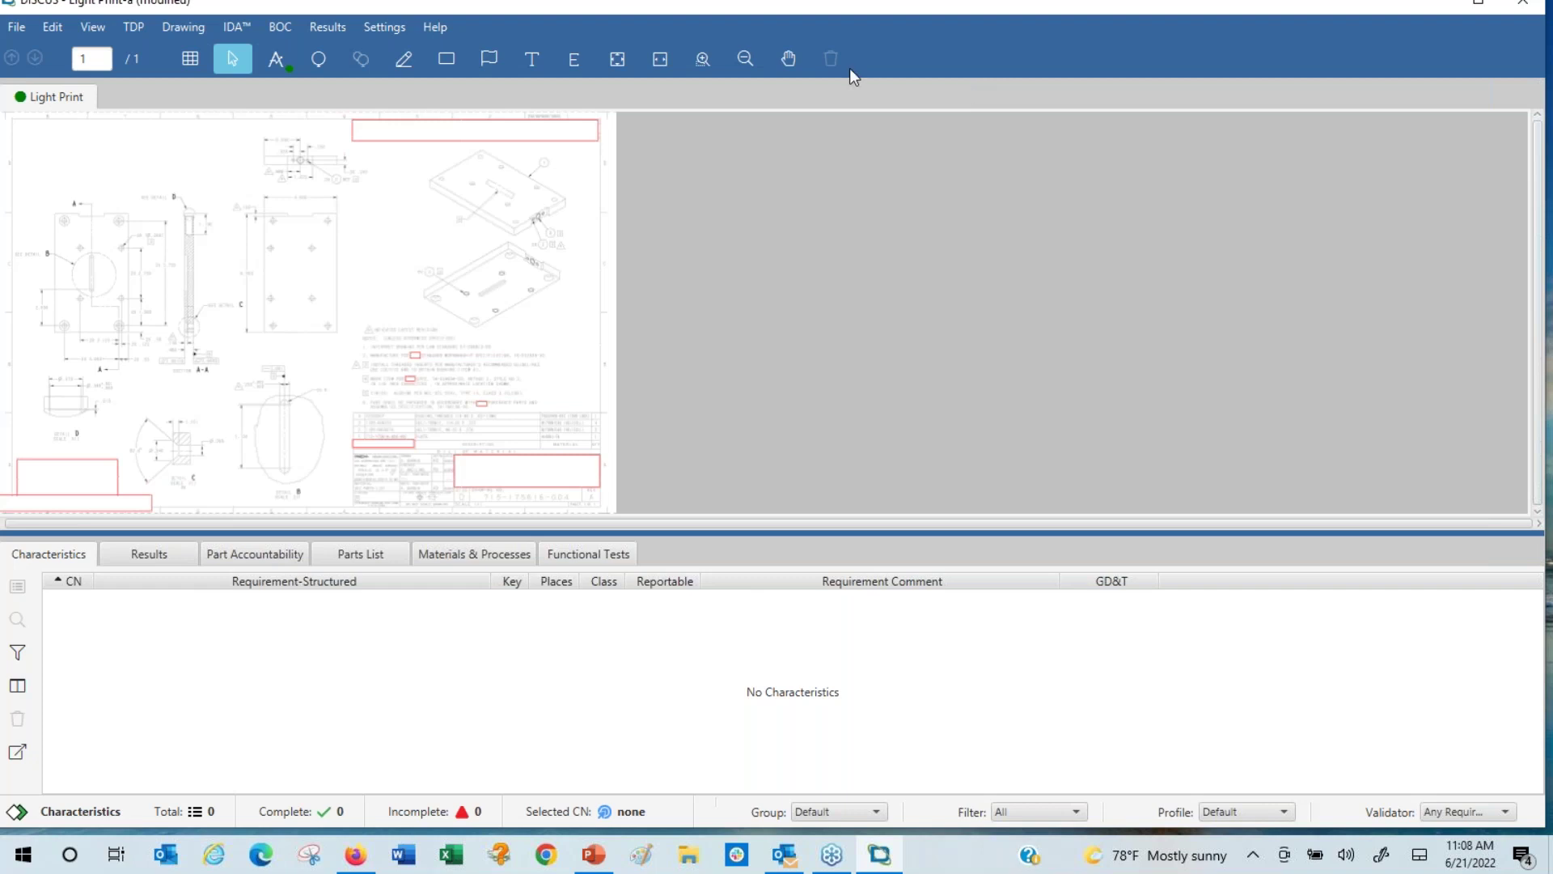
{"action": "left_click", "coordinate": [277, 62]}
{"action": "left_click_drag", "start_coordinate": [812, 196], "coordinate": [763, 111]}
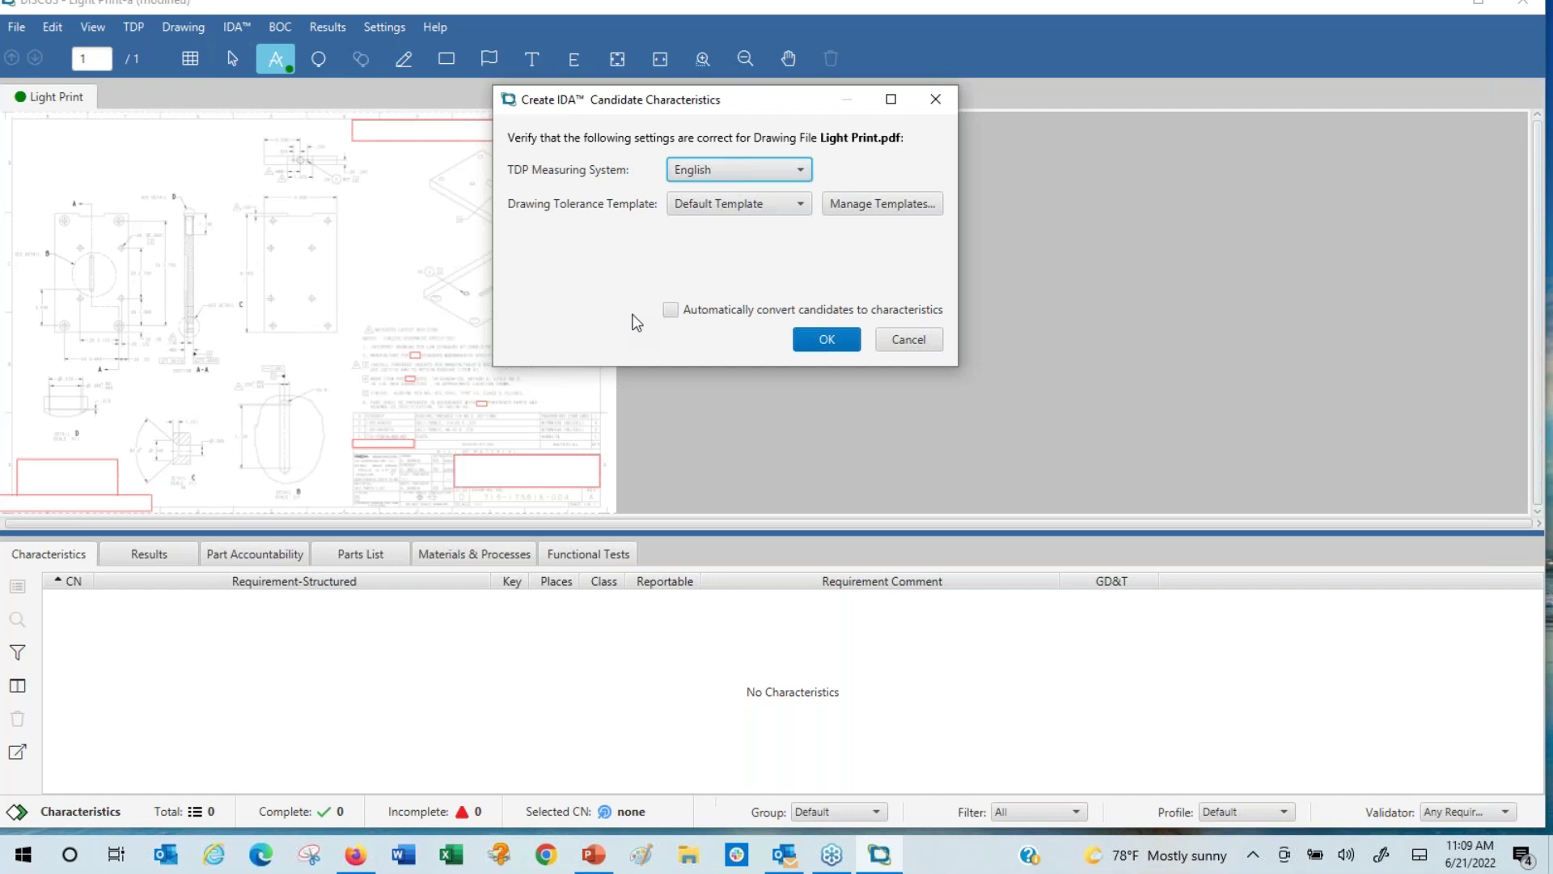
{"action": "left_click", "coordinate": [798, 174]}
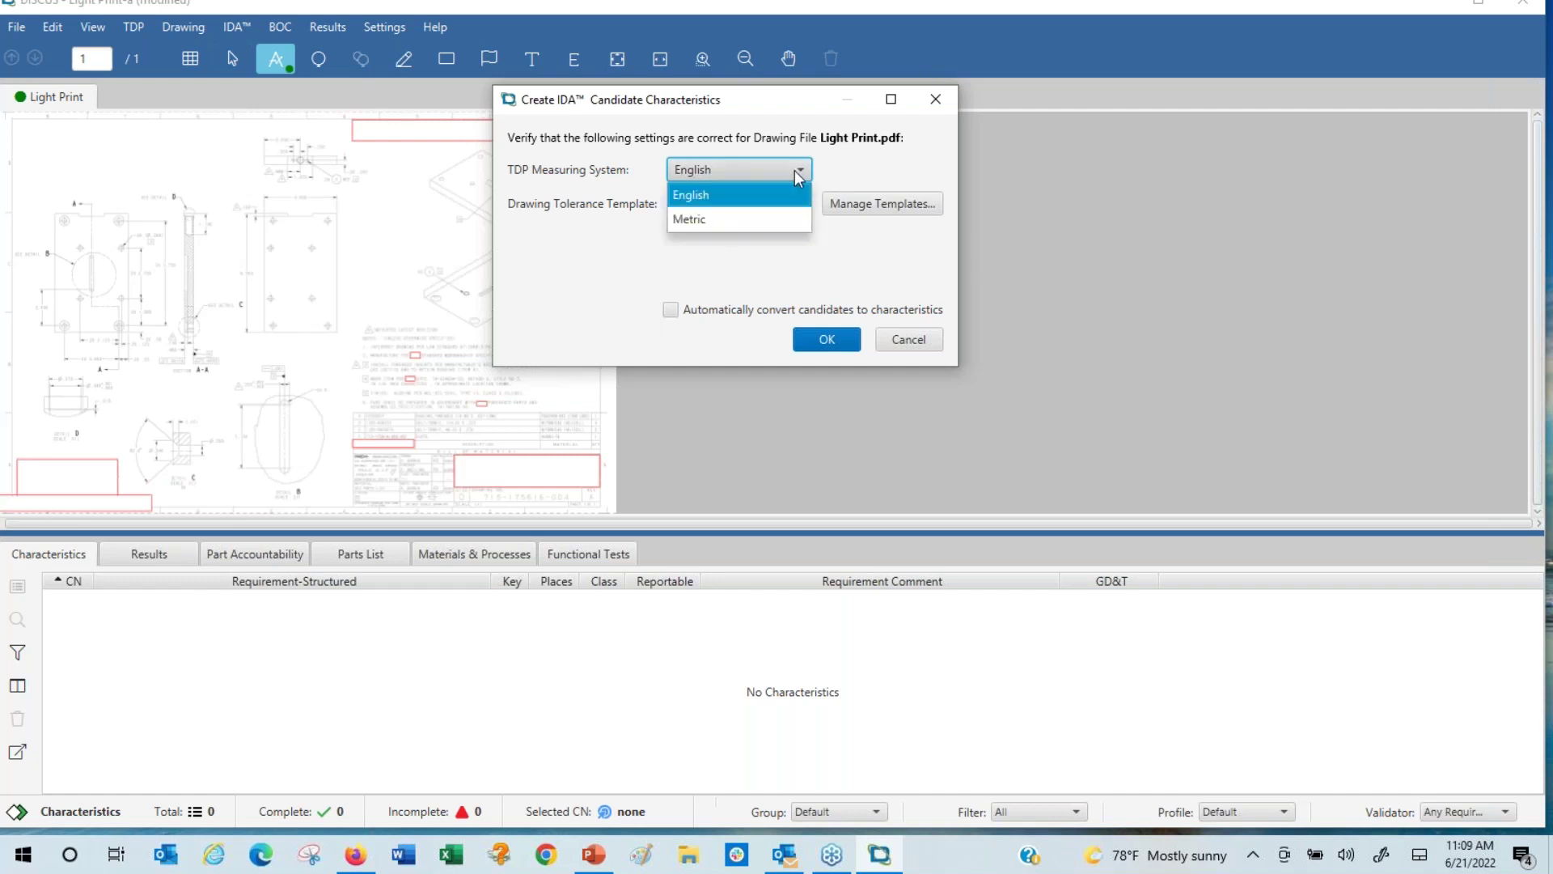
{"action": "left_click", "coordinate": [799, 175]}
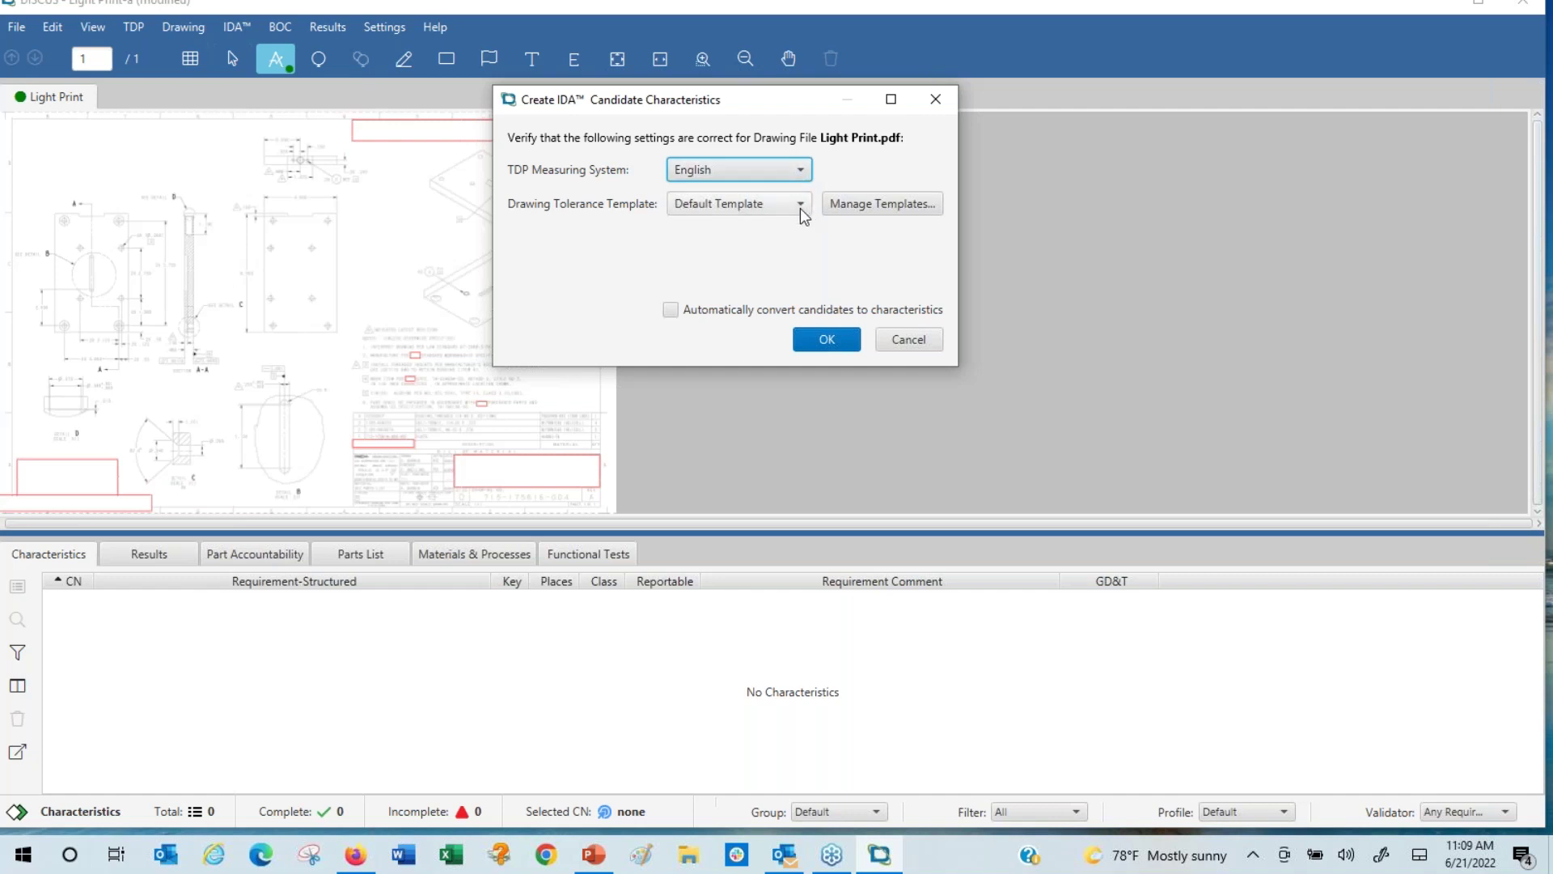
{"action": "left_click", "coordinate": [801, 207]}
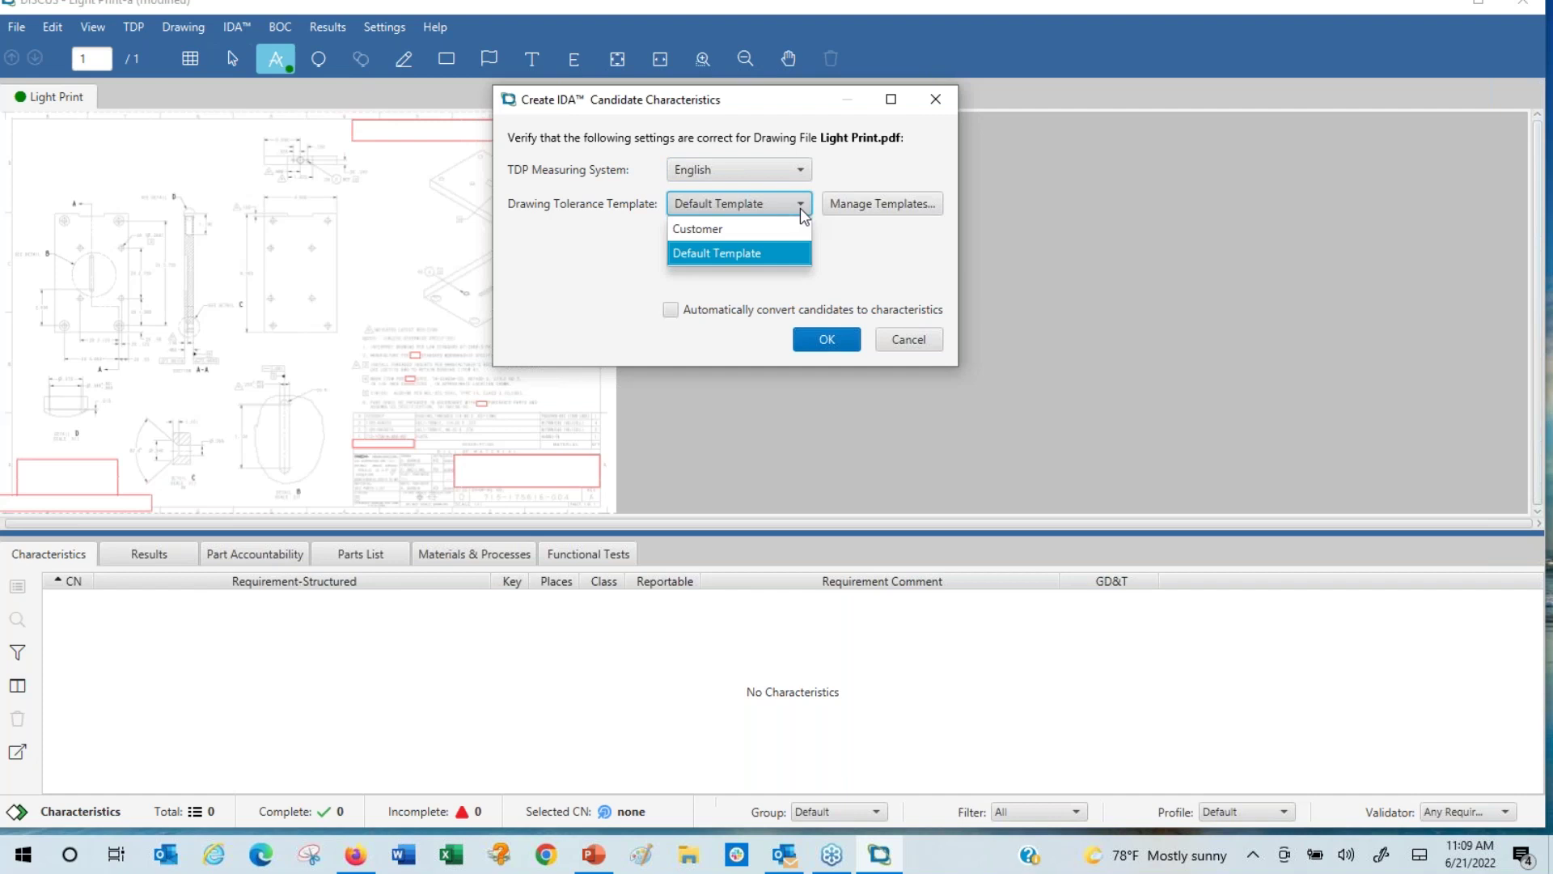
{"action": "left_click", "coordinate": [726, 253]}
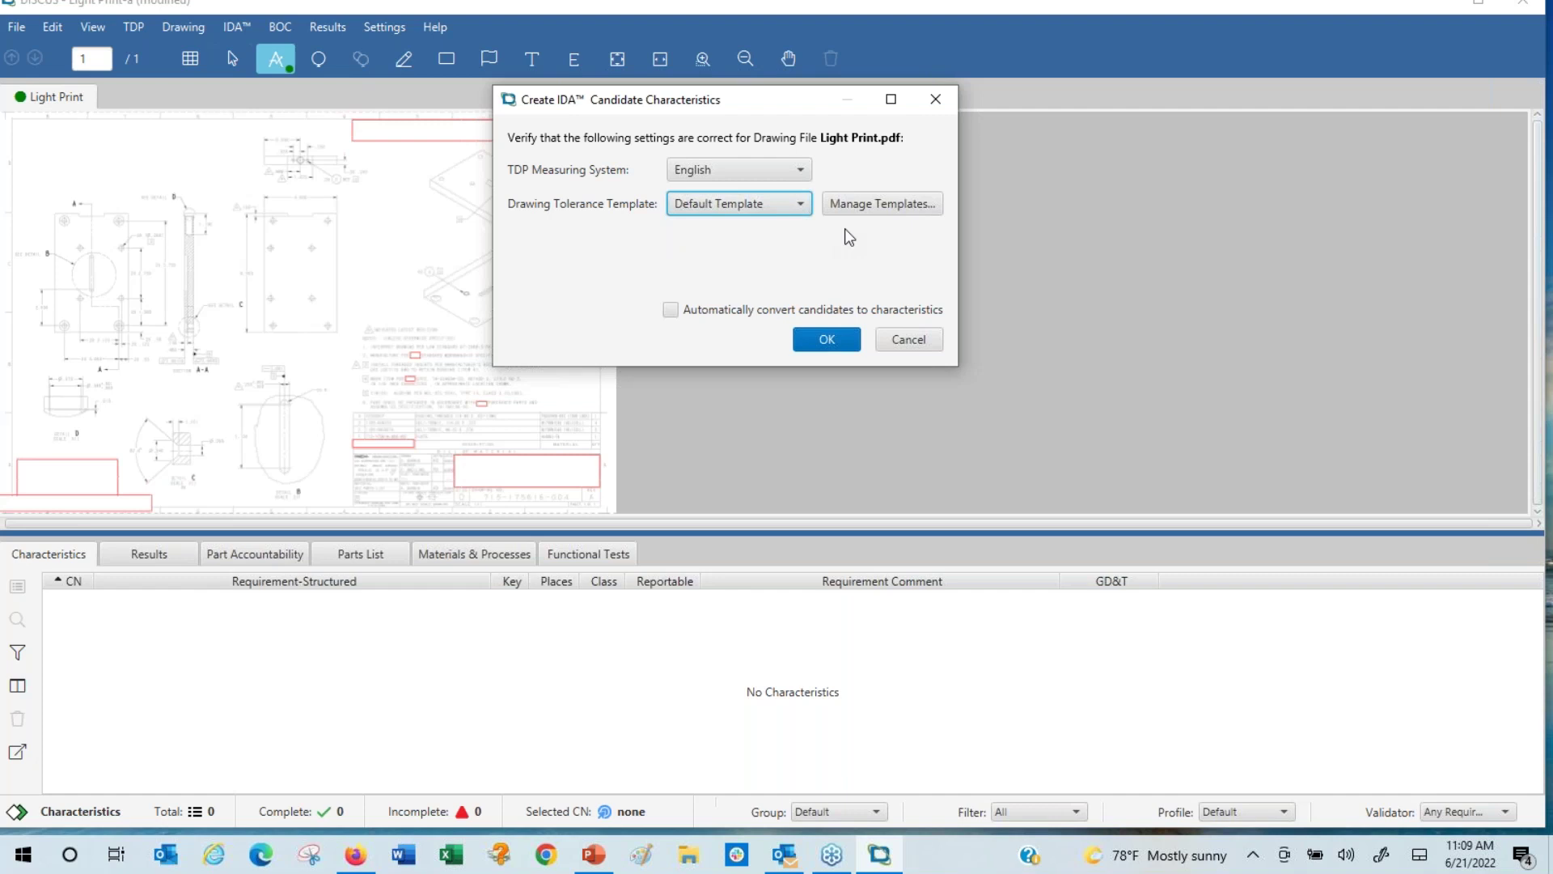
{"action": "left_click", "coordinate": [828, 345]}
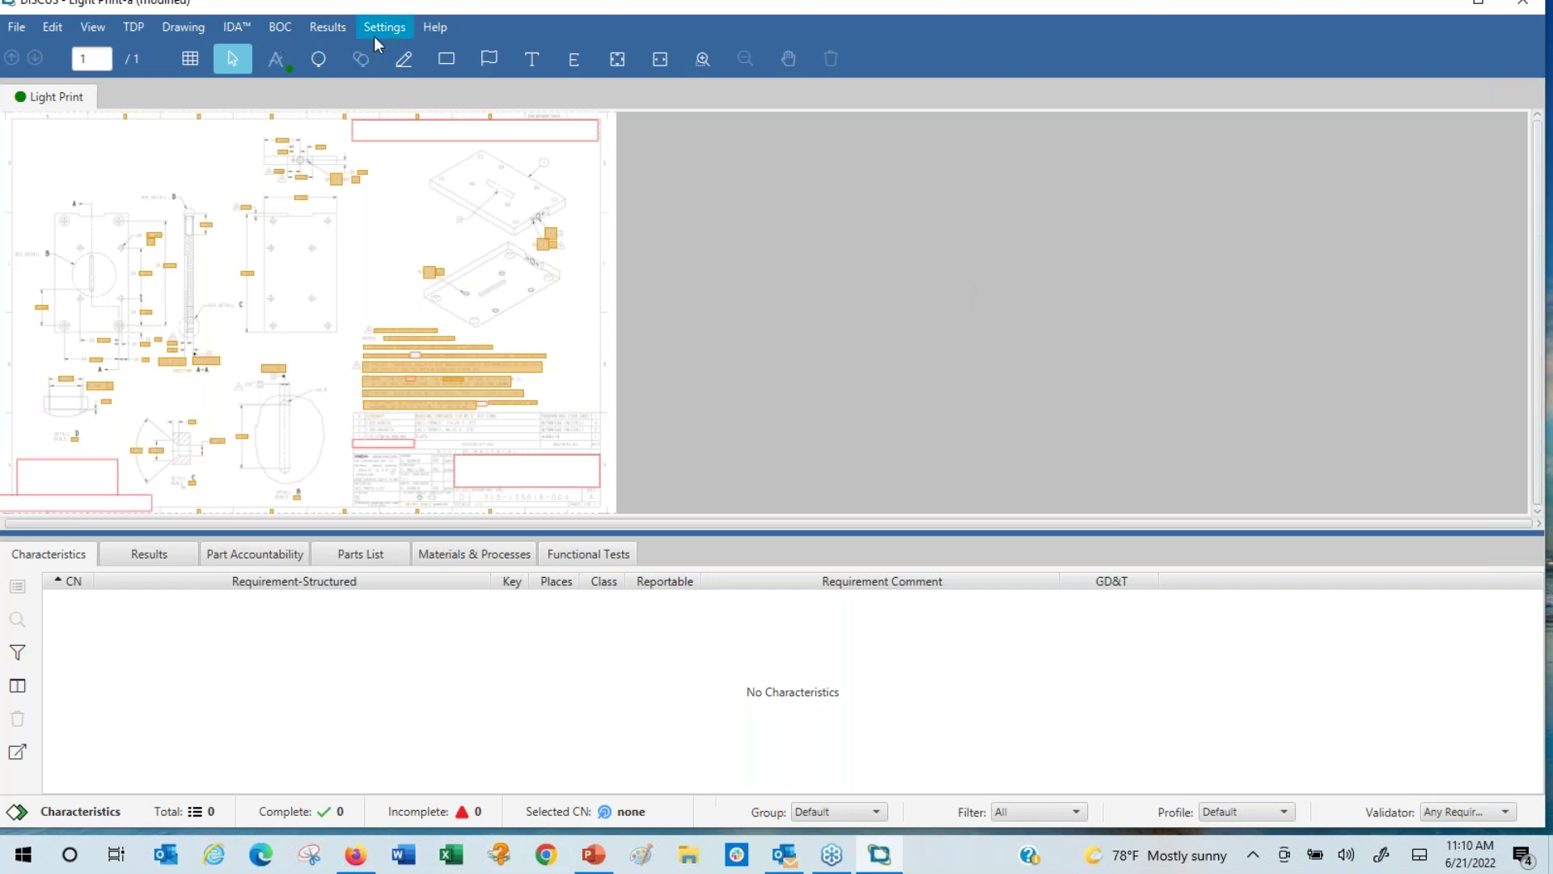
- Enable the drawing's zone grid, set the vertical zone identifiers to 4, and apply the grid
{"action": "left_click", "coordinate": [190, 61]}
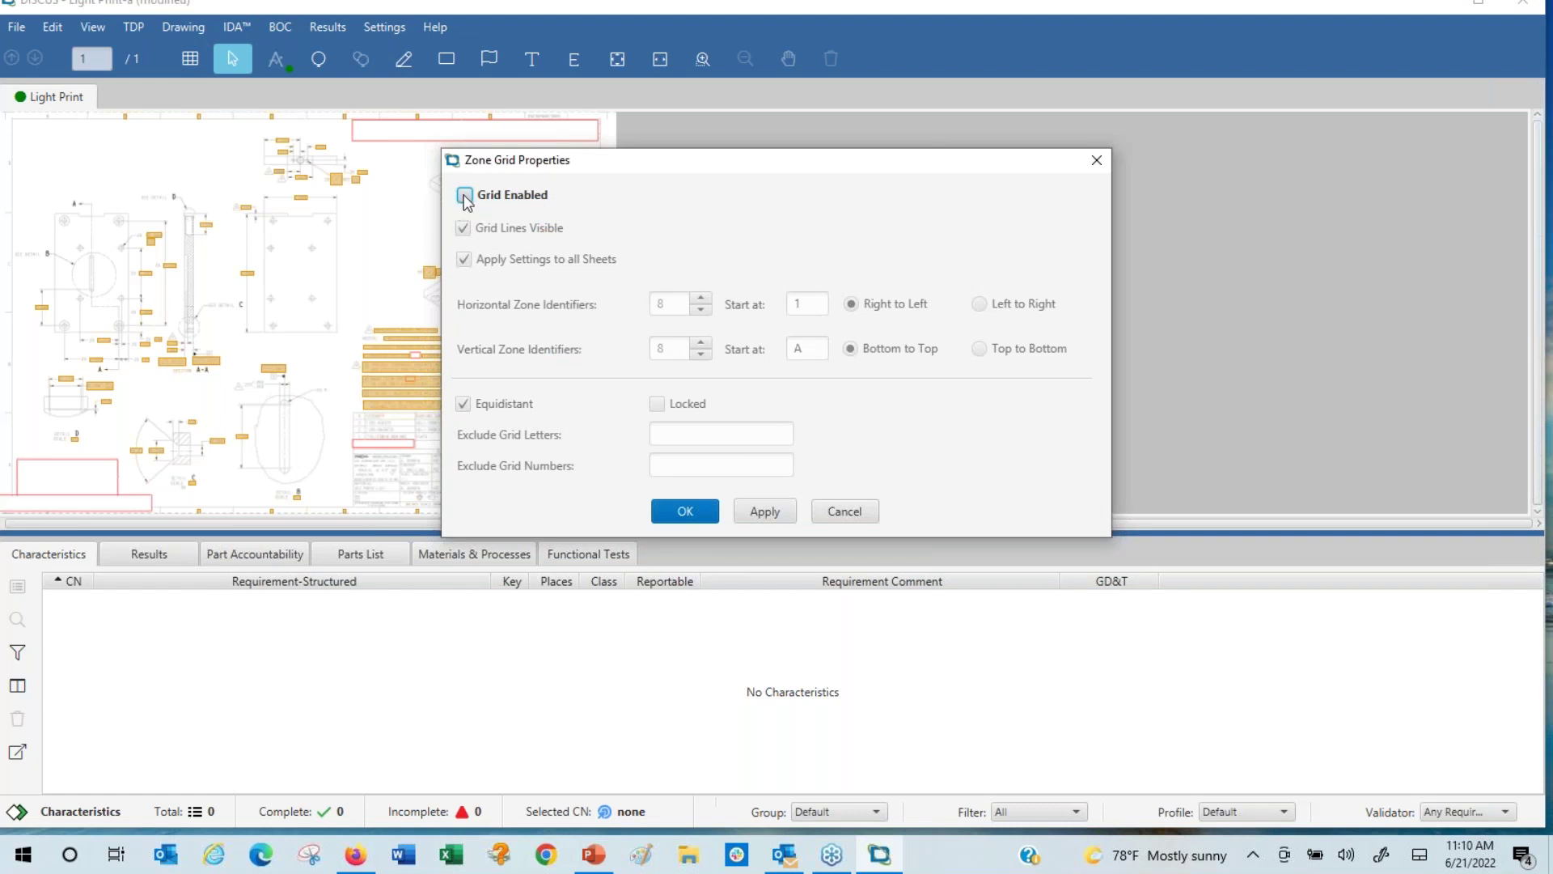
{"action": "double_click", "coordinate": [683, 356]}
{"action": "type", "text": "4"}
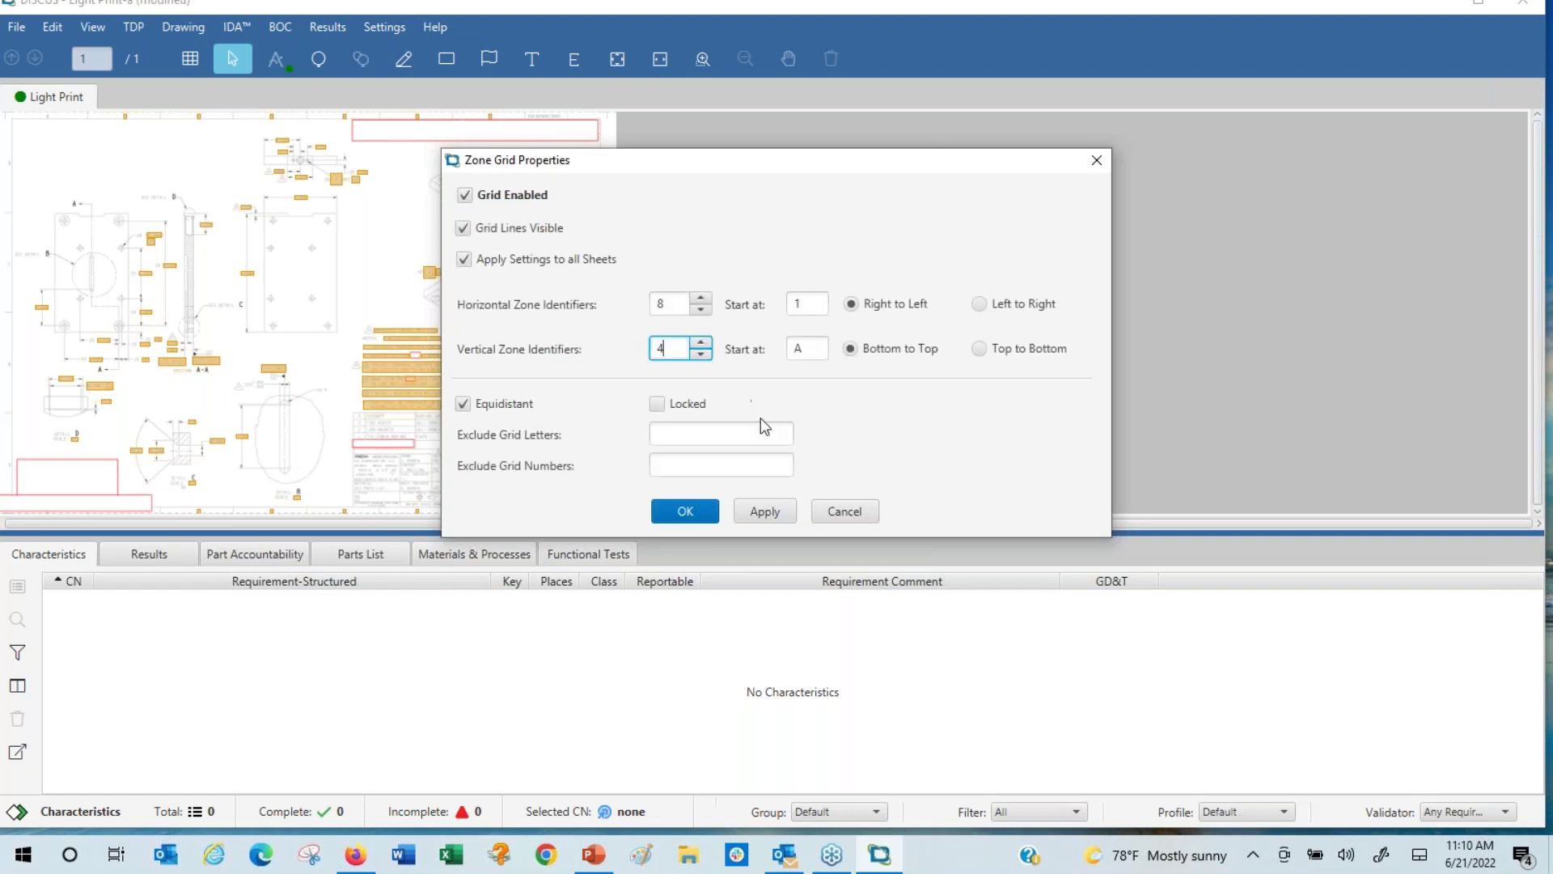
{"action": "left_click", "coordinate": [763, 516]}
{"action": "left_click_drag", "start_coordinate": [683, 165], "coordinate": [925, 117]}
{"action": "left_click", "coordinate": [233, 59]}
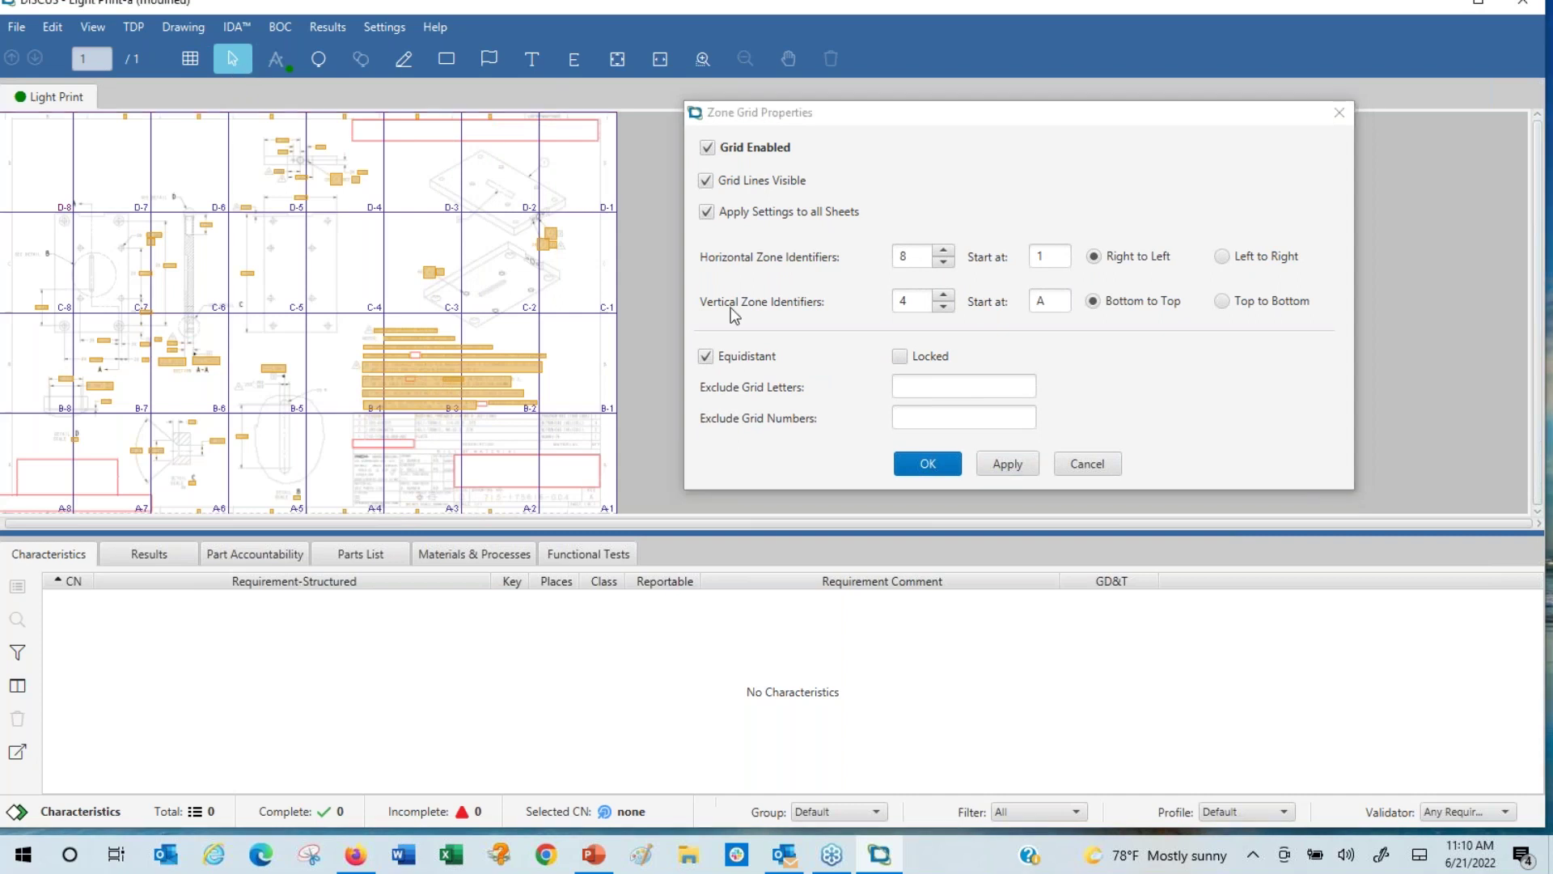
- Fit the zone grid's outer edges to the drawing border, hide the grid lines and accept the zone grid properties
{"action": "left_click_drag", "start_coordinate": [617, 354], "coordinate": [599, 356]}
{"action": "left_click_drag", "start_coordinate": [7, 390], "coordinate": [11, 386]}
{"action": "left_click", "coordinate": [706, 181]}
{"action": "left_click", "coordinate": [926, 464]}
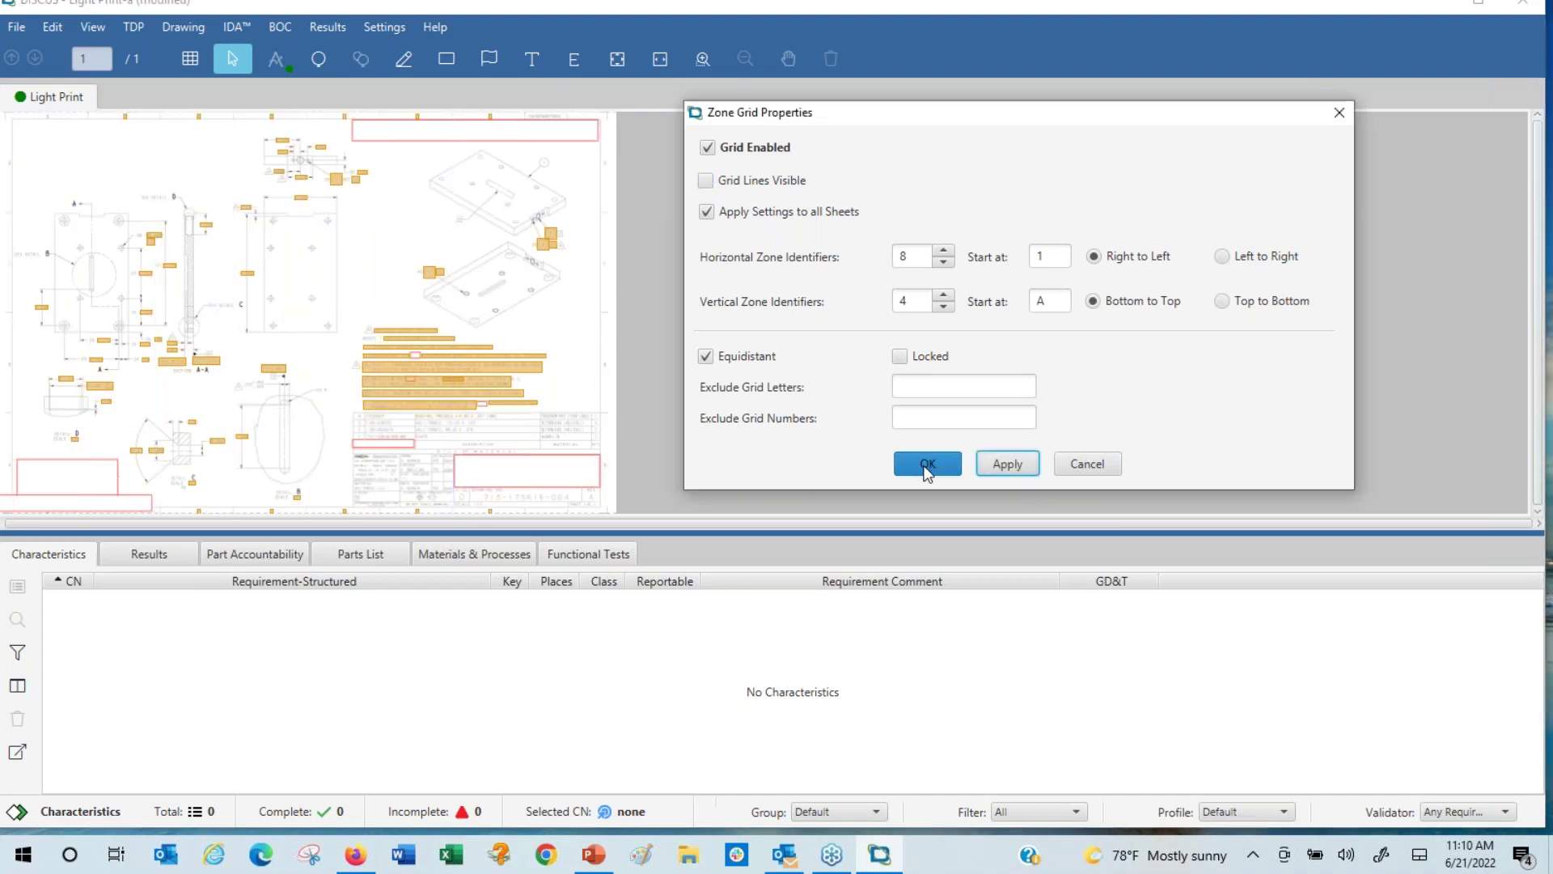
{"action": "left_click", "coordinate": [928, 472]}
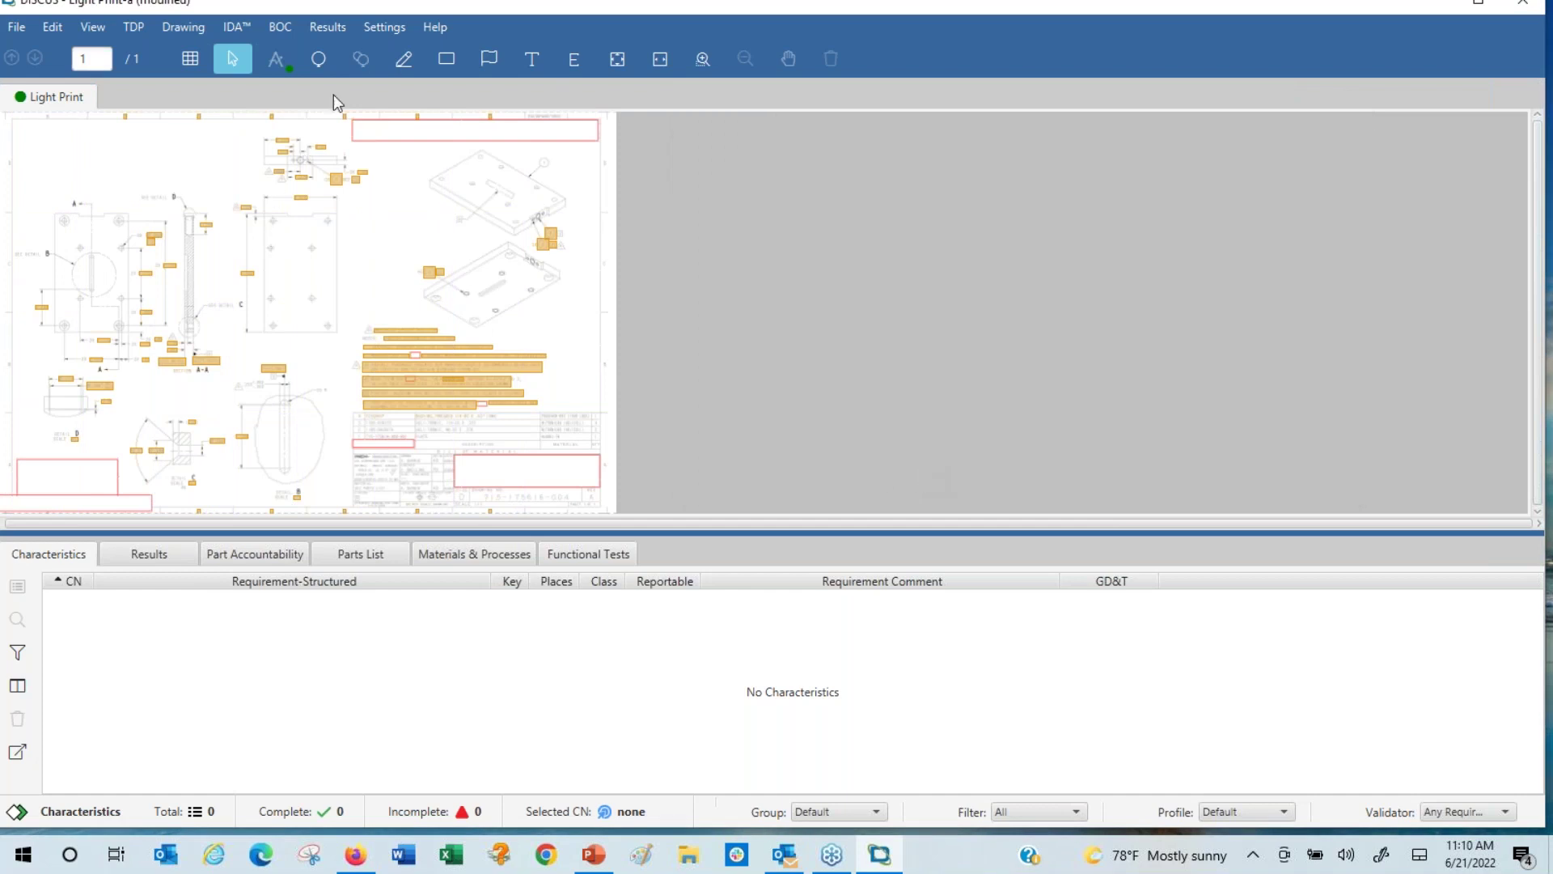
- Set the default characteristic balloon size to 0.2 in and line weight to 2 px, applying the properties to all existing characteristics
{"action": "left_click", "coordinate": [383, 34]}
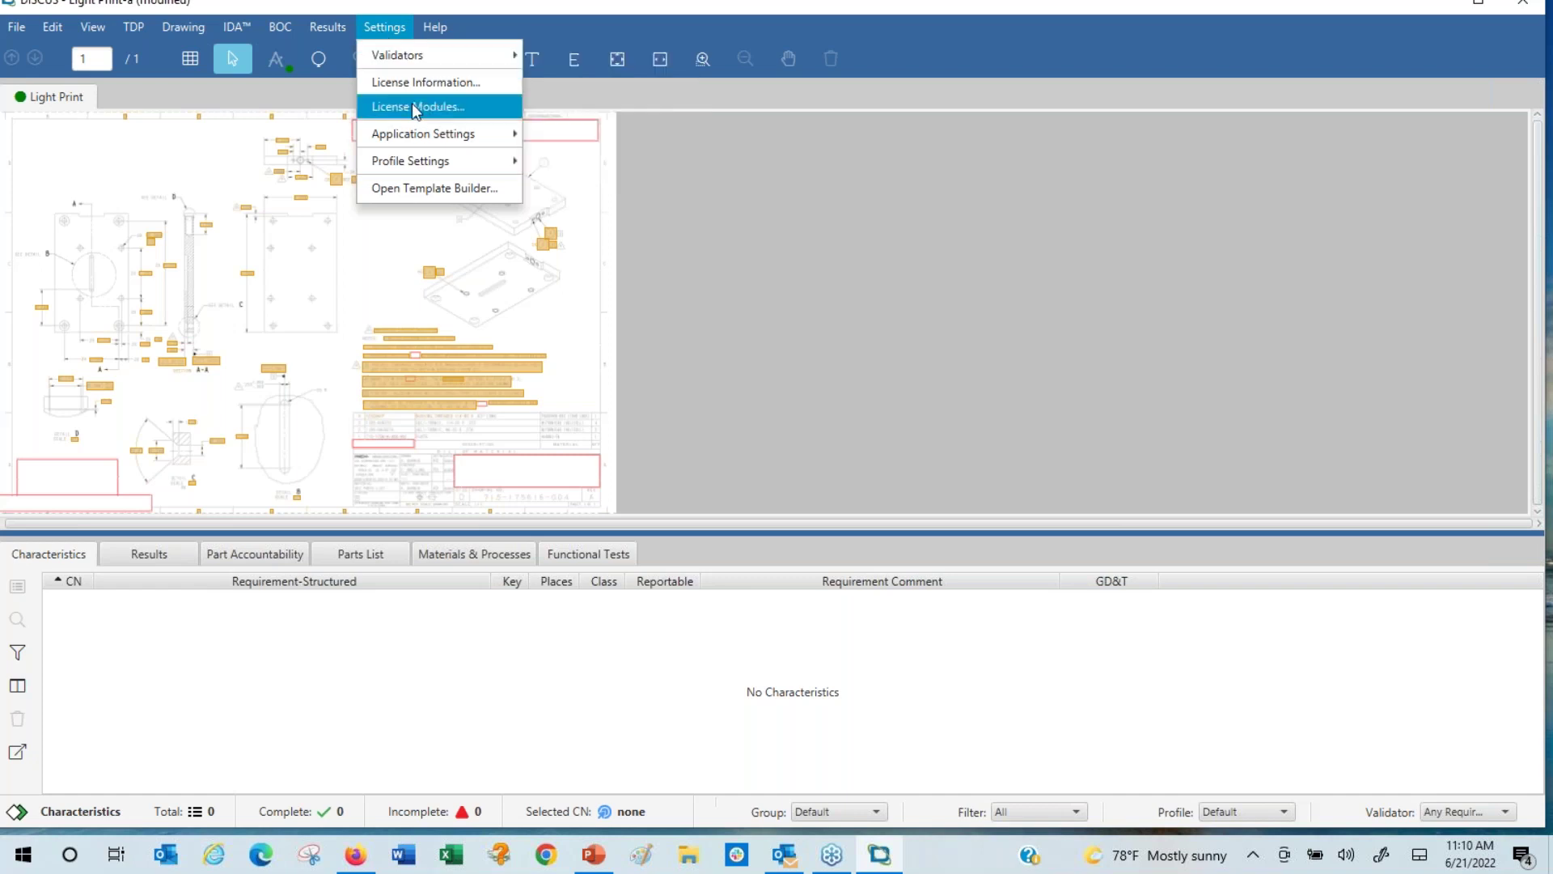
{"action": "mouse_move", "coordinate": [422, 135]}
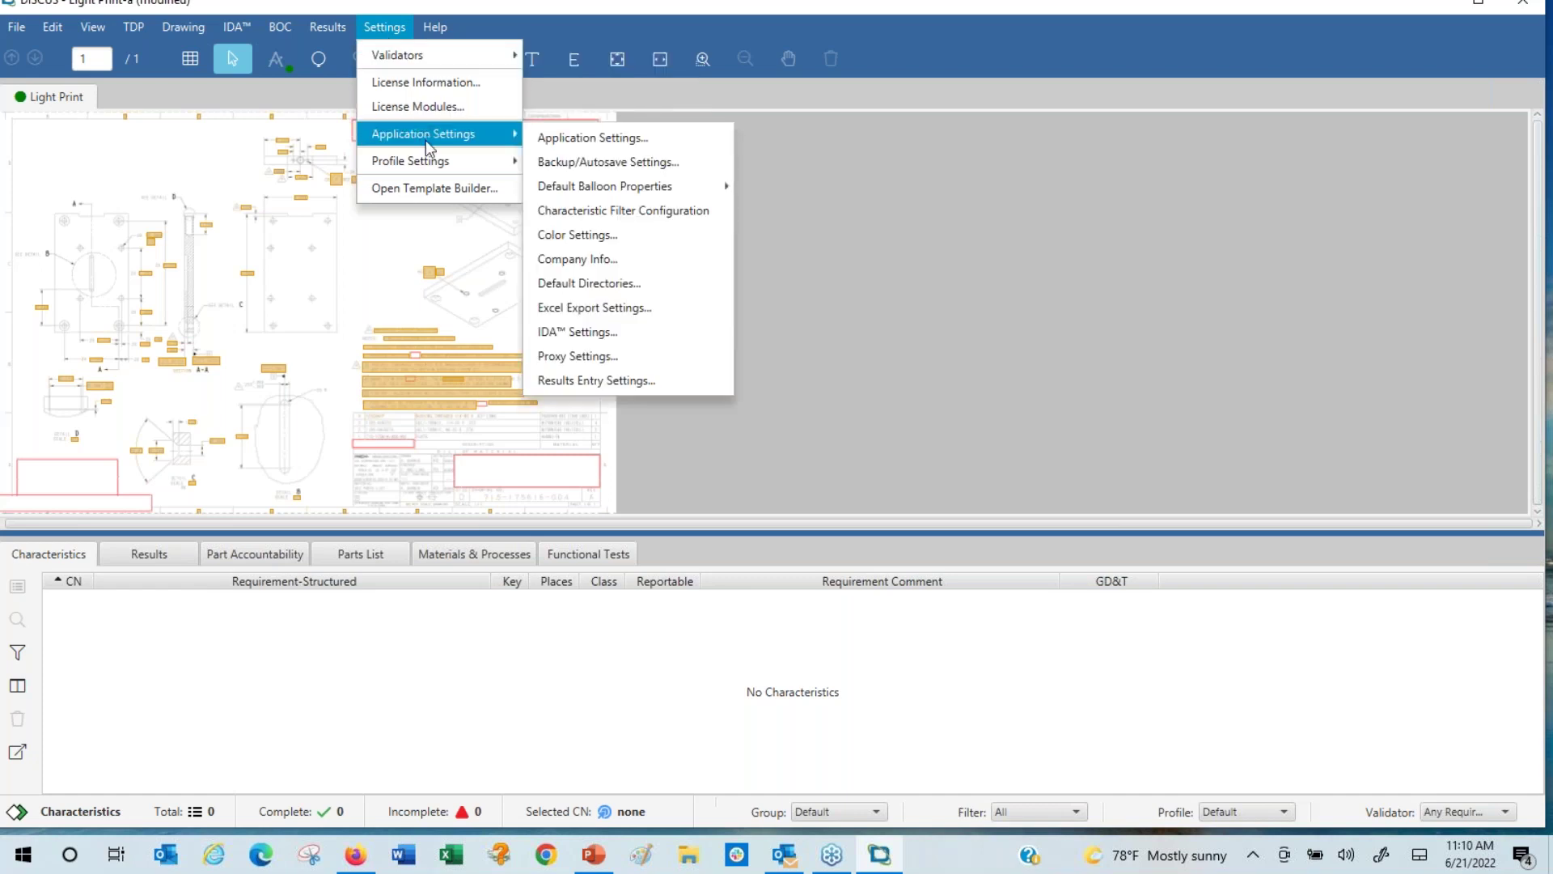
{"action": "mouse_move", "coordinate": [433, 172]}
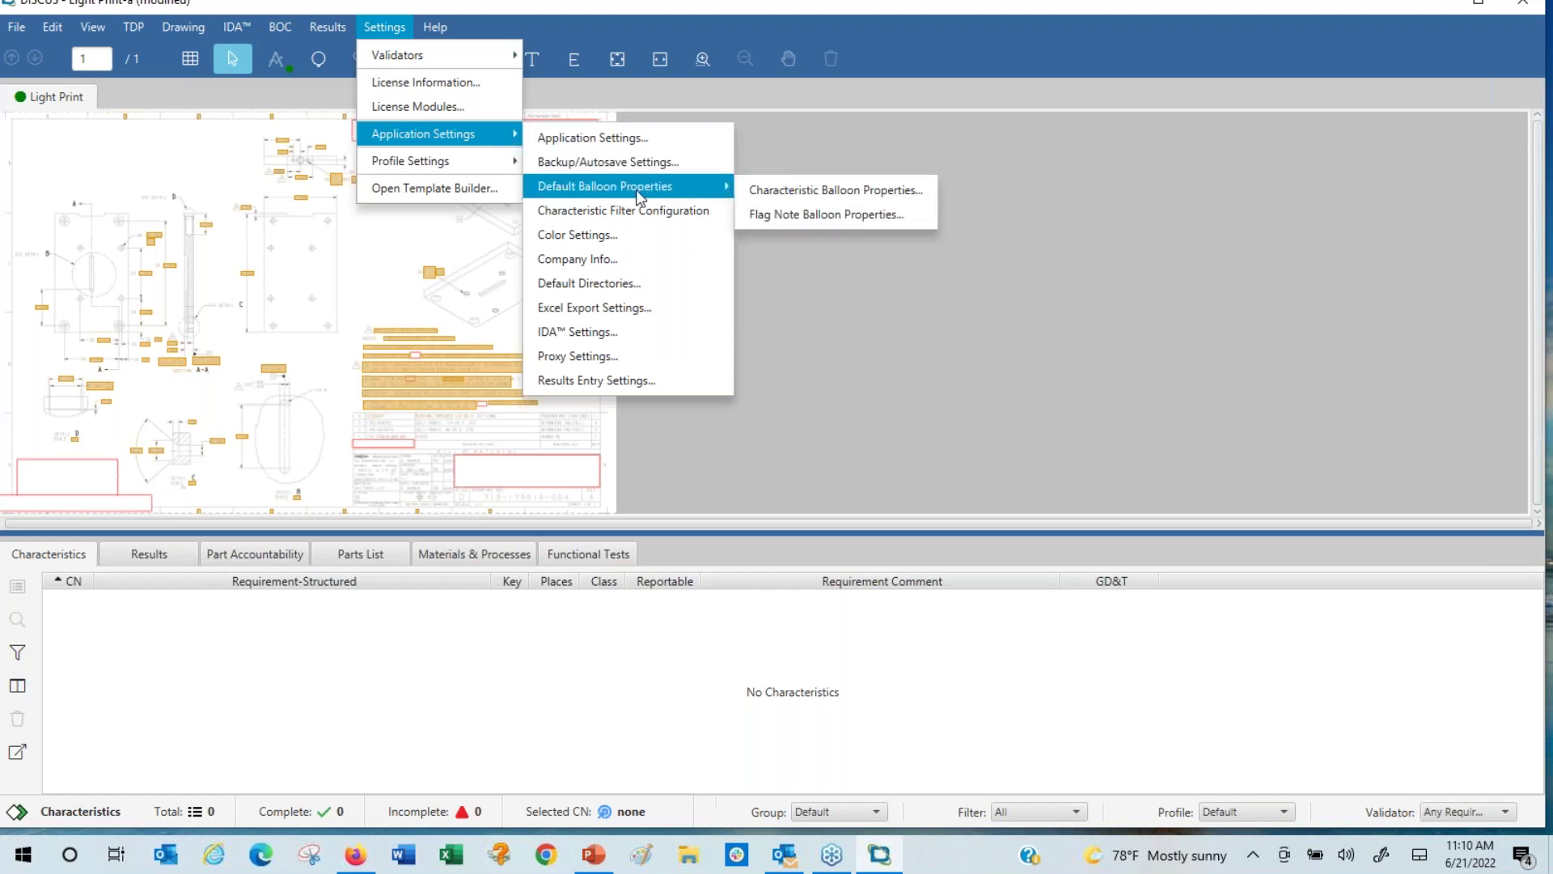
{"action": "mouse_move", "coordinate": [638, 188]}
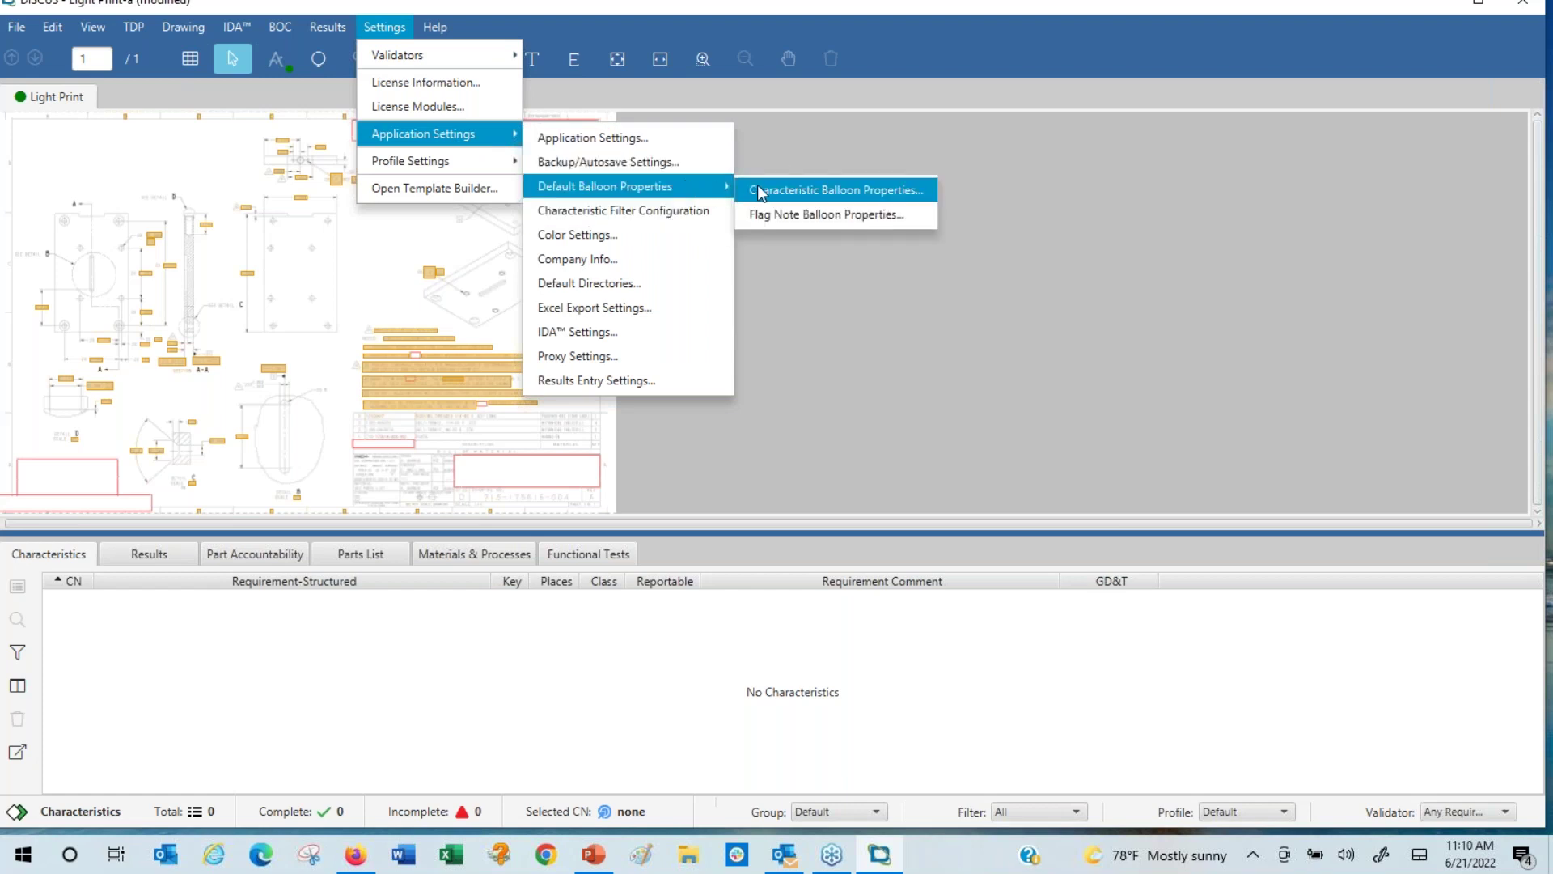
{"action": "left_click", "coordinate": [761, 191]}
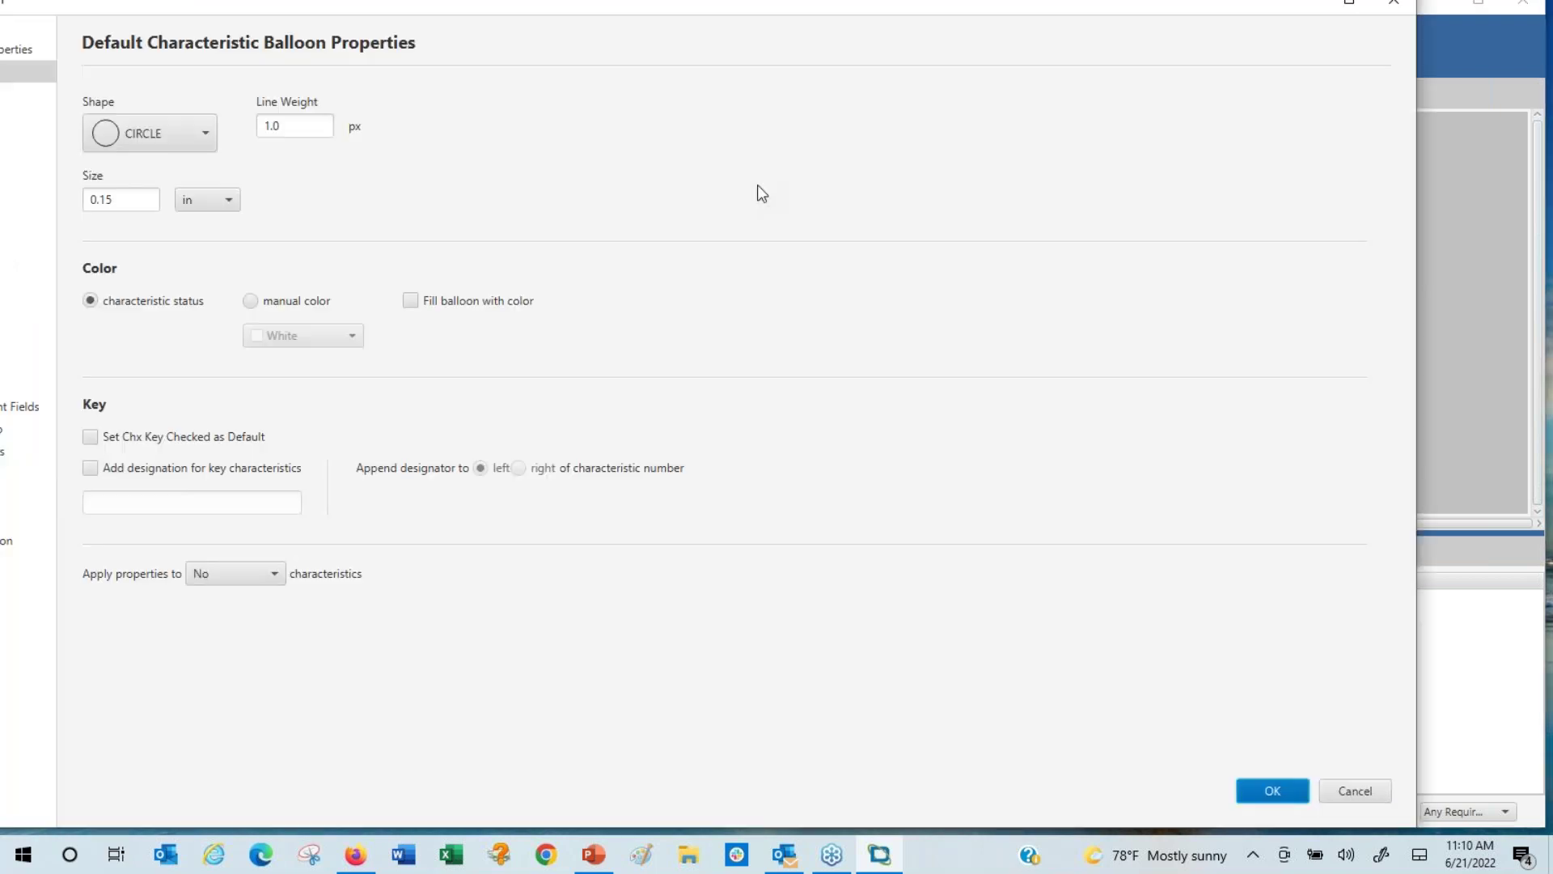
{"action": "left_click_drag", "start_coordinate": [100, 200], "coordinate": [126, 200]}
{"action": "type", "text": "2"}
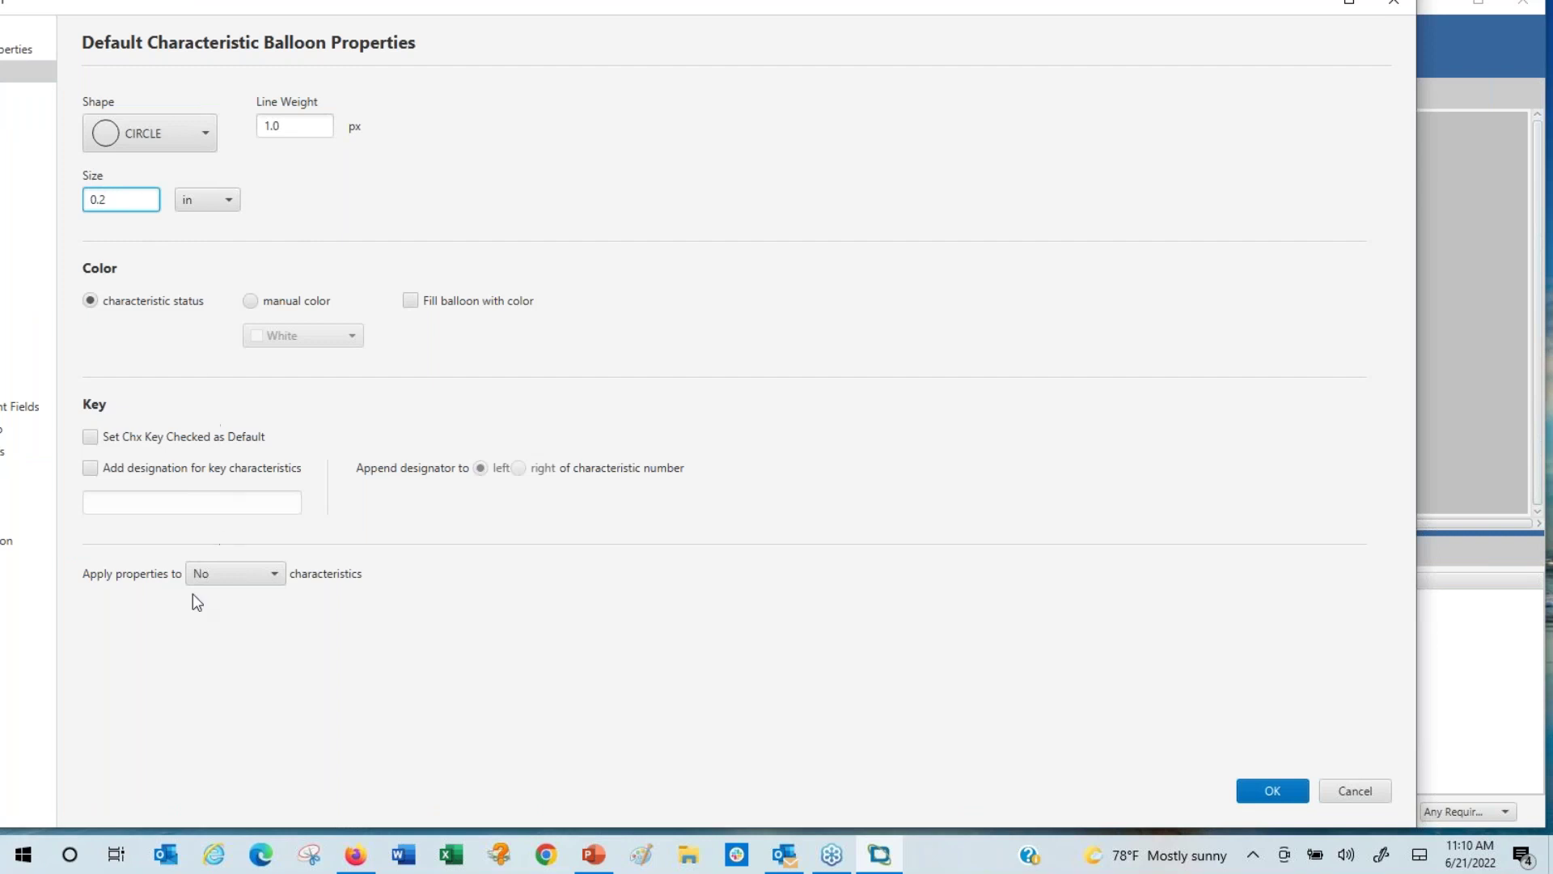
{"action": "left_click", "coordinate": [232, 575]}
{"action": "left_click", "coordinate": [214, 647]}
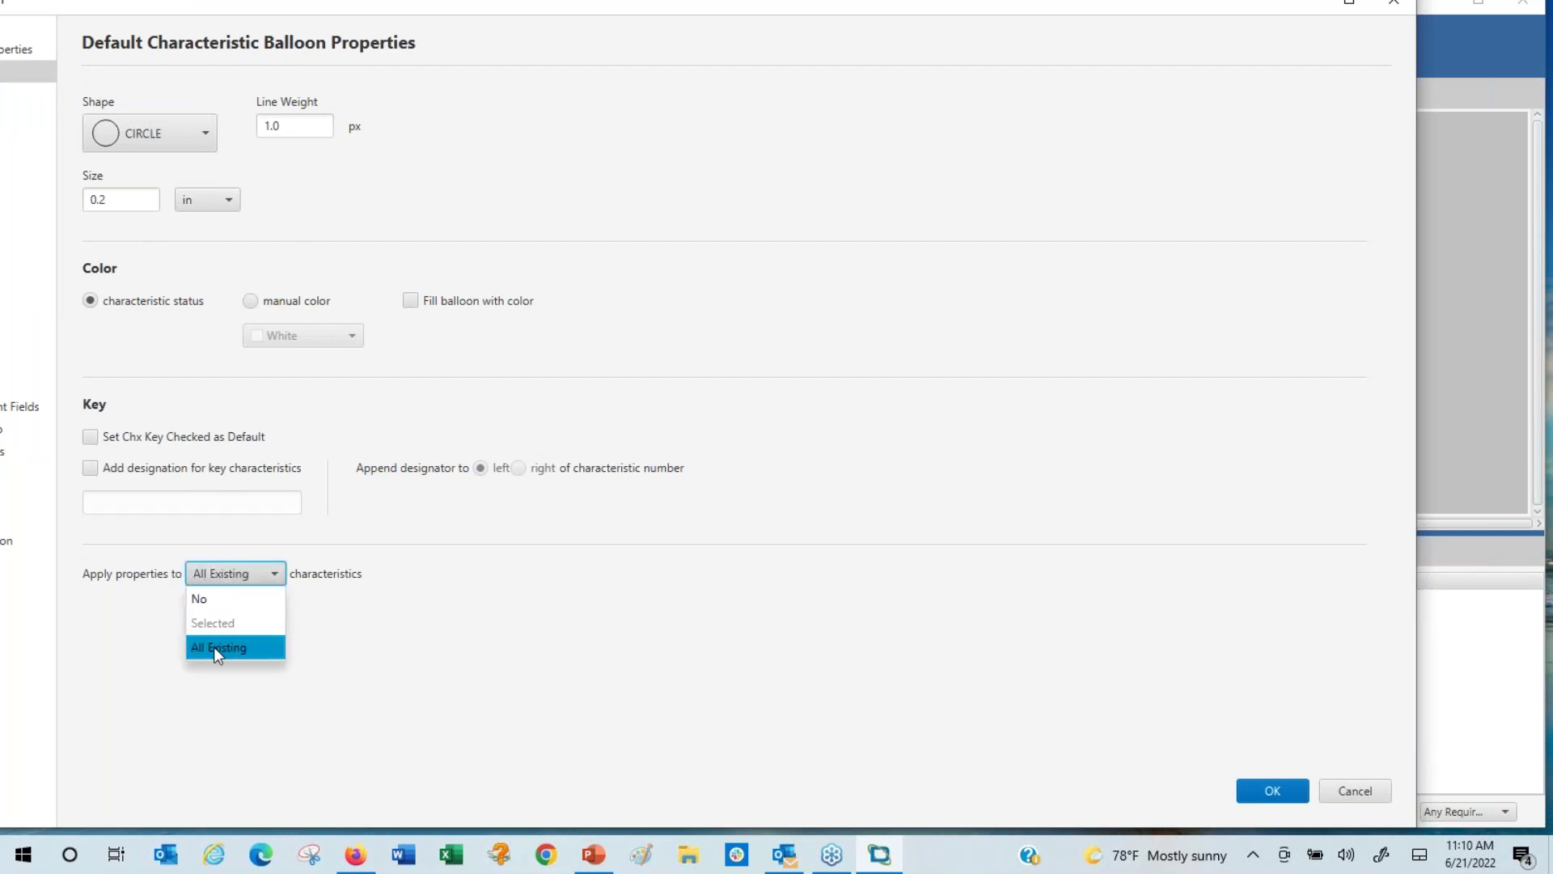
{"action": "left_click_drag", "start_coordinate": [290, 126], "coordinate": [261, 118]}
{"action": "type", "text": "2"}
{"action": "left_click_drag", "start_coordinate": [411, 2], "coordinate": [799, 8]}
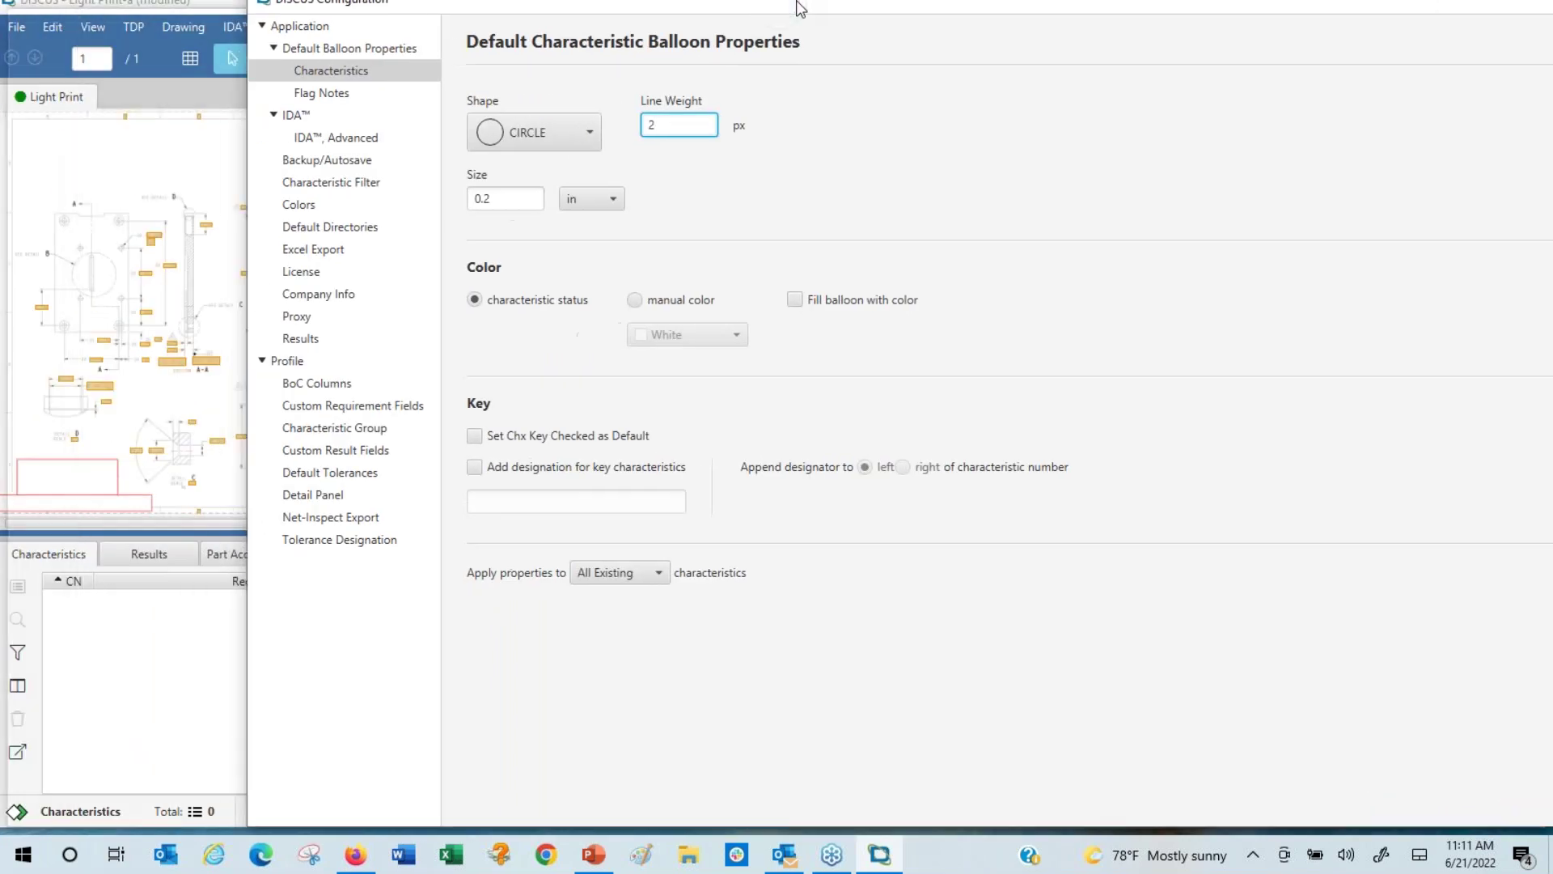
- Review the color settings and the IDA and advanced IDA options, including flag note, reference and basic dimension handling, and close the configuration
{"action": "left_click", "coordinate": [54, 214]}
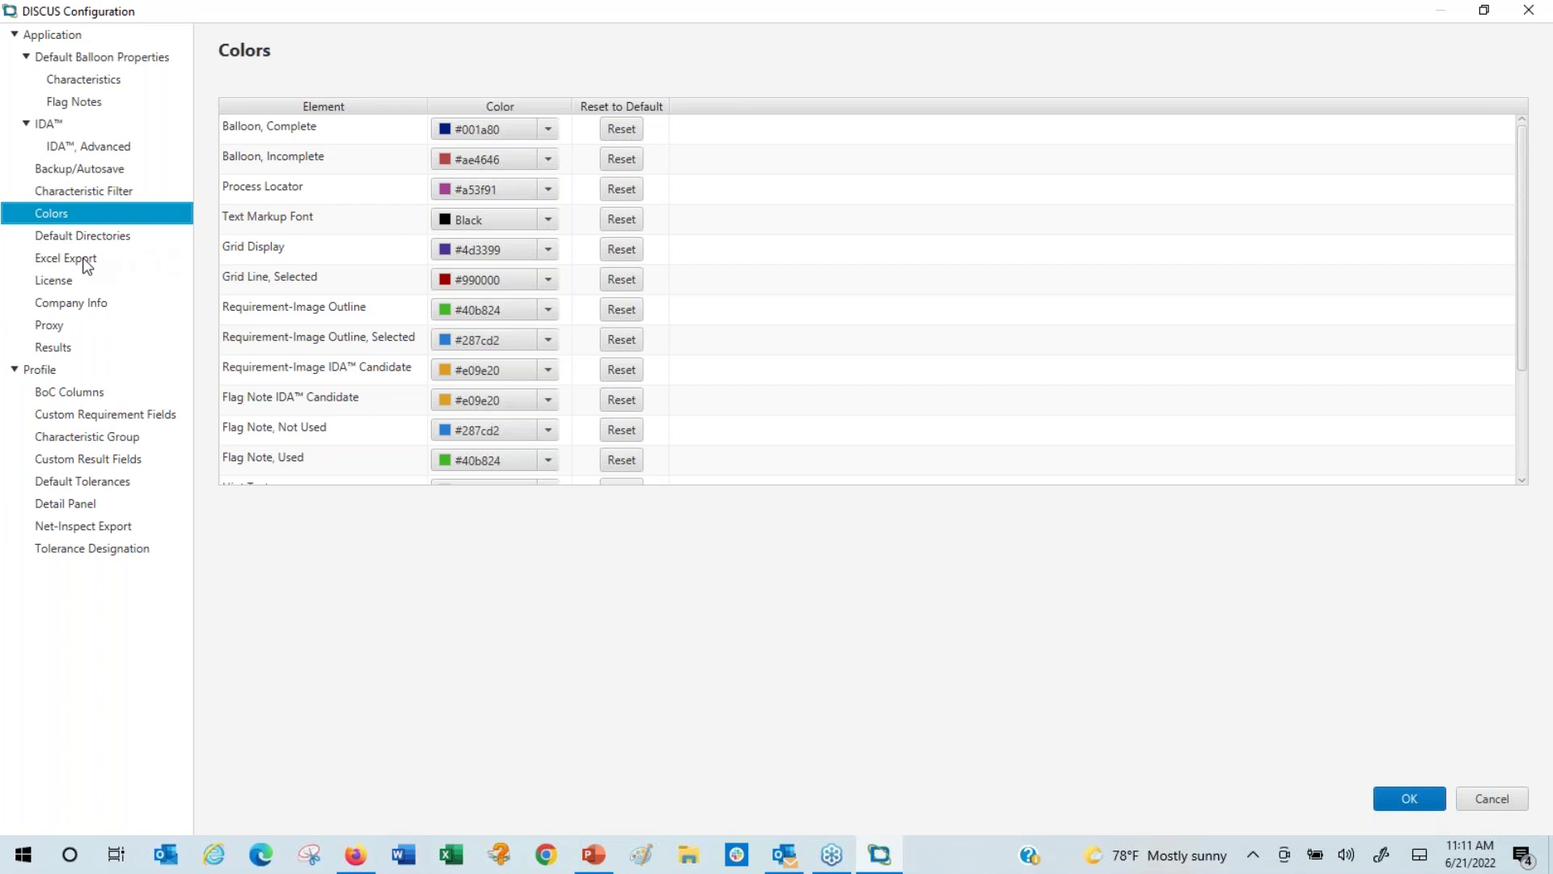
{"action": "left_click", "coordinate": [57, 126]}
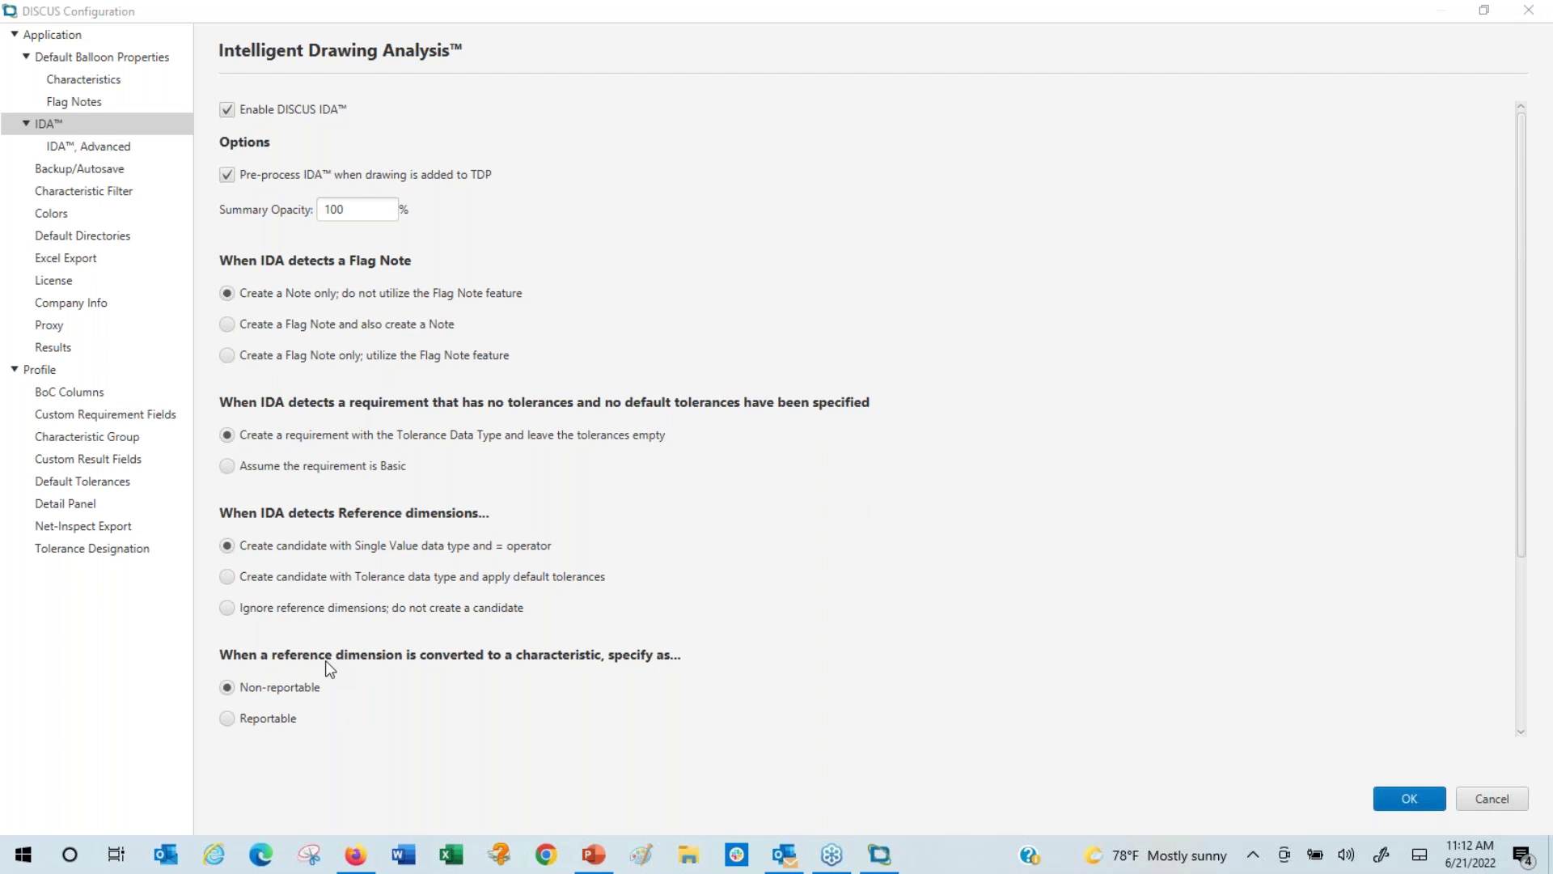
{"action": "left_click", "coordinate": [76, 152]}
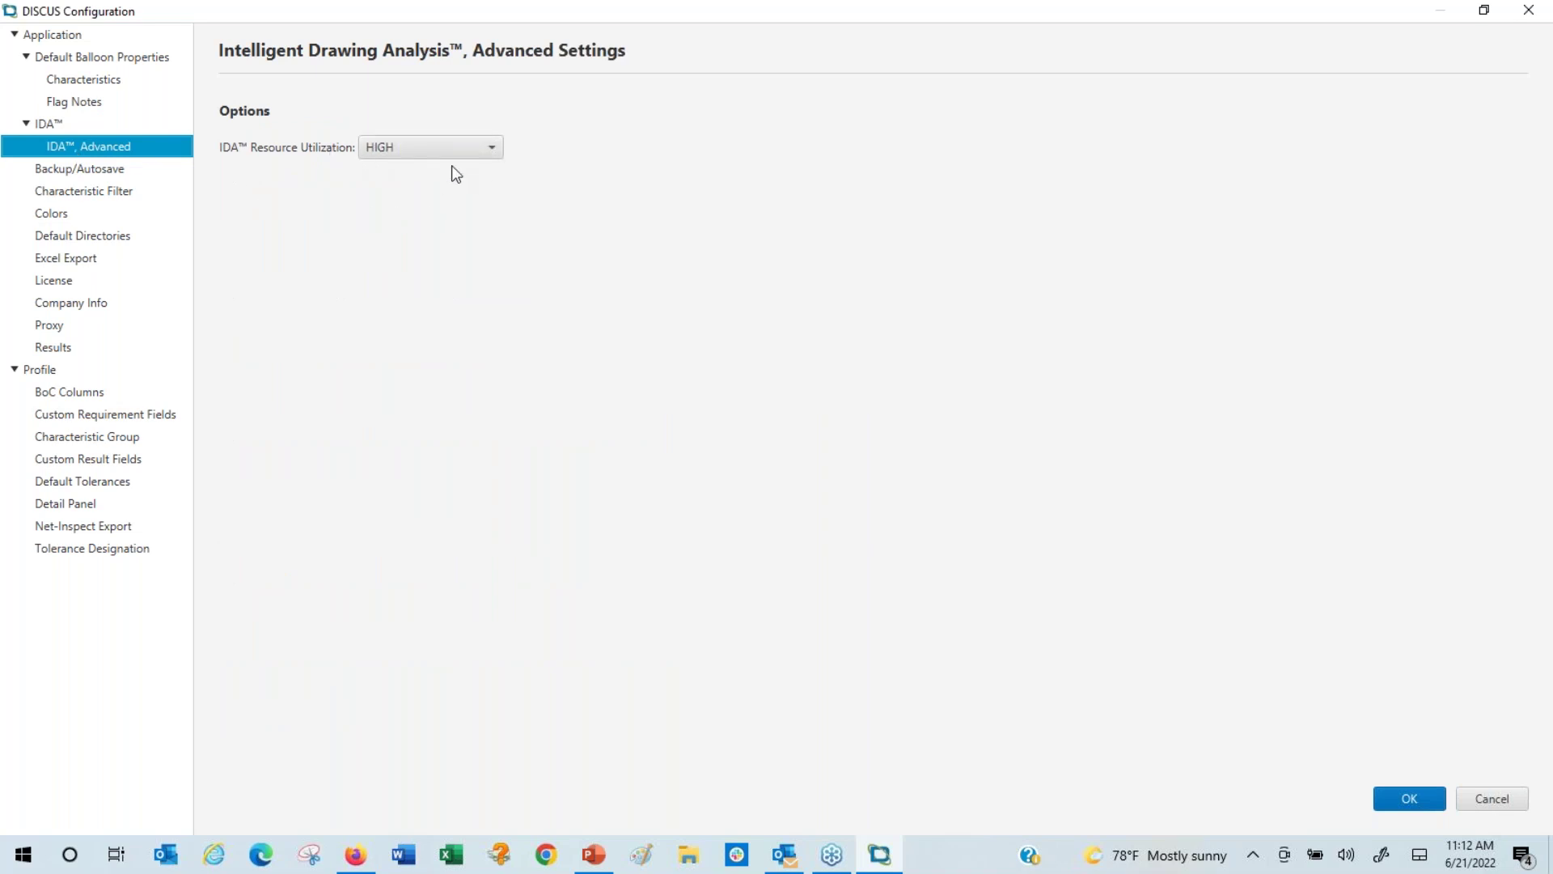
{"action": "left_click", "coordinate": [70, 126]}
{"action": "scroll", "coordinate": [776, 473], "scroll_direction": "down", "scroll_amount": 5}
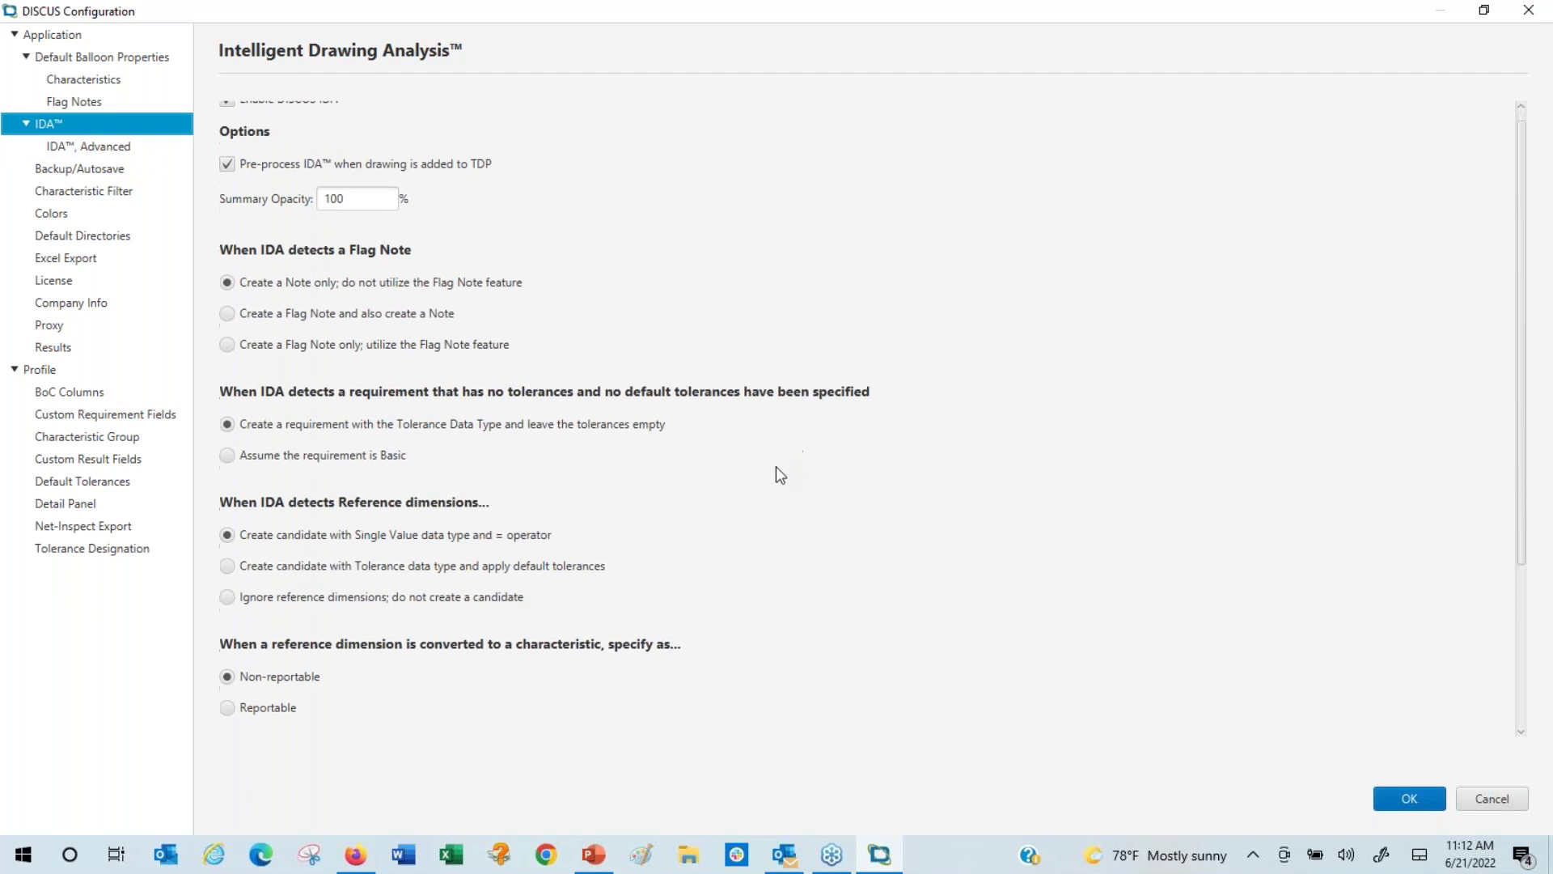
{"action": "scroll", "coordinate": [774, 468], "scroll_direction": "down", "scroll_amount": 1}
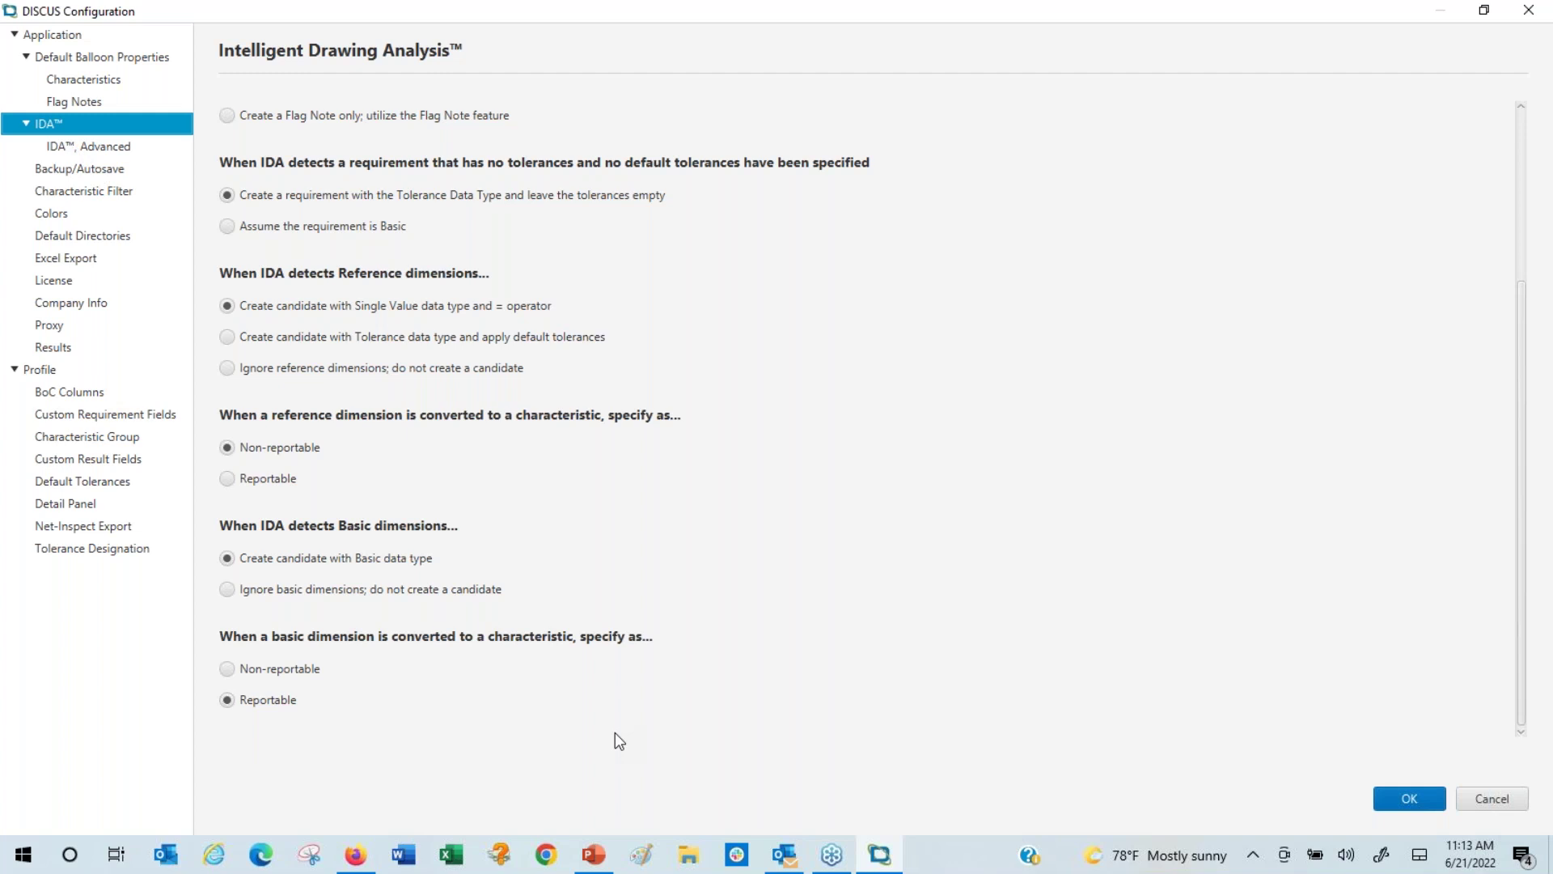
{"action": "double_click", "coordinate": [869, 11]}
{"action": "left_click", "coordinate": [1362, 230]}
- Compare the Customer and Default Template default tolerances in the profile settings and close the configuration
{"action": "left_click", "coordinate": [382, 28]}
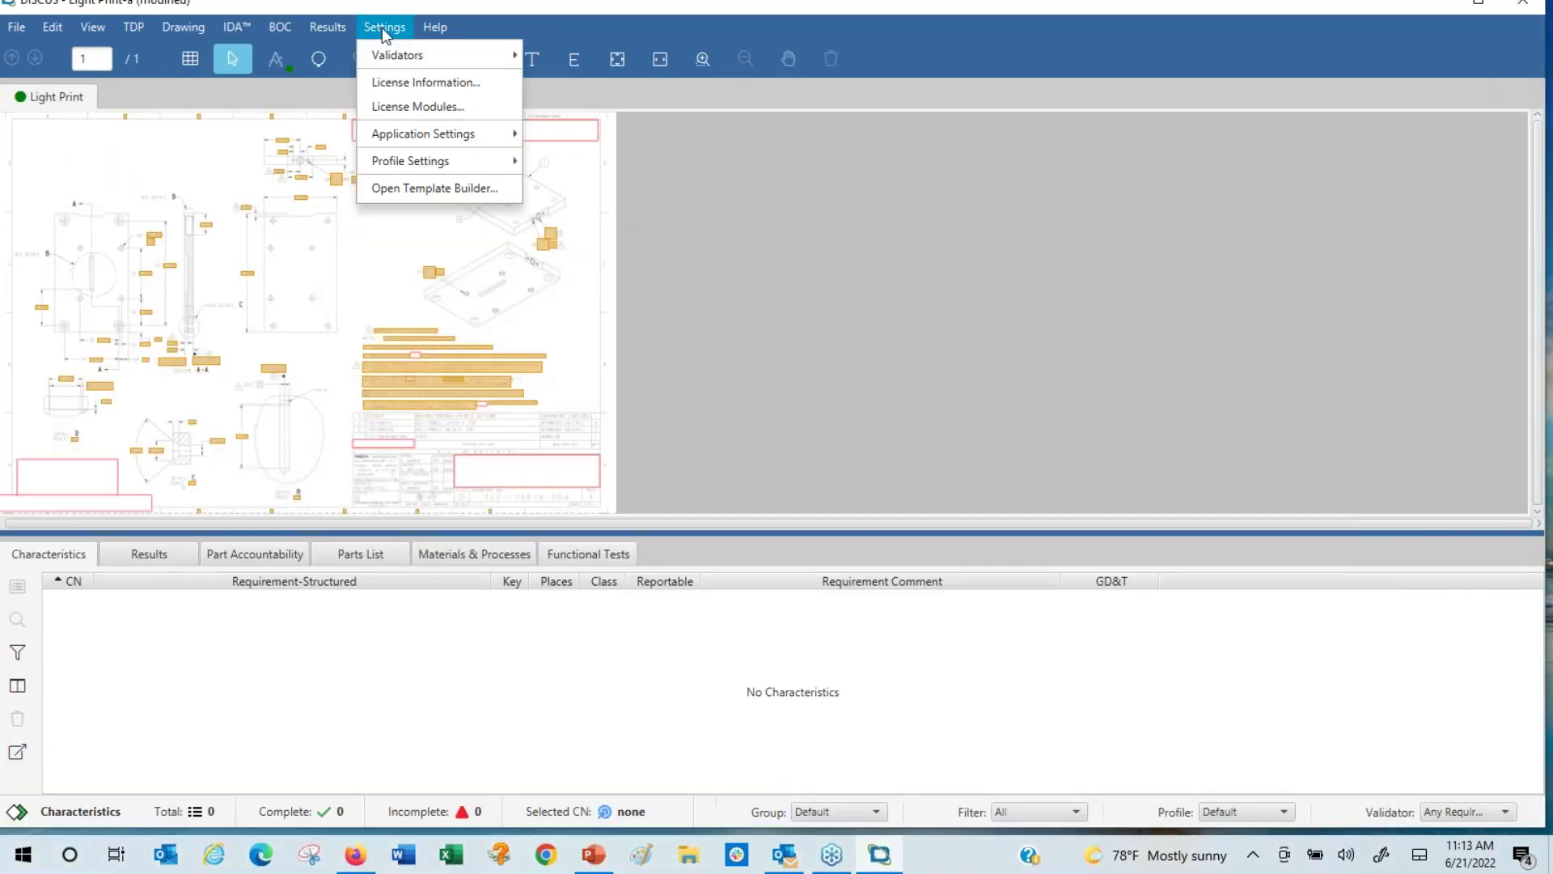
{"action": "mouse_move", "coordinate": [426, 166]}
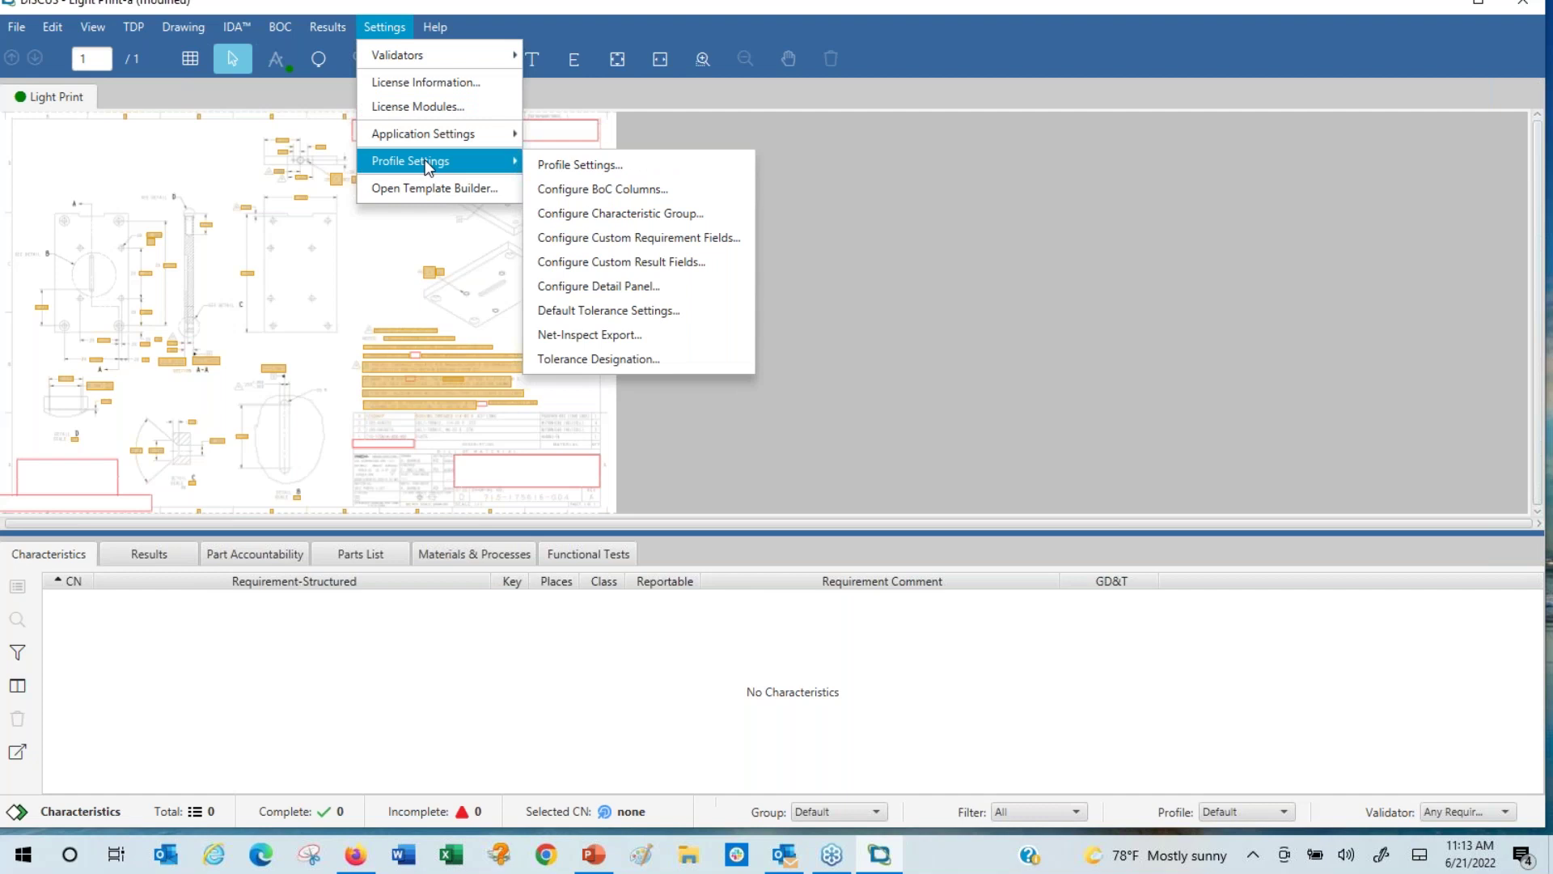
{"action": "left_click", "coordinate": [656, 312]}
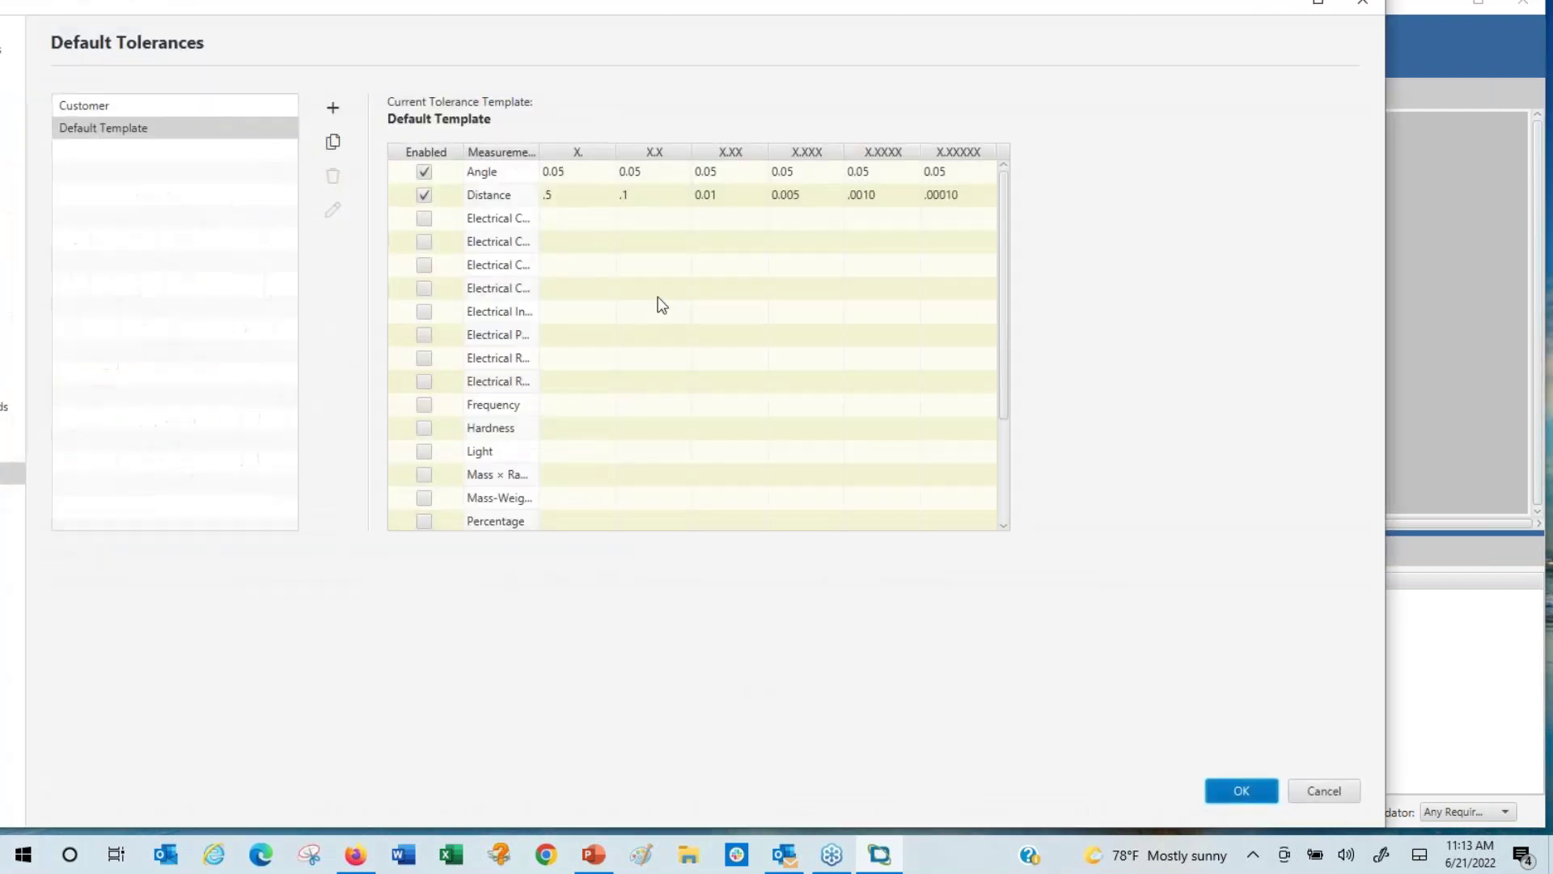
{"action": "double_click", "coordinate": [511, 6]}
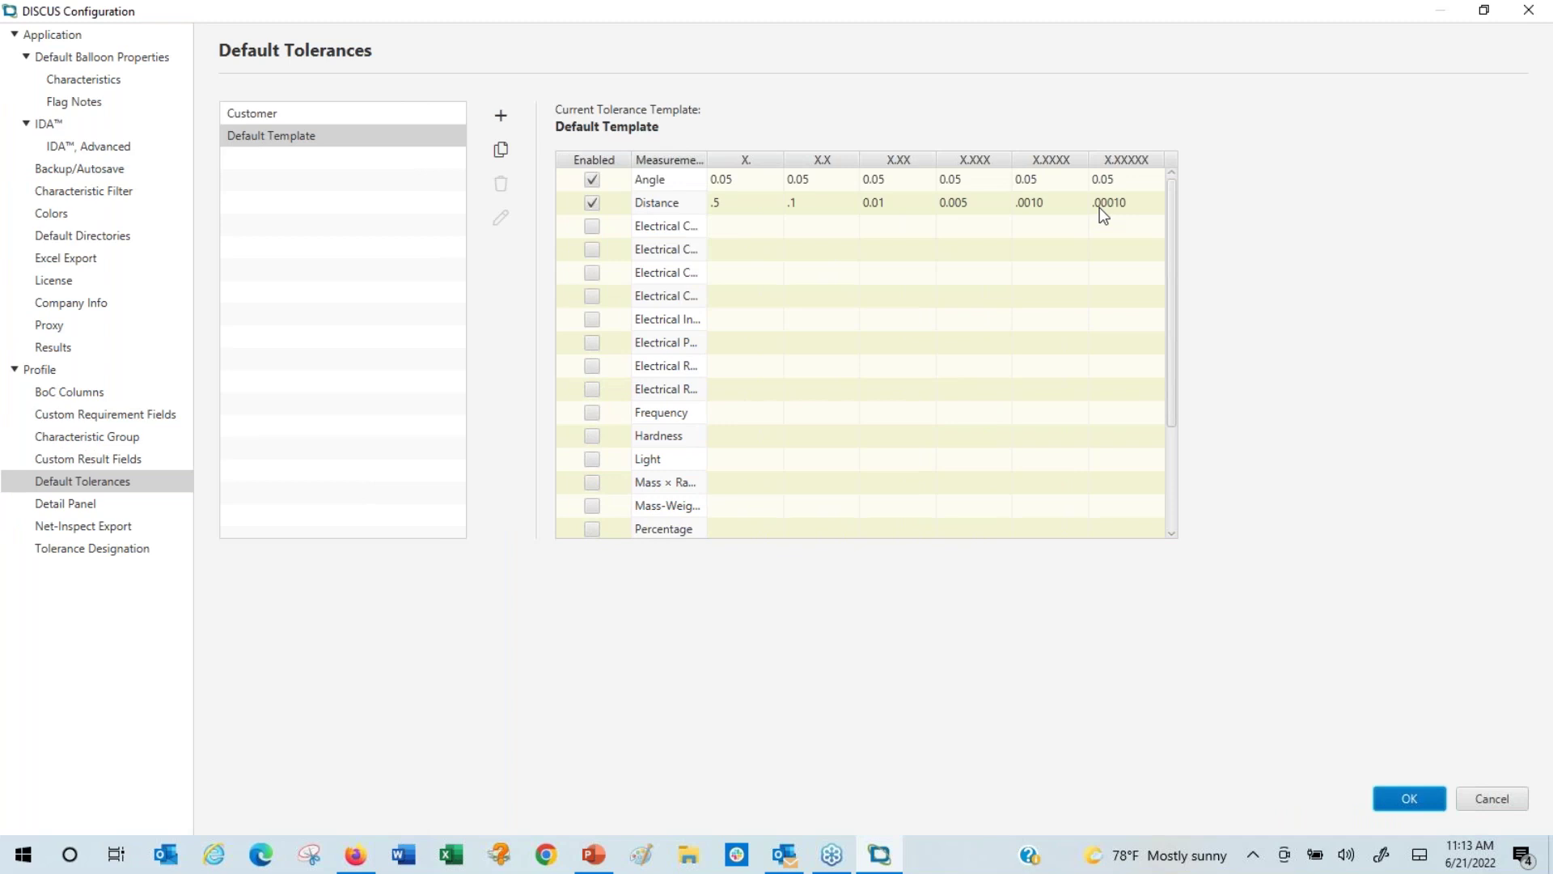
{"action": "left_click", "coordinate": [291, 121]}
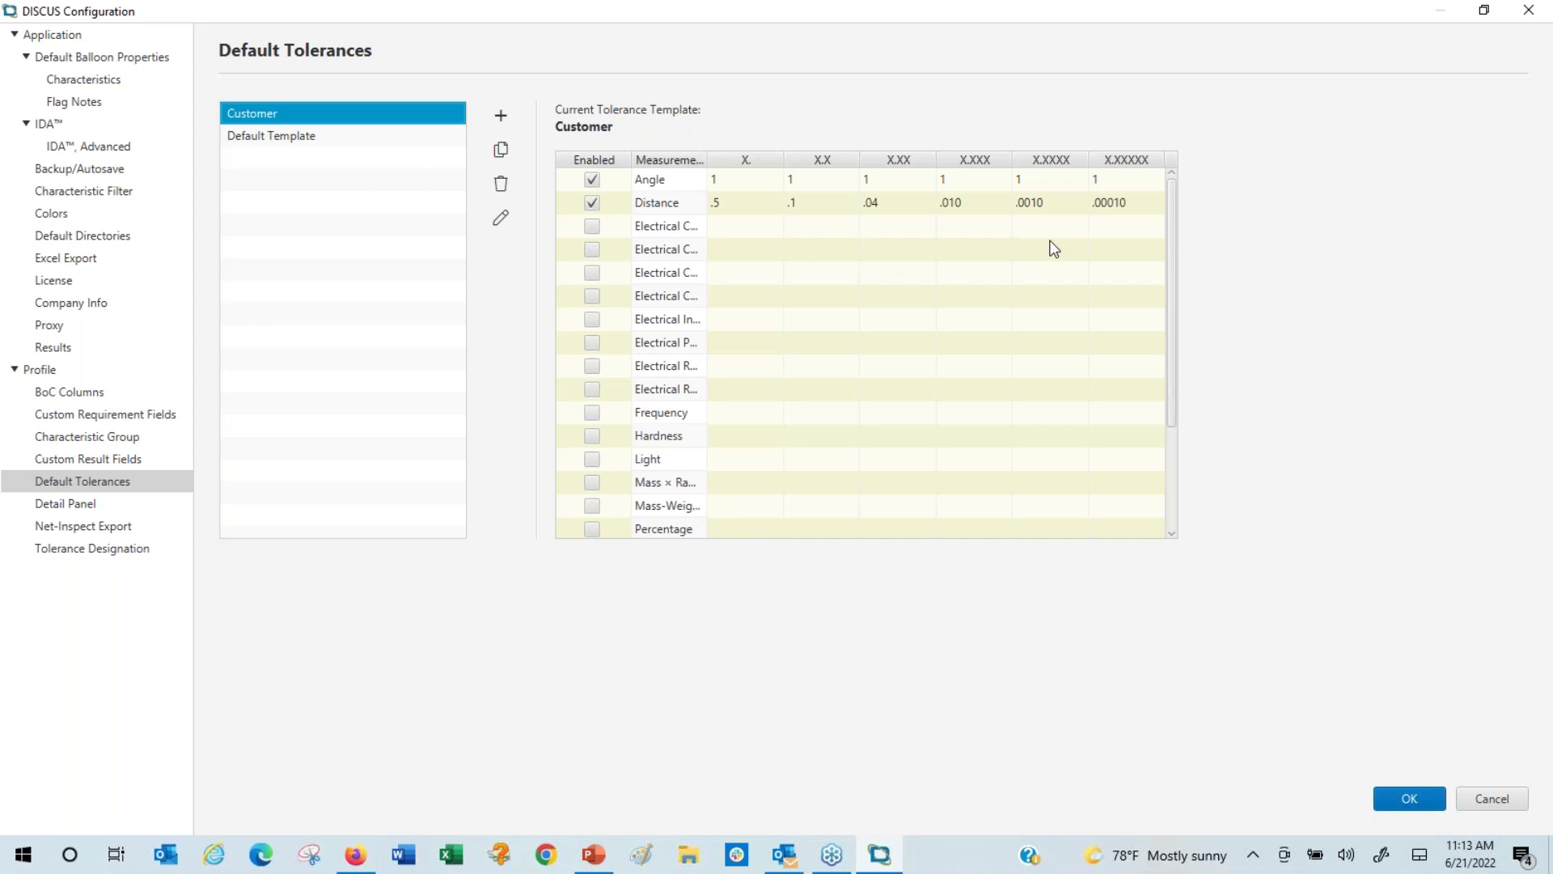
{"action": "left_click", "coordinate": [253, 142]}
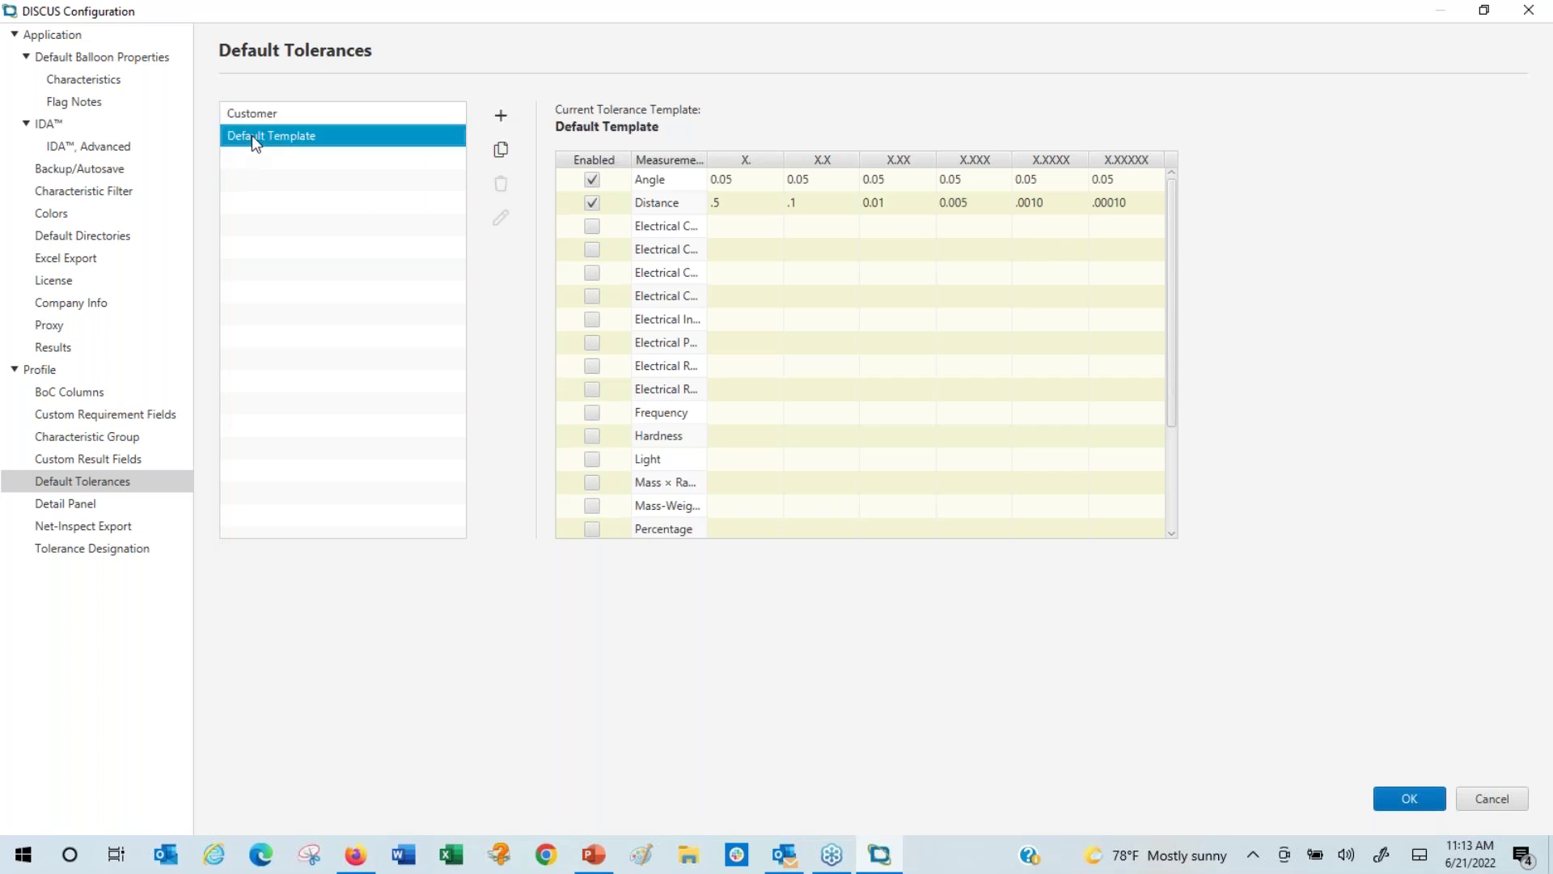
{"action": "left_click", "coordinate": [257, 117]}
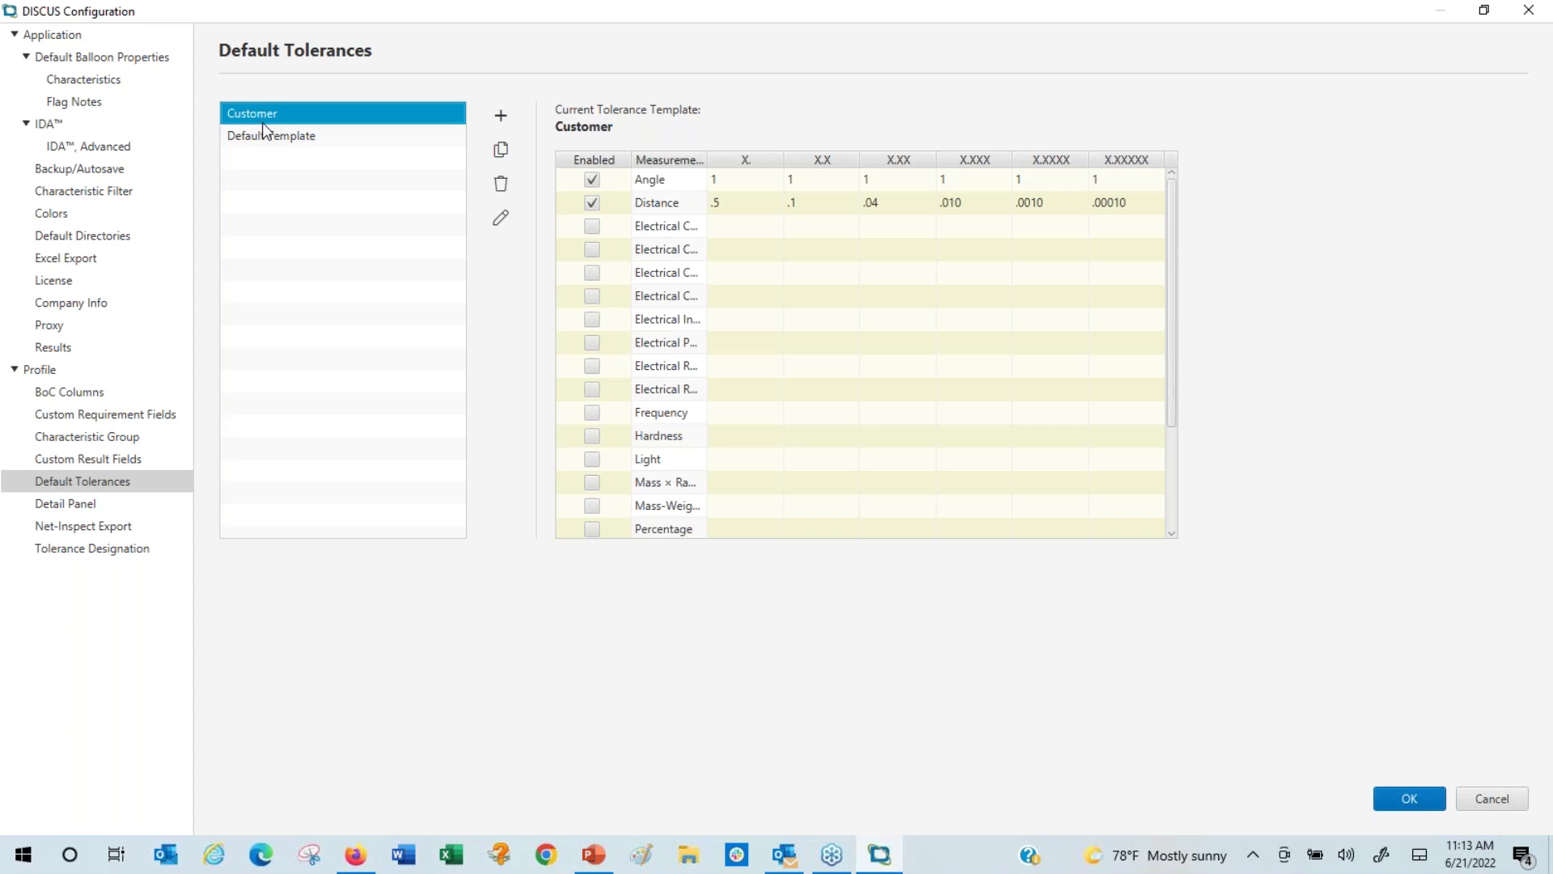
{"action": "left_click", "coordinate": [1539, 11]}
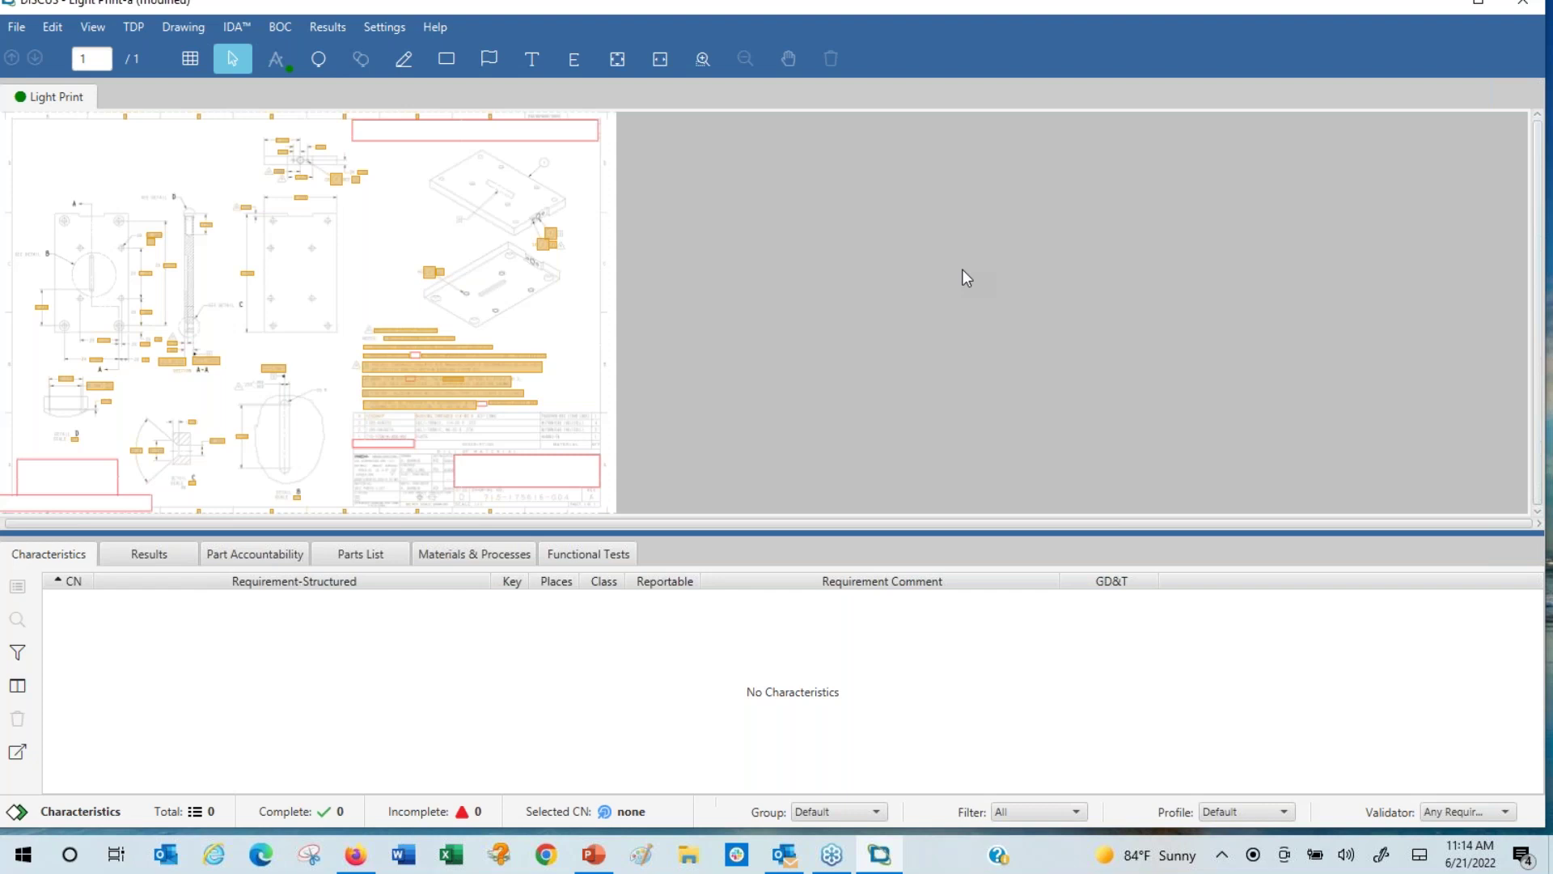
- Balloon the 2.000 ±0.005 in linear dimension above the narrow edge view, accepting its IDA candidate
{"action": "left_click", "coordinate": [700, 60]}
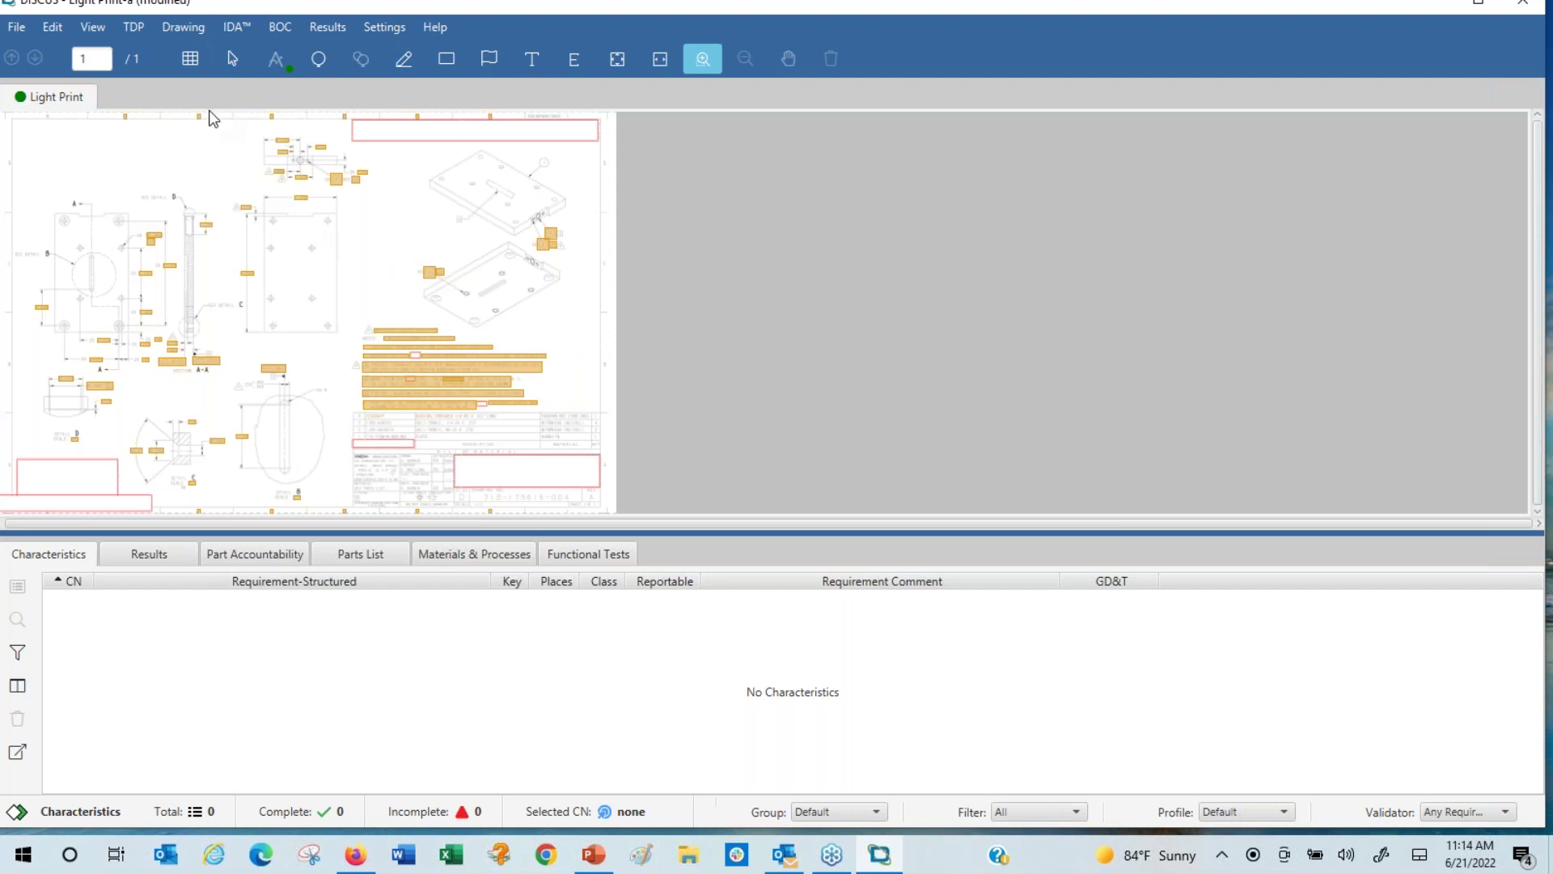
{"action": "mouse_move", "coordinate": [213, 119]}
{"action": "left_mouse_down"}
{"action": "mouse_move", "coordinate": [360, 249]}
{"action": "mouse_move", "coordinate": [442, 268]}
{"action": "left_mouse_up"}
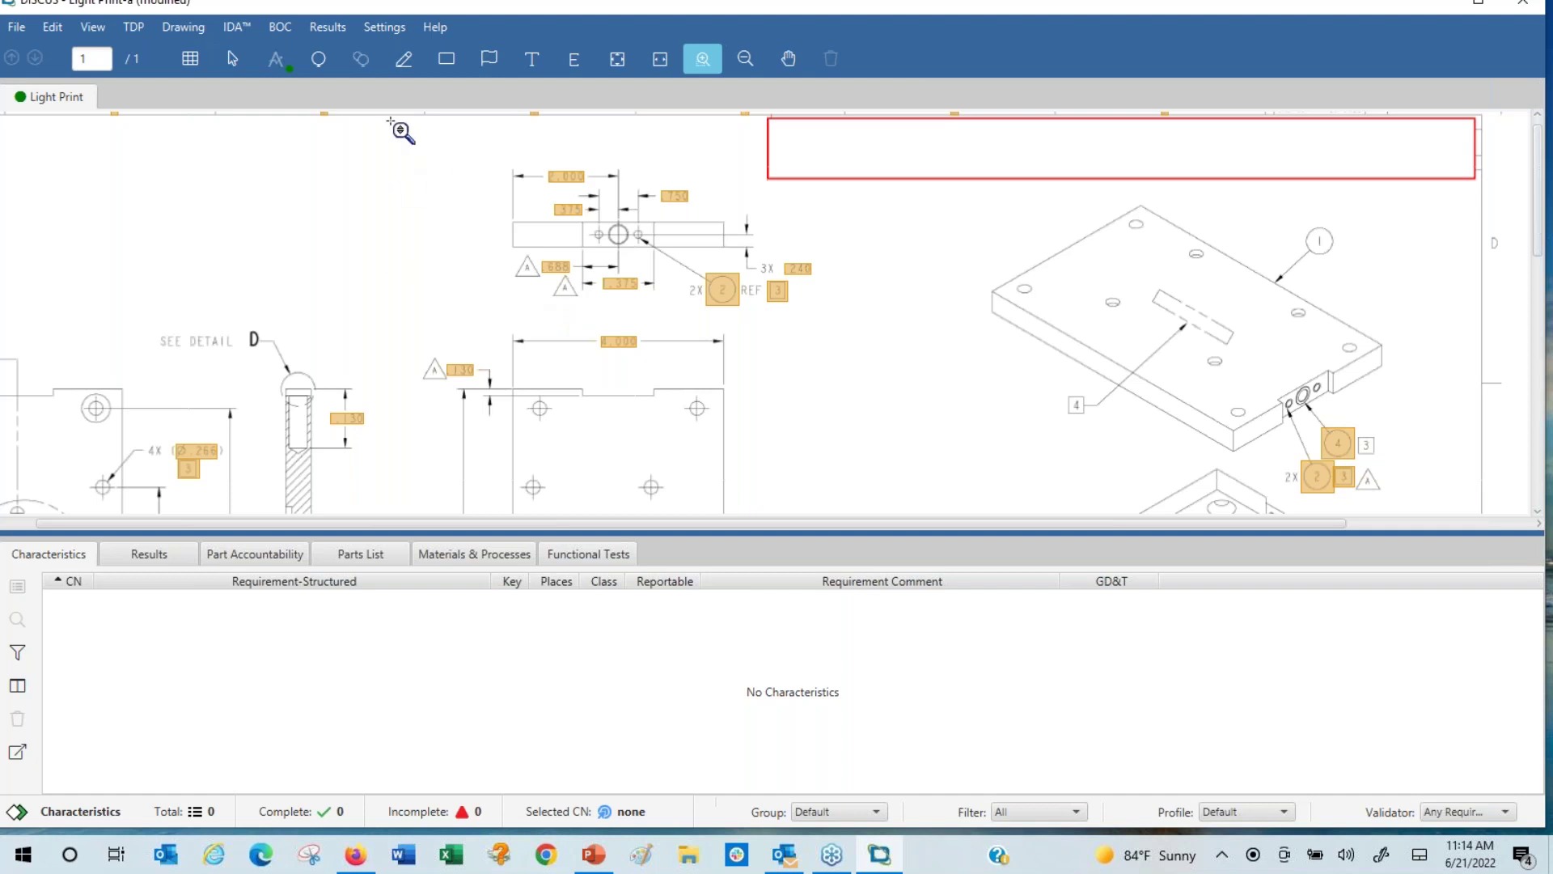
{"action": "mouse_move", "coordinate": [391, 120]}
{"action": "left_mouse_down"}
{"action": "mouse_move", "coordinate": [727, 371]}
{"action": "mouse_move", "coordinate": [853, 415]}
{"action": "left_mouse_up"}
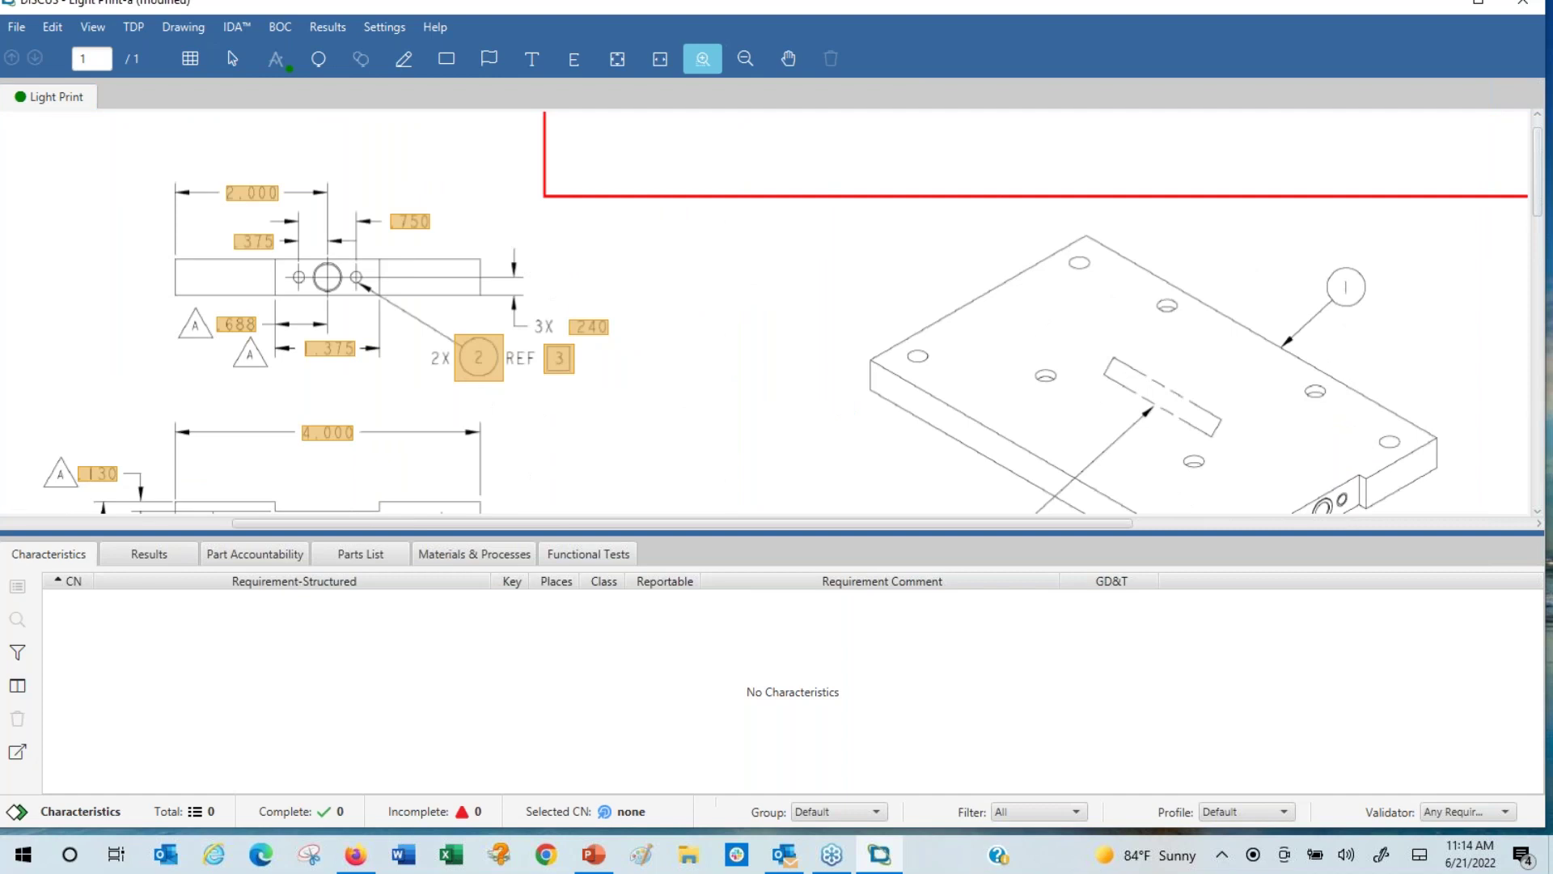
{"action": "left_click", "coordinate": [318, 62]}
{"action": "left_click", "coordinate": [230, 191]}
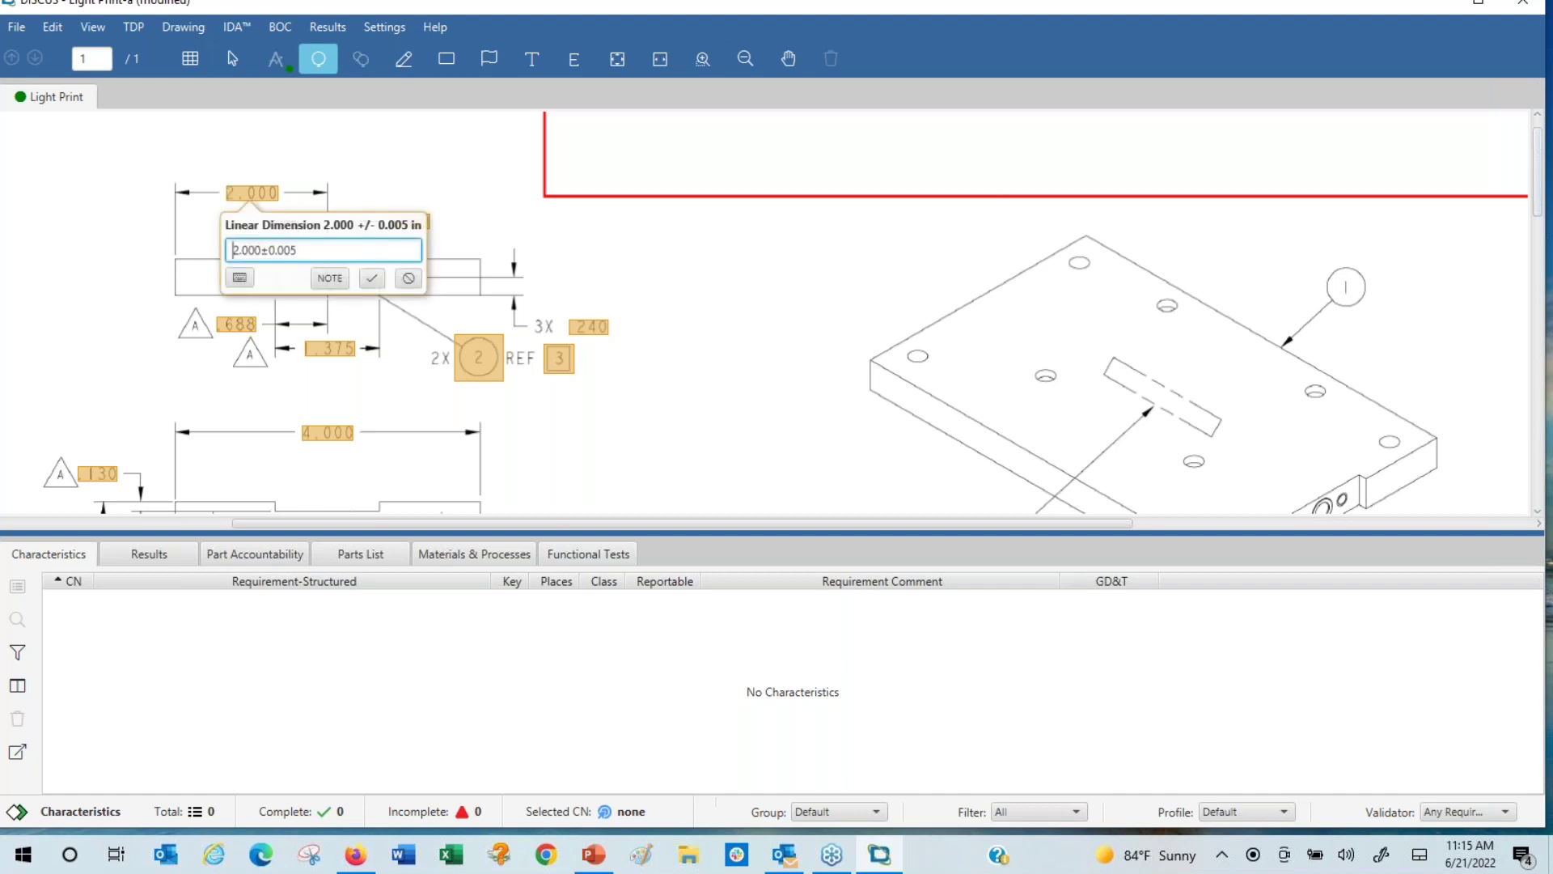
{"action": "key", "text": "Return"}
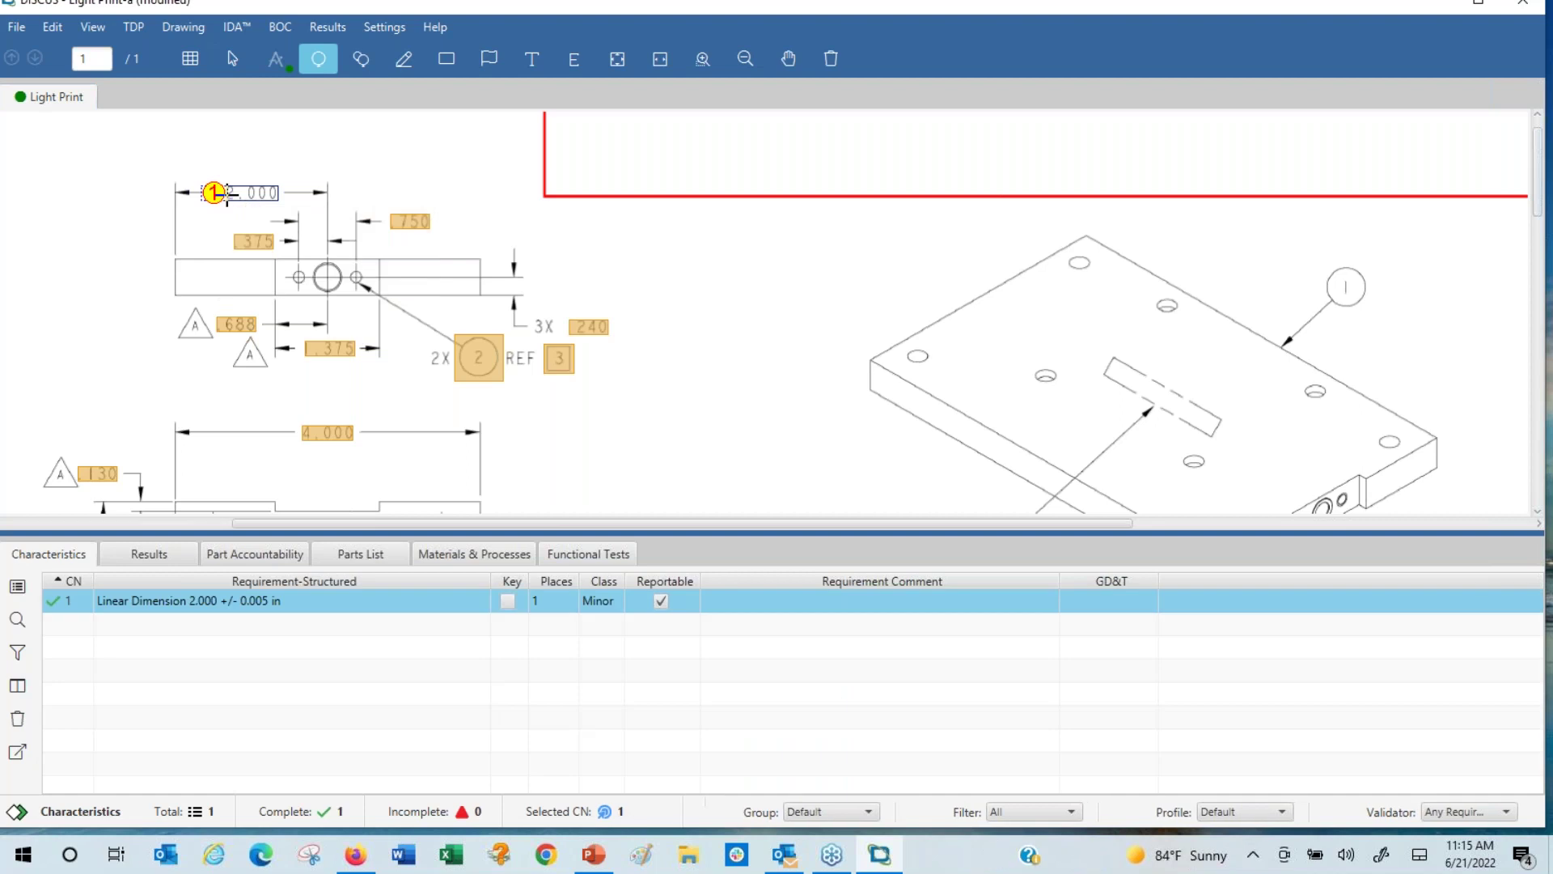
- Balloon the .750, .375 and .688 dimensions of the narrow edge view, accepting the ±0.005 tolerance for each
{"action": "left_click", "coordinate": [389, 215]}
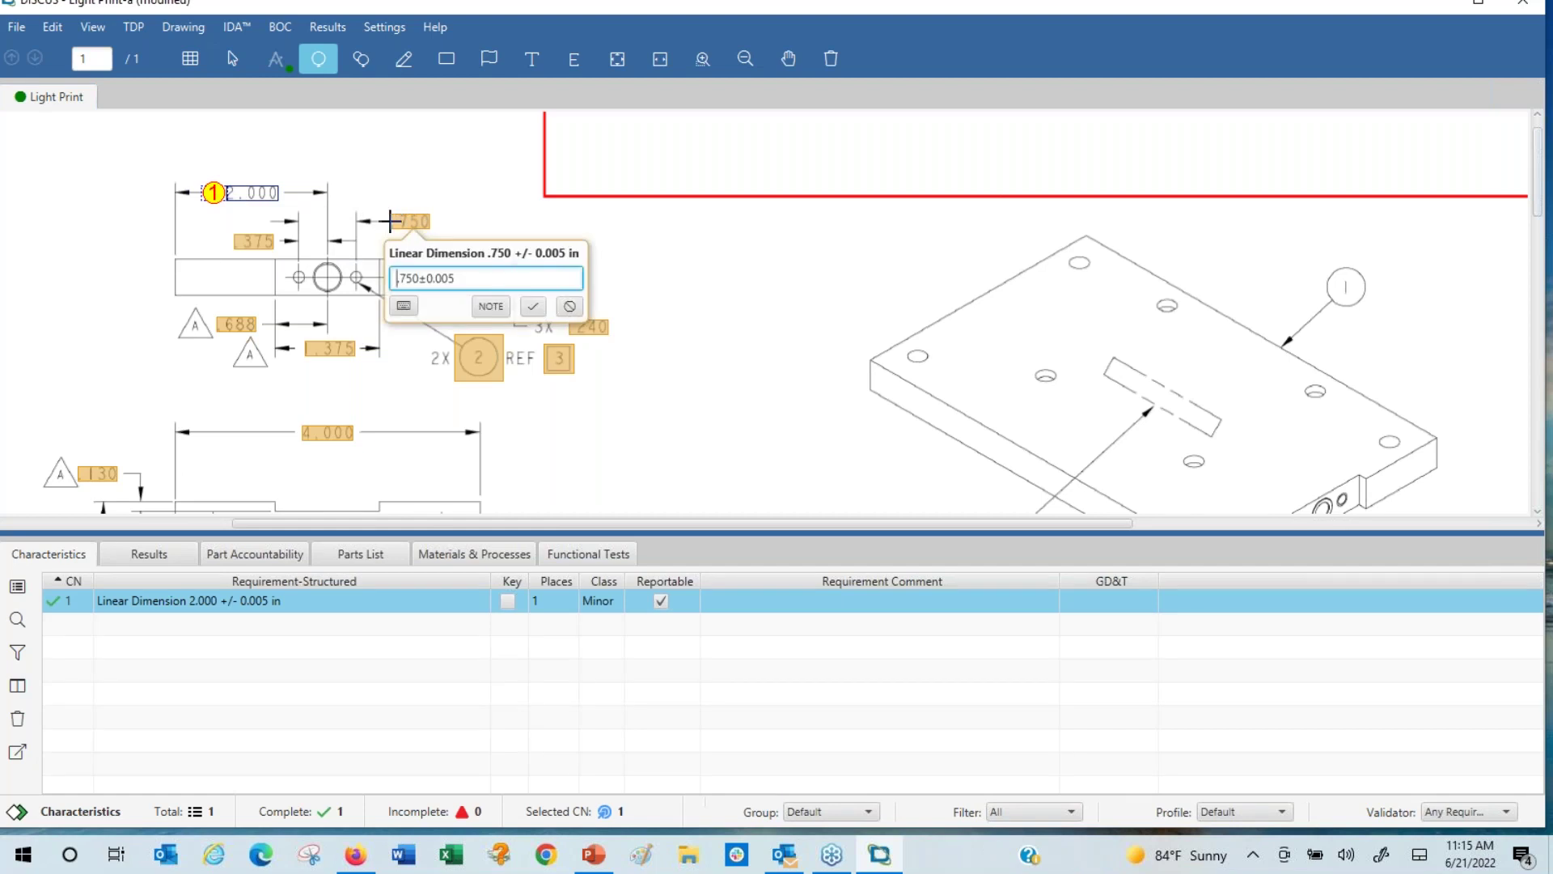
{"action": "key", "text": "Return"}
{"action": "left_click", "coordinate": [230, 241]}
{"action": "key", "text": "Return"}
{"action": "left_click", "coordinate": [227, 322]}
{"action": "key", "text": "Return"}
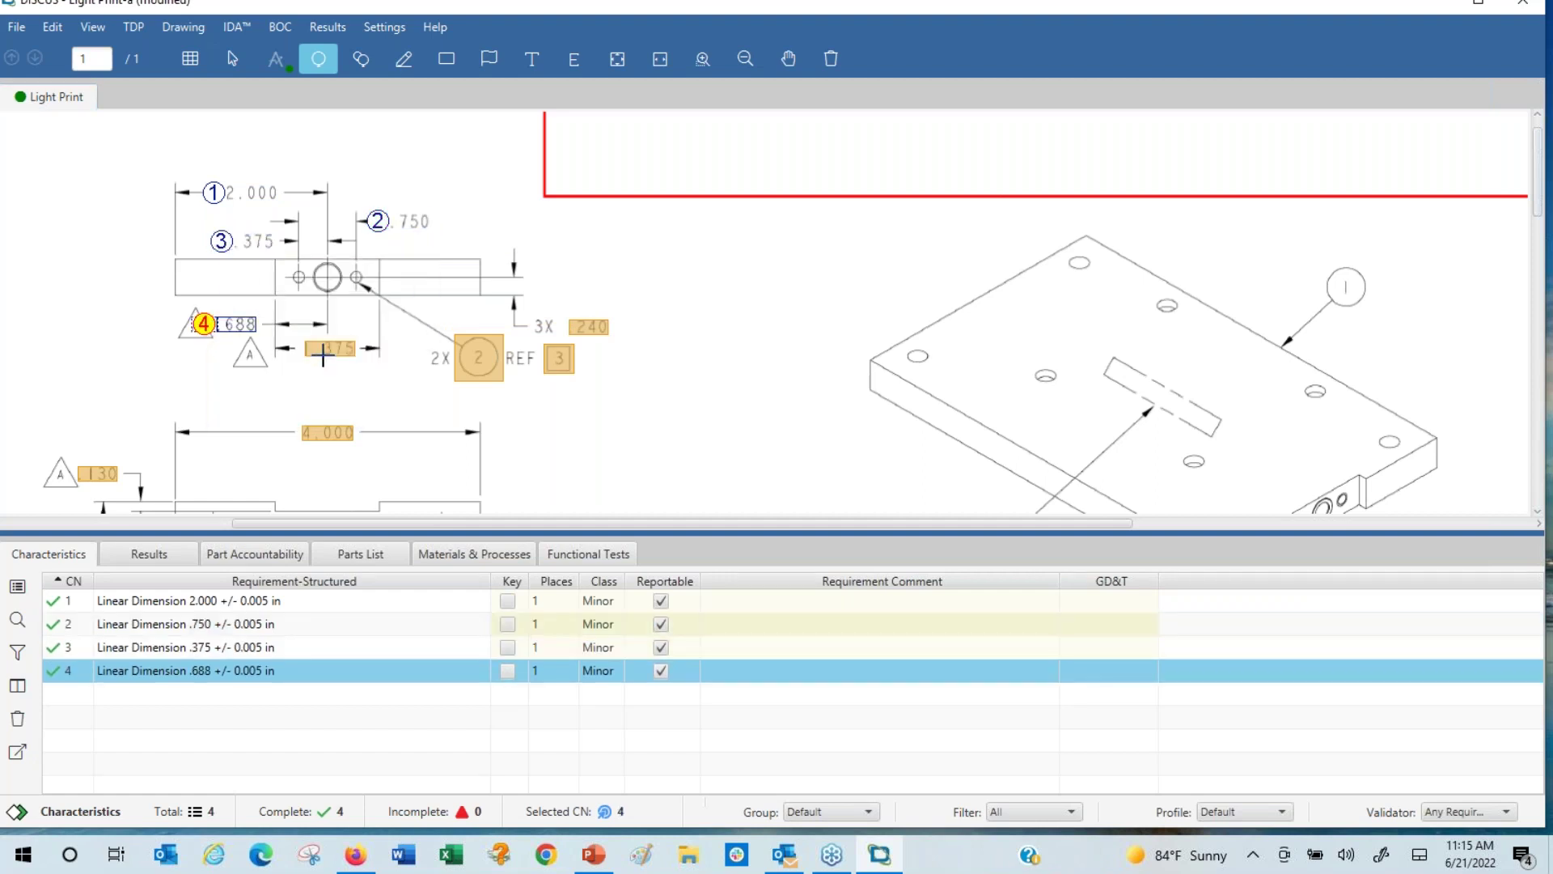
- Balloon the 1.375 ±0.005 and 3X .240 ±0.005 dimensions of the narrow edge view and return to selection mode
{"action": "left_click", "coordinate": [301, 348]}
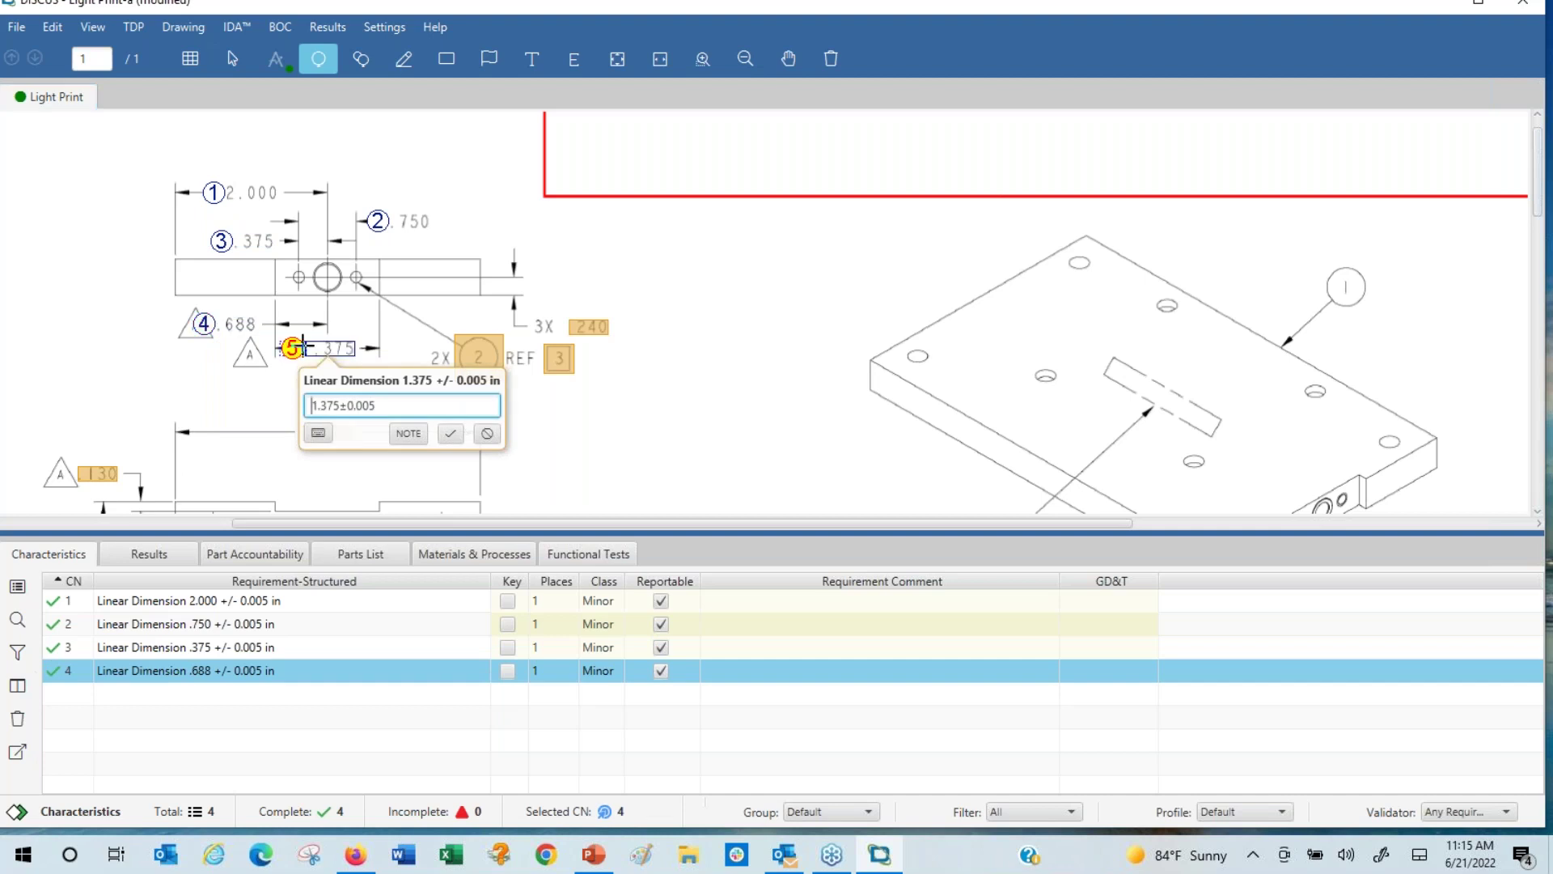
{"action": "key", "text": "Return"}
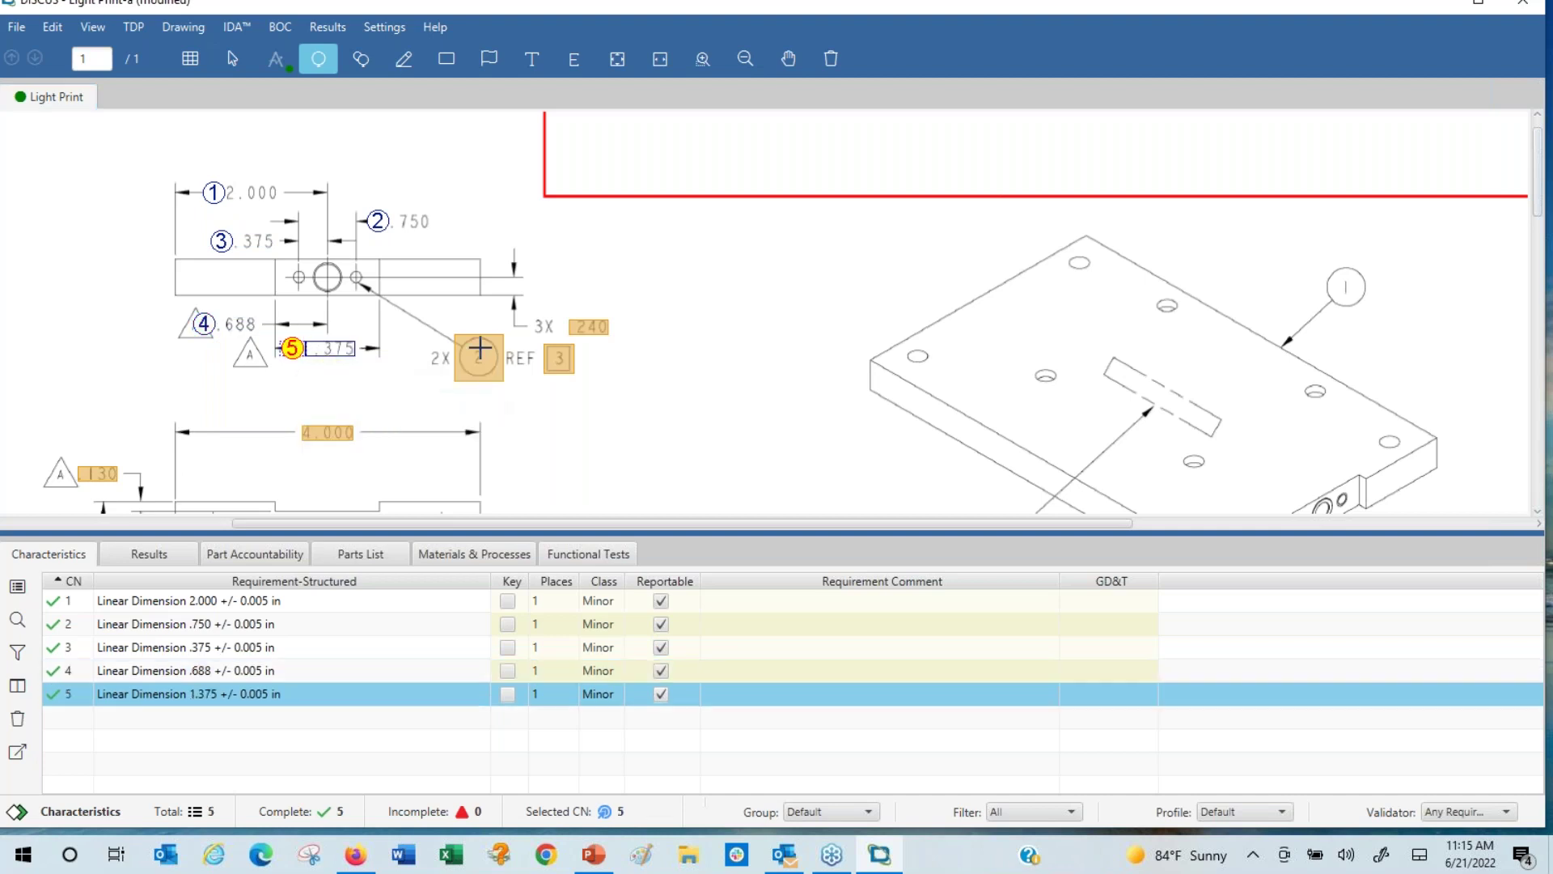
{"action": "left_click", "coordinate": [564, 323]}
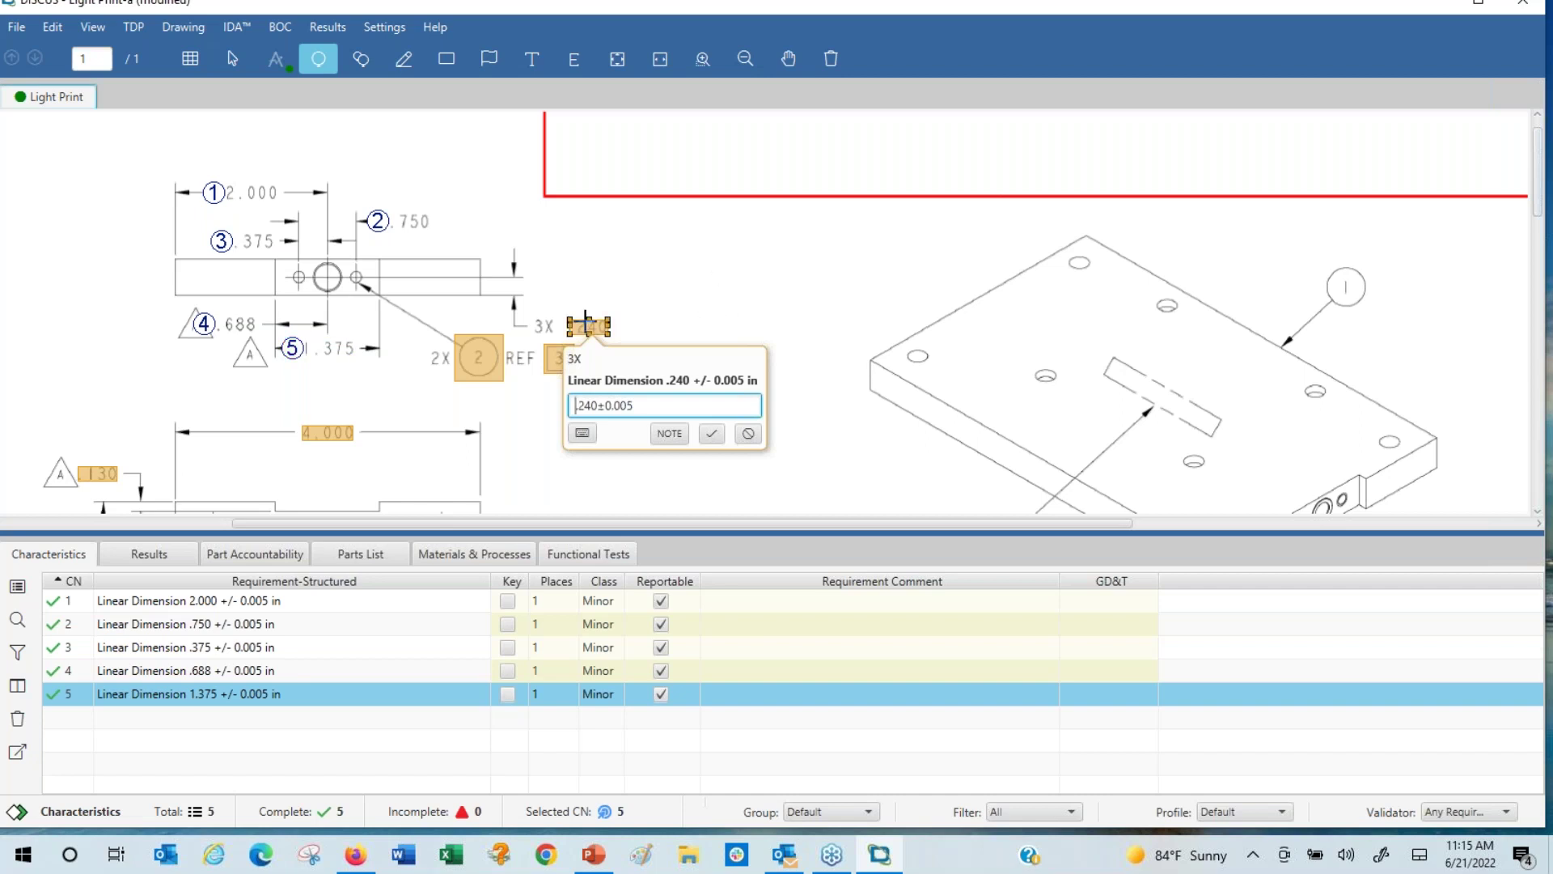
{"action": "key", "text": "Return"}
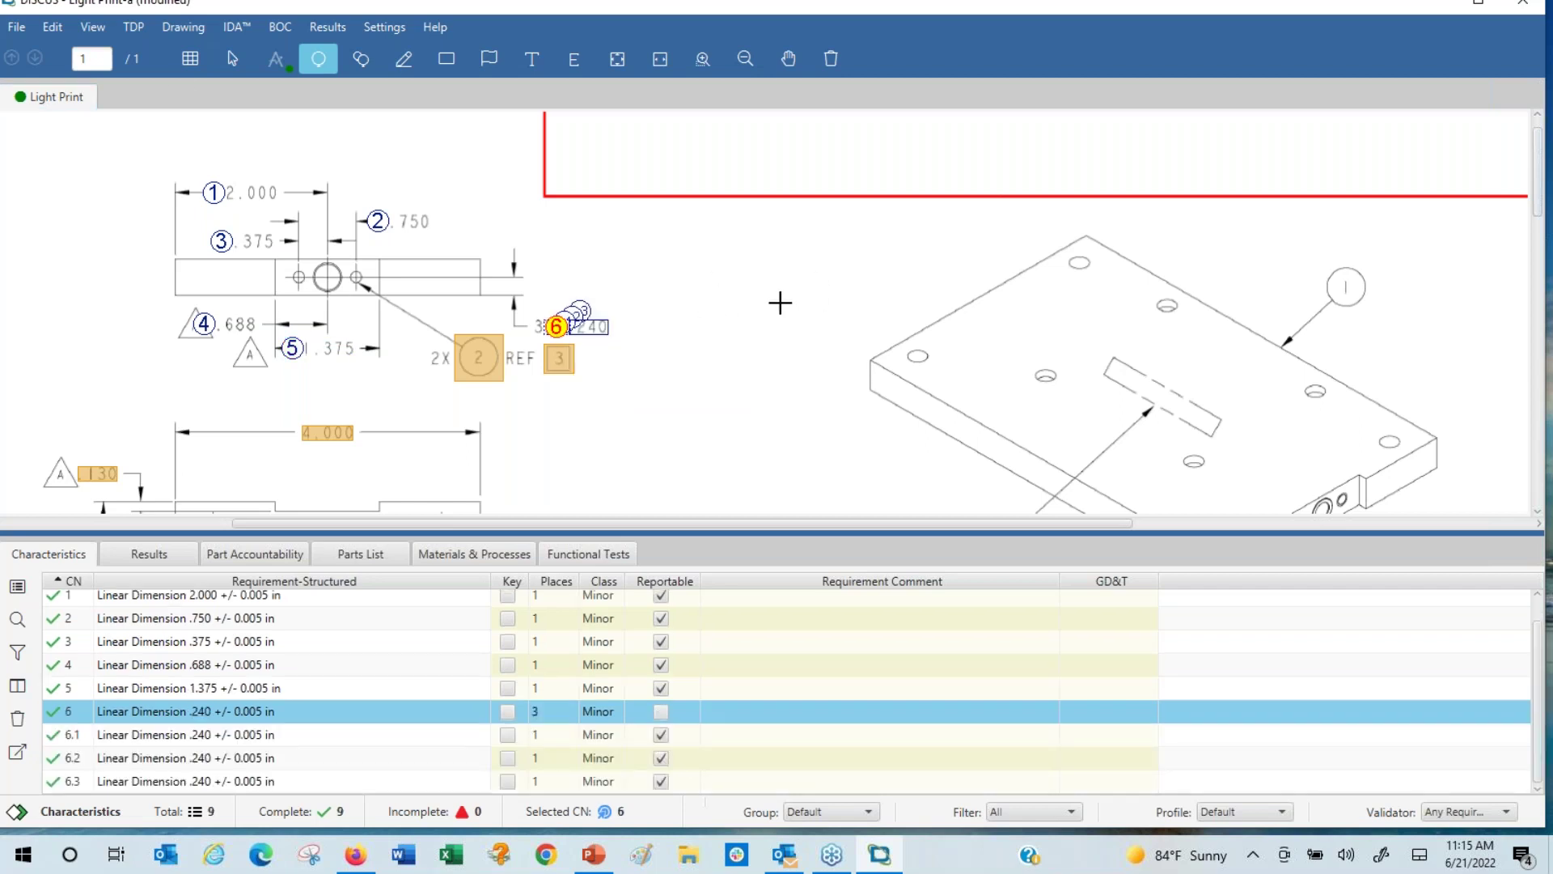
{"action": "left_click", "coordinate": [232, 59]}
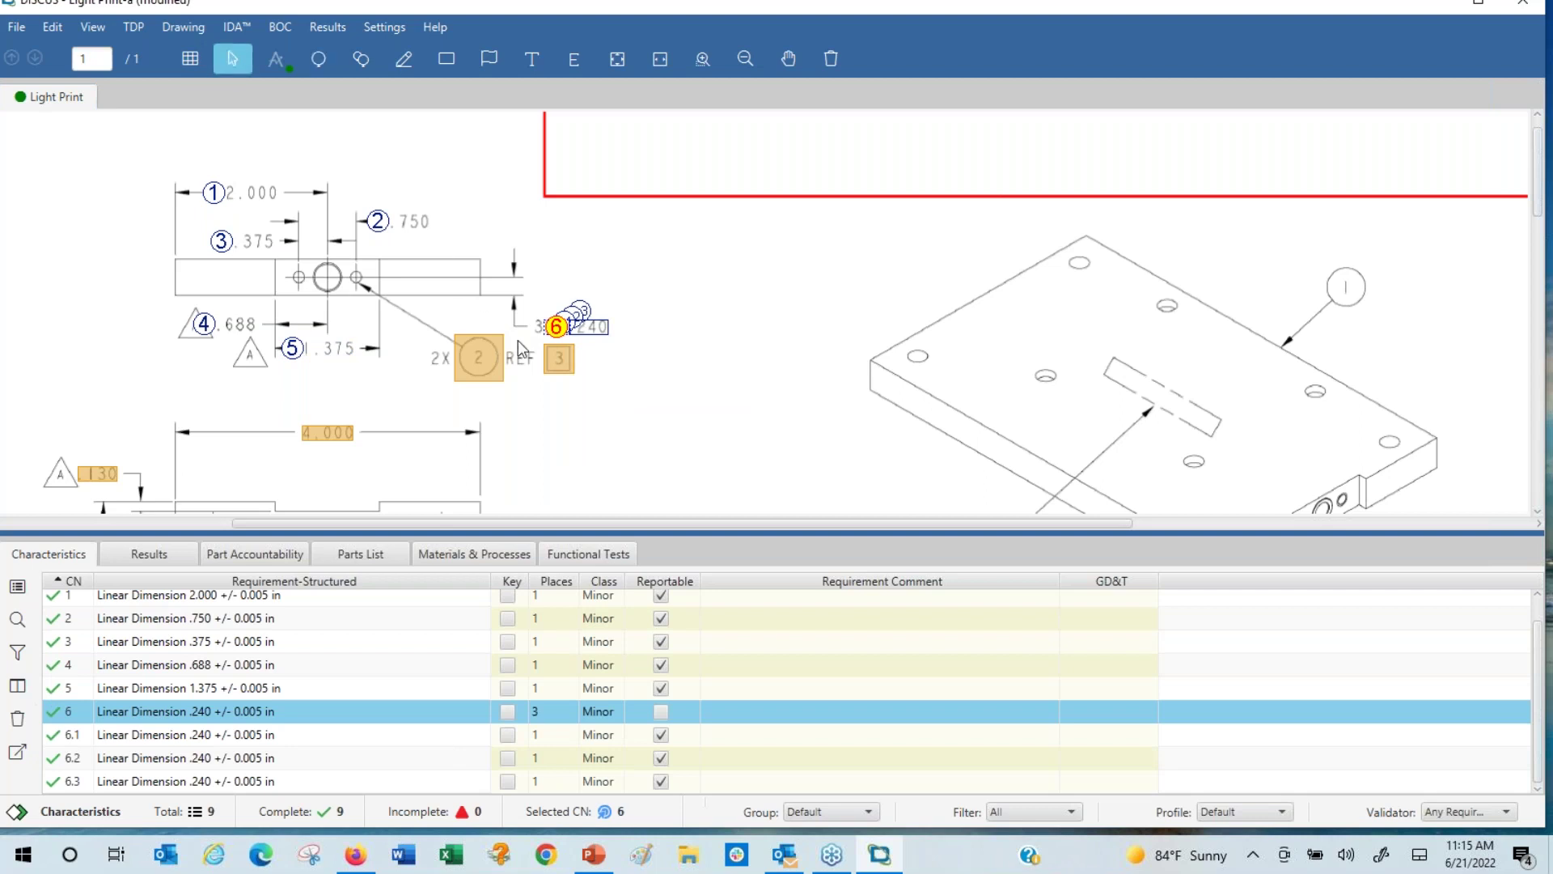
- Spread balloon 6 and its stacked sub-balloons apart around the 3X .240 dimension of the narrow edge view
{"action": "left_click_drag", "start_coordinate": [552, 327], "coordinate": [619, 363]}
{"action": "left_click_drag", "start_coordinate": [568, 318], "coordinate": [469, 267]}
{"action": "left_click_drag", "start_coordinate": [568, 320], "coordinate": [448, 321]}
- Check the auto sub-balloon options for the drawing without changing them
{"action": "left_click", "coordinate": [183, 27]}
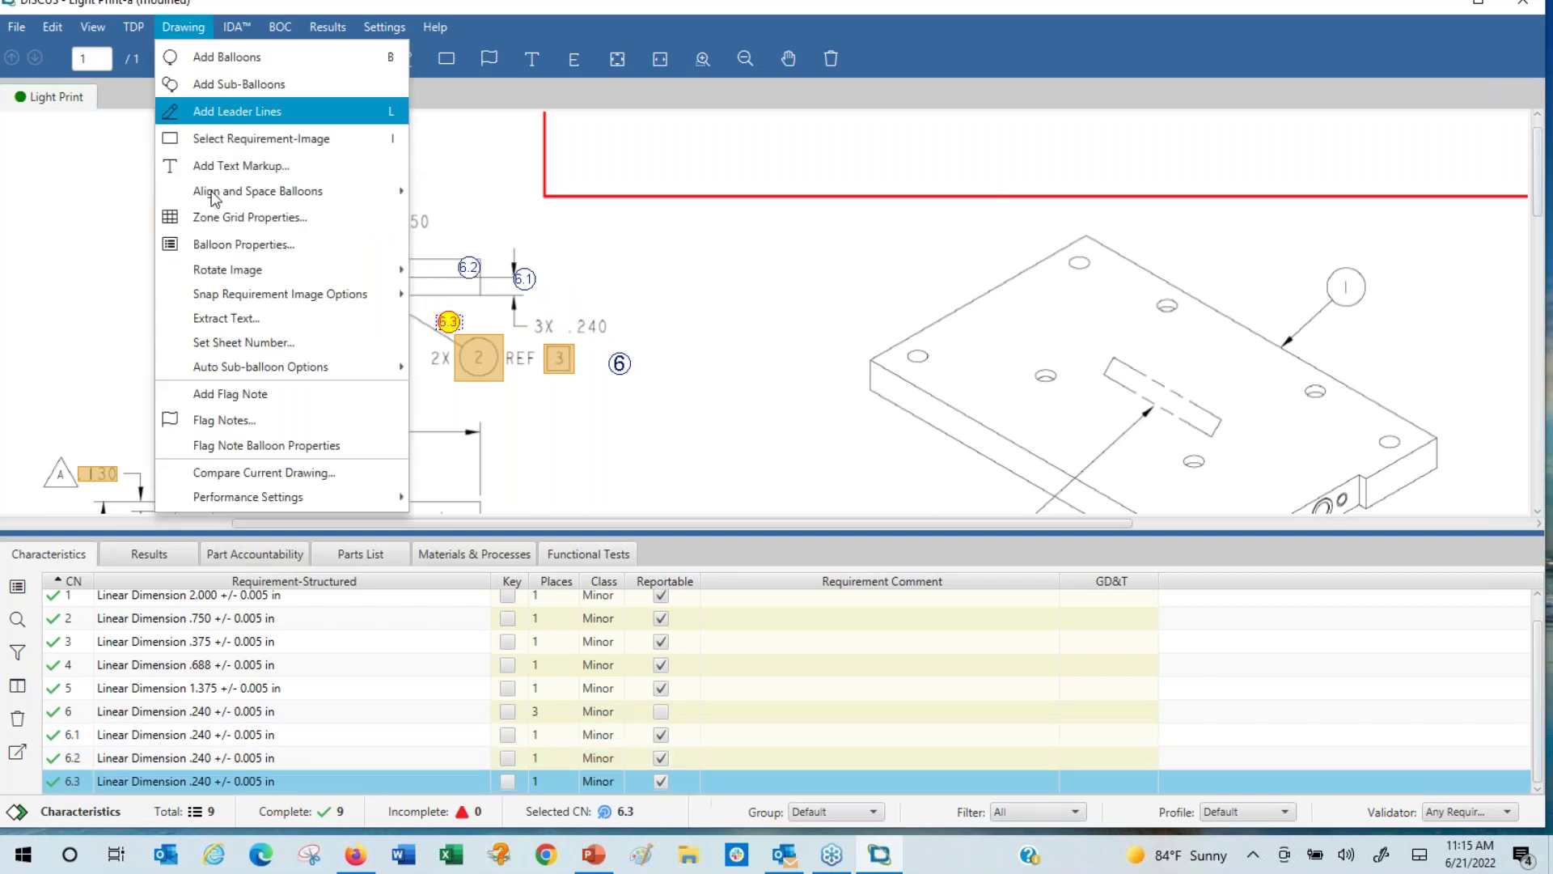
{"action": "mouse_move", "coordinate": [288, 368]}
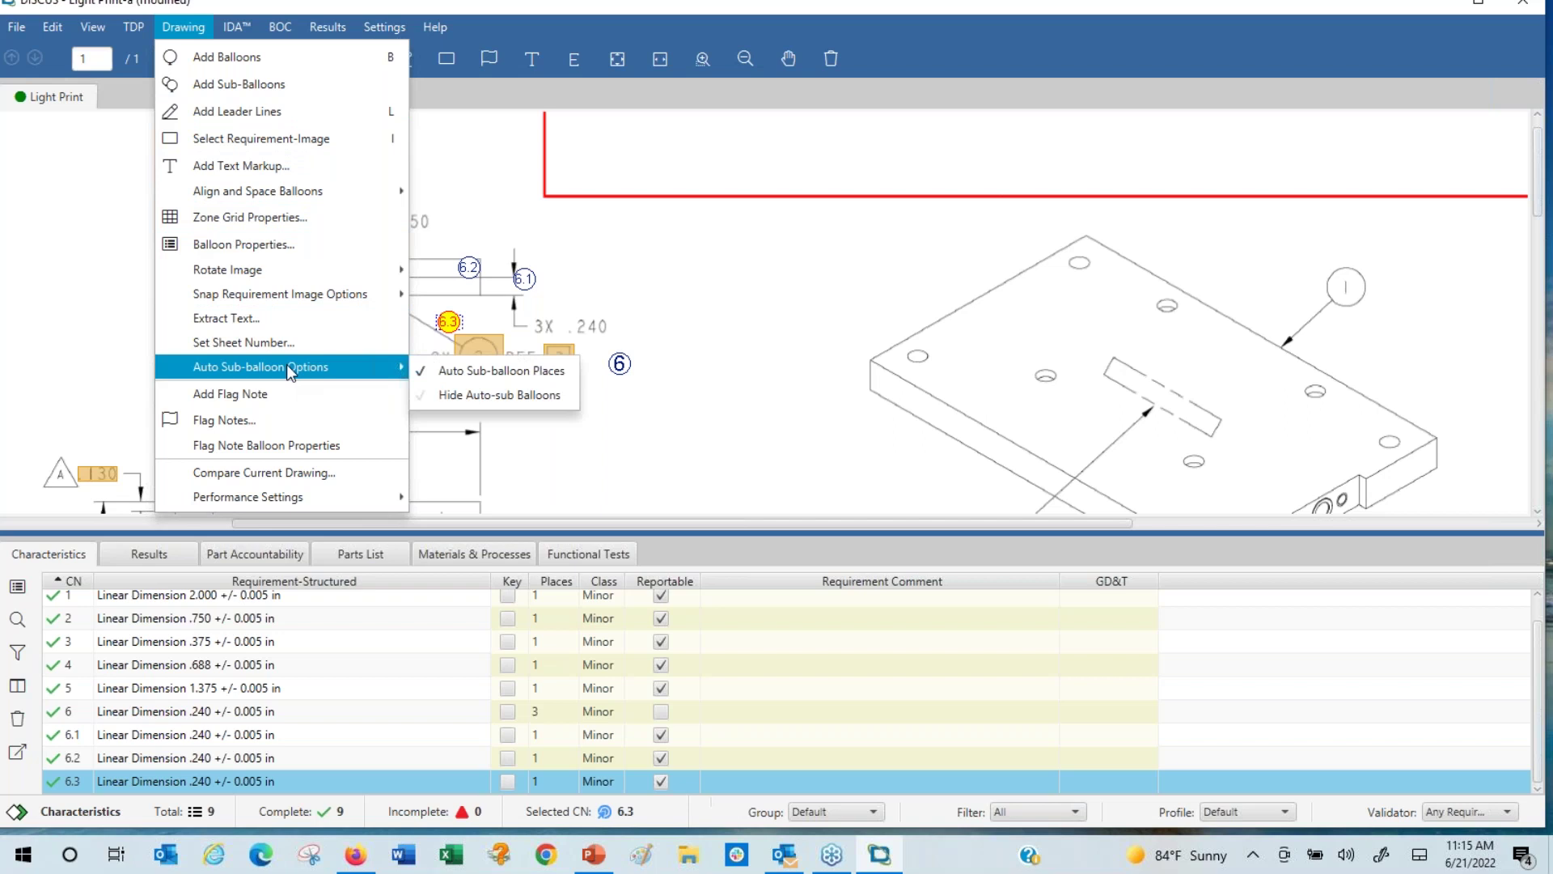
{"action": "left_click", "coordinate": [584, 104]}
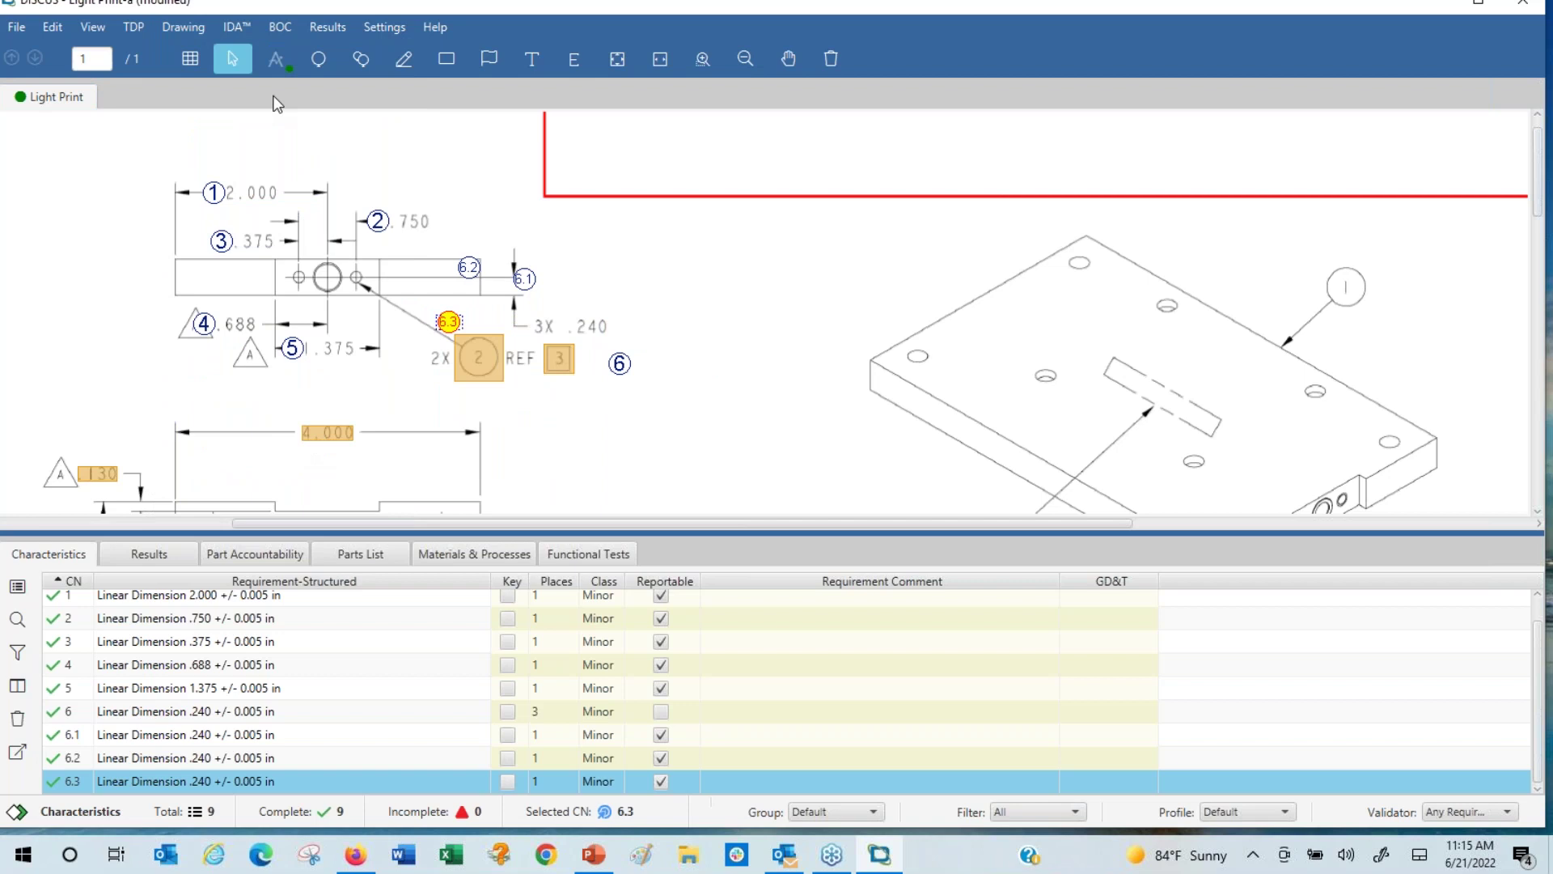
- Balloon the 4.000 width and the .130 ±0.005 dimension below the narrow edge view, accepting their IDA candidates
{"action": "left_click", "coordinate": [318, 58]}
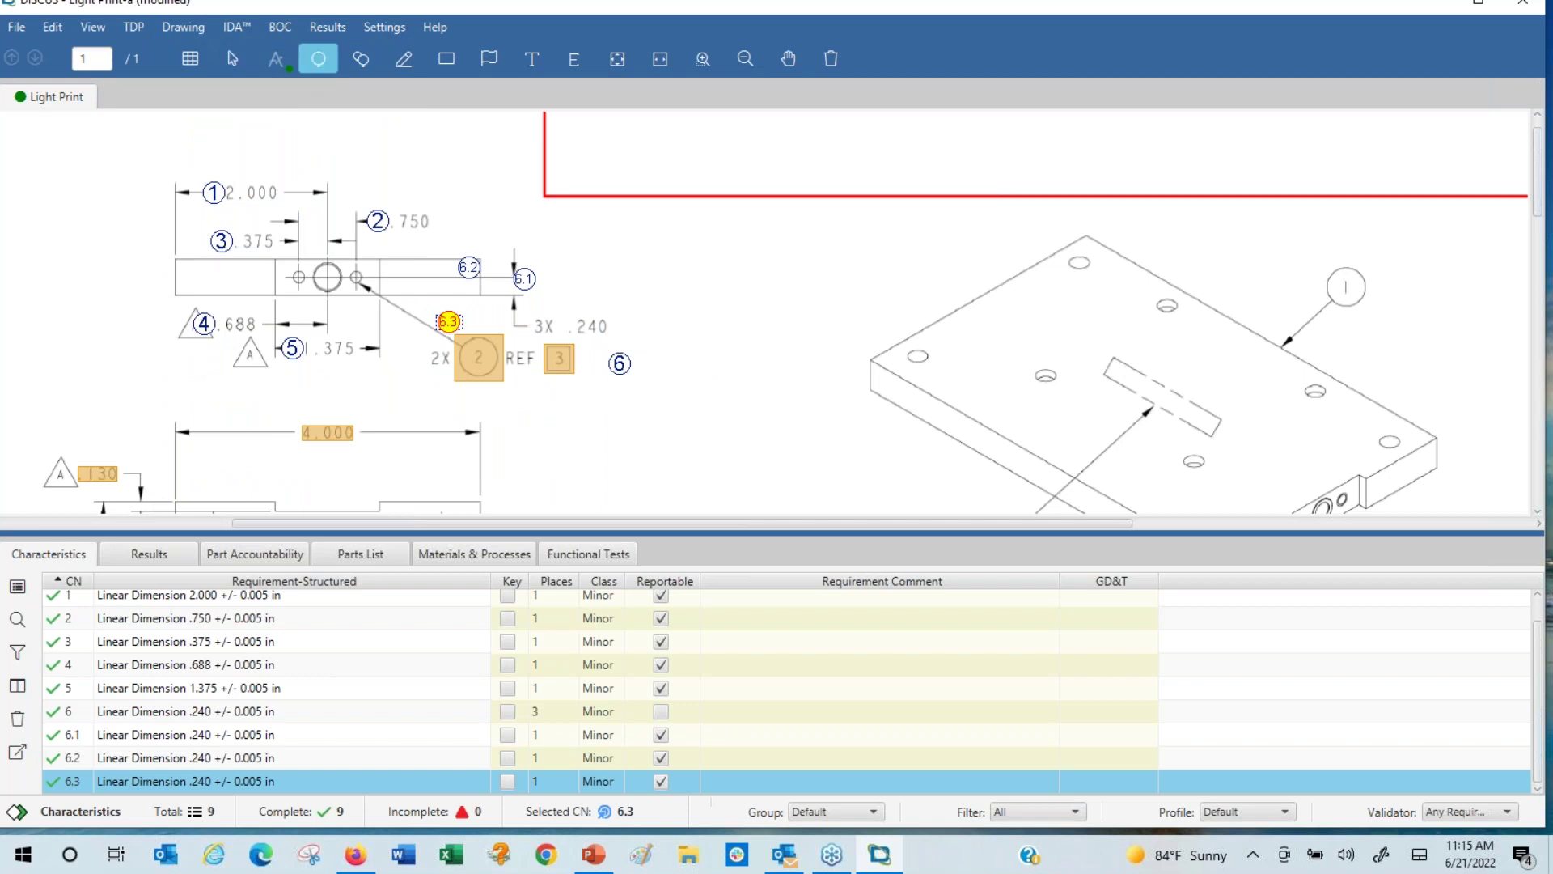
{"action": "left_click", "coordinate": [300, 435]}
{"action": "key", "text": "Return"}
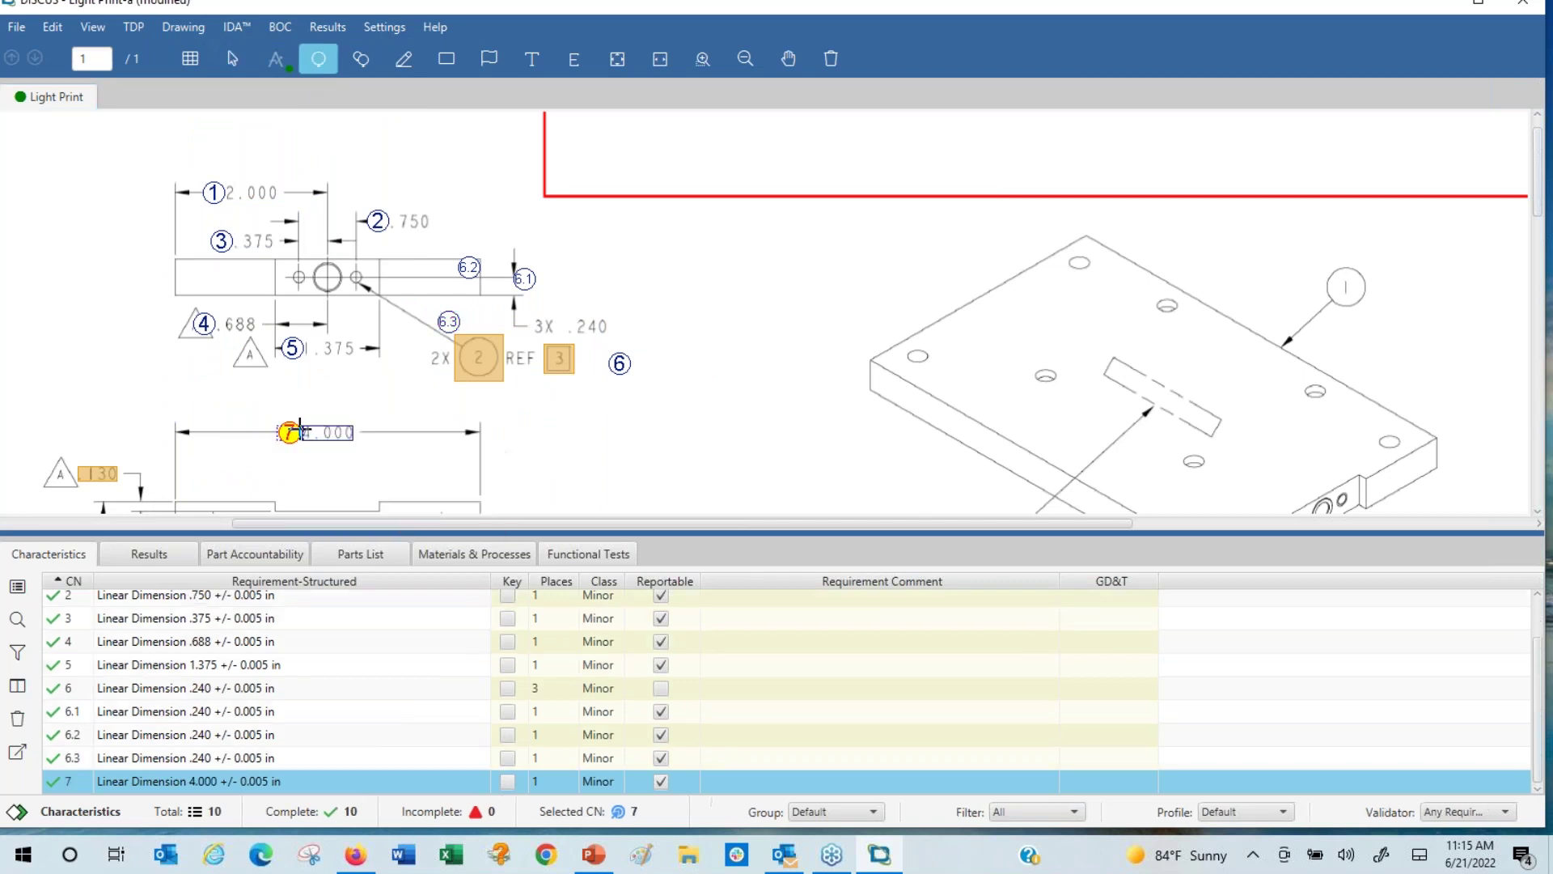
{"action": "left_click", "coordinate": [82, 469]}
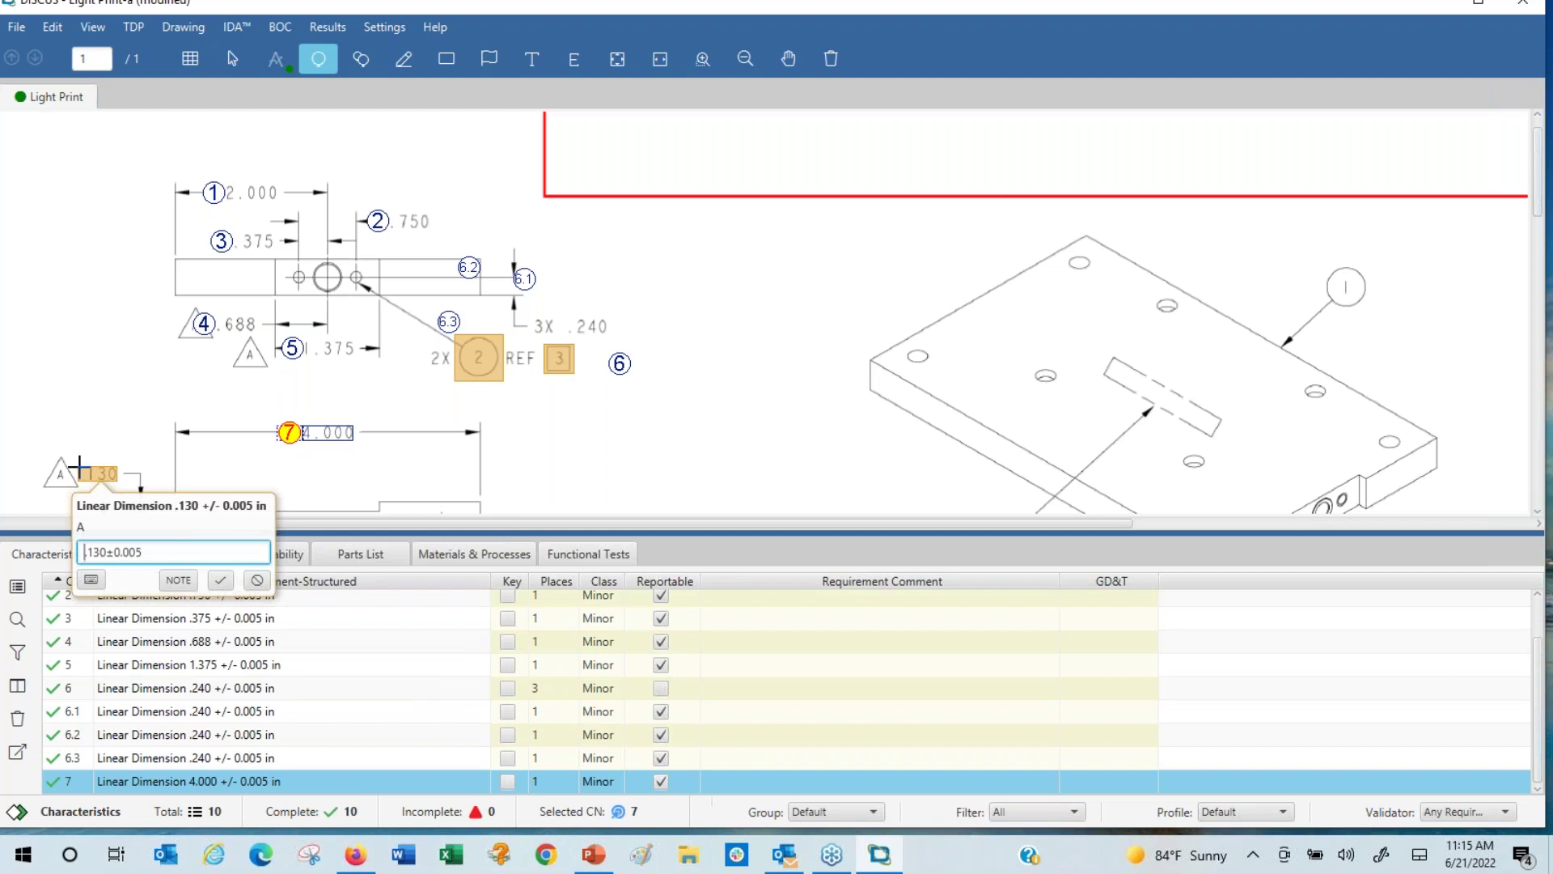
{"action": "key", "text": "Return"}
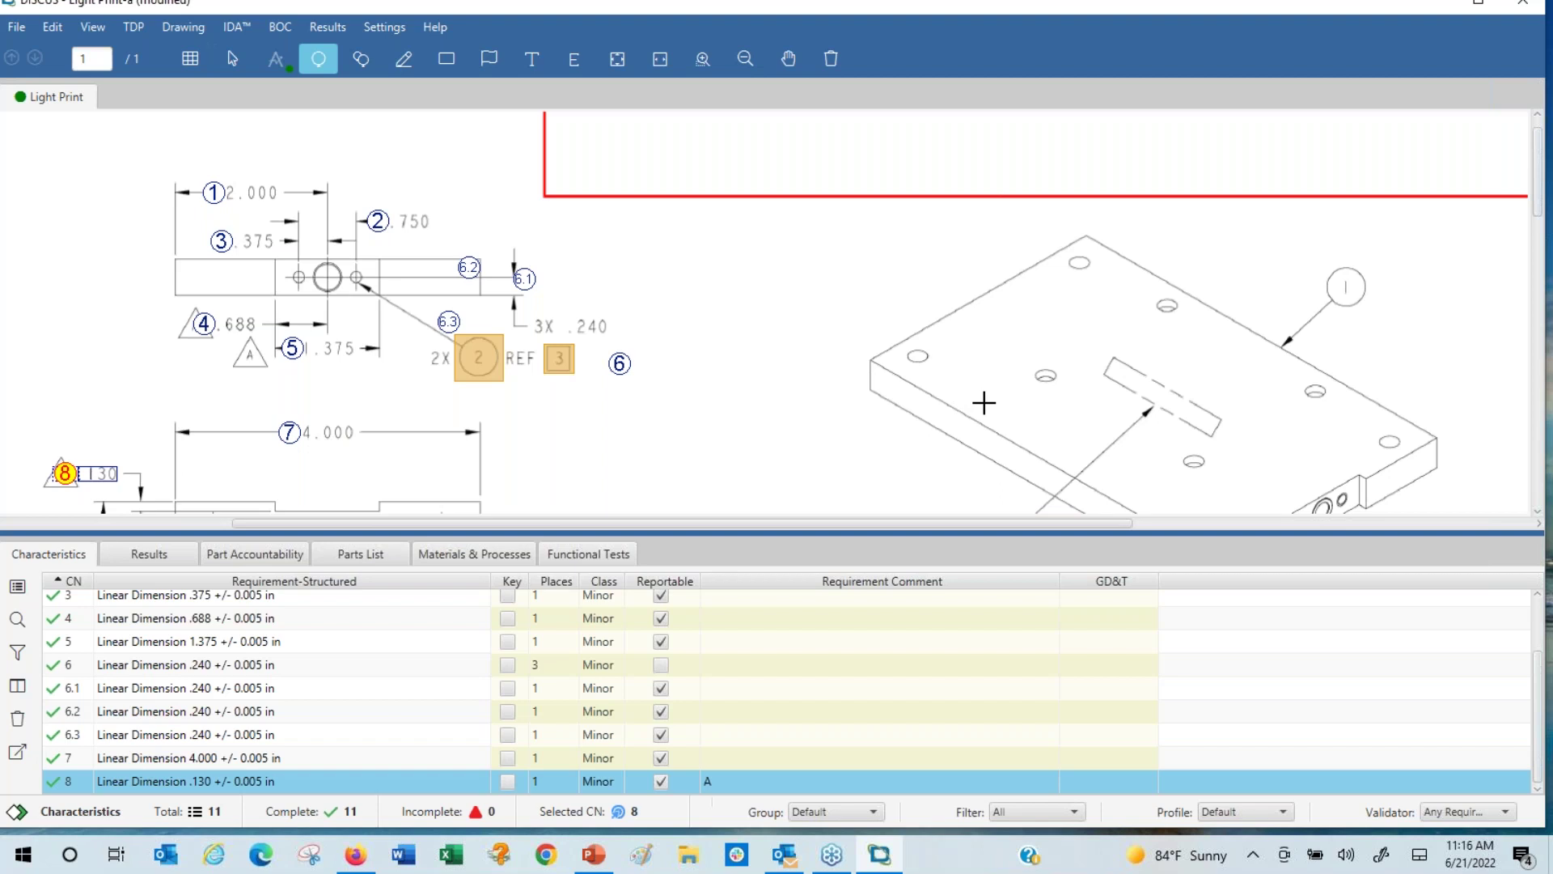
- Convert the IDA candidates around the lower front view, section A-A and the tops of the details below to characteristics in one batch
{"action": "left_click", "coordinate": [619, 68]}
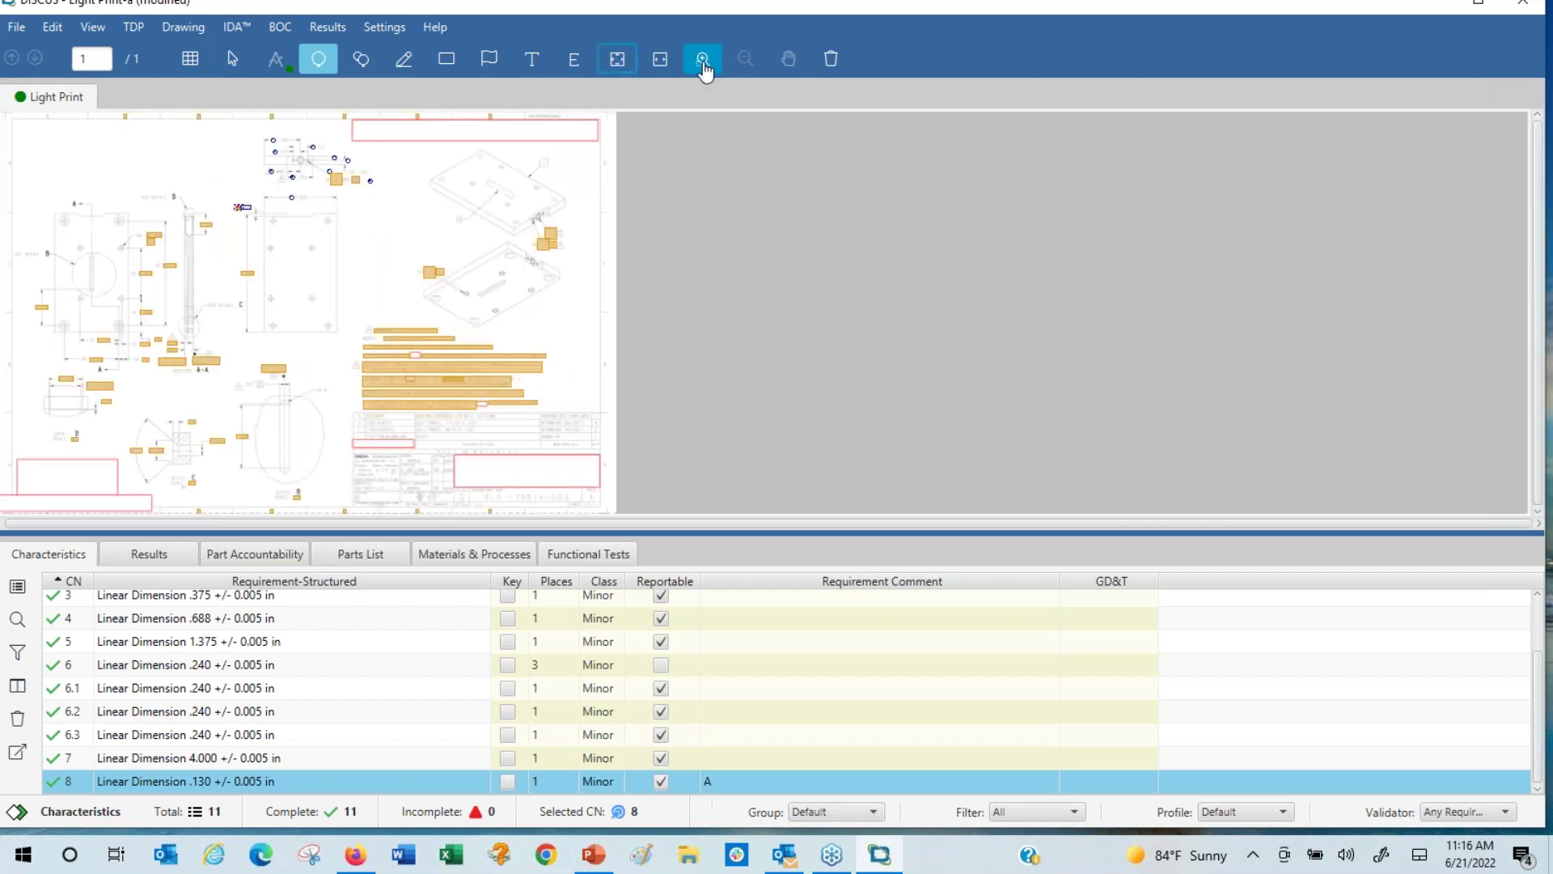
{"action": "left_click", "coordinate": [702, 59]}
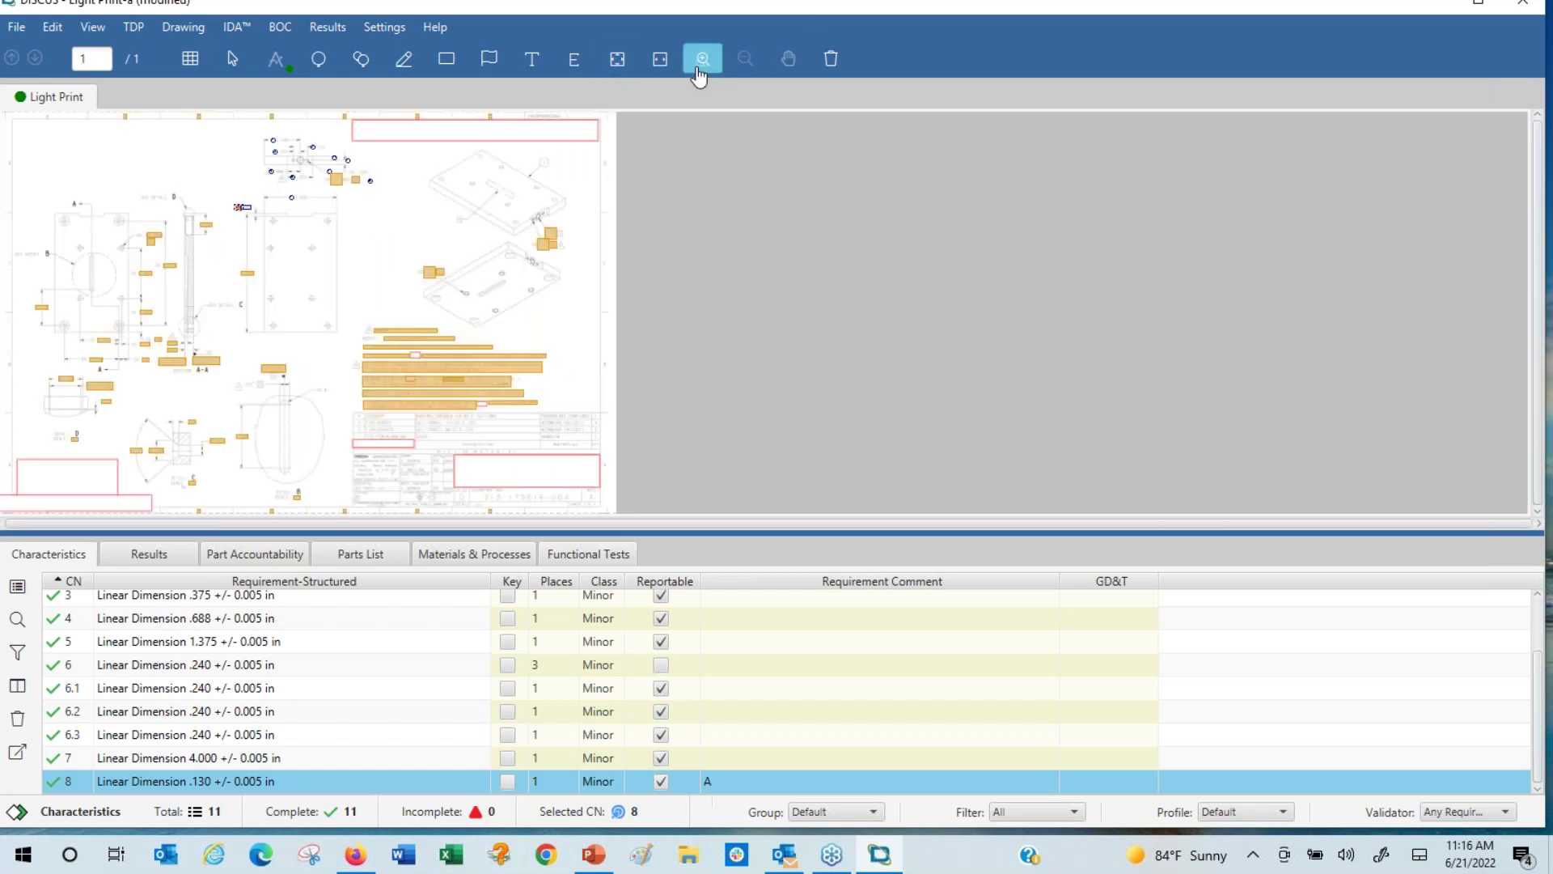
{"action": "left_click_drag", "start_coordinate": [22, 187], "coordinate": [311, 437]}
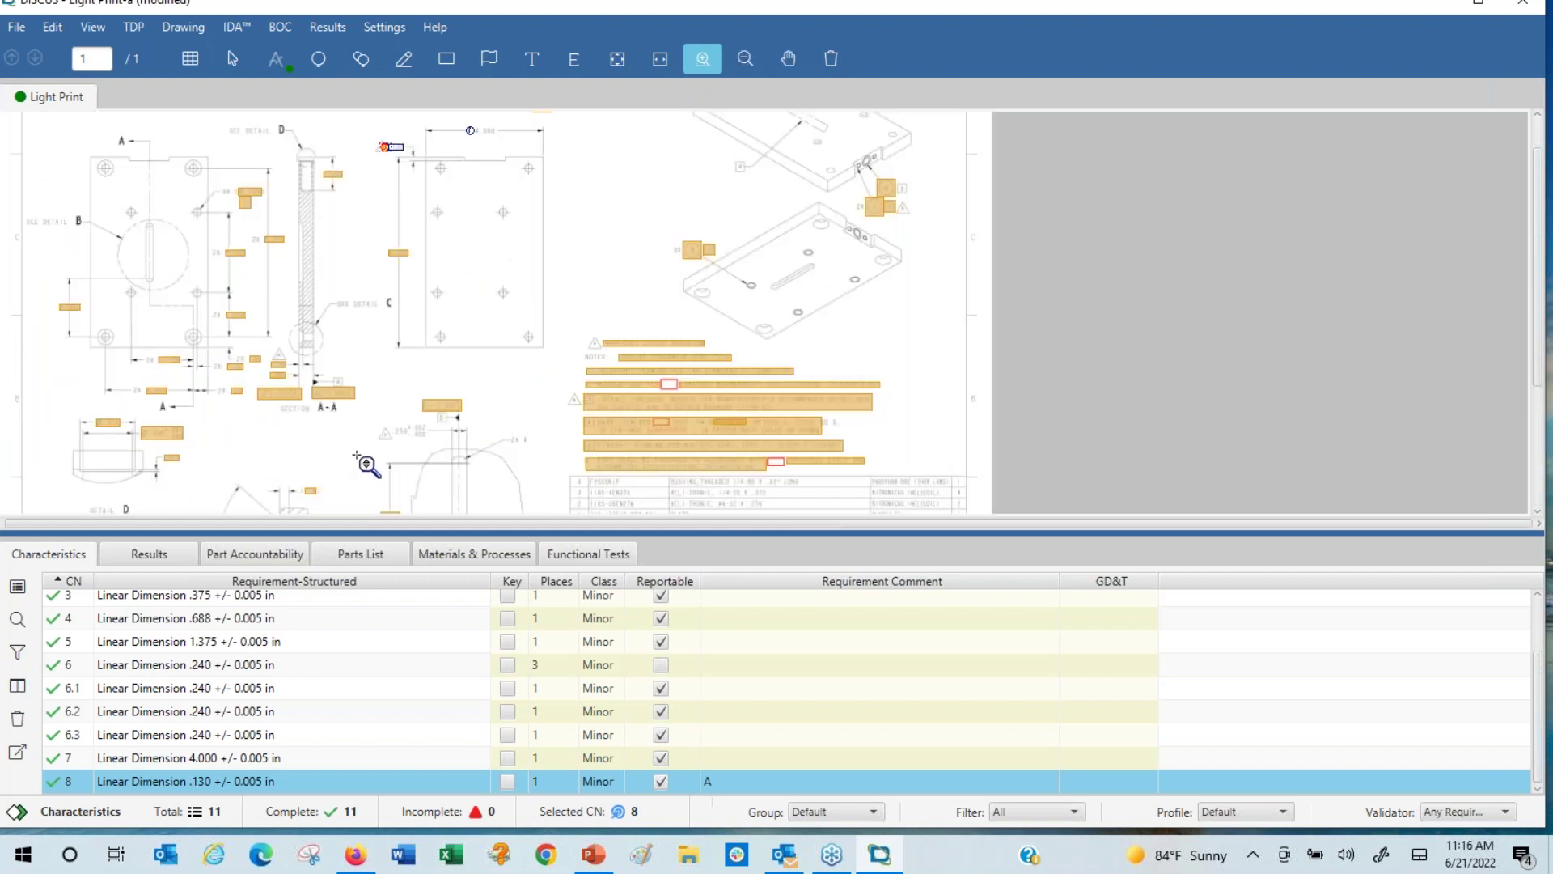
{"action": "left_click", "coordinate": [233, 65]}
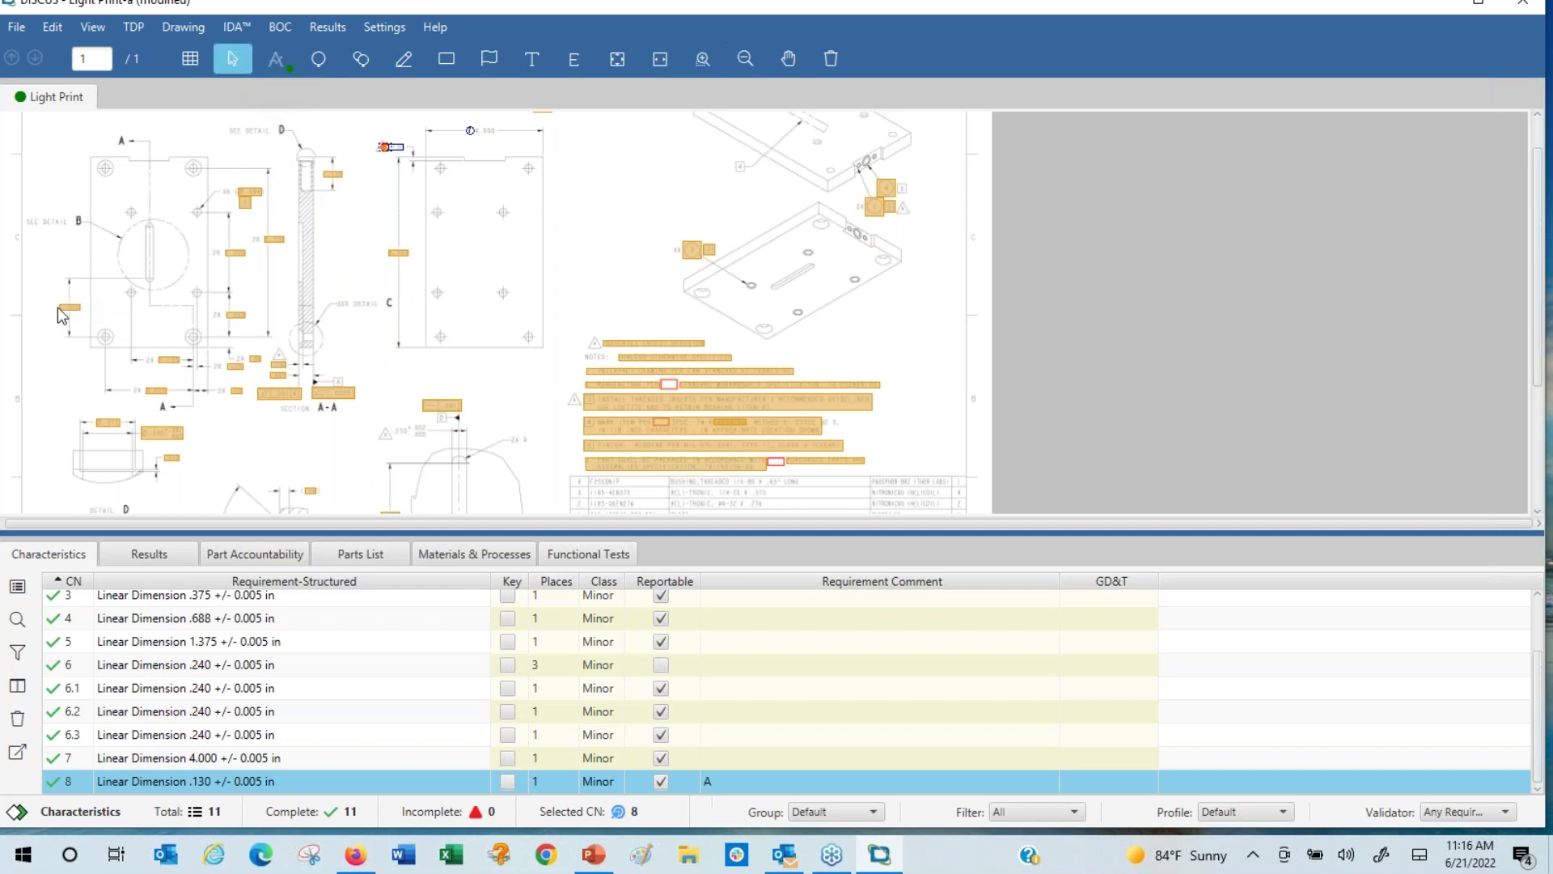
{"action": "mouse_move", "coordinate": [34, 280]}
{"action": "left_mouse_down"}
{"action": "mouse_move", "coordinate": [76, 399]}
{"action": "mouse_move", "coordinate": [198, 475]}
{"action": "mouse_move", "coordinate": [488, 453]}
{"action": "left_mouse_up"}
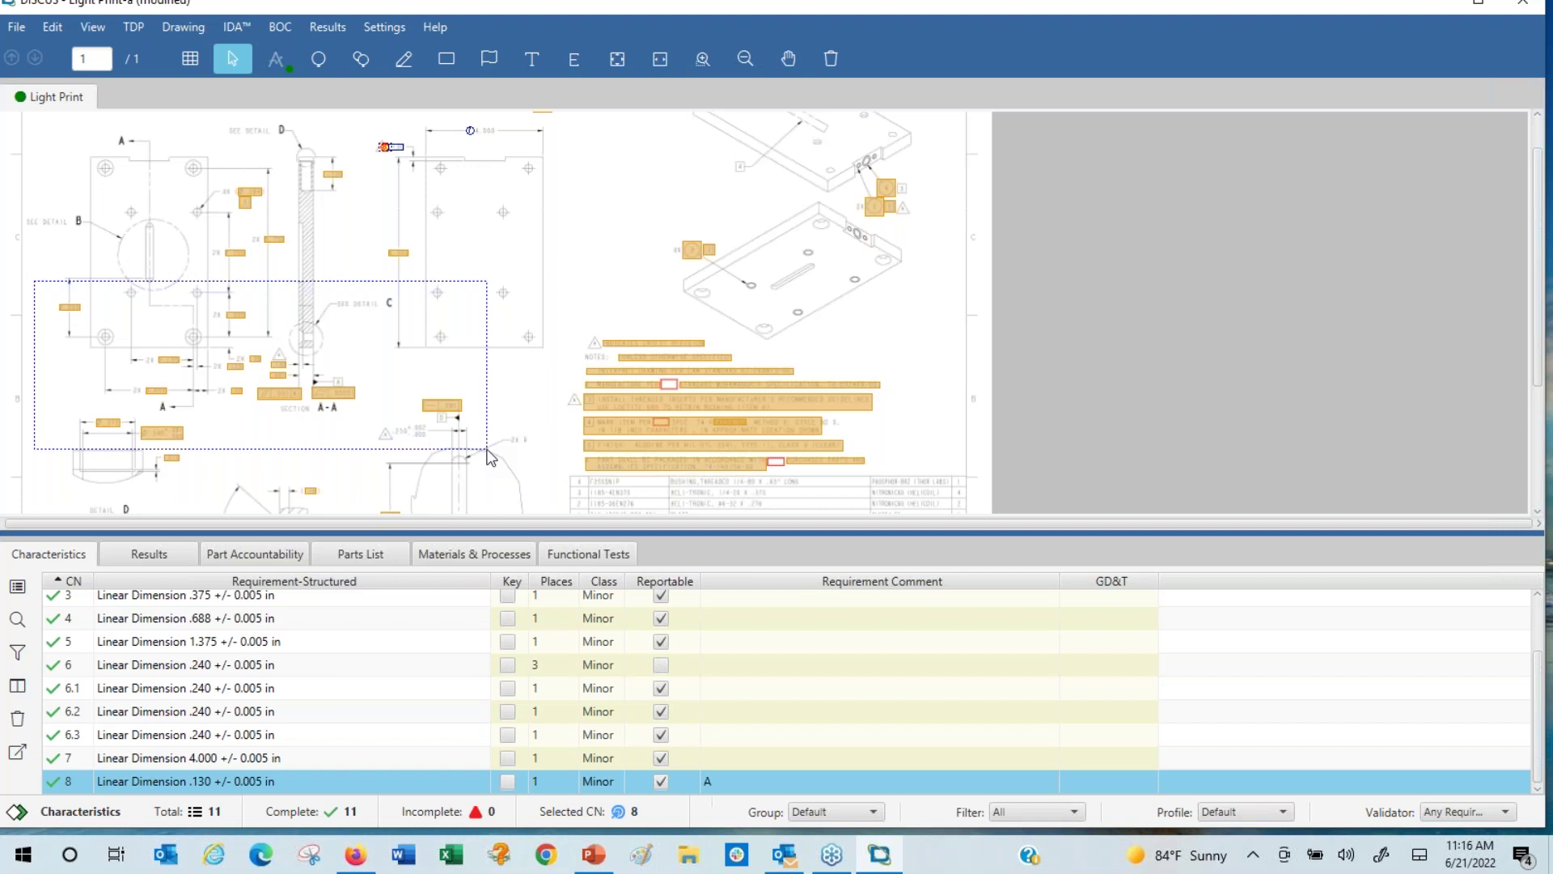
{"action": "left_click_drag", "start_coordinate": [487, 450], "coordinate": [488, 450]}
{"action": "left_click", "coordinate": [663, 410]}
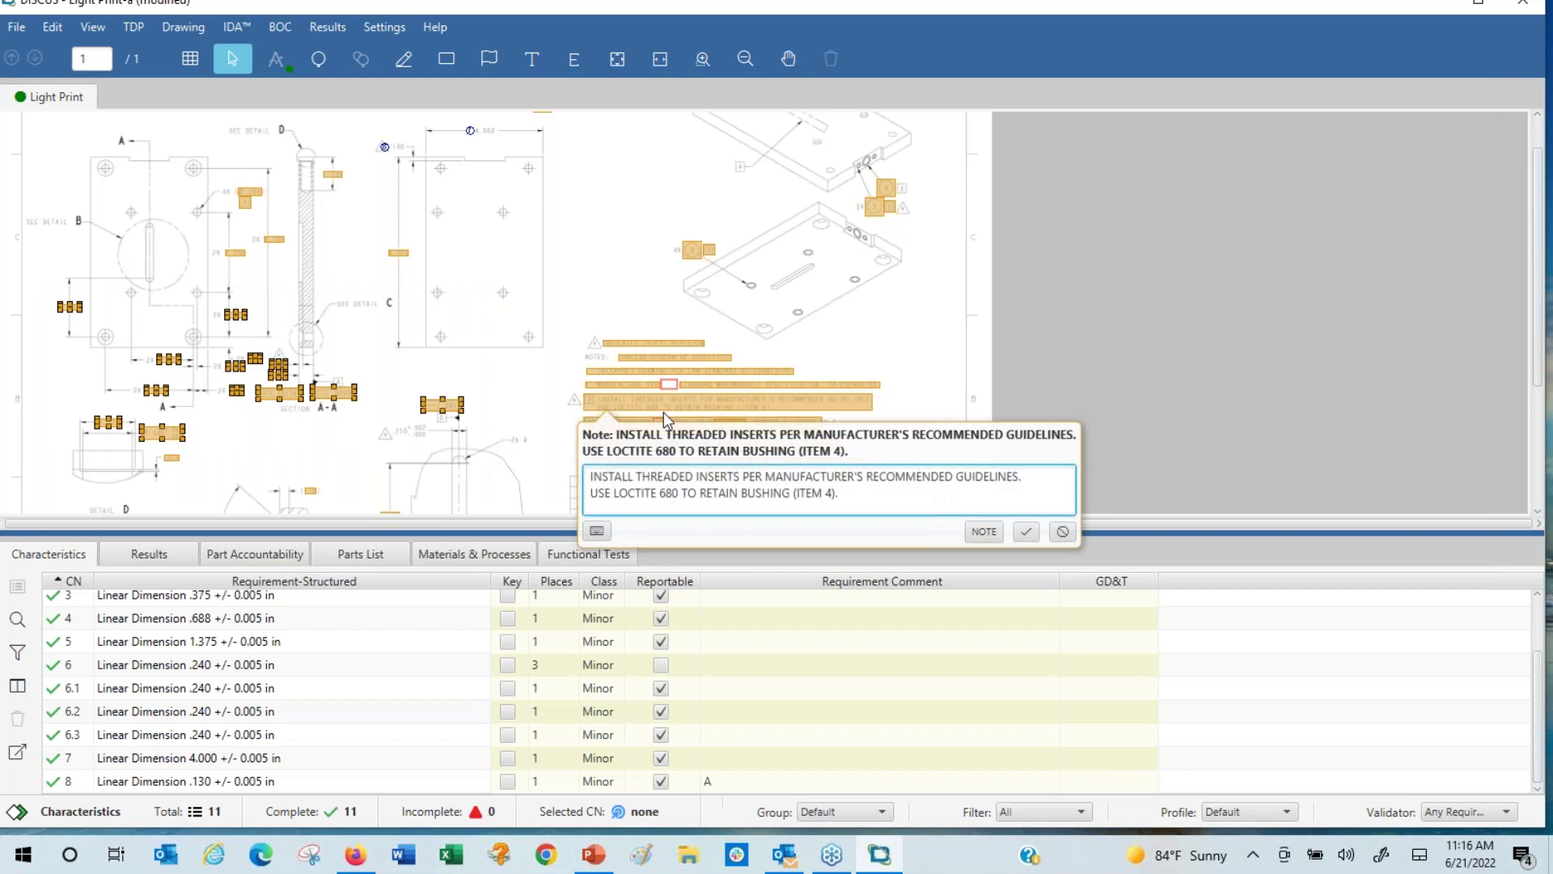
{"action": "left_click", "coordinate": [1032, 240]}
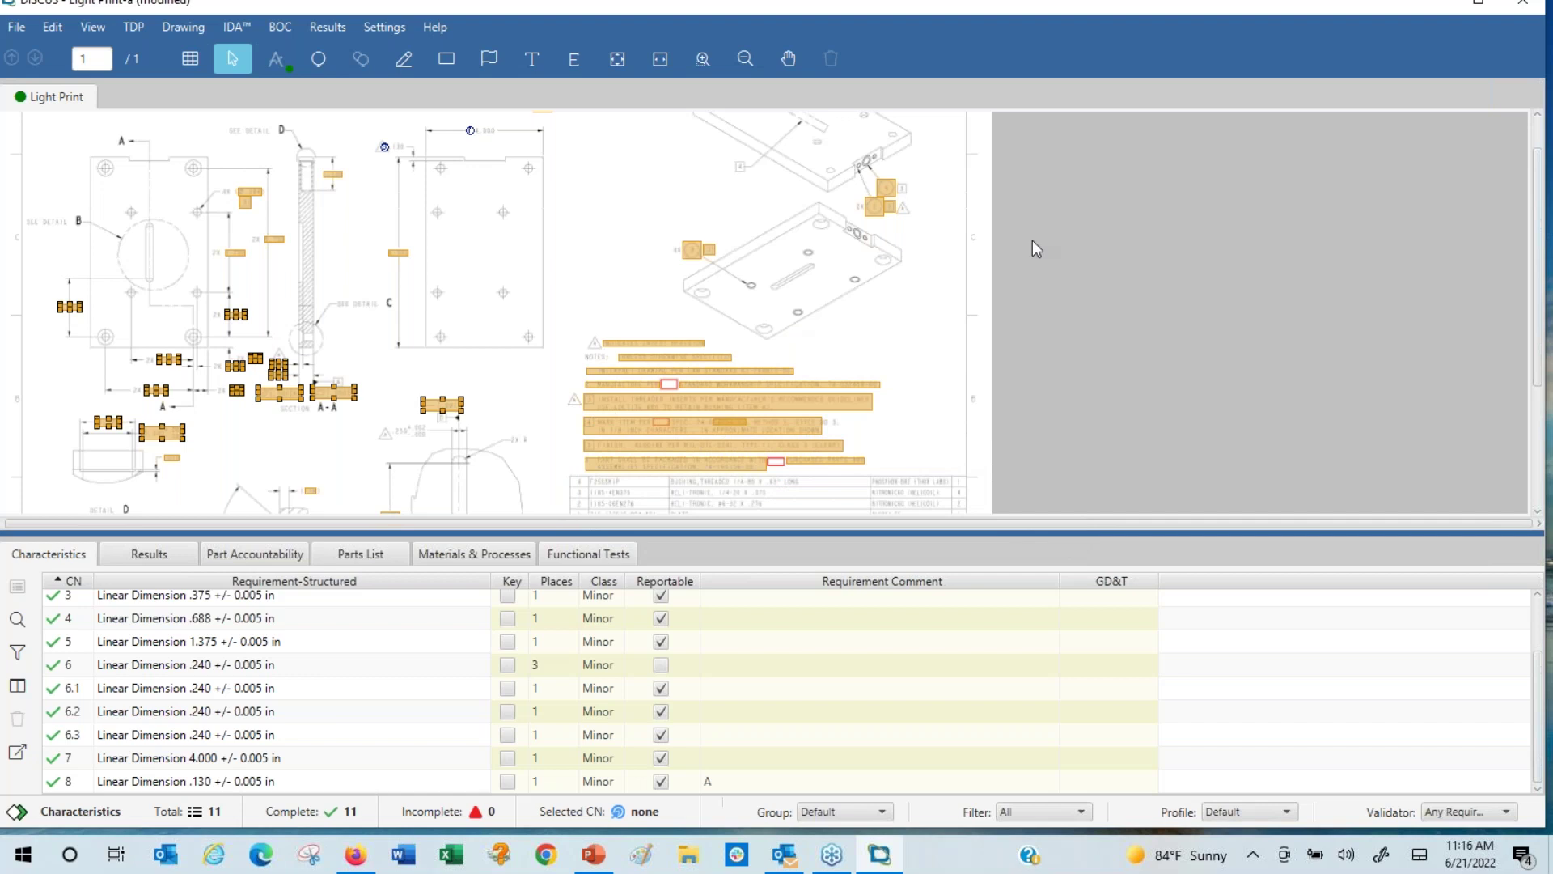
{"action": "left_click", "coordinate": [71, 307]}
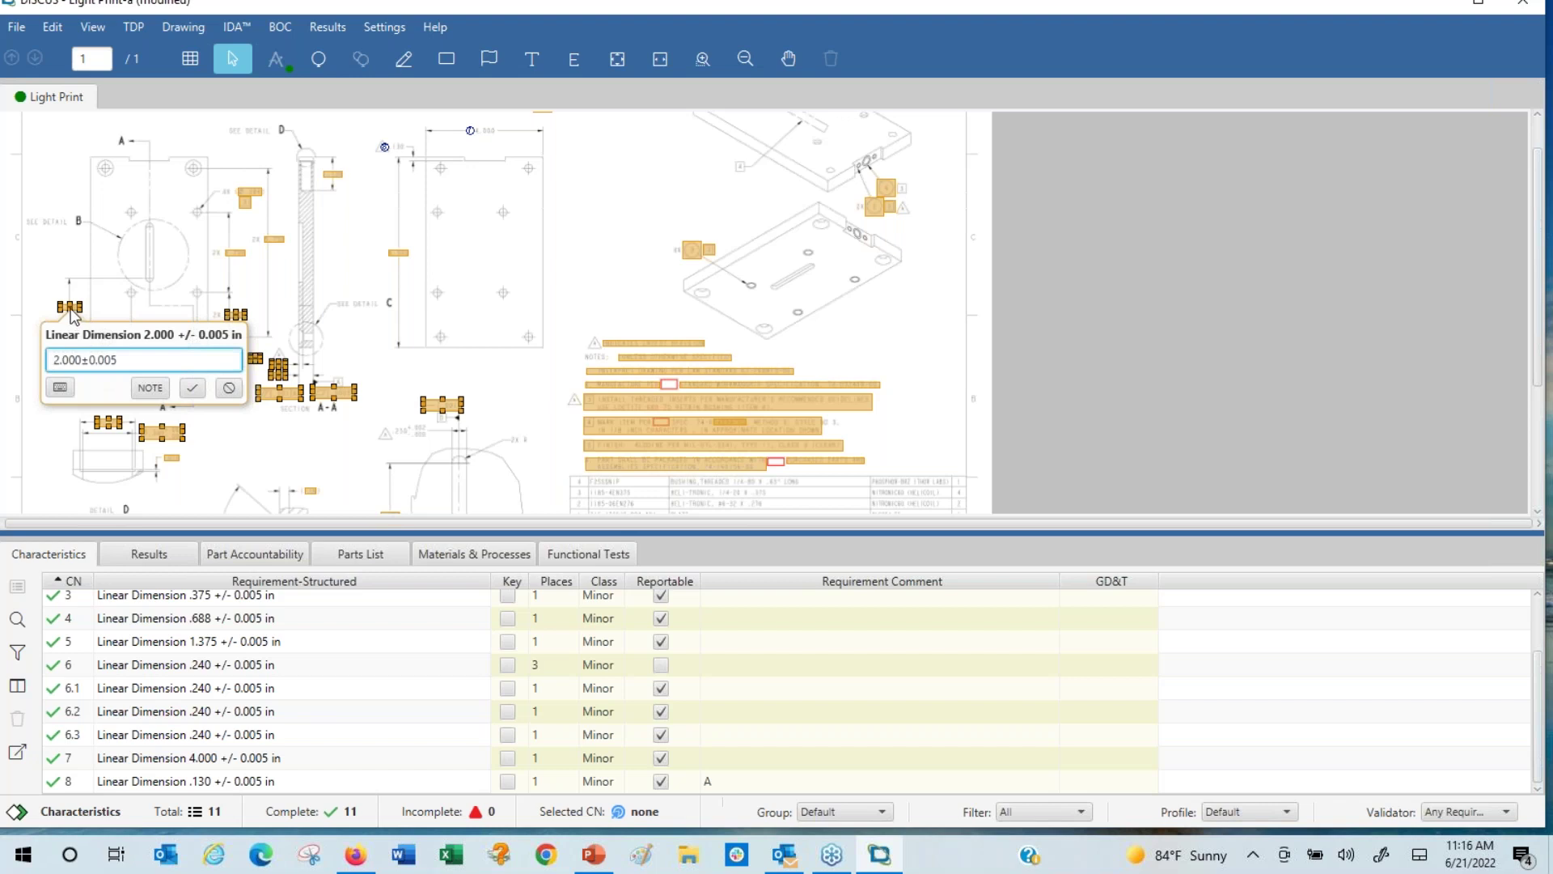
{"action": "left_click", "coordinate": [205, 321]}
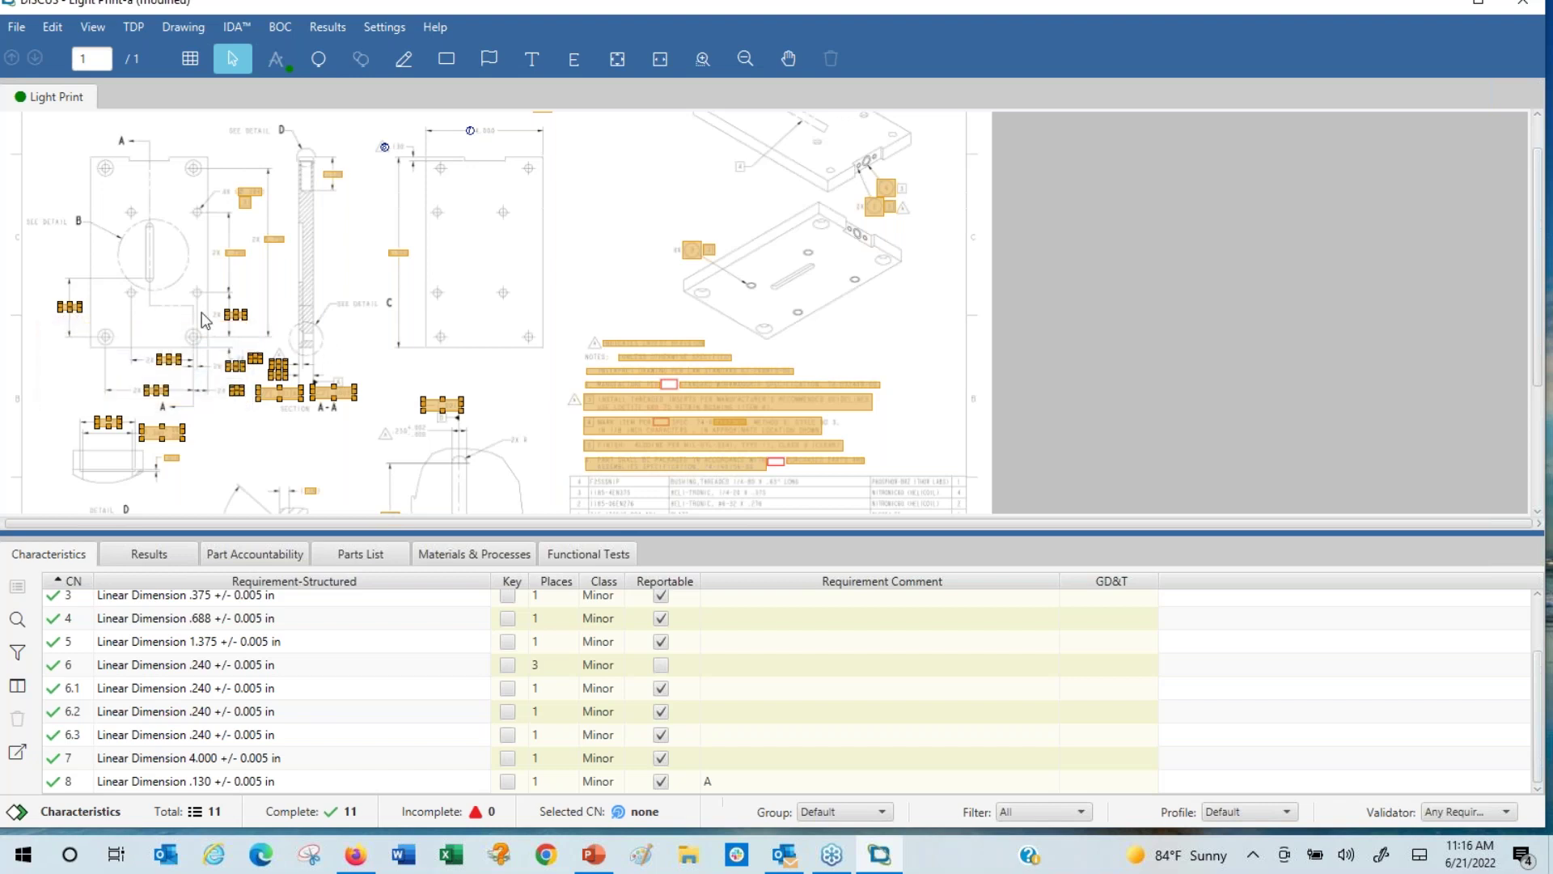
{"action": "right_click", "coordinate": [158, 363]}
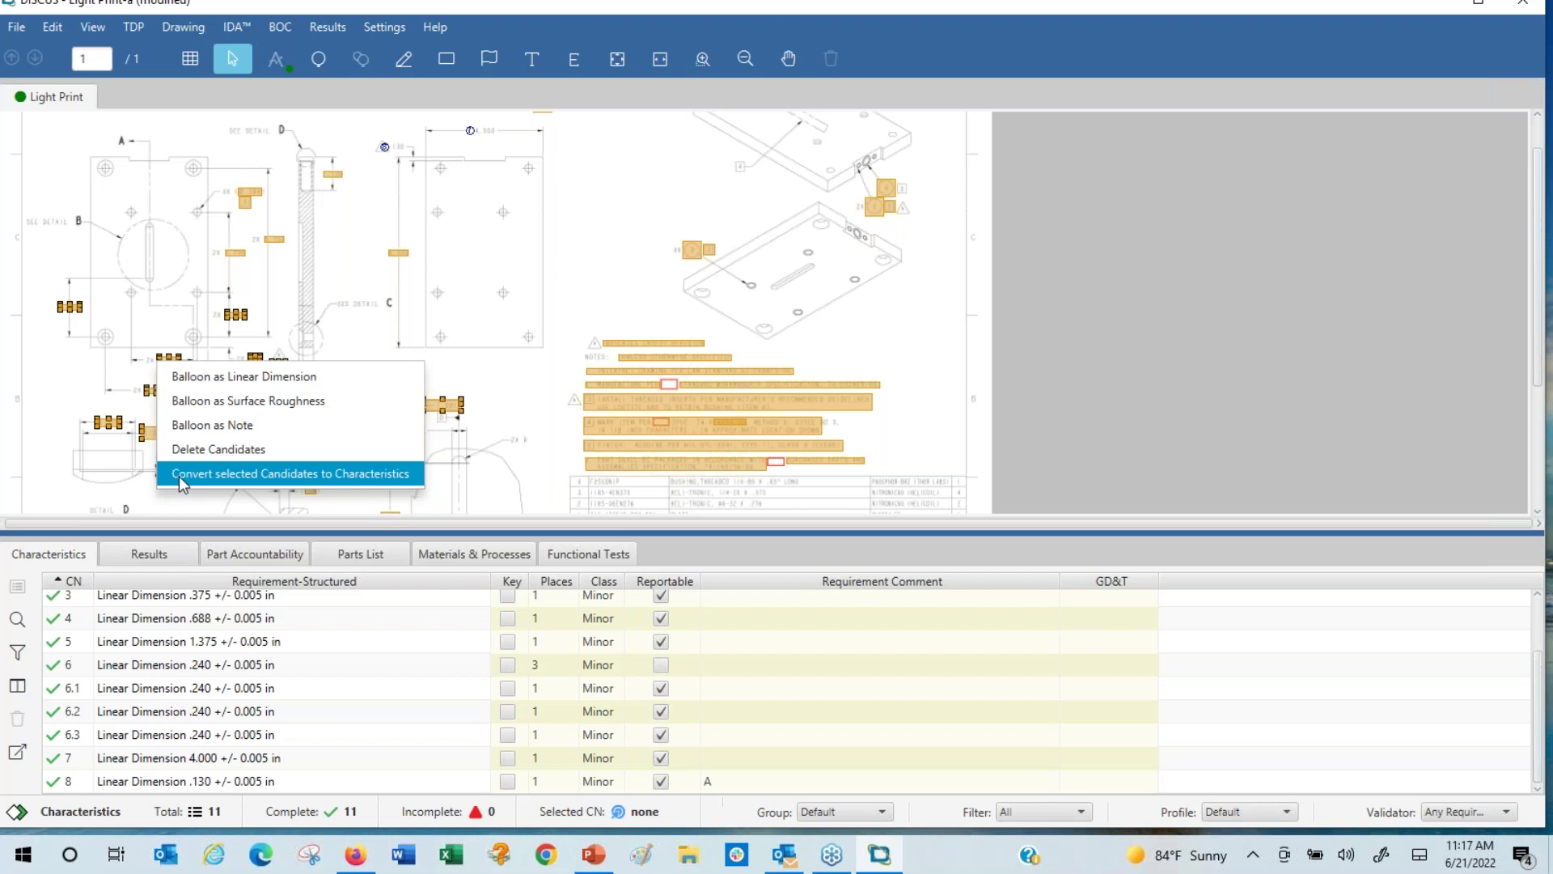
{"action": "left_click", "coordinate": [179, 477]}
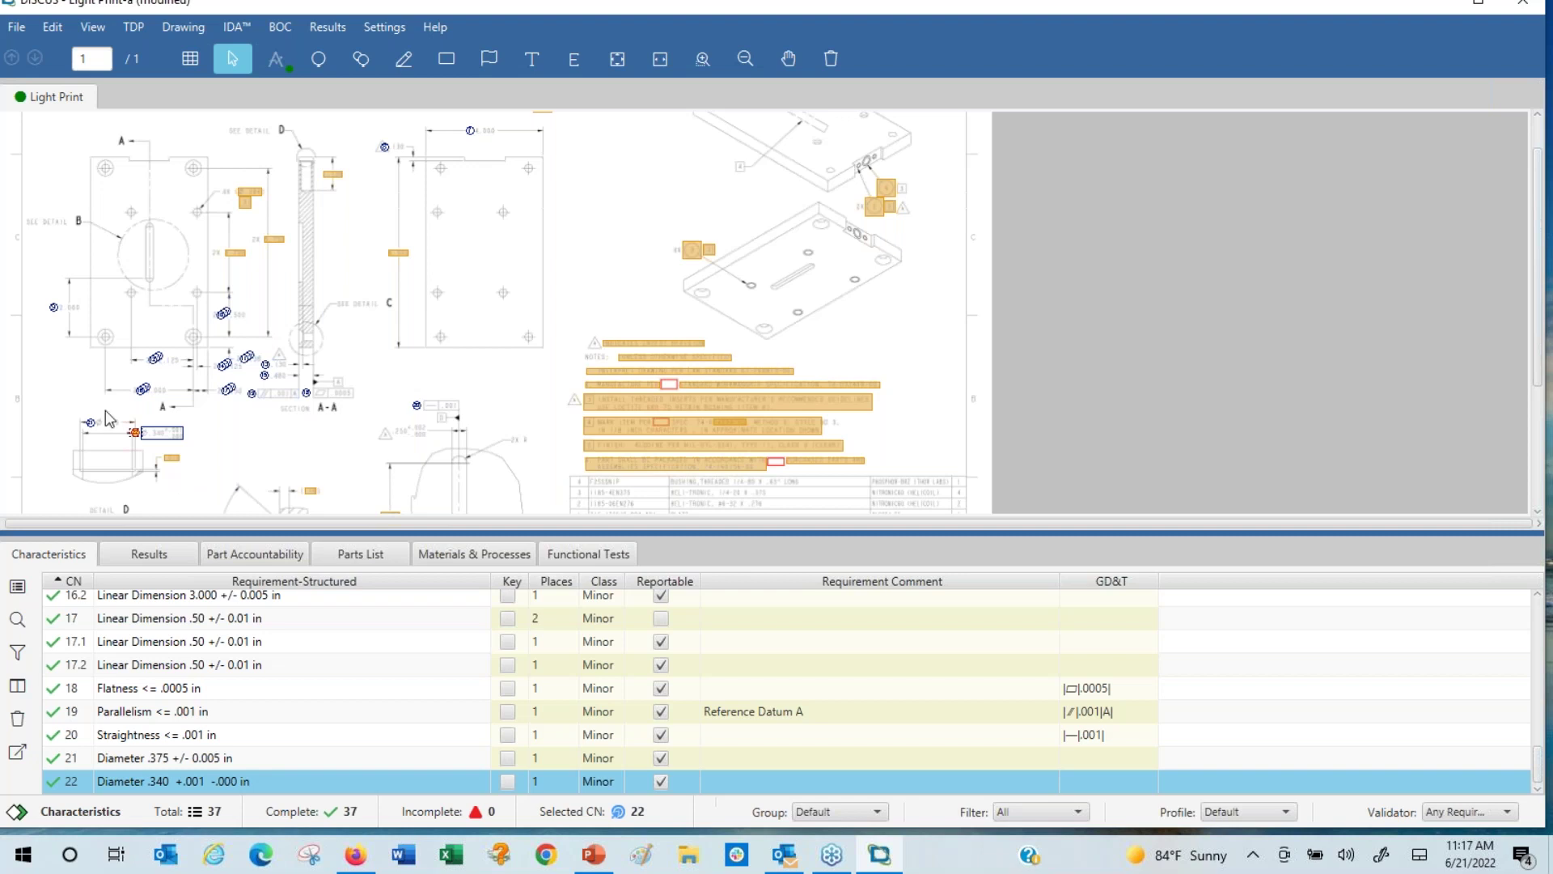
- Inspect the new parallelism and flatness balloons at section A-A and the straightness balloon on the slot detail
{"action": "left_click", "coordinate": [702, 63]}
{"action": "left_click_drag", "start_coordinate": [25, 275], "coordinate": [275, 432]}
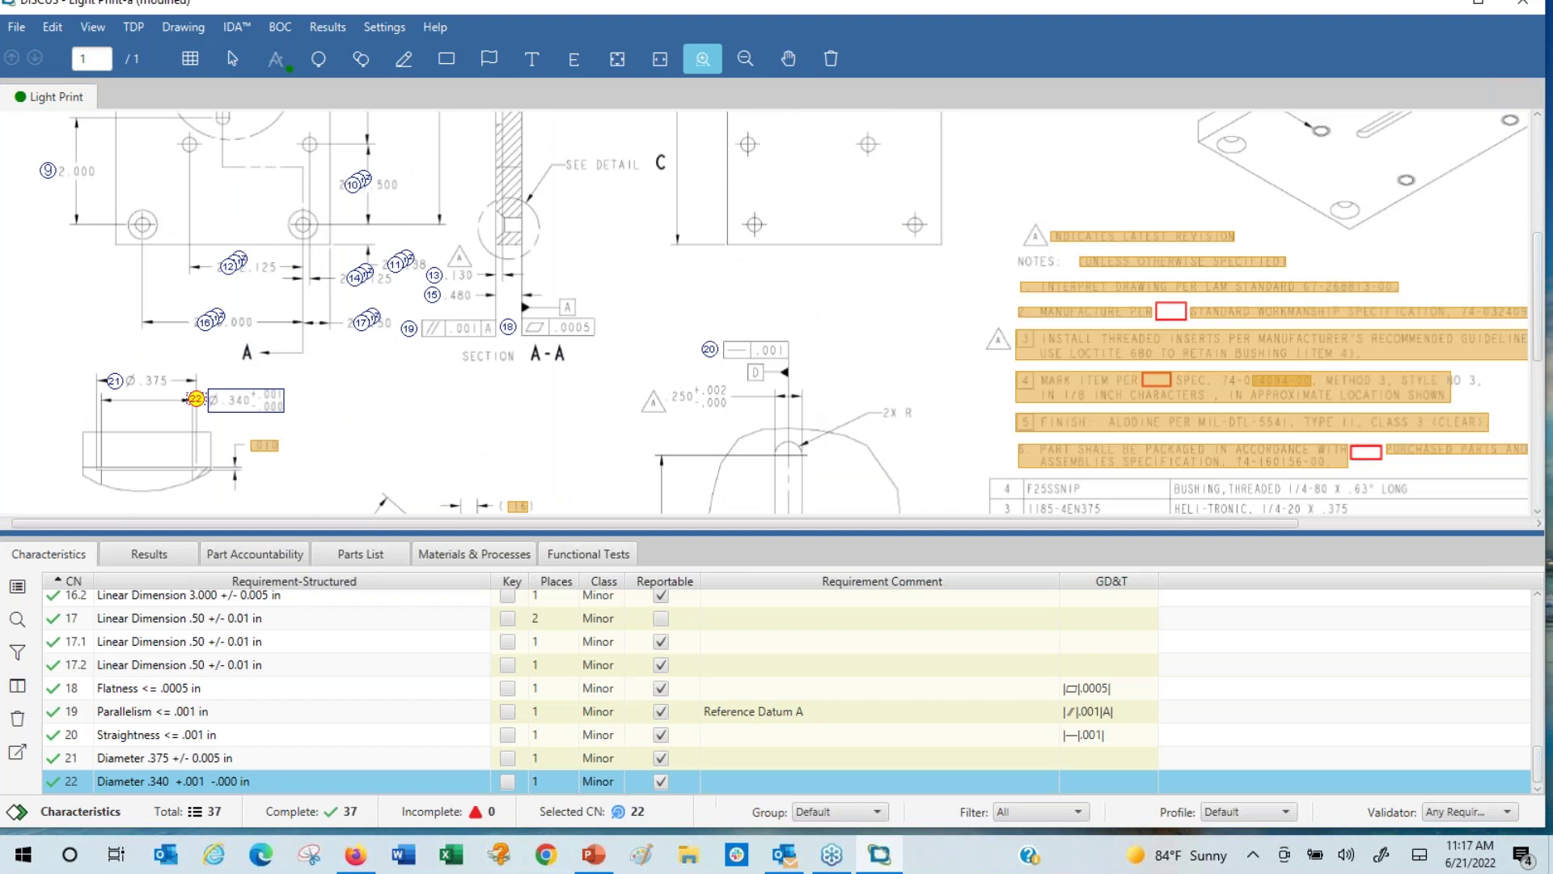
{"action": "left_click", "coordinate": [230, 61]}
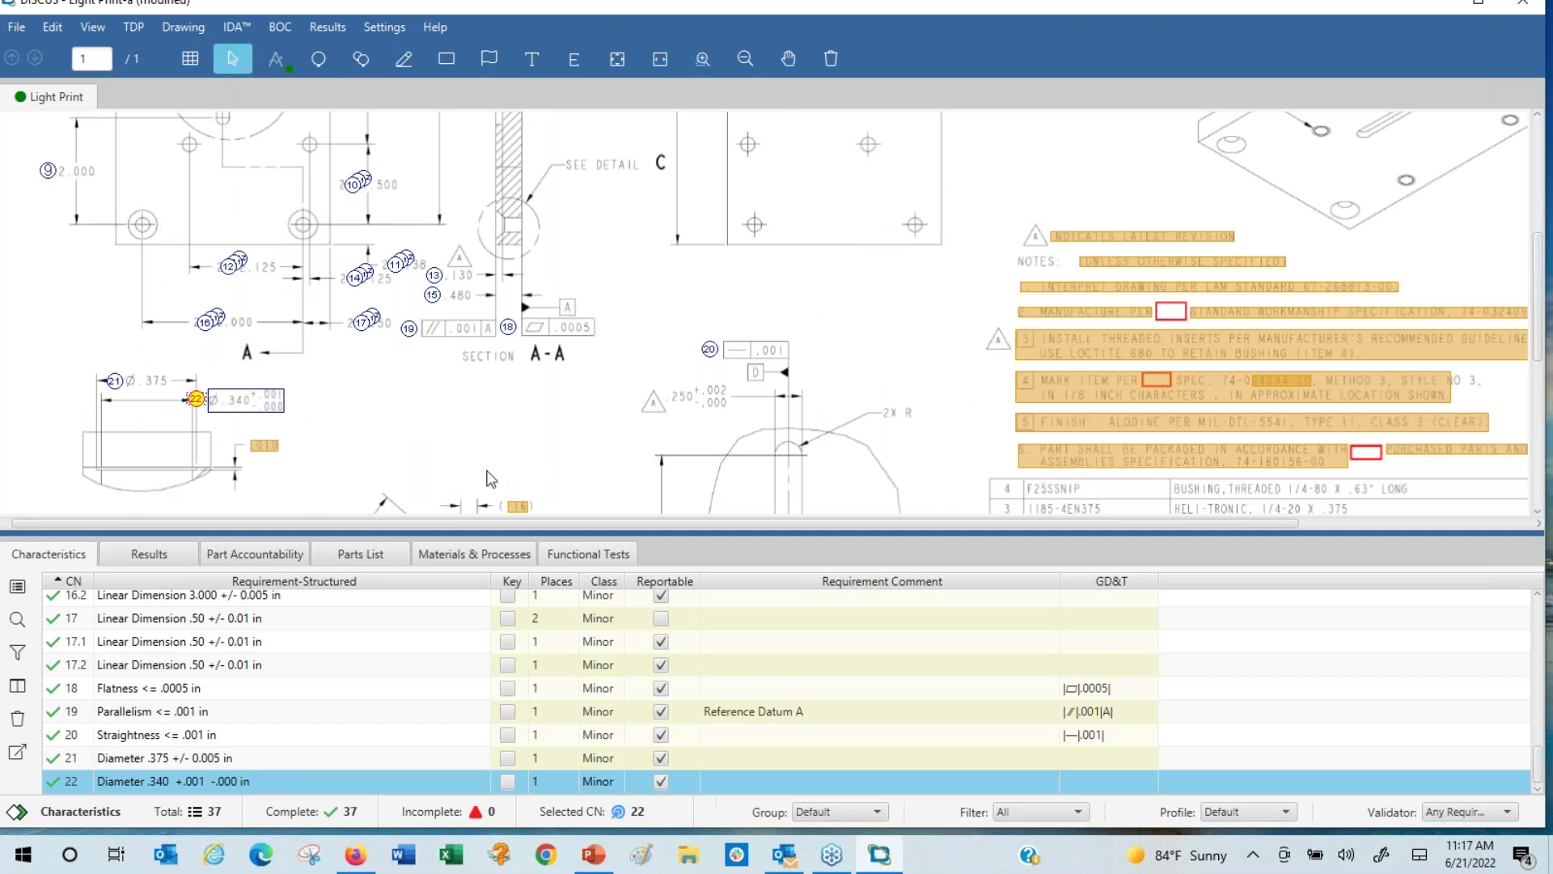
{"action": "left_click", "coordinate": [409, 330]}
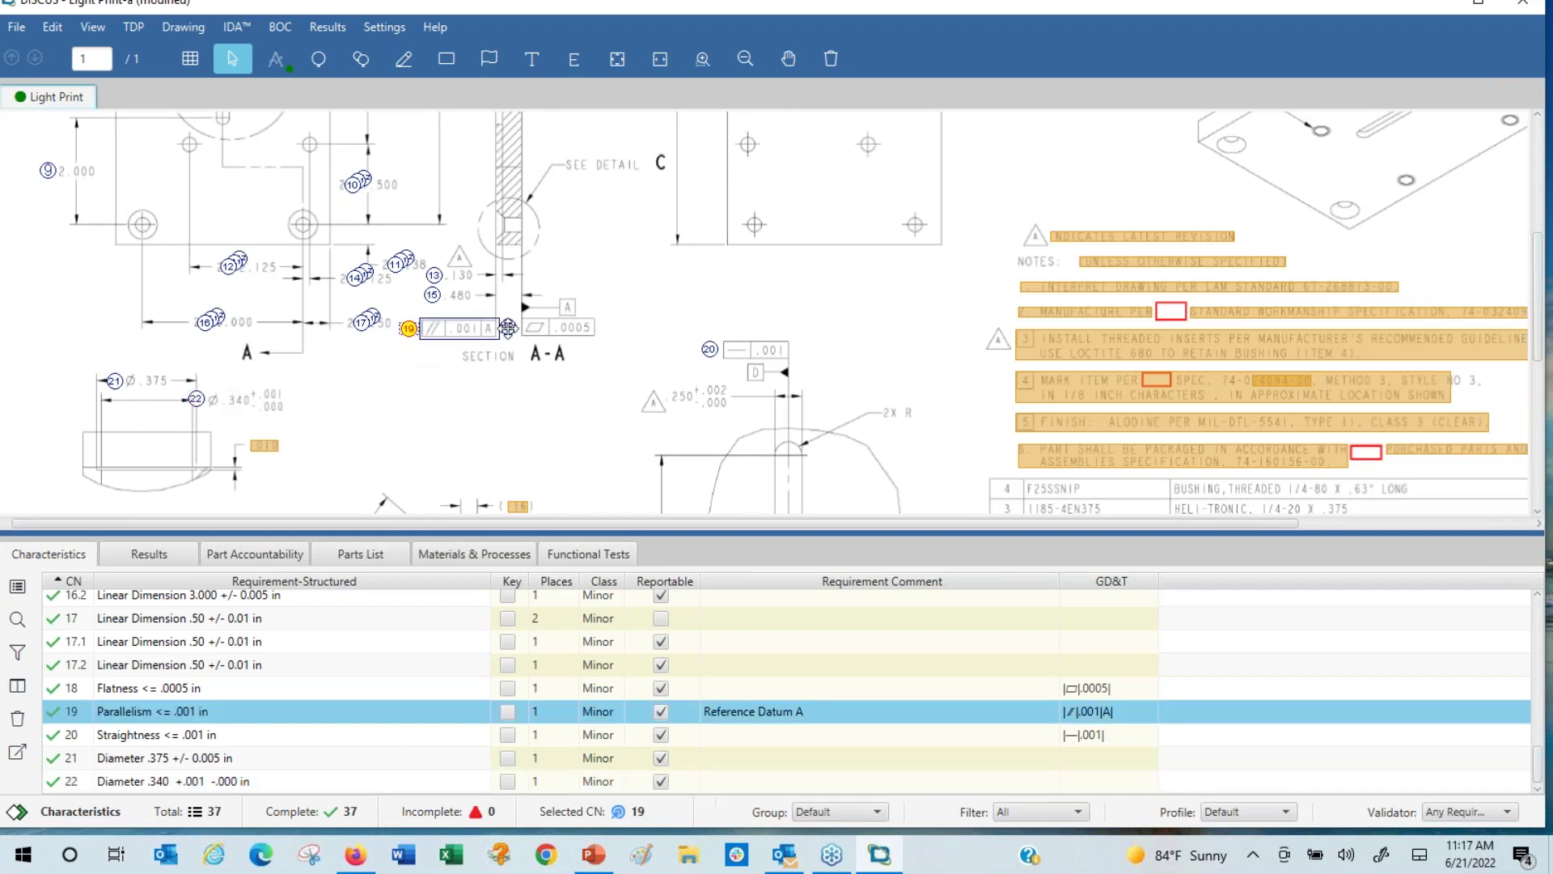
{"action": "left_click", "coordinate": [507, 328]}
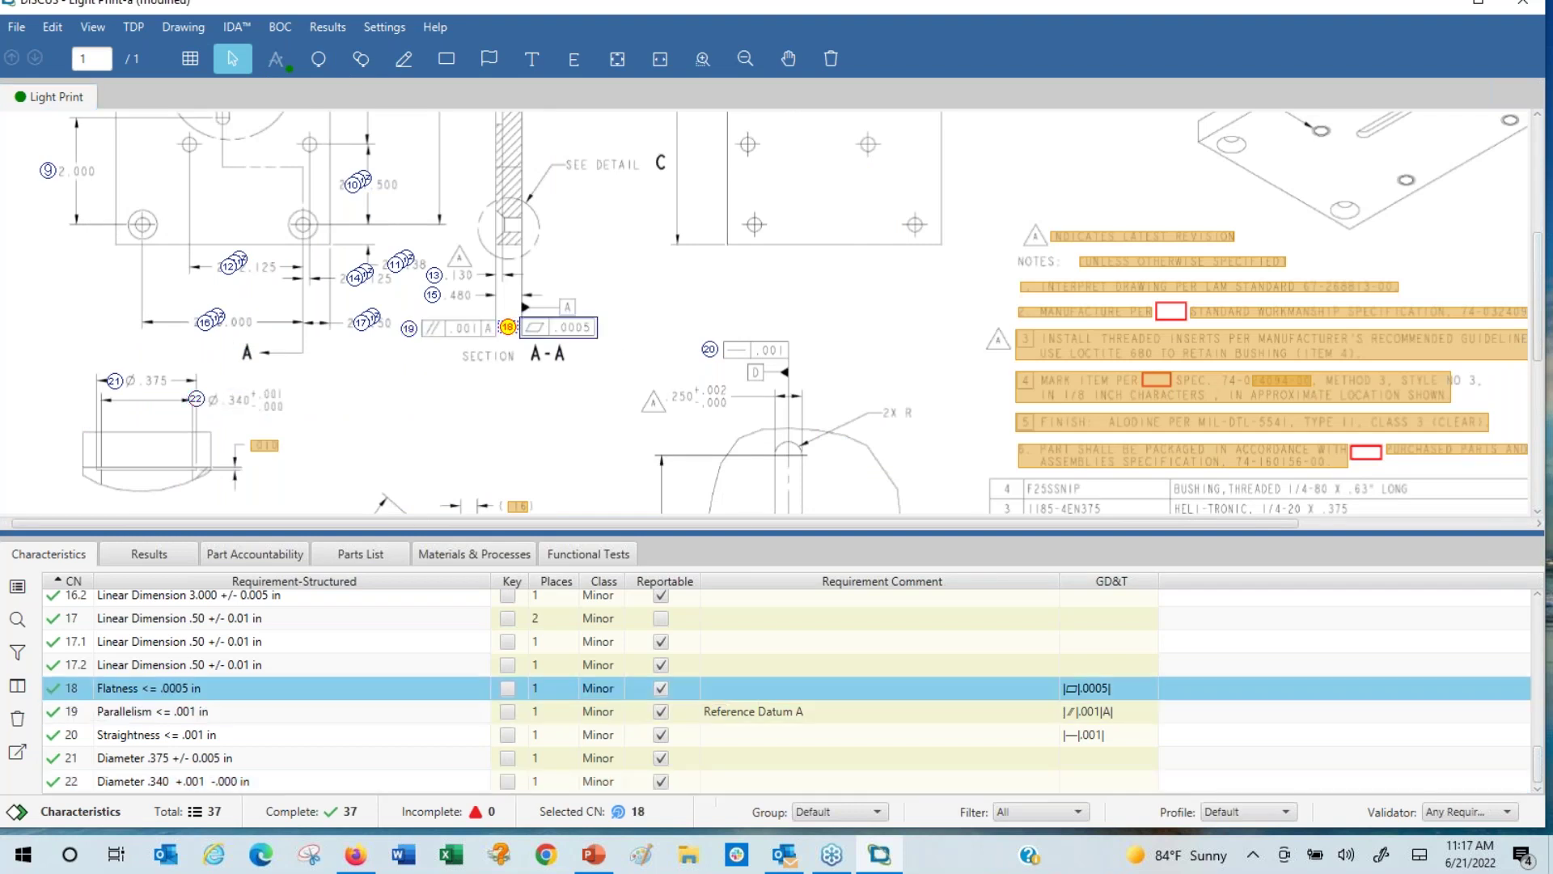
{"action": "left_click", "coordinate": [712, 350]}
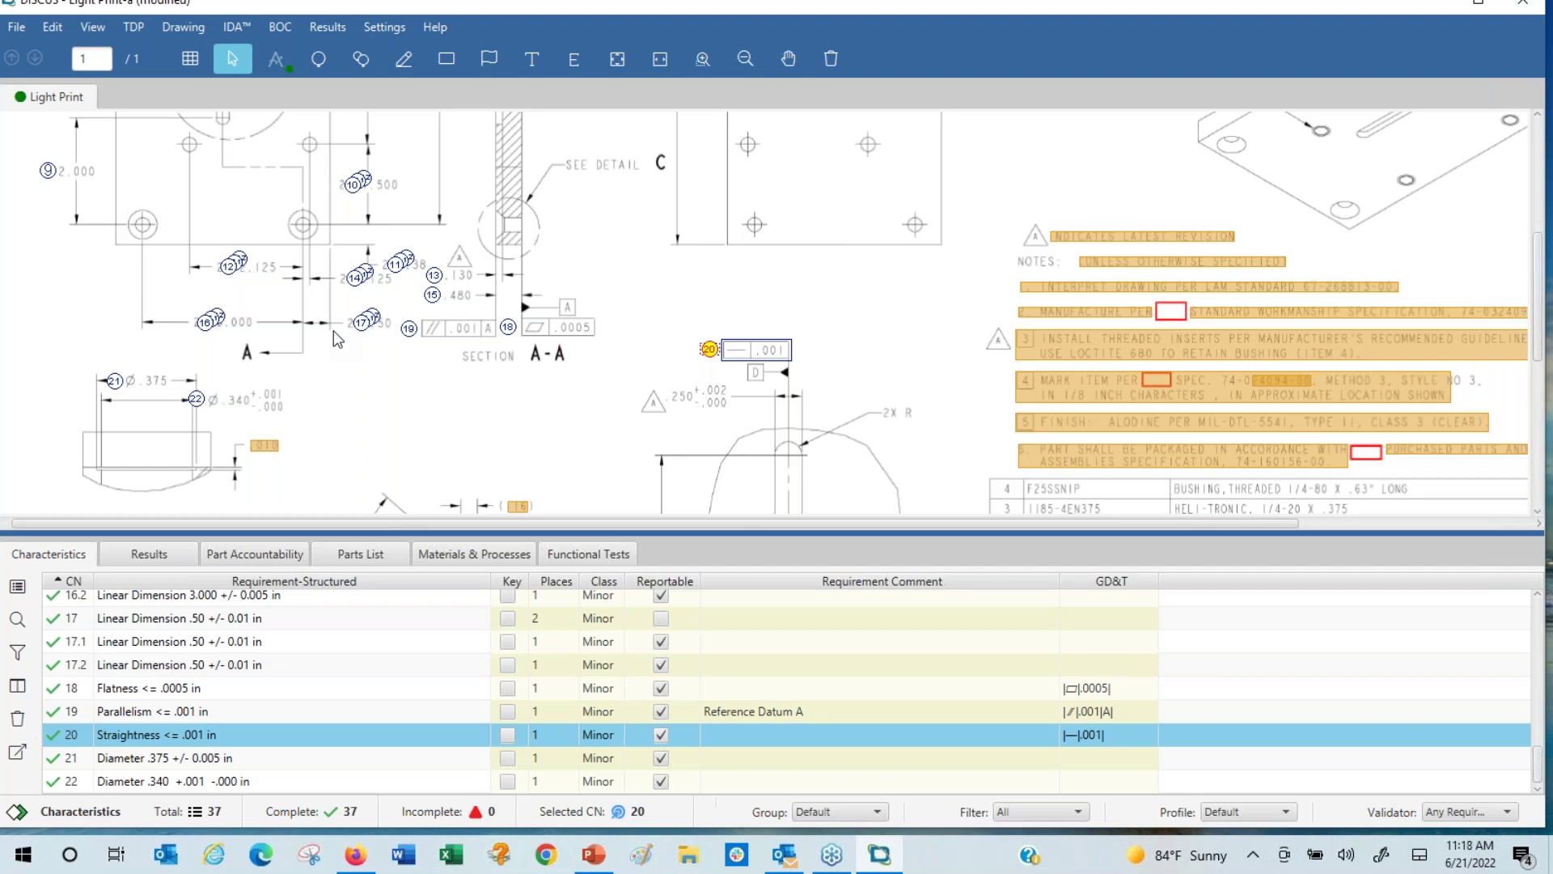
- Turn off the Auto Sub-balloon Places option for the drawing
{"action": "left_click", "coordinate": [183, 33]}
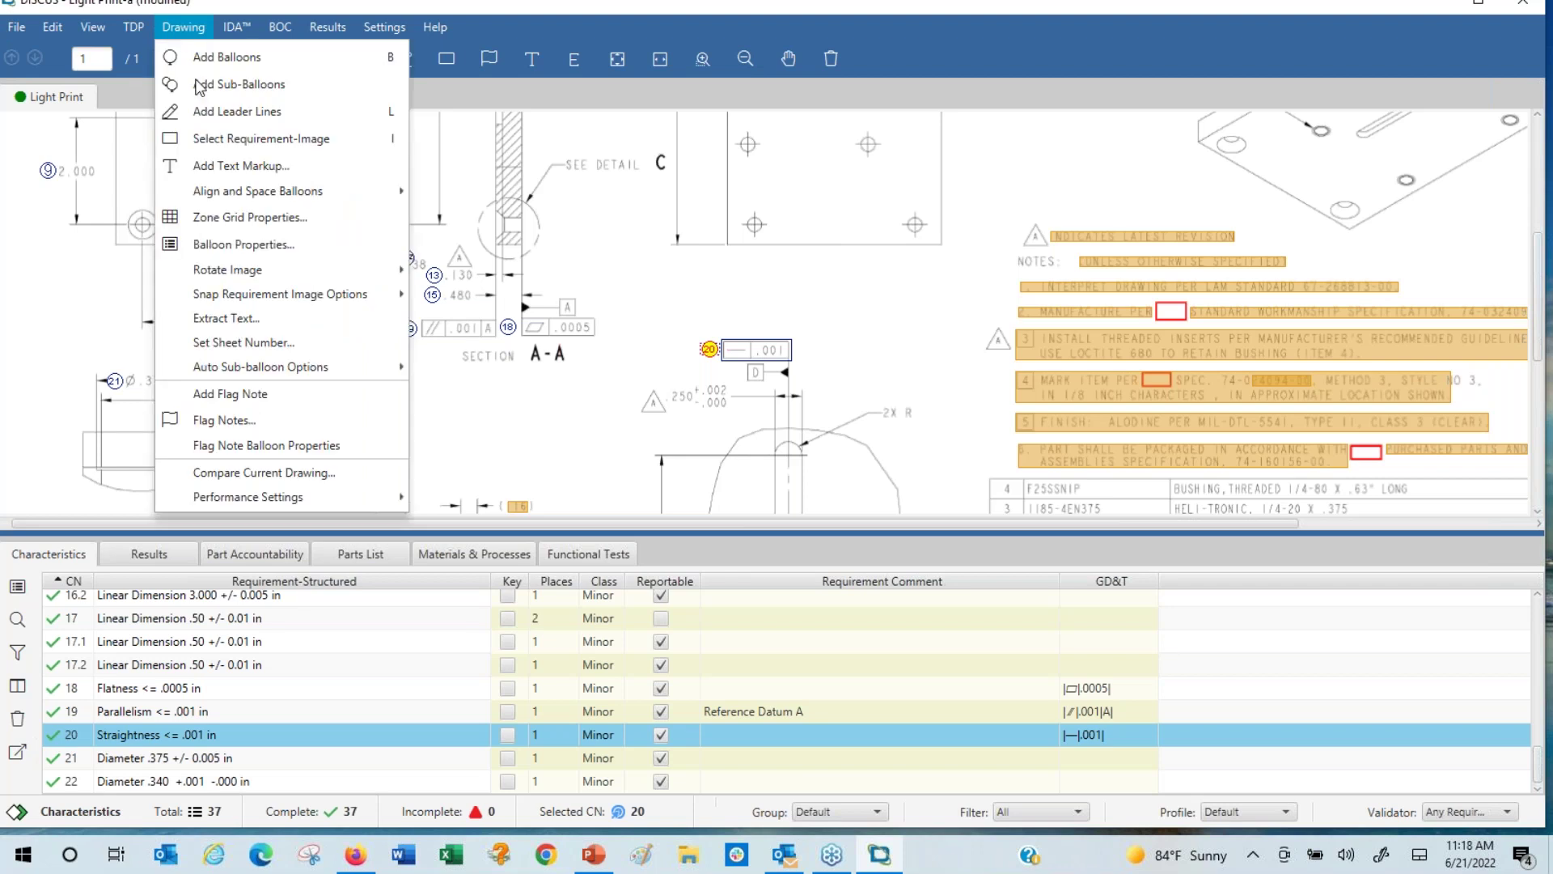
{"action": "mouse_move", "coordinate": [304, 366]}
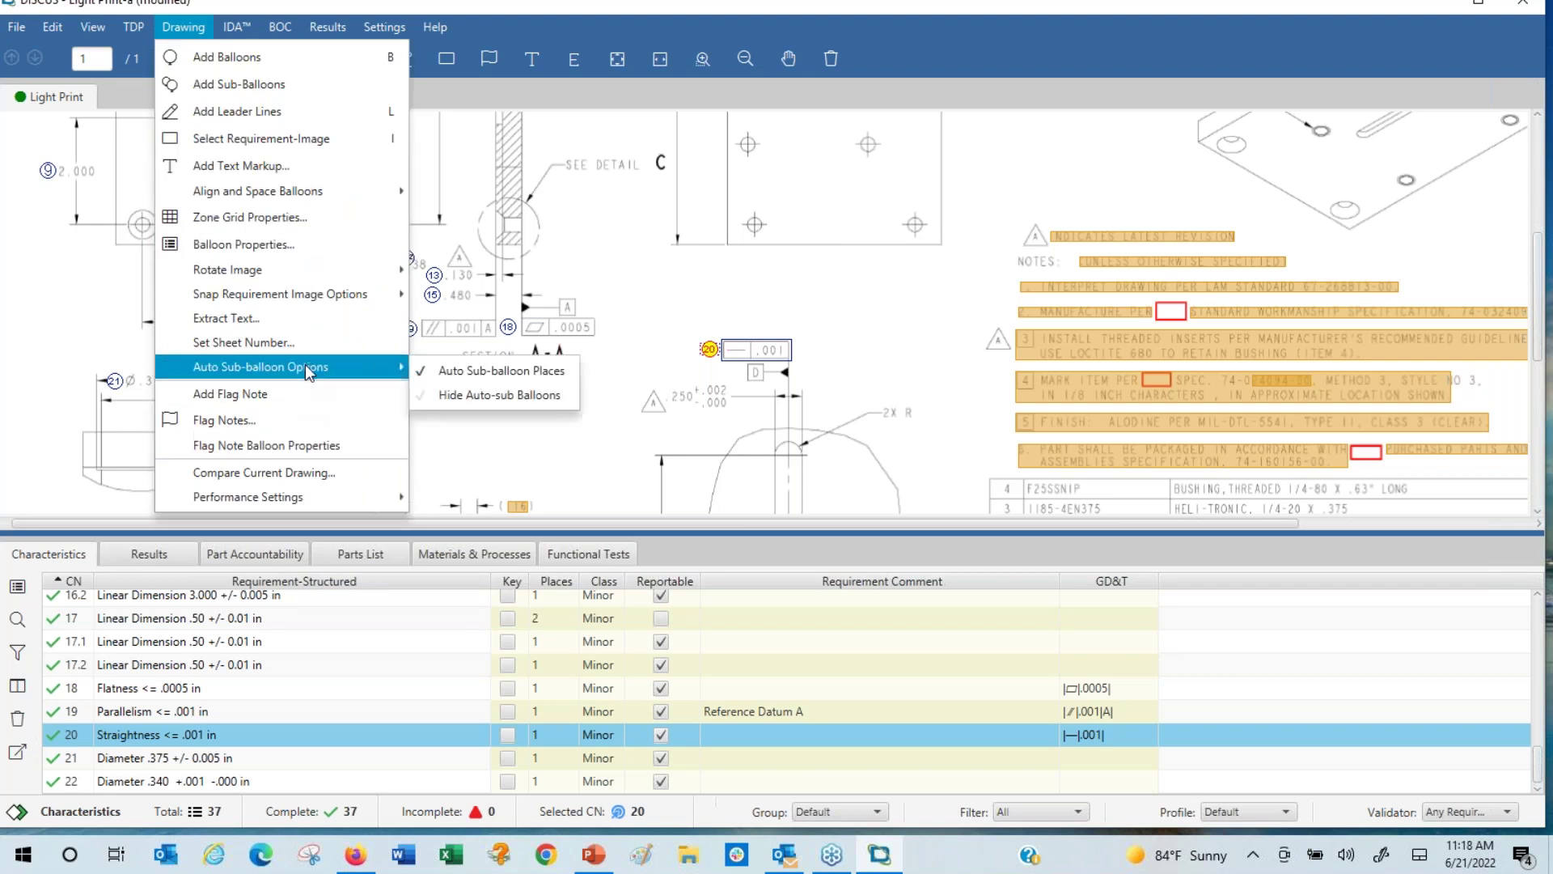
{"action": "left_click", "coordinate": [481, 377]}
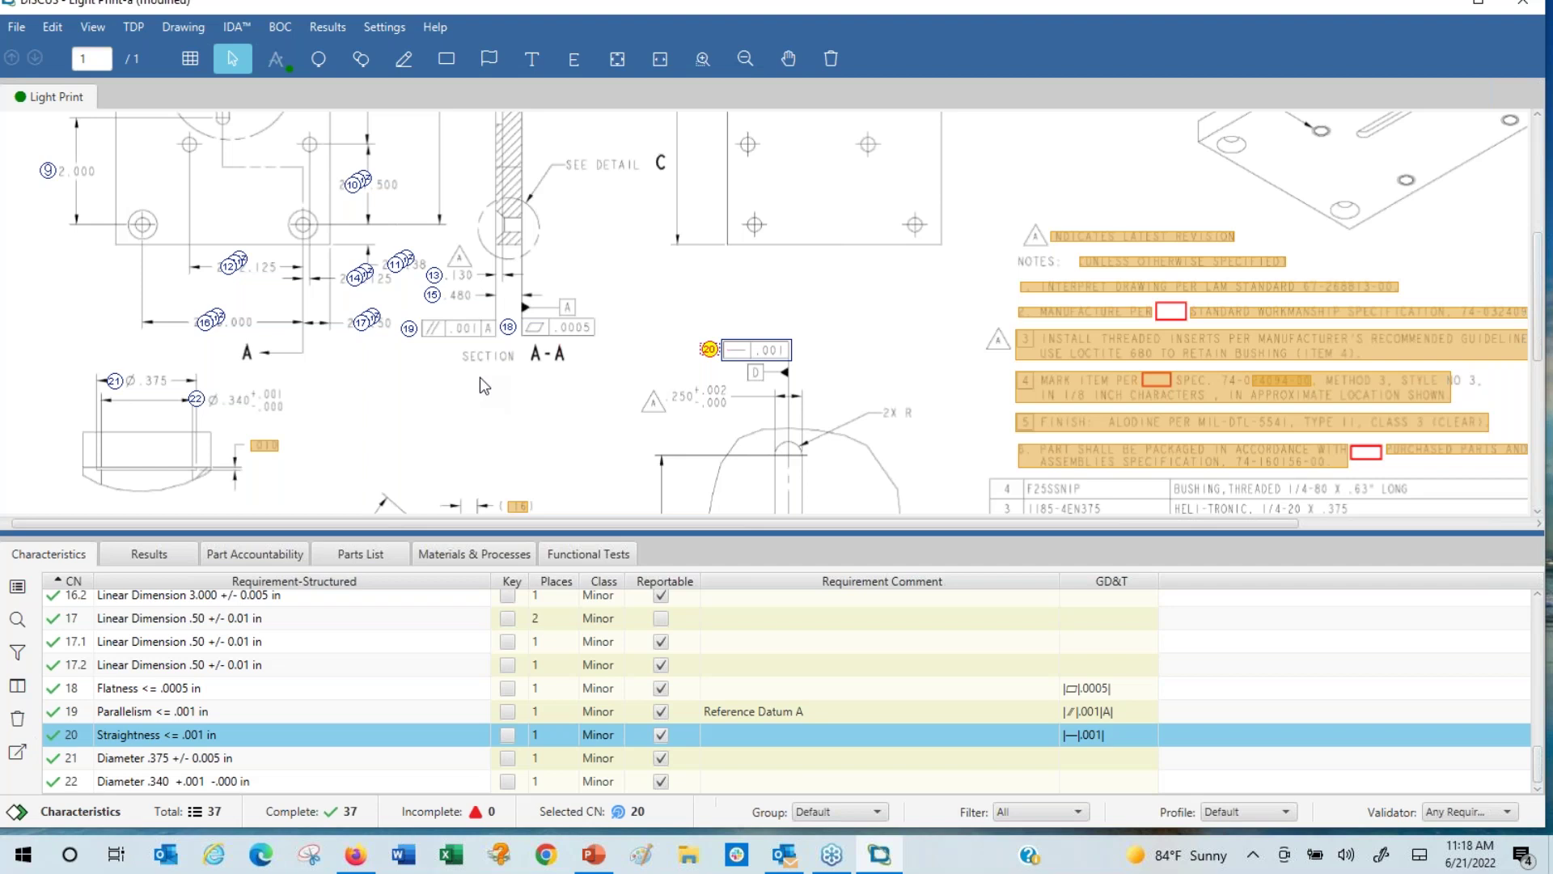
- Convert the IDA candidates of the notes block, from the latest-revision line through note 5, to characteristics in one batch
{"action": "left_click", "coordinate": [617, 58]}
{"action": "left_click", "coordinate": [703, 63]}
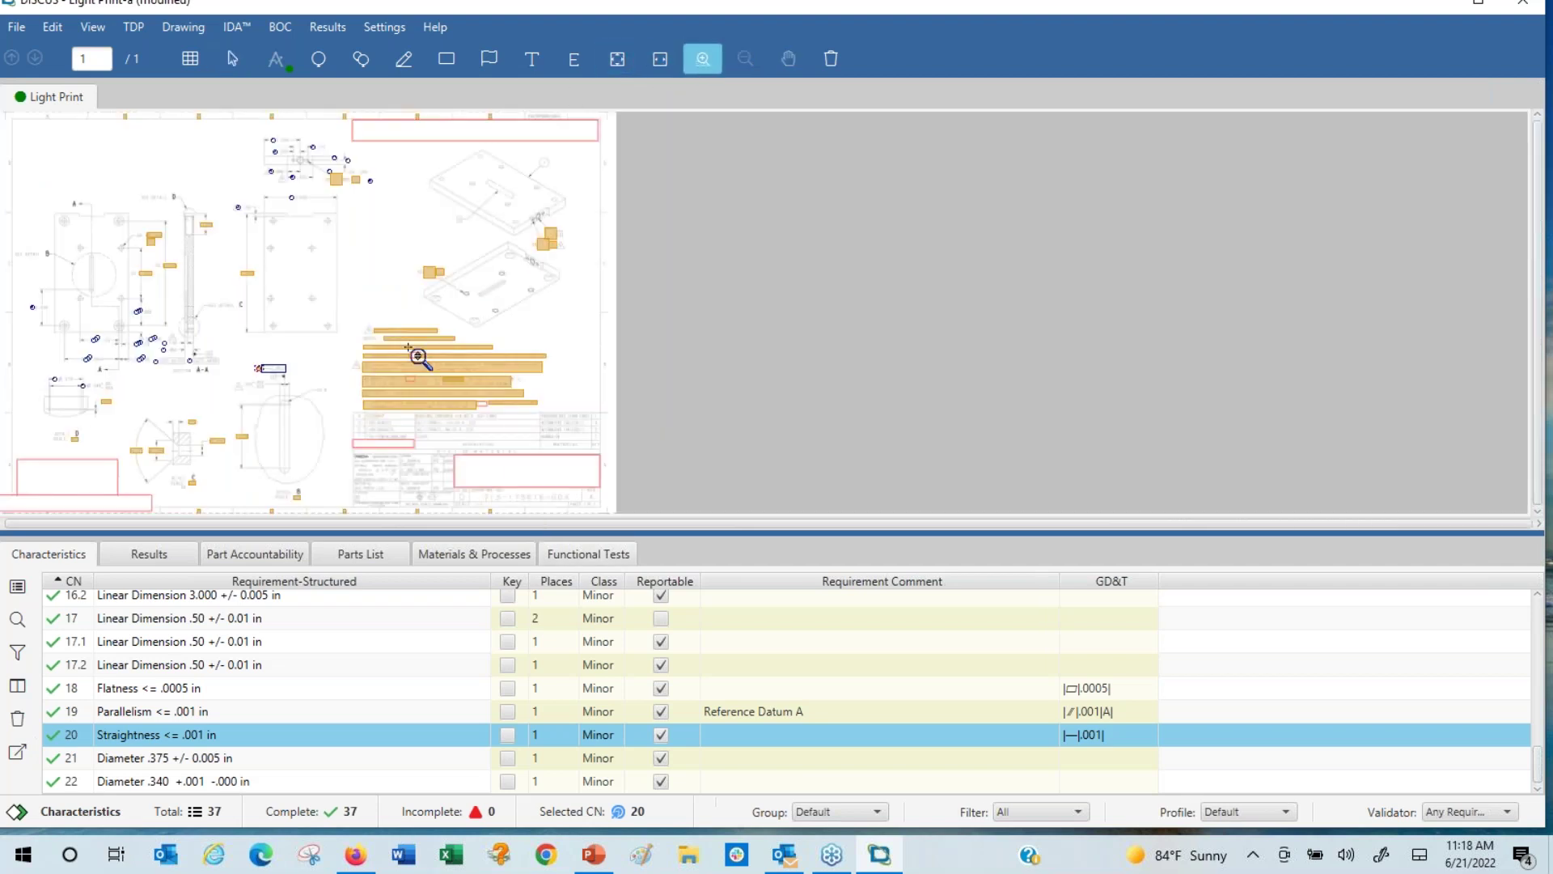
{"action": "left_click_drag", "start_coordinate": [313, 302], "coordinate": [580, 417]}
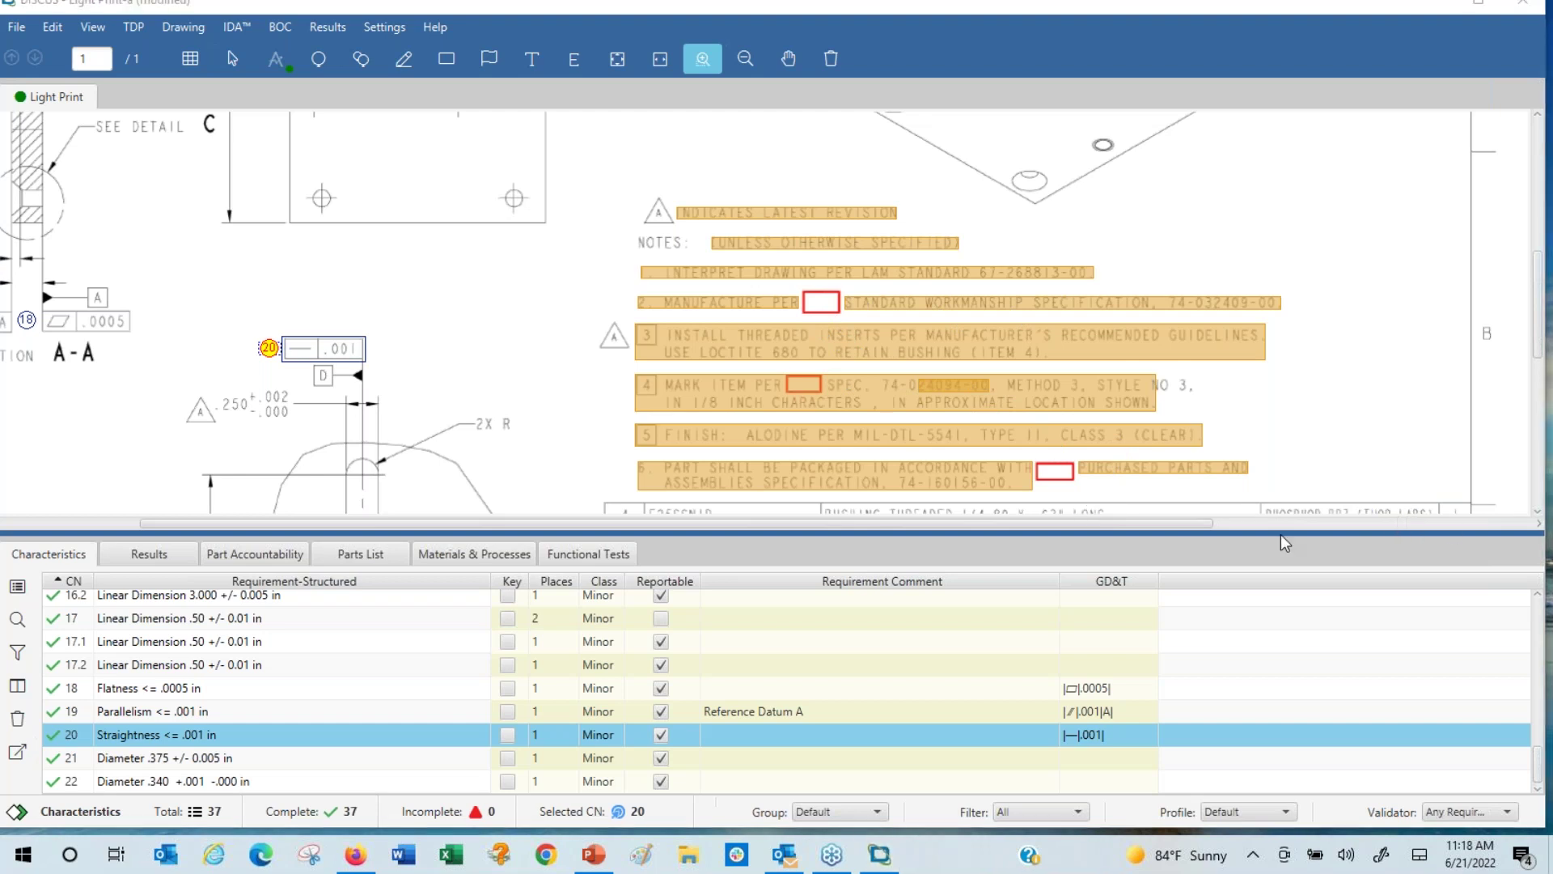
{"action": "left_click", "coordinate": [232, 63]}
{"action": "mouse_move", "coordinate": [570, 179]}
{"action": "left_mouse_down"}
{"action": "mouse_move", "coordinate": [591, 242]}
{"action": "mouse_move", "coordinate": [892, 368]}
{"action": "mouse_move", "coordinate": [1282, 429]}
{"action": "mouse_move", "coordinate": [1337, 492]}
{"action": "mouse_move", "coordinate": [1335, 447]}
{"action": "mouse_move", "coordinate": [1349, 465]}
{"action": "left_mouse_up"}
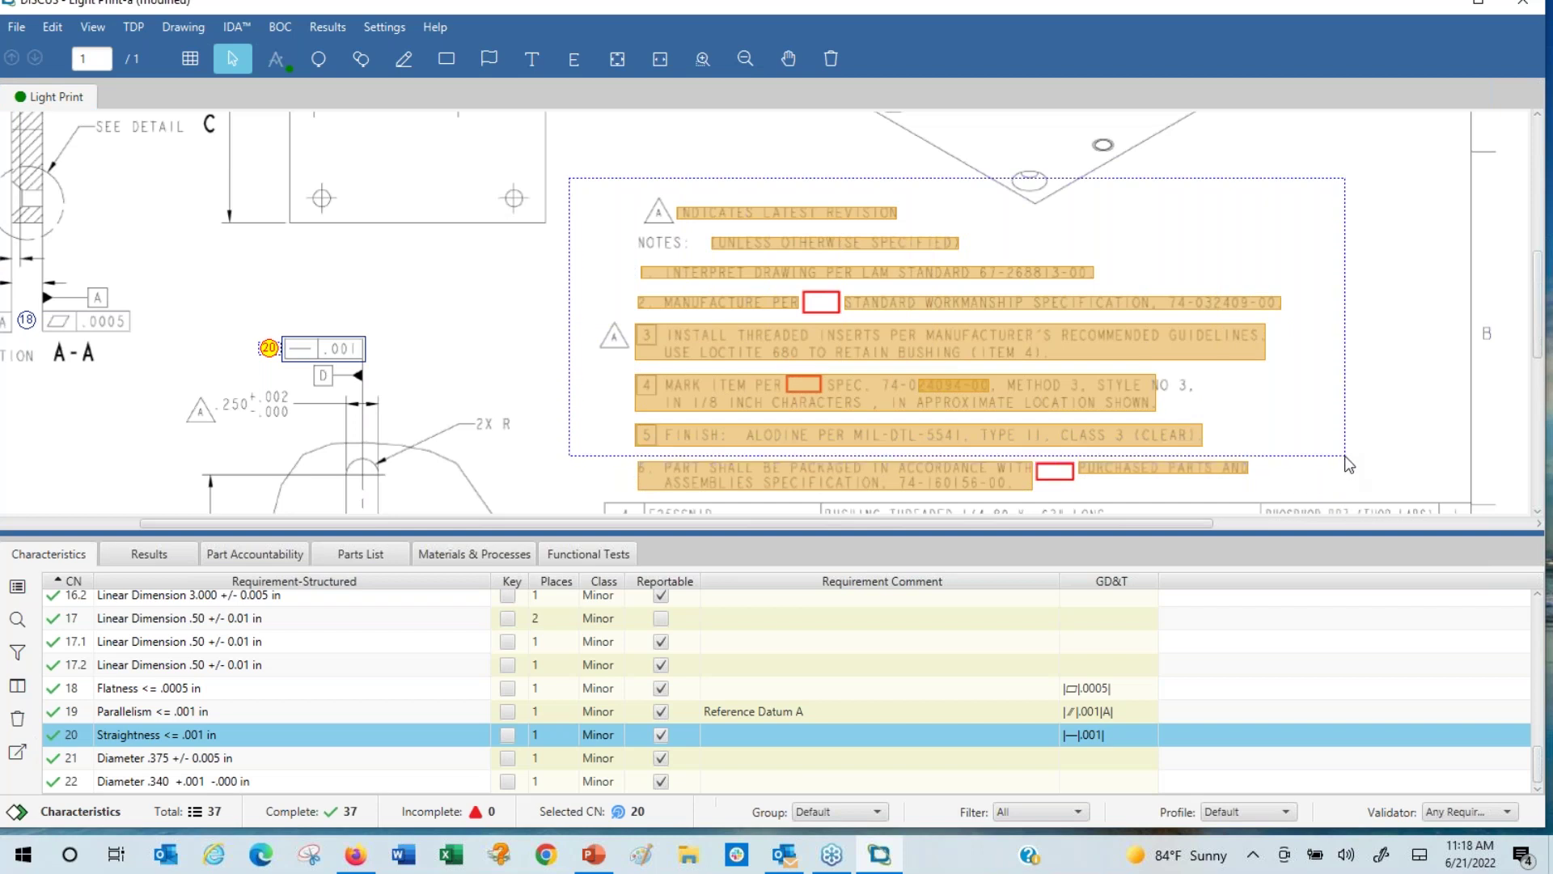
{"action": "right_click", "coordinate": [706, 211]}
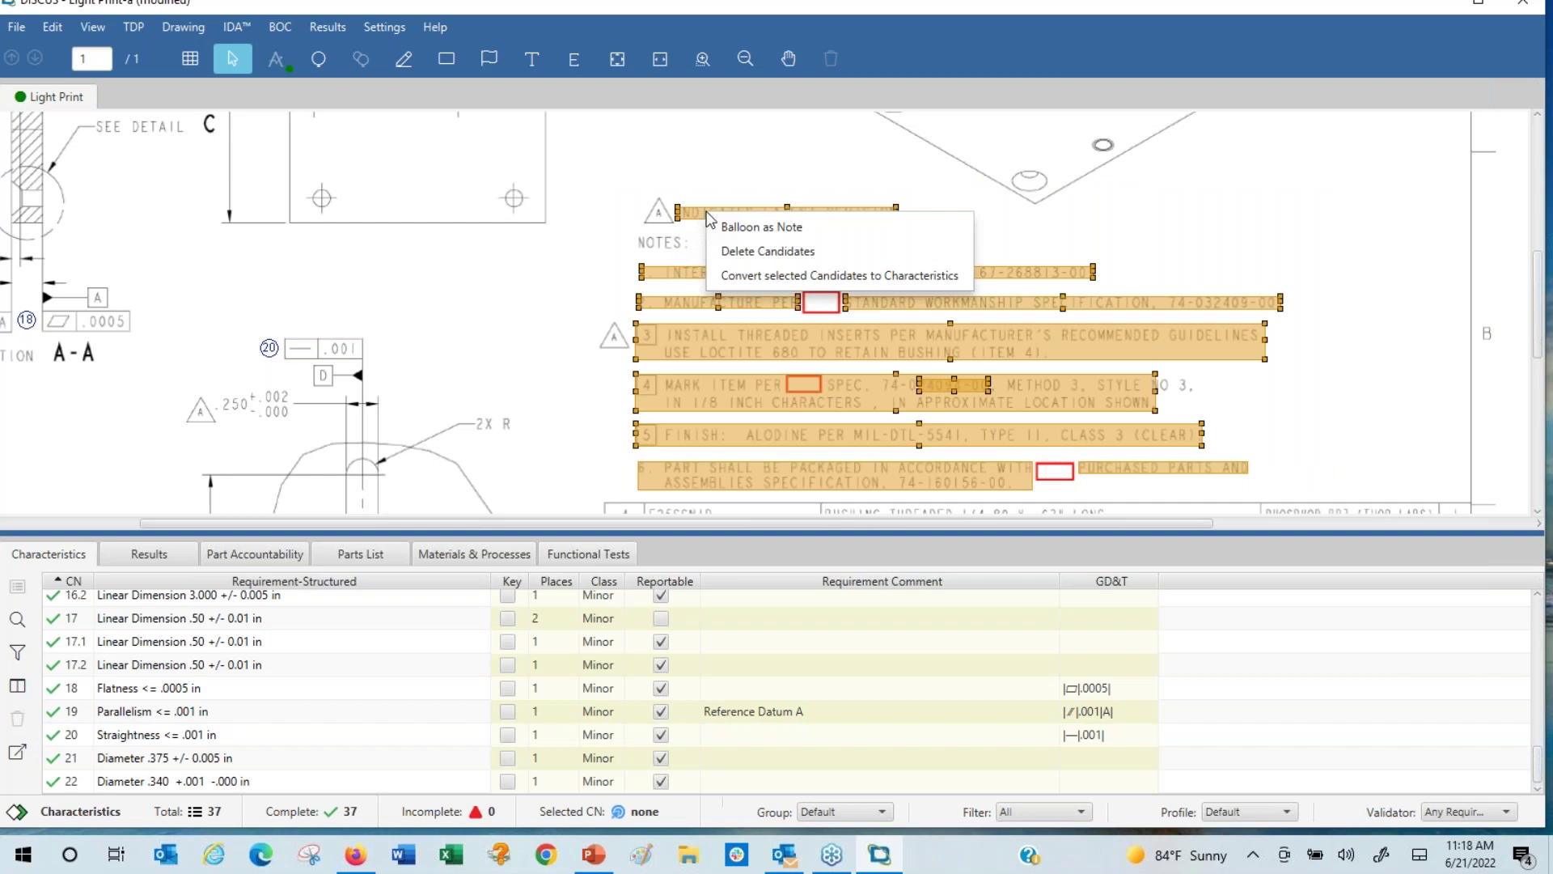
{"action": "left_click", "coordinate": [797, 276]}
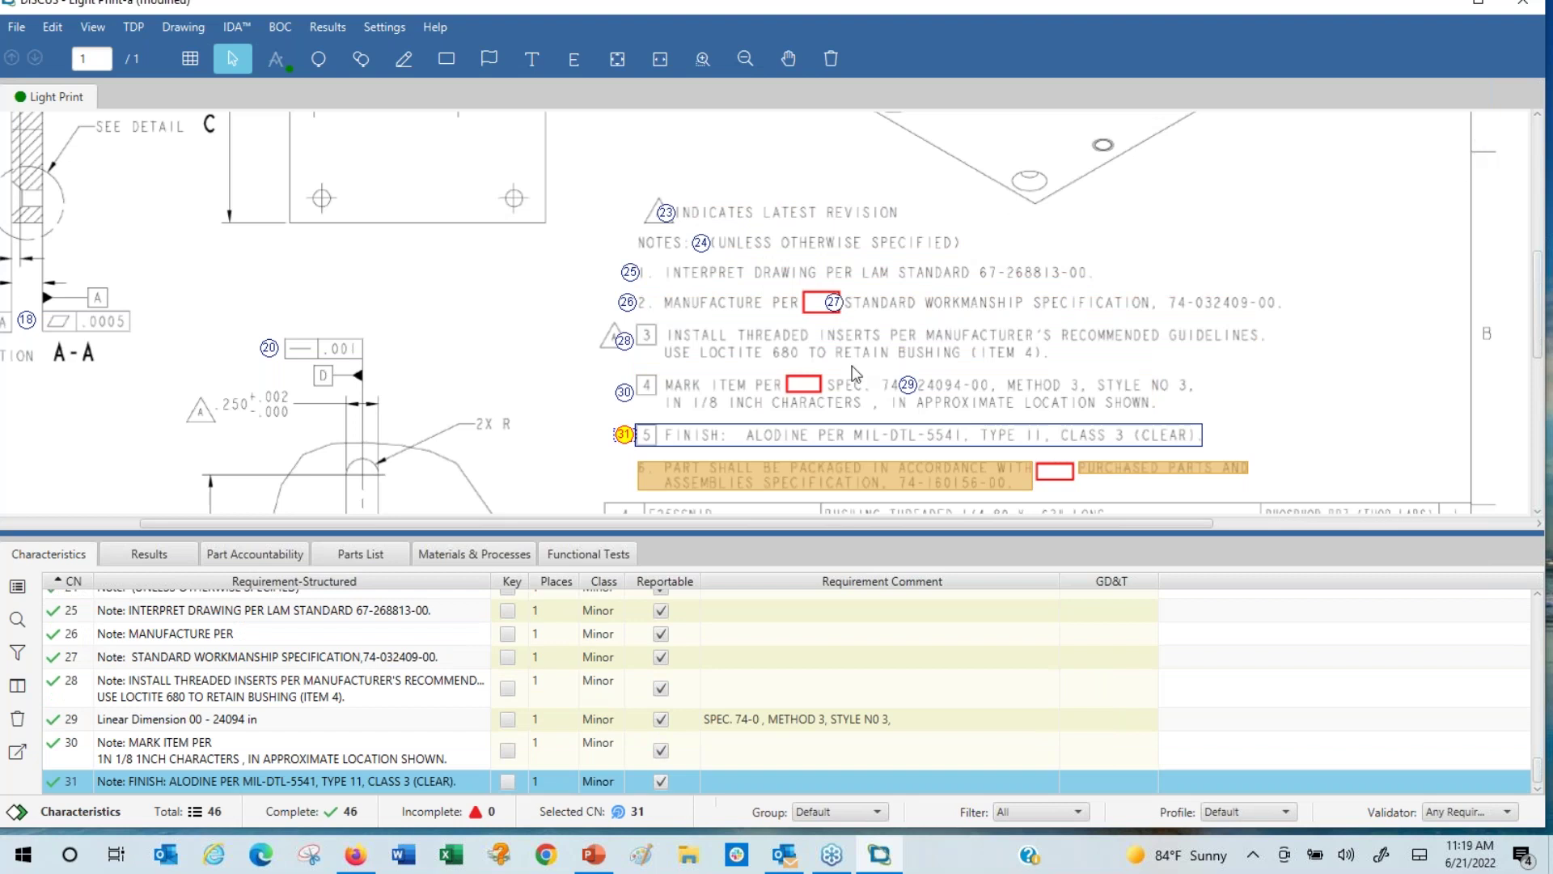
- Delete the two separate characteristics covering the halves of note 2, the workmanship specification note
{"action": "mouse_move", "coordinate": [839, 327]}
{"action": "mouse_move", "coordinate": [610, 290]}
{"action": "left_mouse_down"}
{"action": "mouse_move", "coordinate": [866, 324]}
{"action": "mouse_move", "coordinate": [959, 300]}
{"action": "left_mouse_up"}
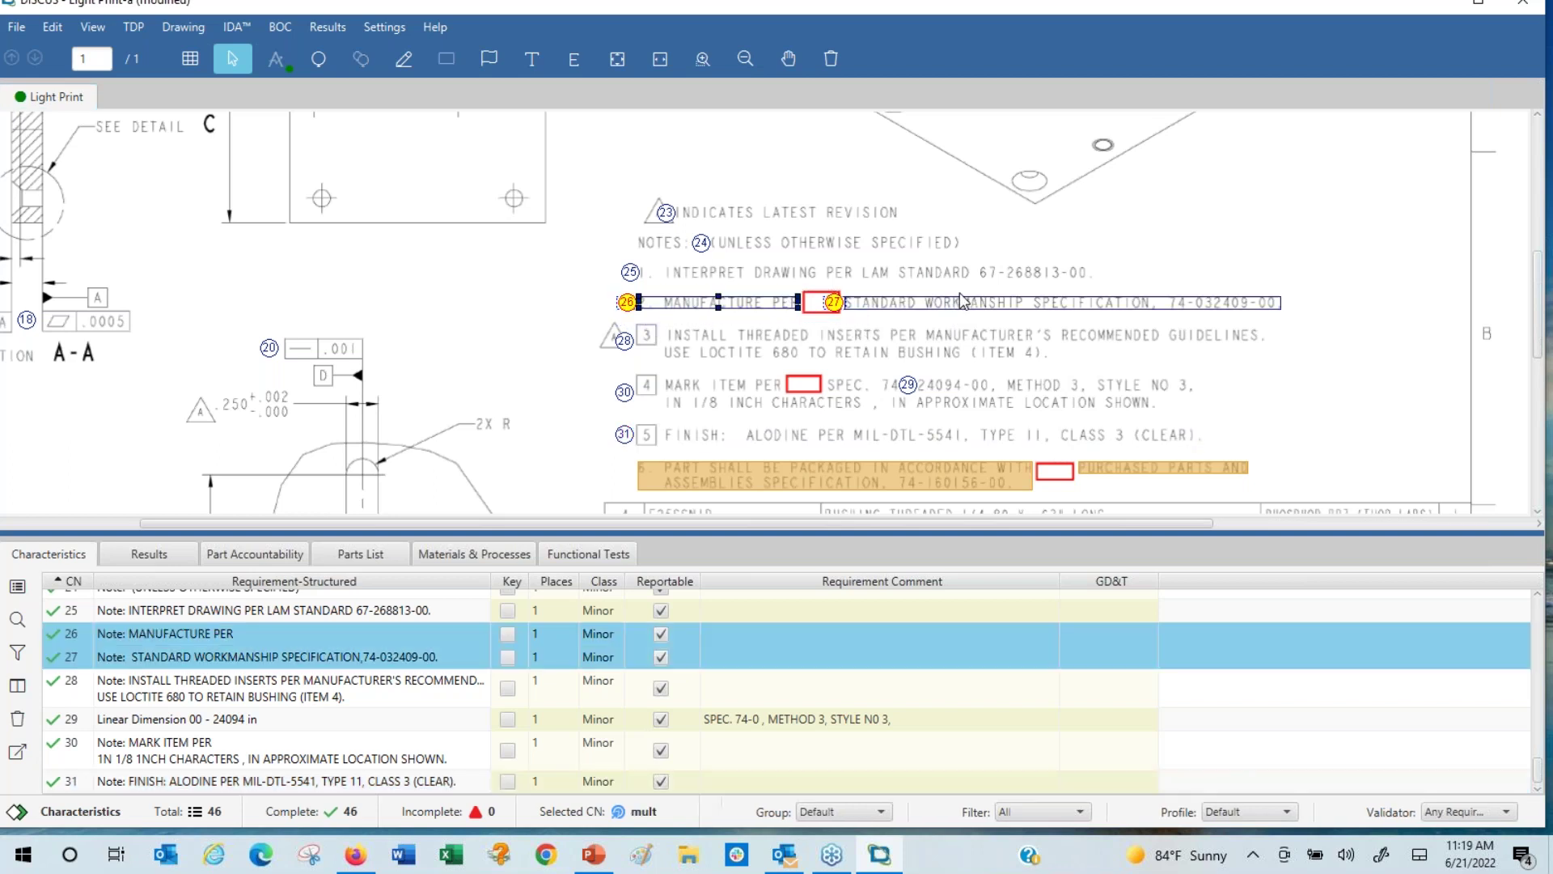
{"action": "key", "text": "Delete"}
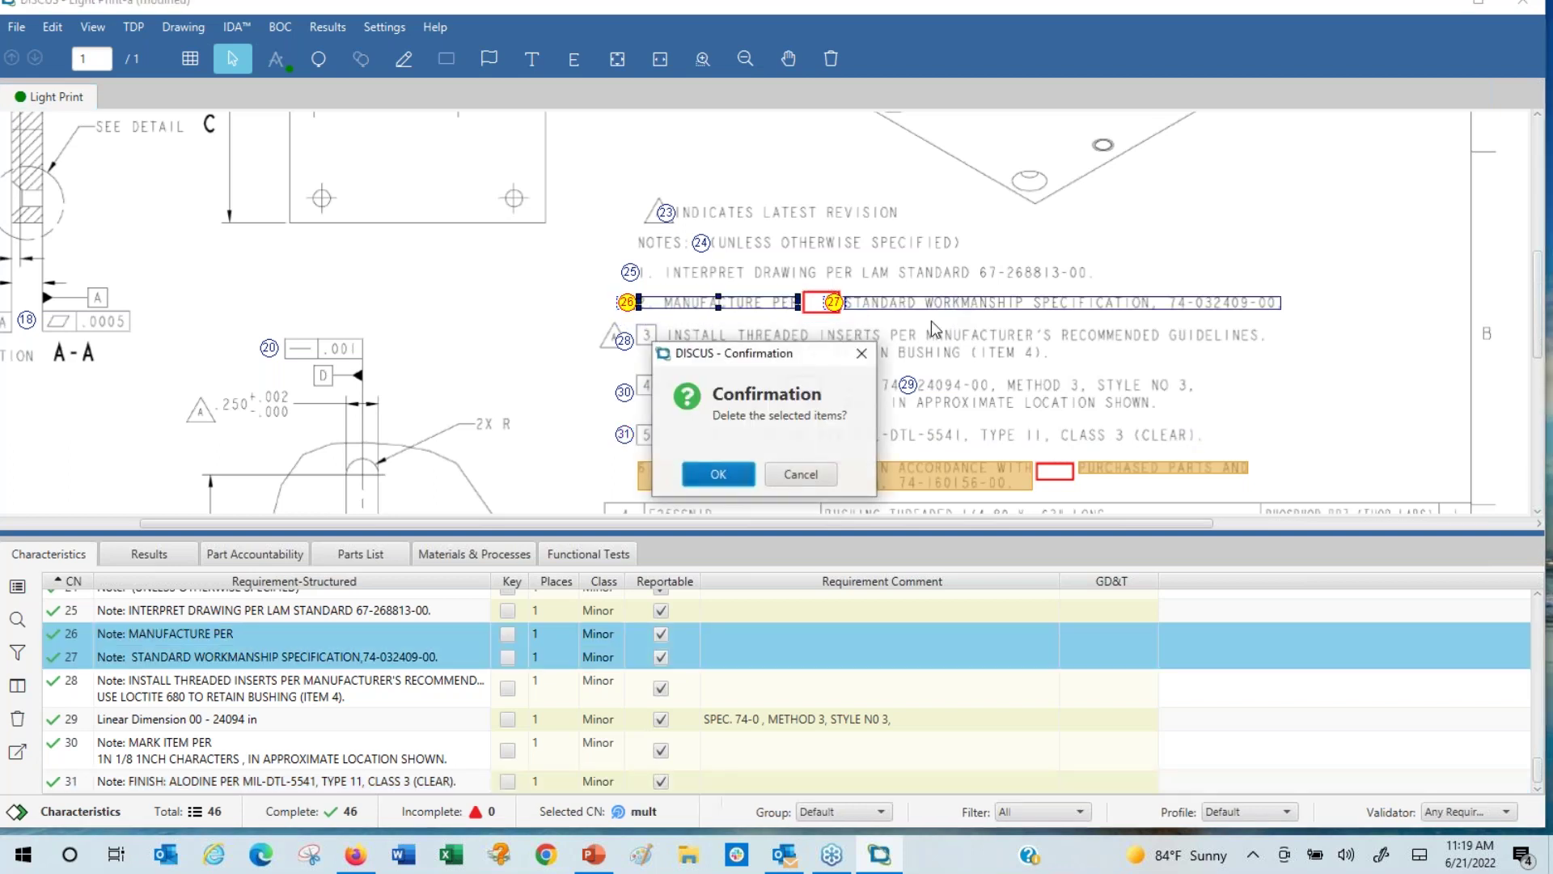
{"action": "left_click", "coordinate": [718, 473]}
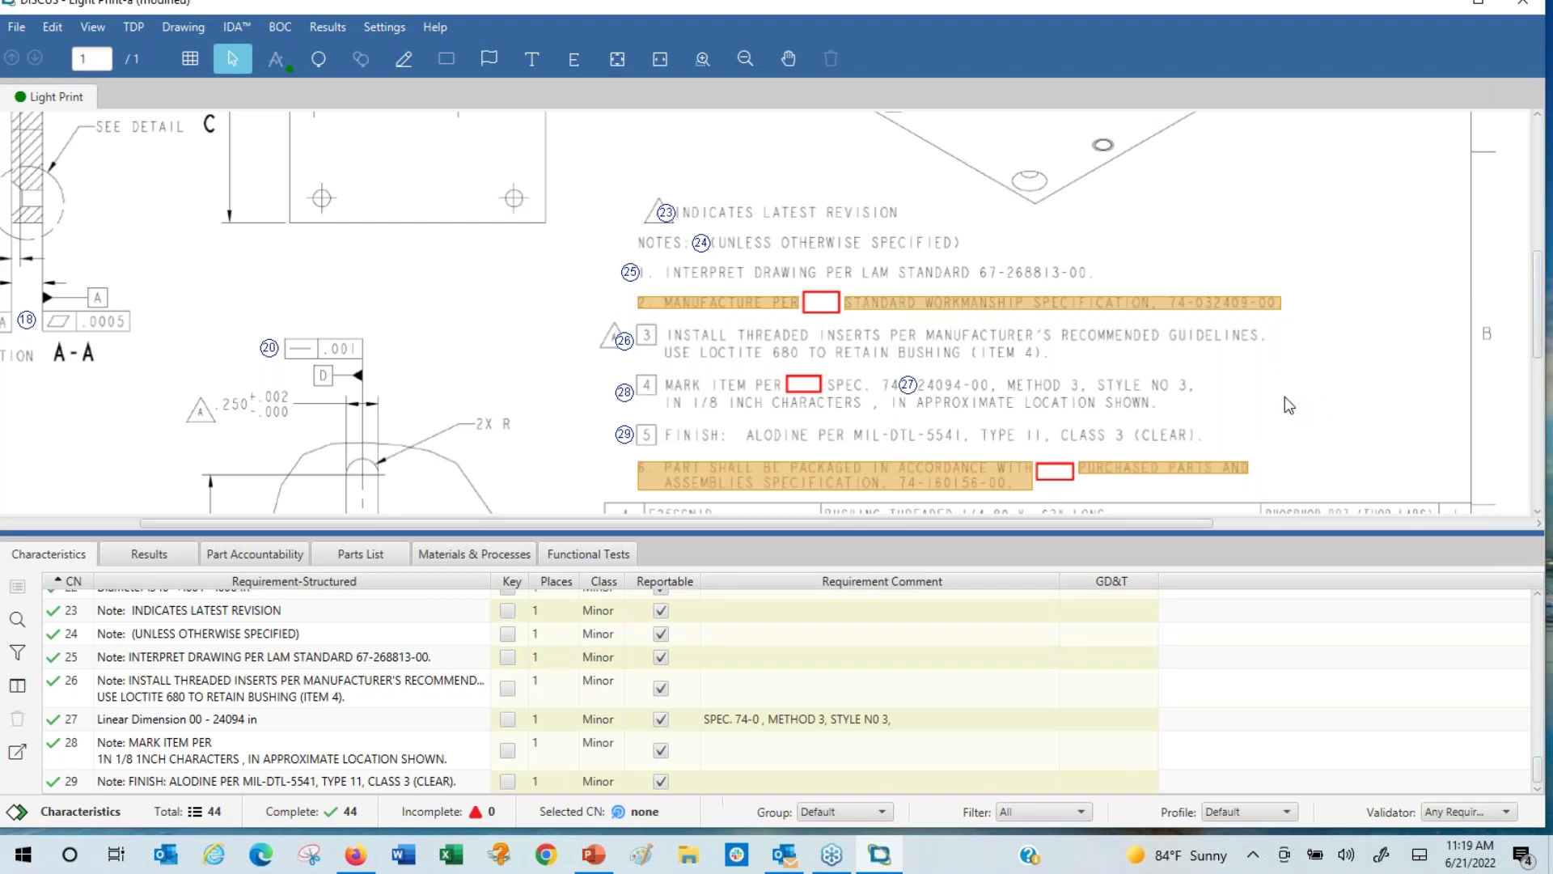
- Try to balloon the whole of note 2, the workmanship specification note, as one characteristic
{"action": "left_click", "coordinate": [319, 65]}
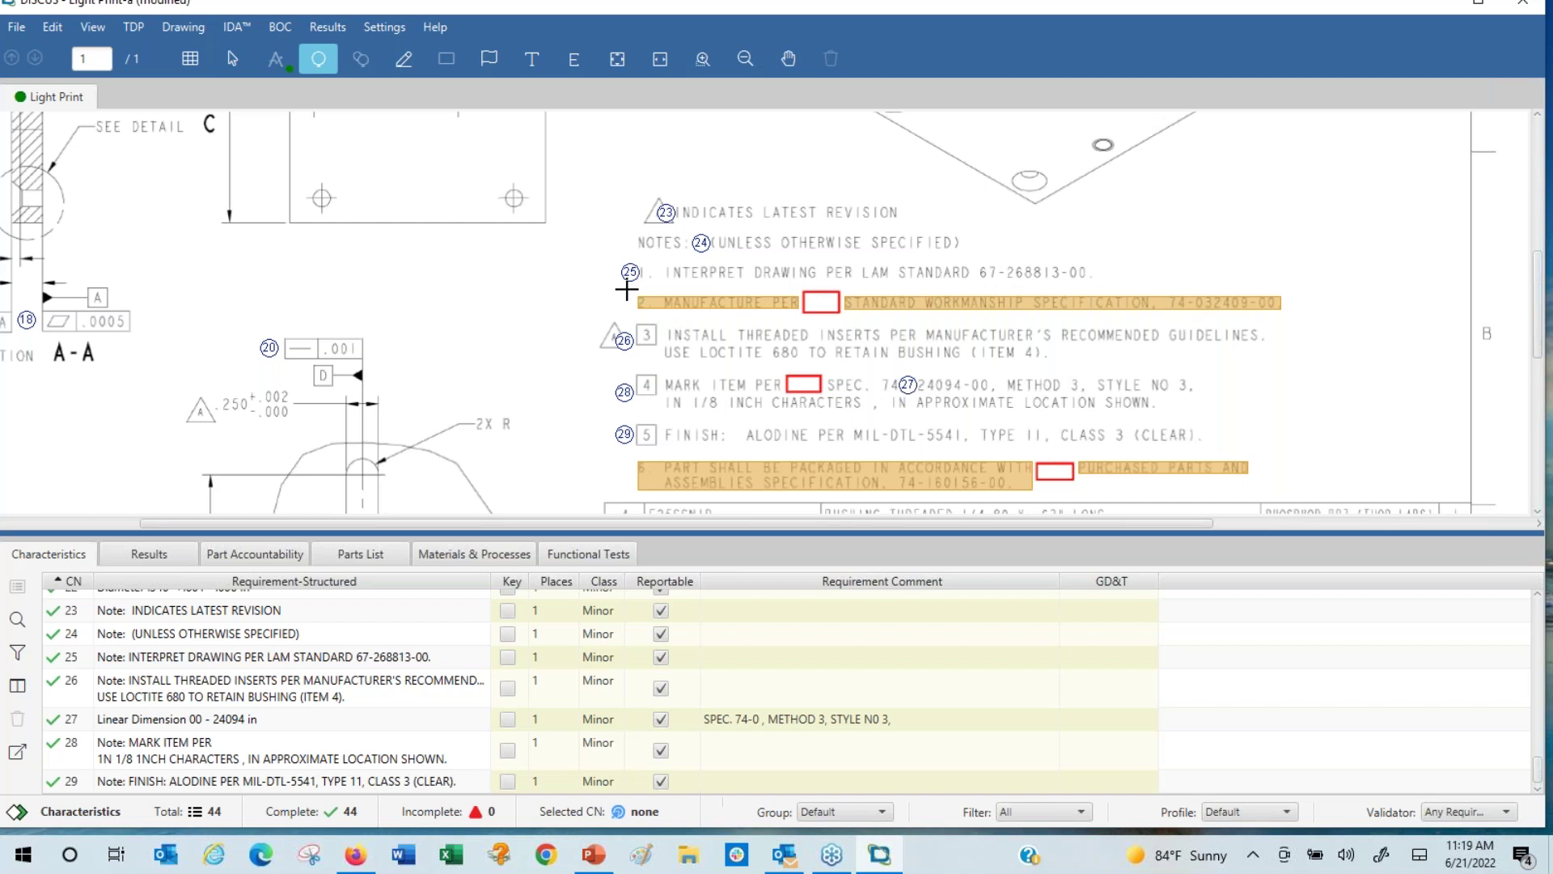
{"action": "left_click_drag", "start_coordinate": [627, 289], "coordinate": [1305, 321]}
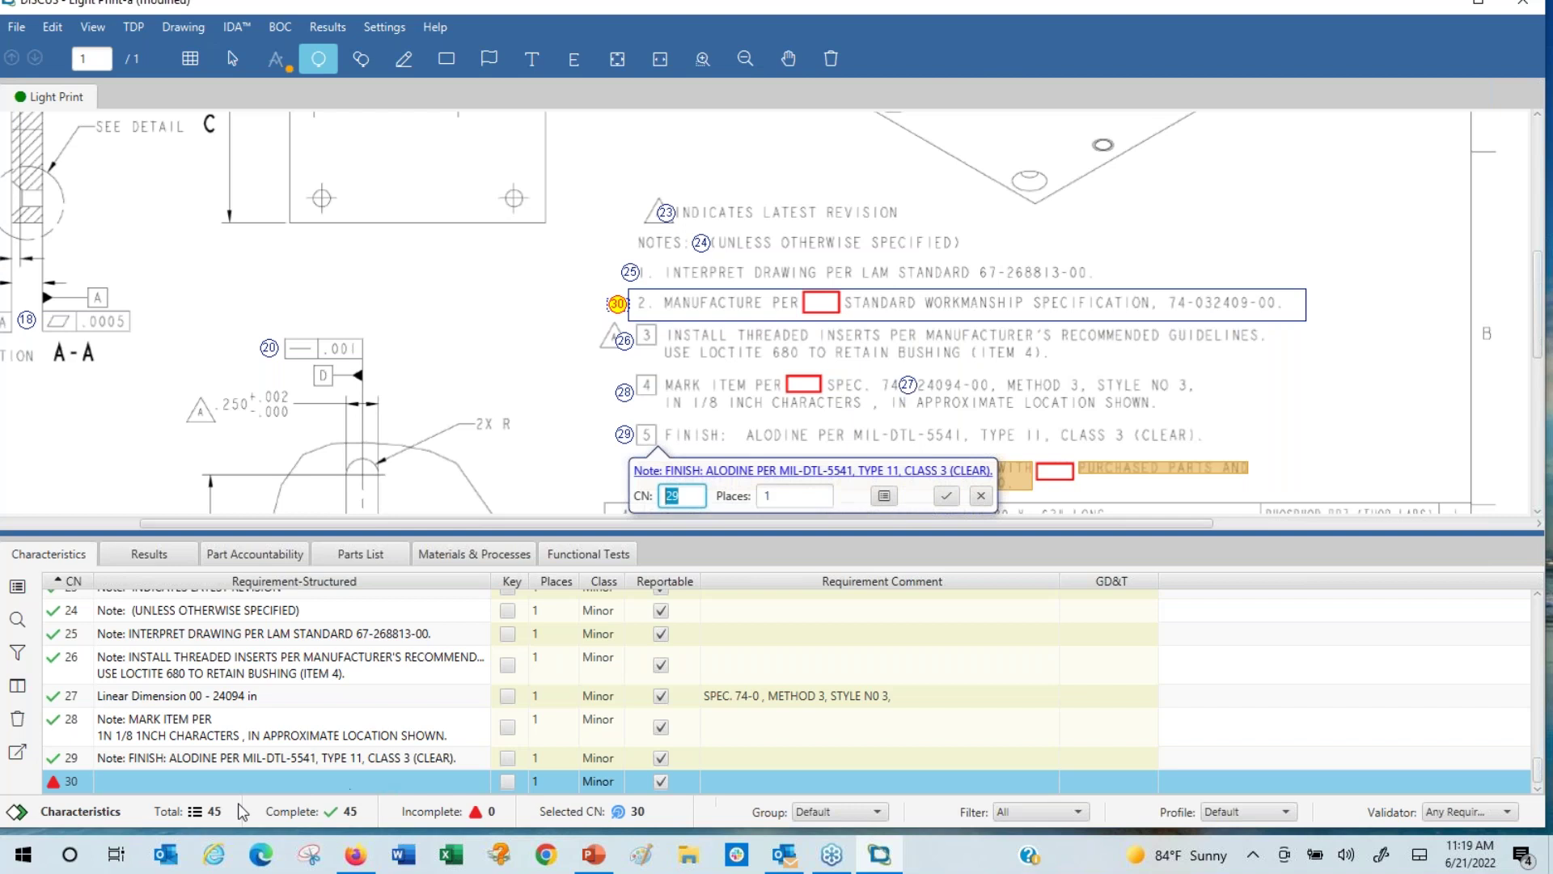
{"action": "left_click", "coordinate": [950, 503]}
{"action": "left_click", "coordinate": [946, 495]}
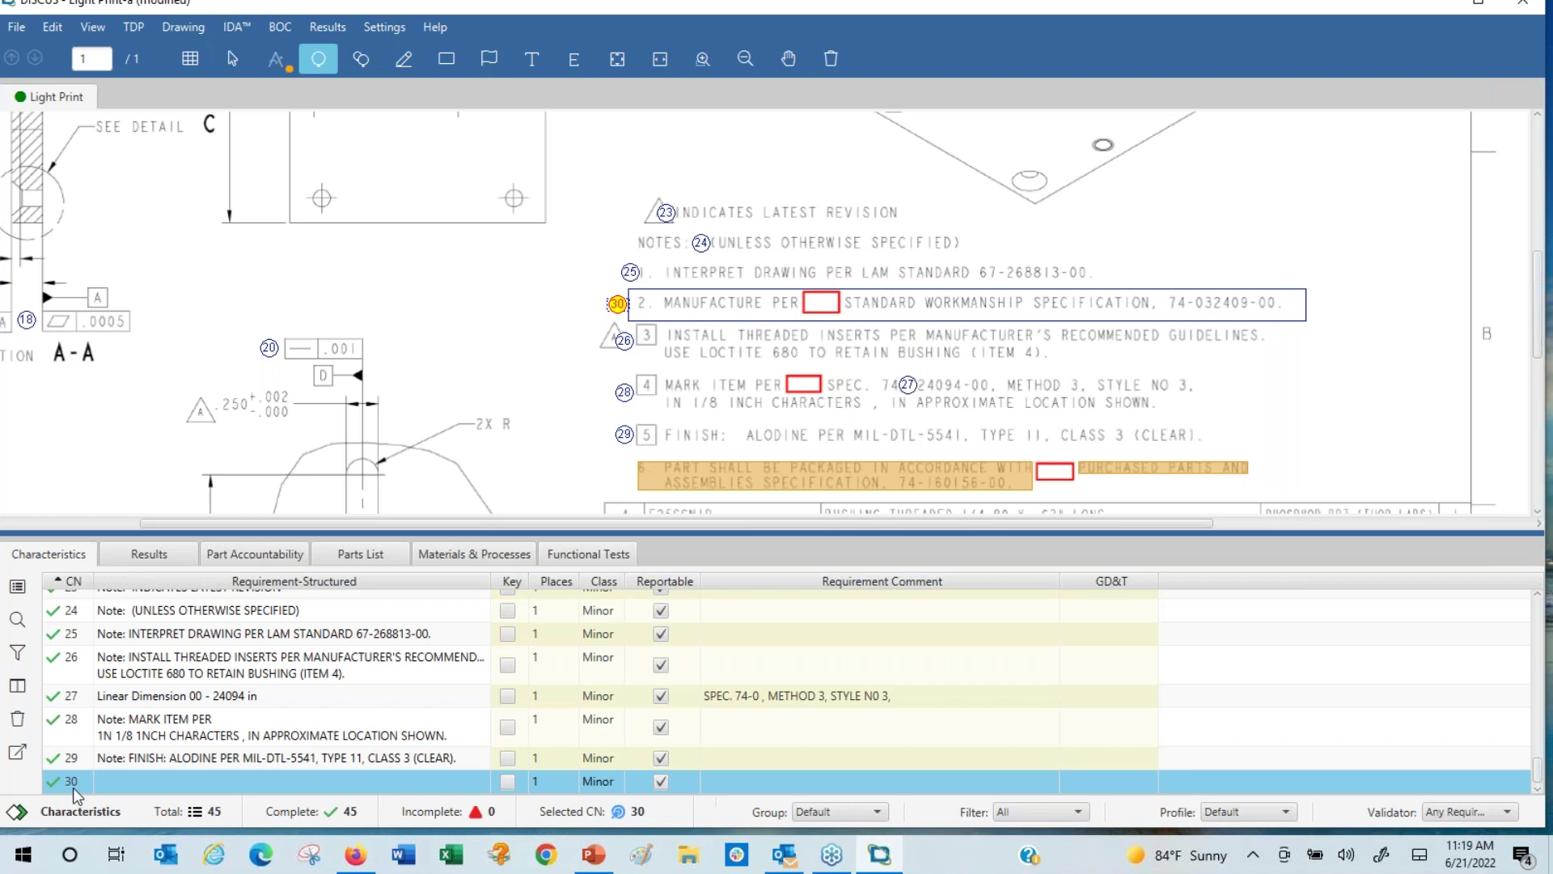
- Open the properties of note 2's characteristic, view its requirement image editing options, and close them
{"action": "left_click", "coordinate": [17, 585]}
{"action": "double_click", "coordinate": [618, 303]}
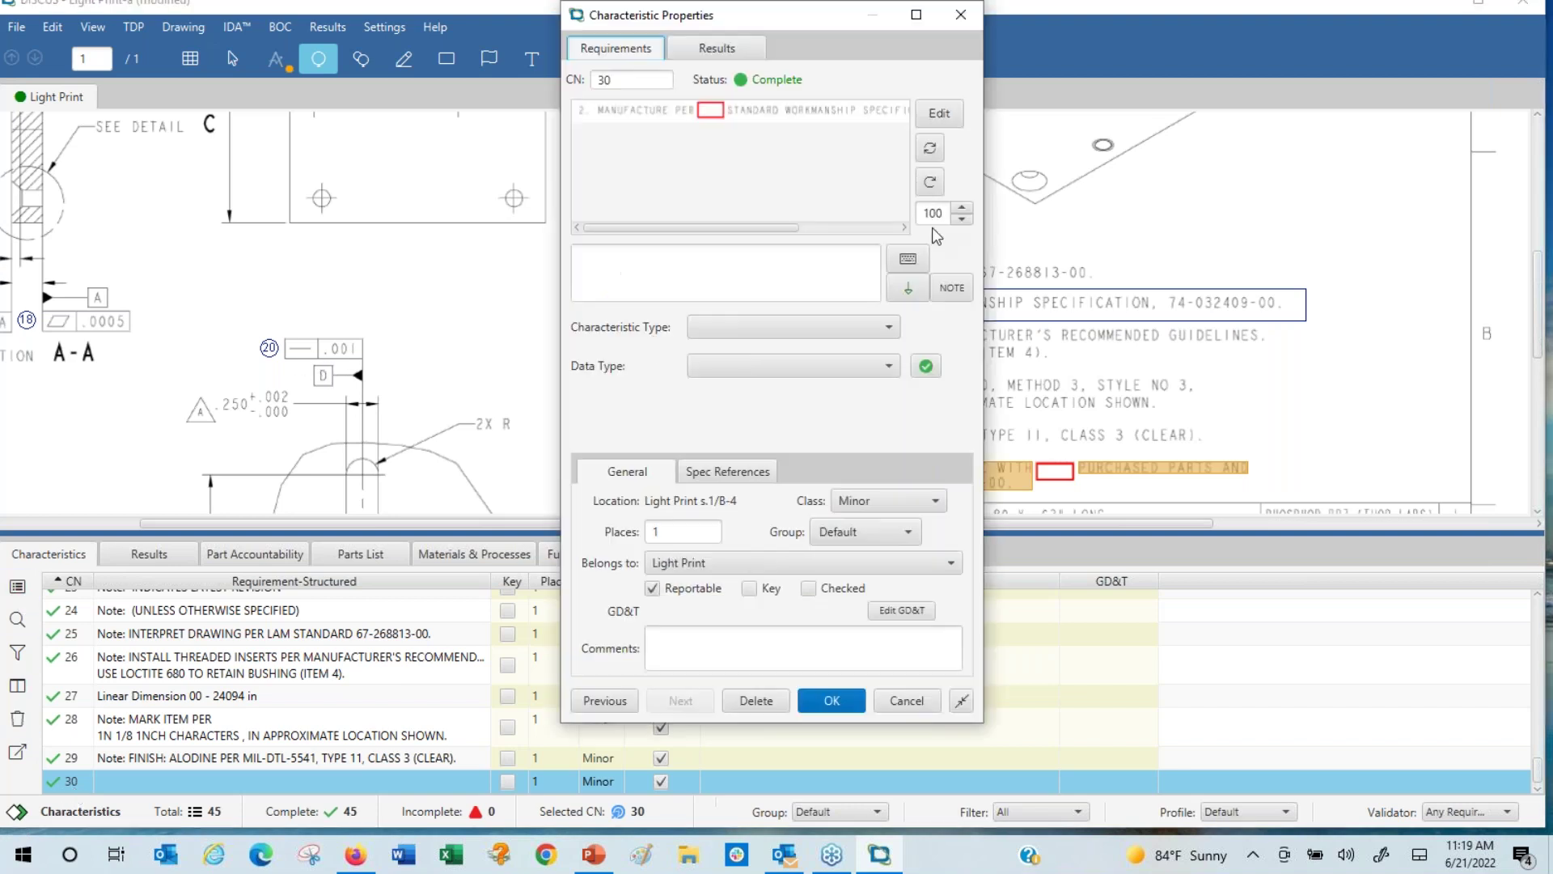
{"action": "left_click", "coordinate": [939, 114]}
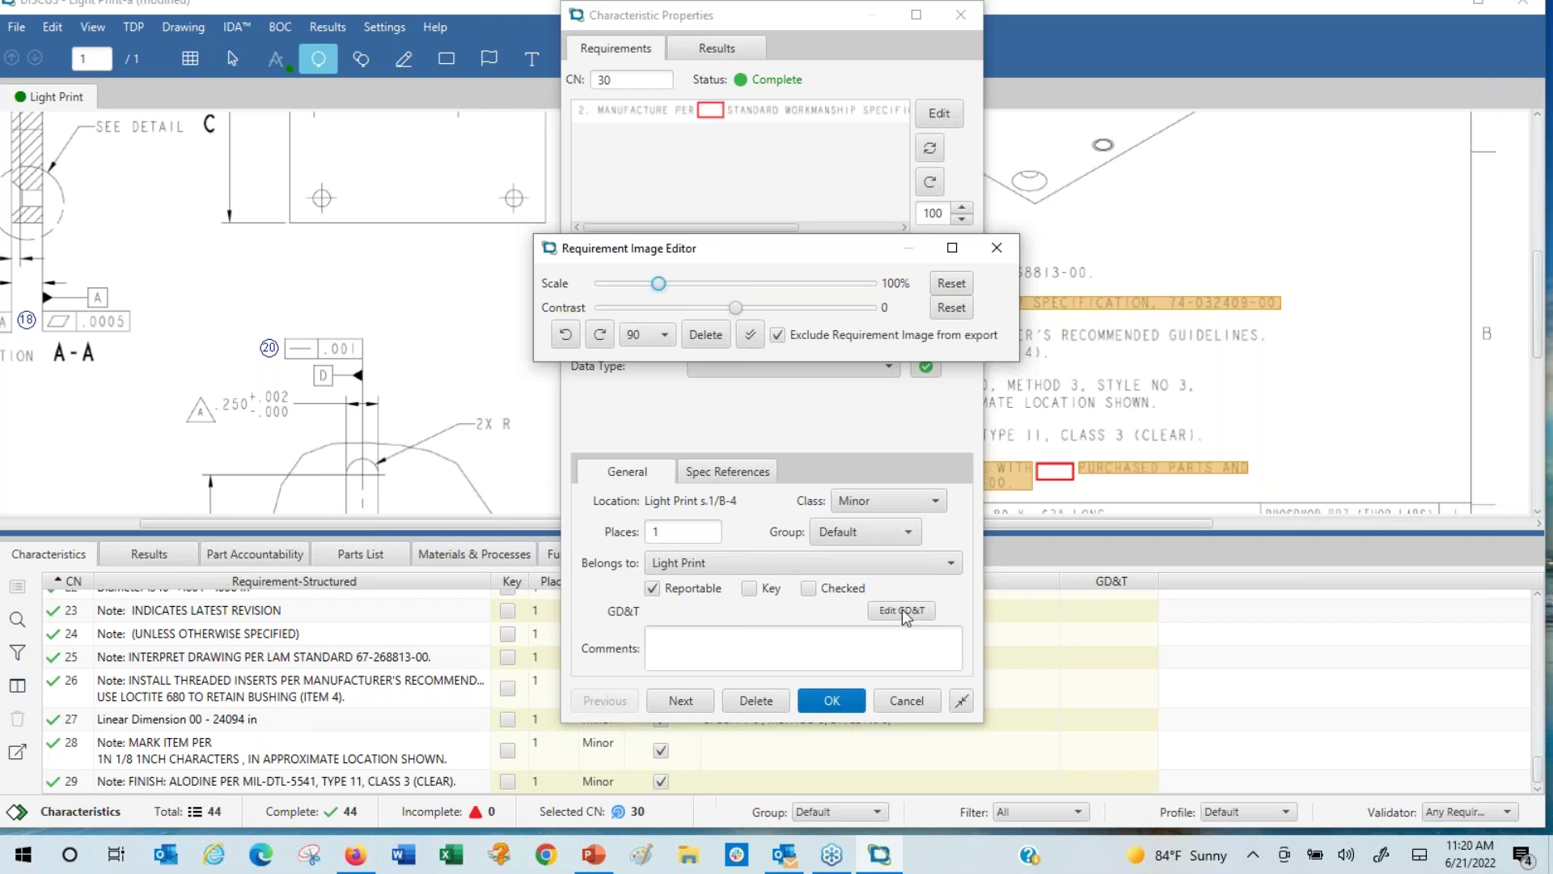
{"action": "left_click", "coordinate": [996, 247]}
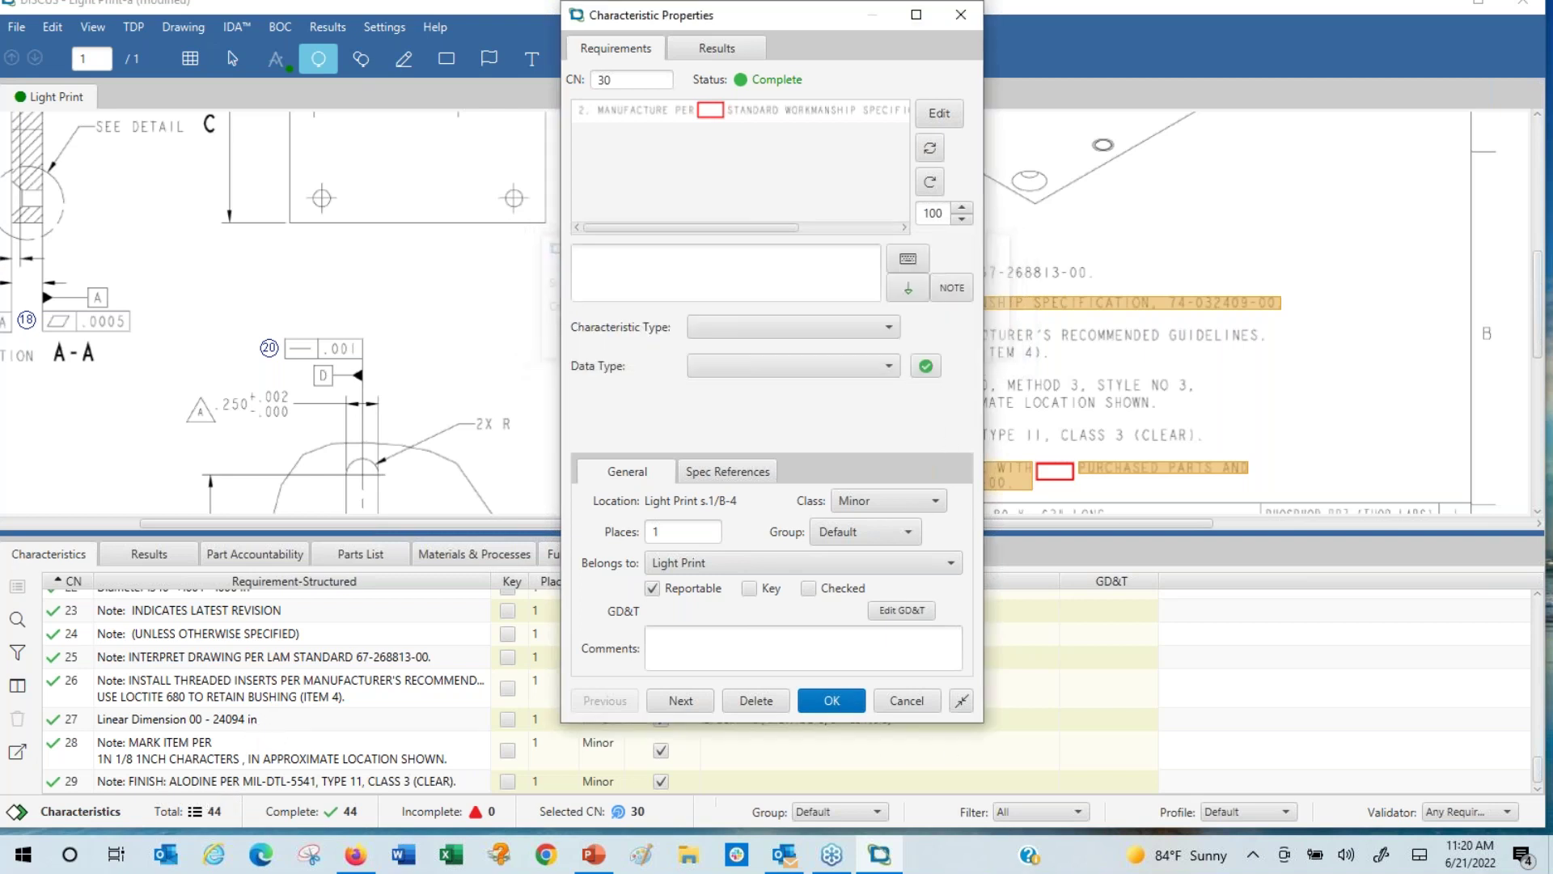
{"action": "left_click", "coordinate": [847, 707]}
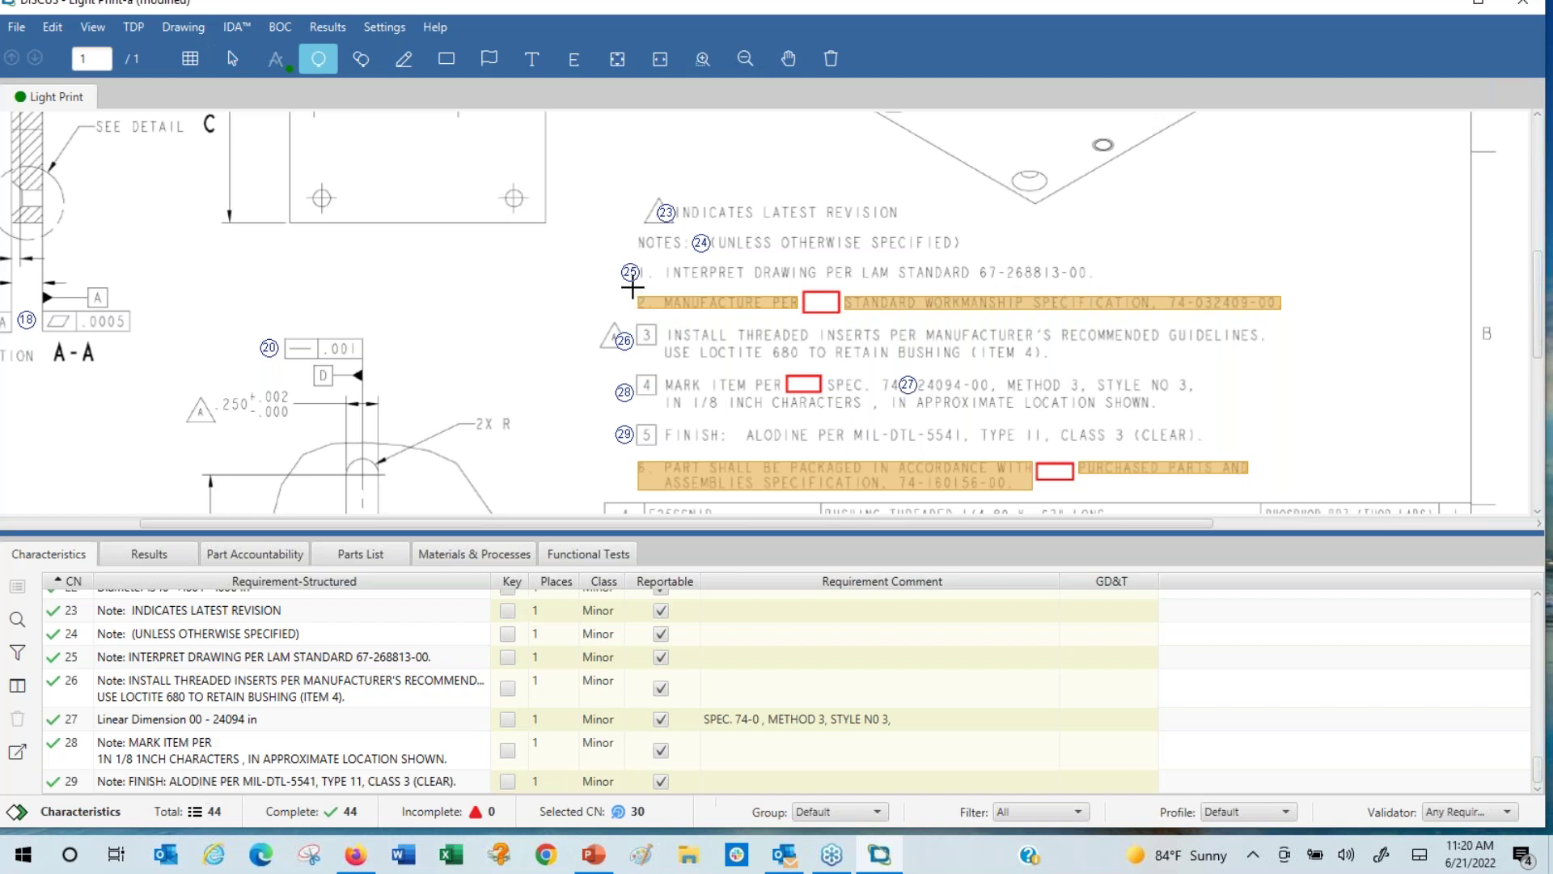
- Balloon the full line of note 2 again as a single note characteristic and open its properties
{"action": "mouse_move", "coordinate": [633, 287]}
{"action": "left_mouse_down"}
{"action": "mouse_move", "coordinate": [768, 323]}
{"action": "mouse_move", "coordinate": [1304, 322]}
{"action": "left_mouse_up"}
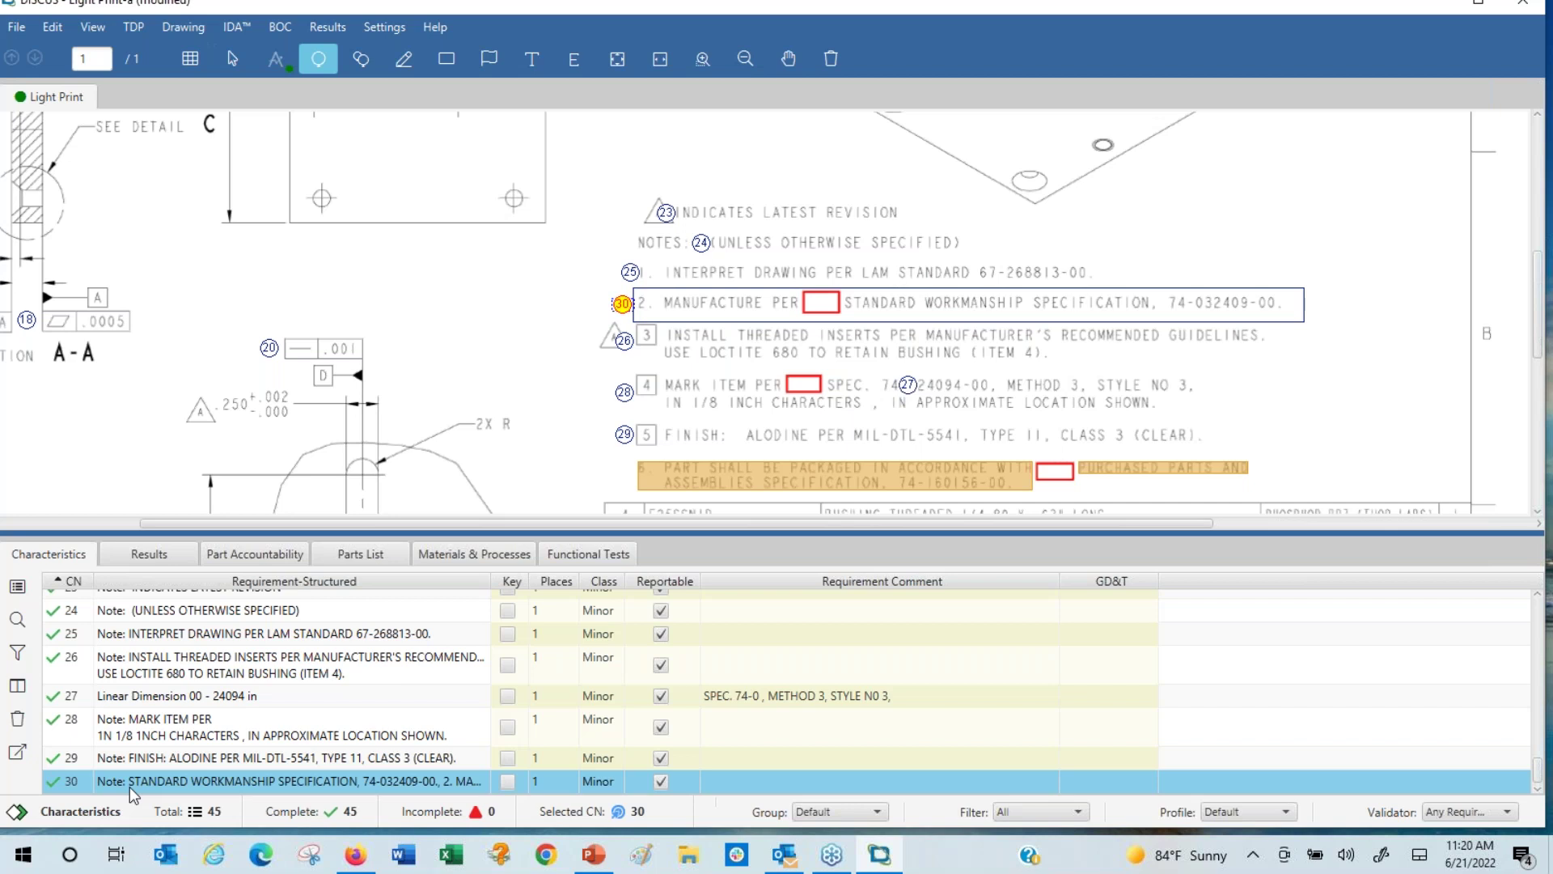
{"action": "left_click", "coordinate": [17, 585]}
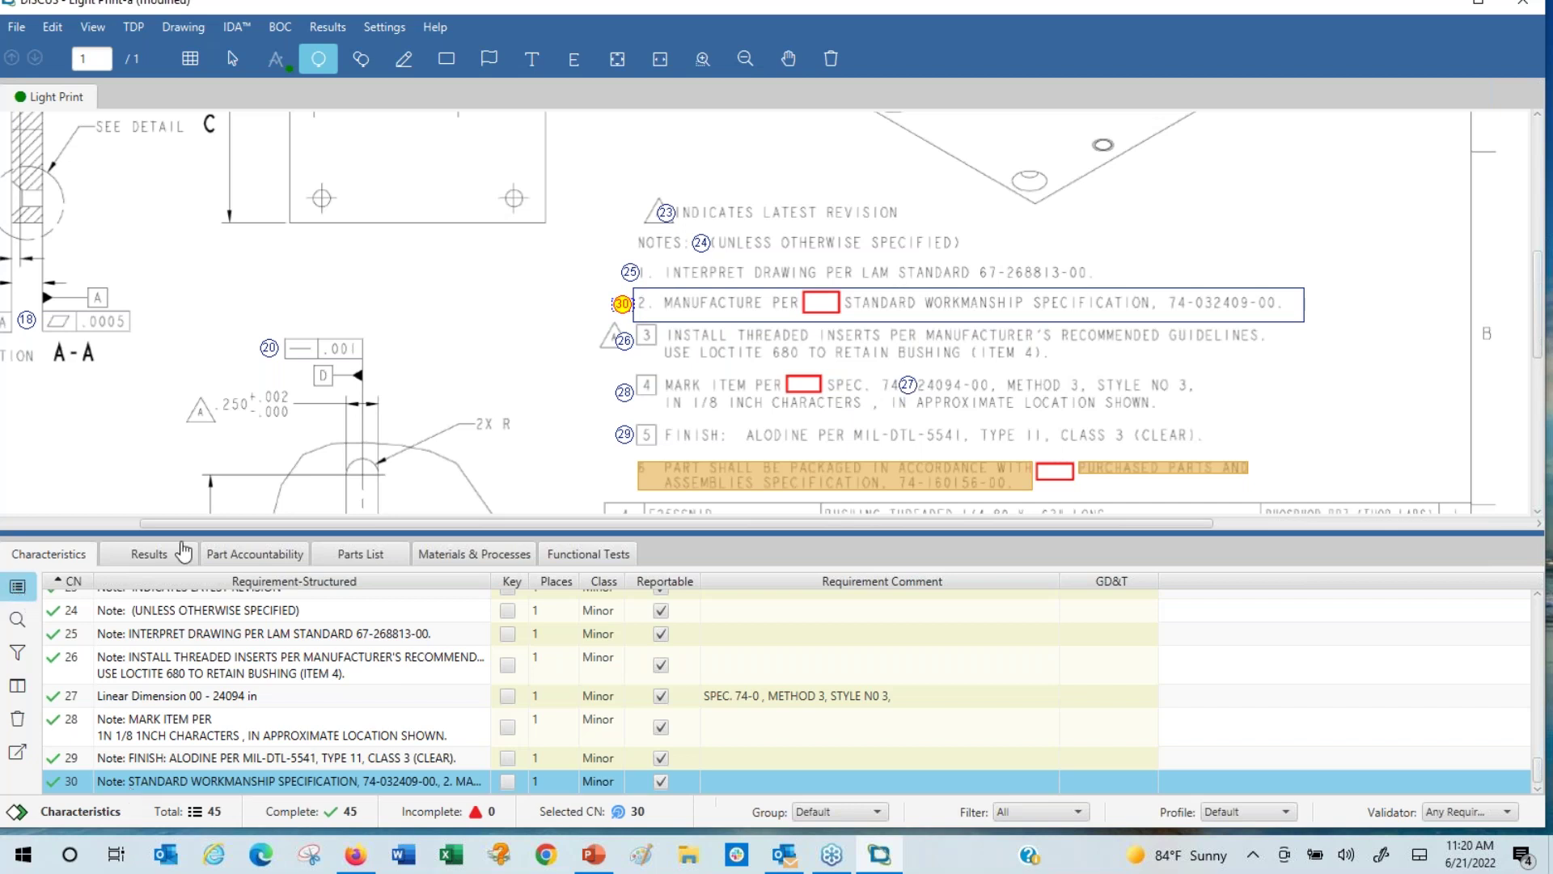
{"action": "double_click", "coordinate": [243, 780]}
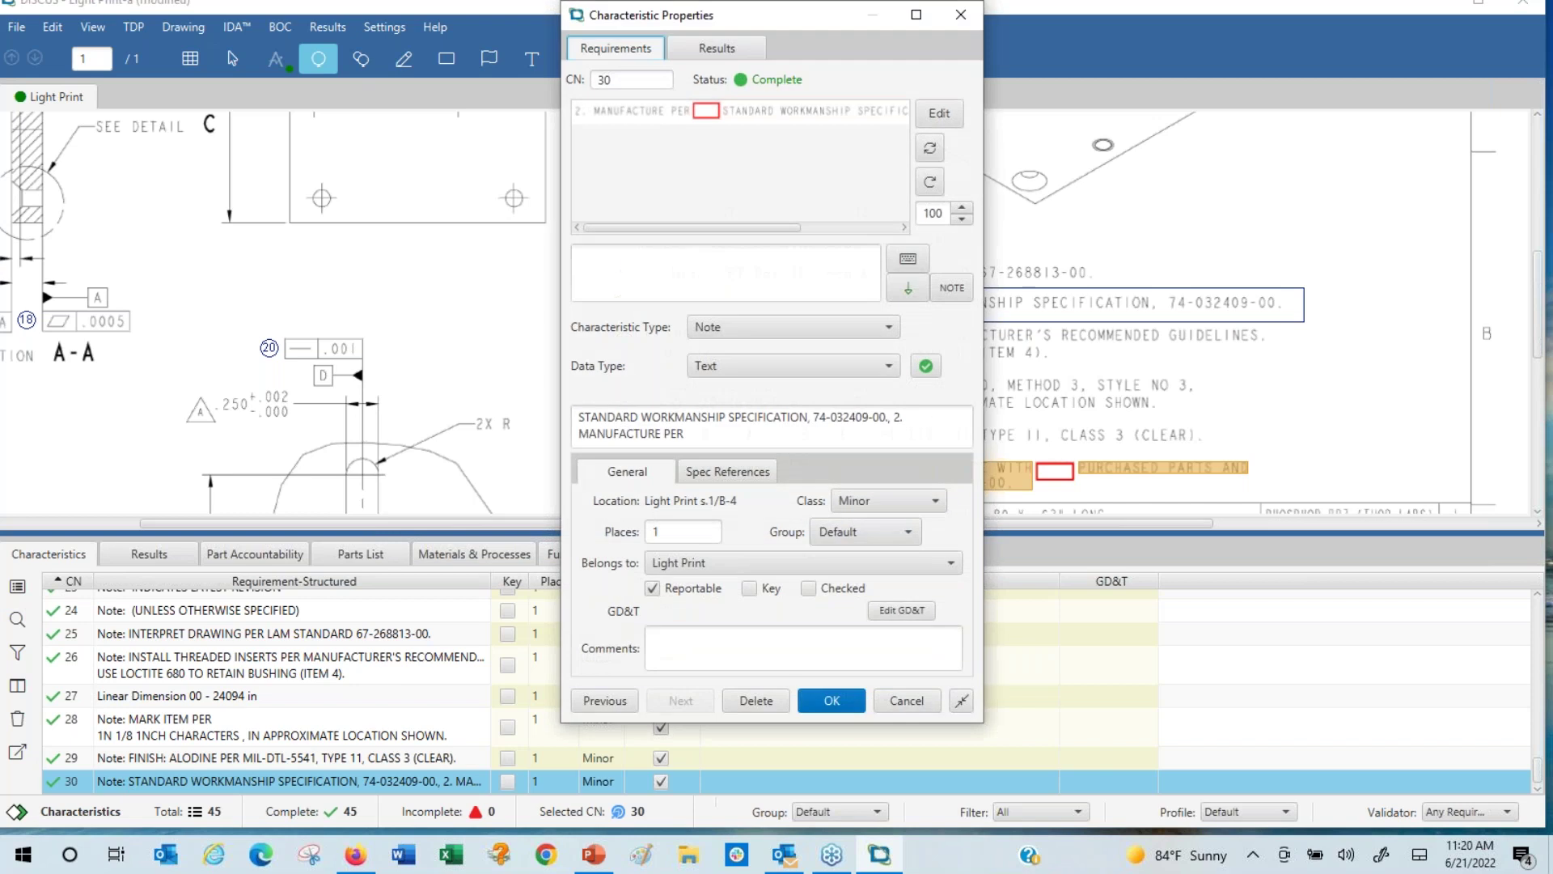
- View the symbol palette, try evaluating 1.23 as the requirement text of note 2's characteristic, and discard the change
{"action": "left_click", "coordinate": [909, 260]}
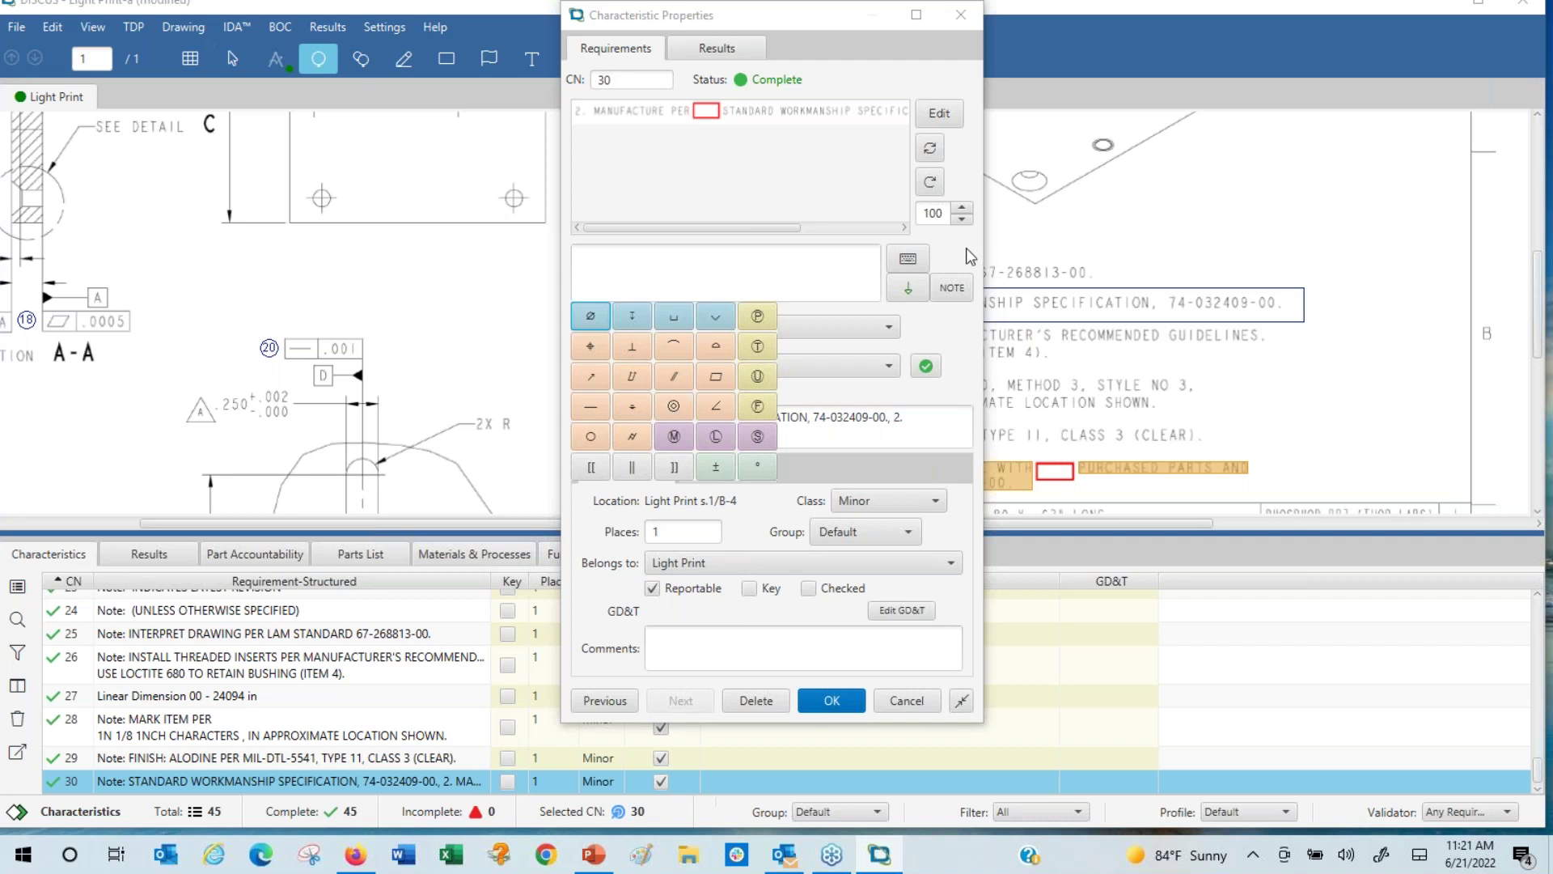
{"action": "left_click", "coordinate": [908, 258]}
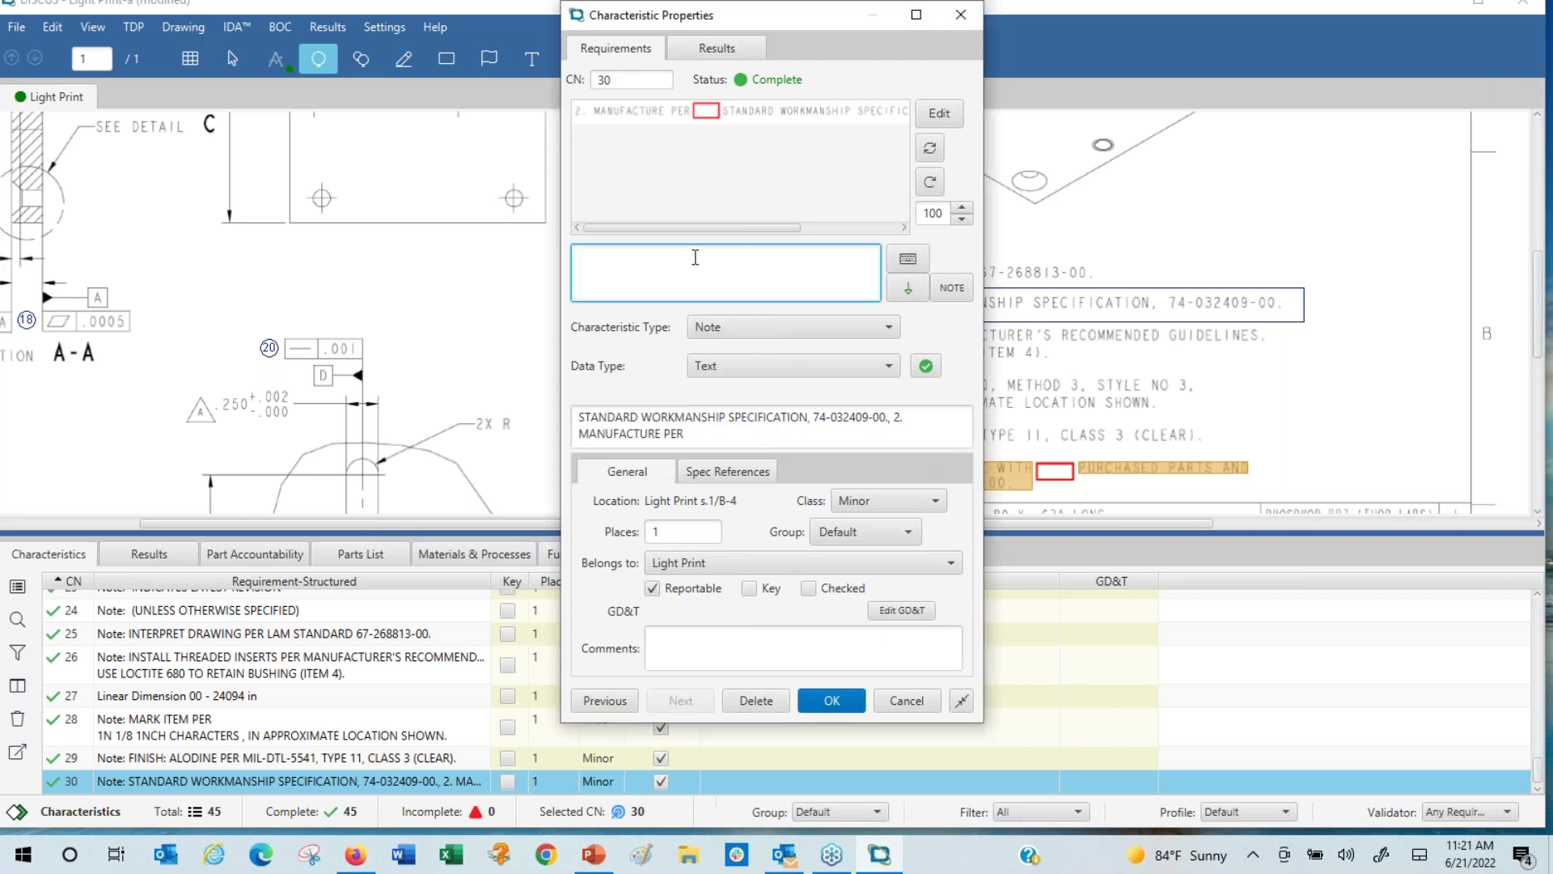
{"action": "type", "text": "1.23"}
{"action": "left_click", "coordinate": [913, 293]}
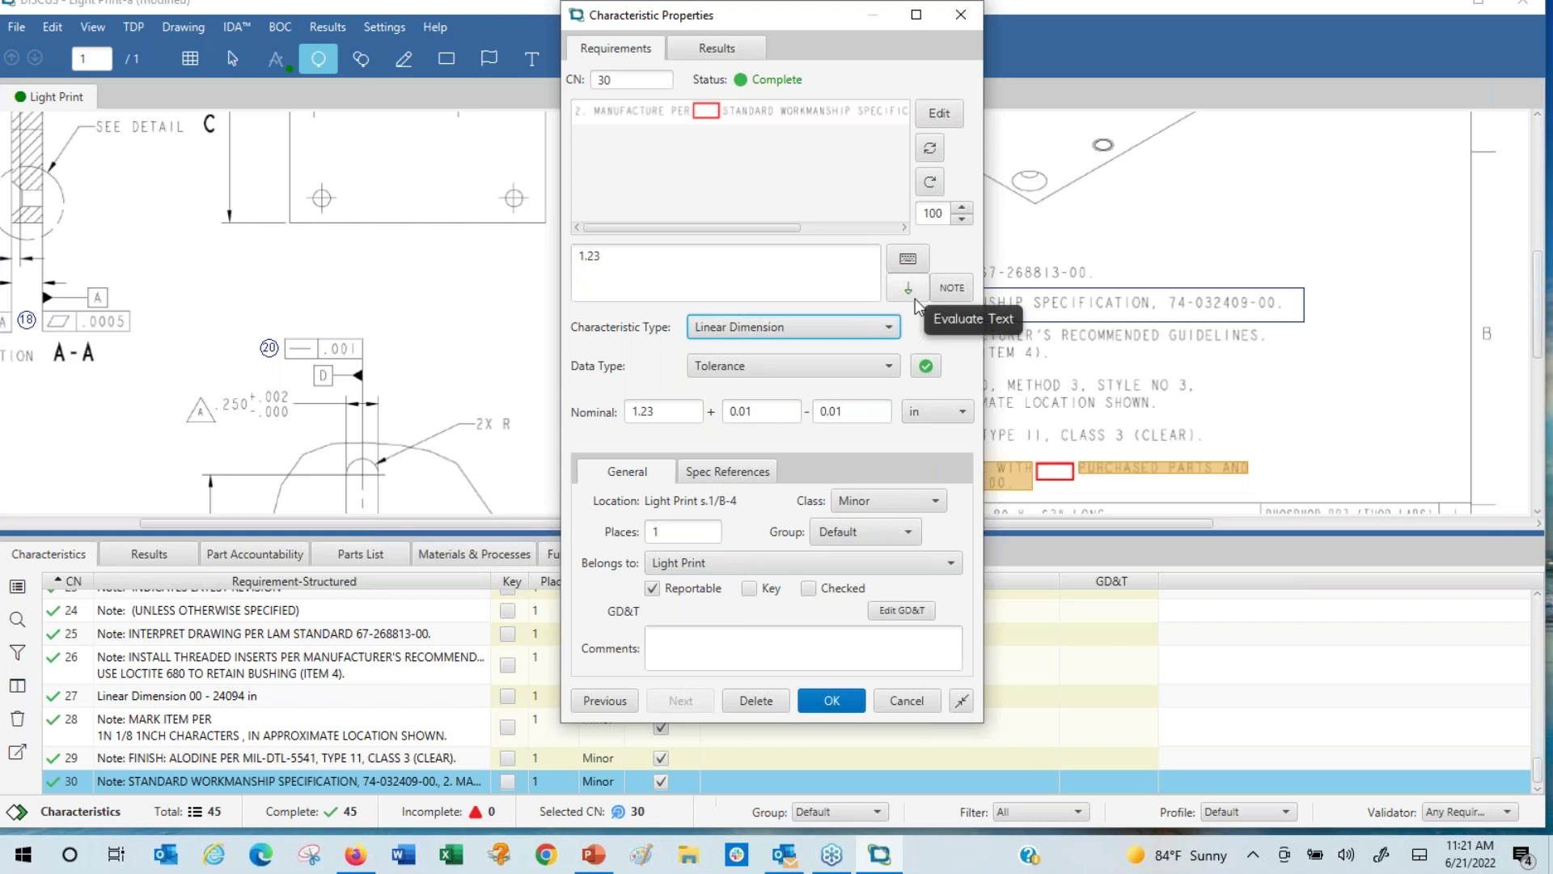
{"action": "left_click", "coordinate": [905, 700]}
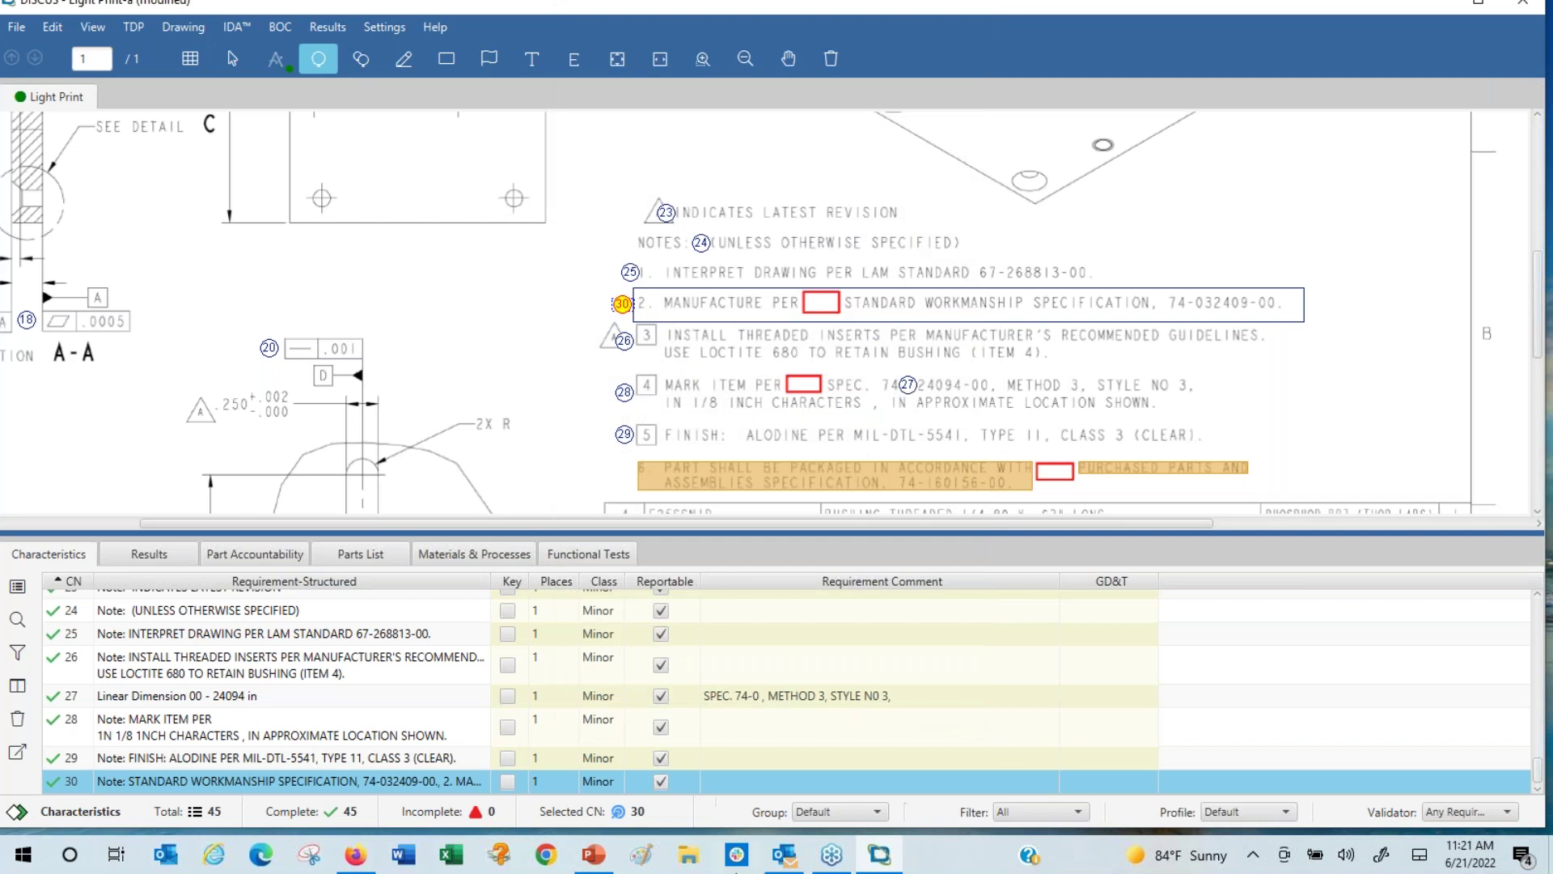
- Switch to the PowerPoint training presentation, review the DISCUS Training Agenda slide, and return to DISCUS
{"action": "mouse_move", "coordinate": [594, 854]}
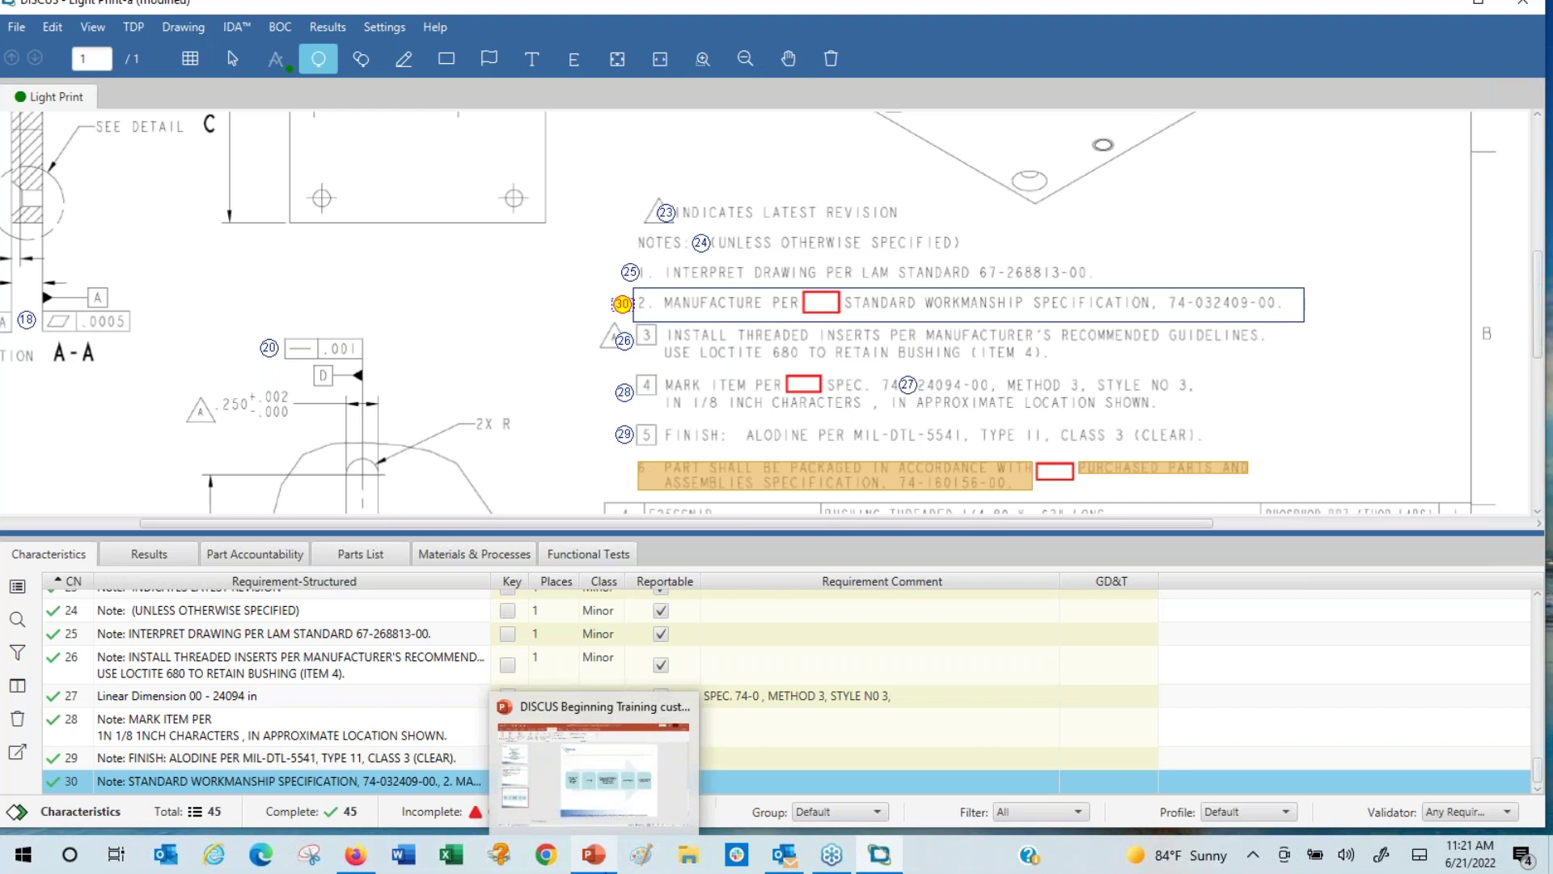
{"action": "left_click", "coordinate": [617, 813]}
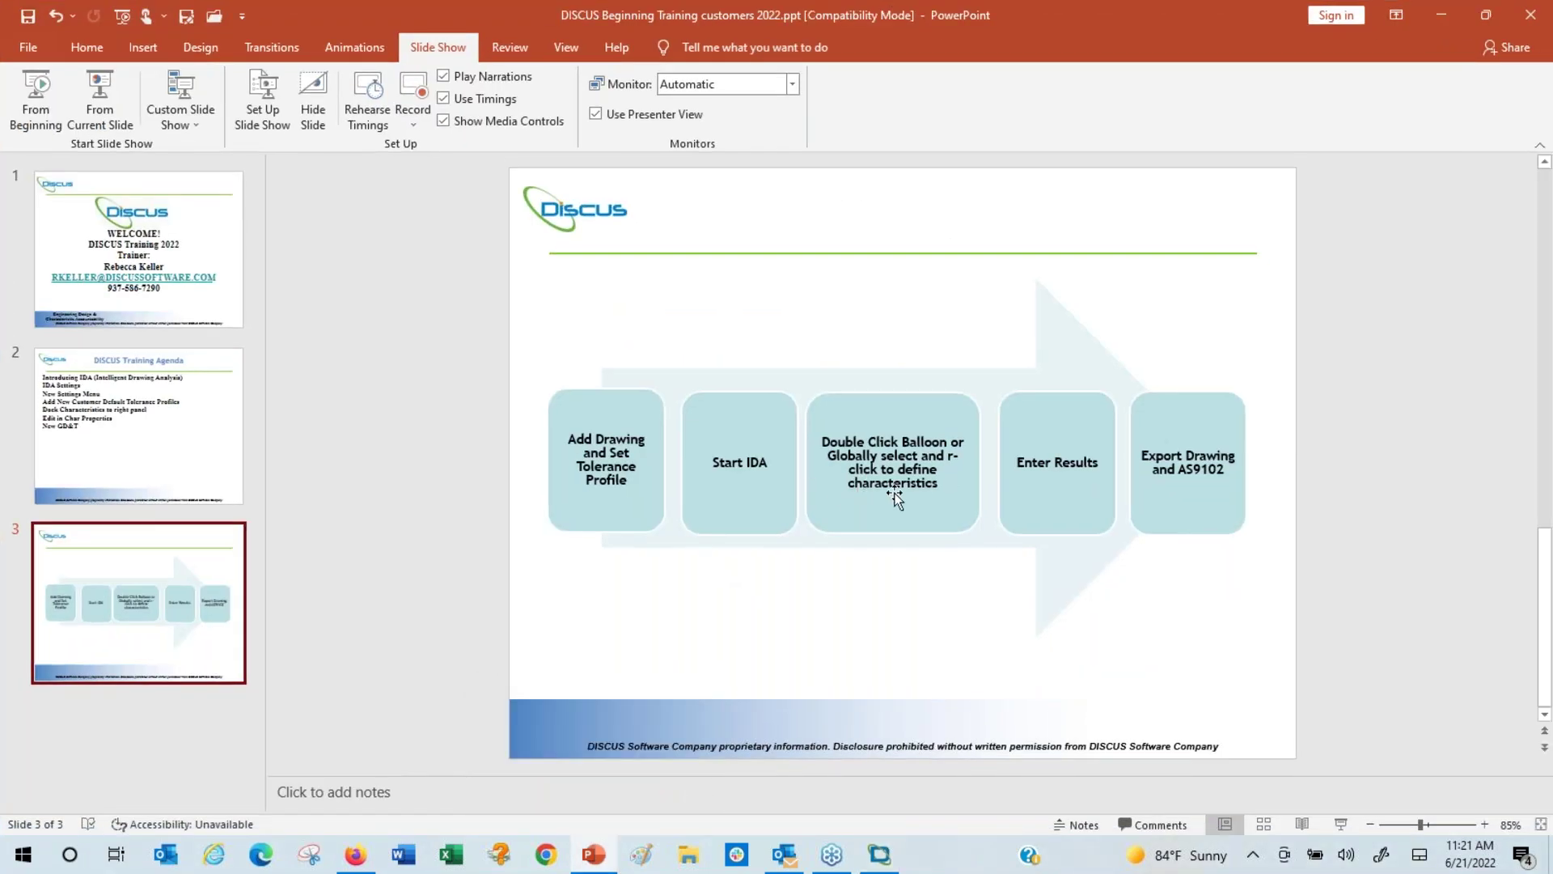
{"action": "left_click", "coordinate": [203, 452]}
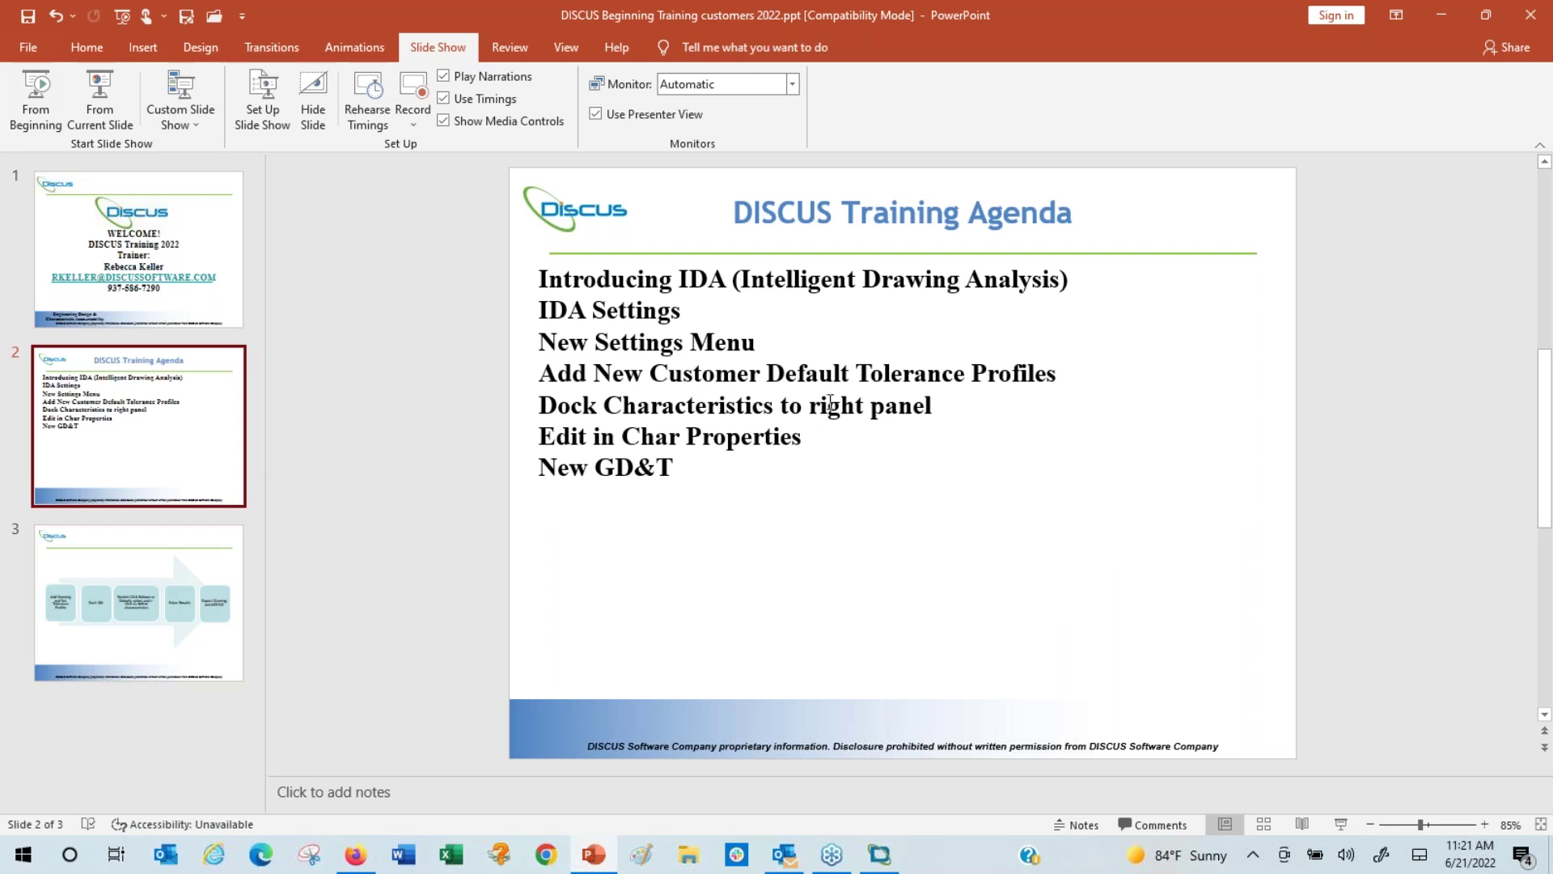
{"action": "key", "text": "alt+Tab"}
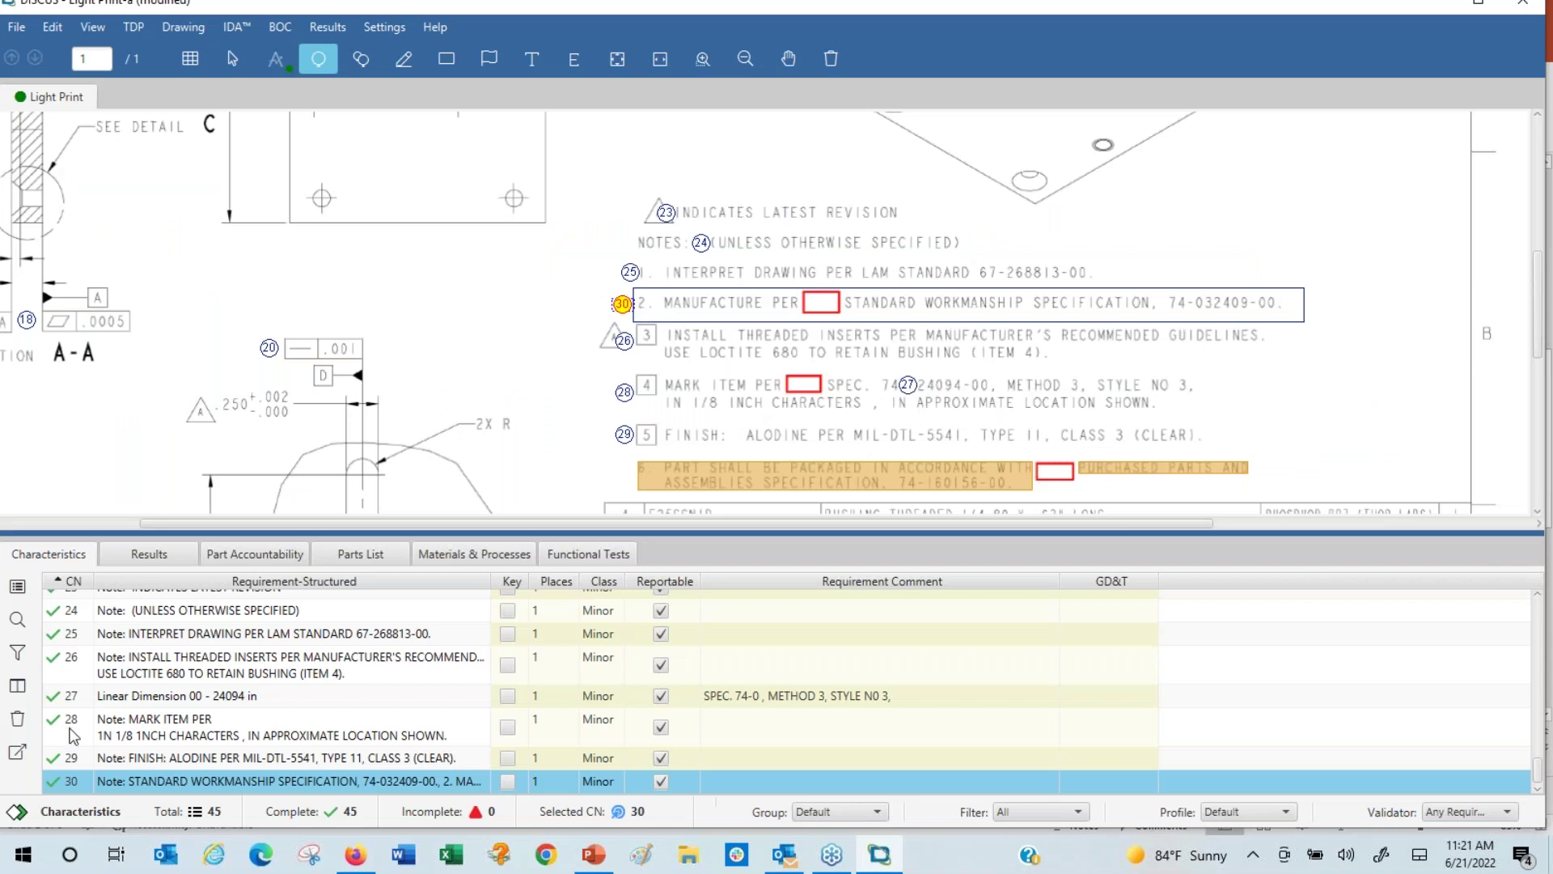
- Open the properties of characteristic 27, the 24094-00 item in note 4, and dock them beside the drawing
{"action": "left_click", "coordinate": [81, 701]}
{"action": "left_click", "coordinate": [17, 619]}
{"action": "left_click", "coordinate": [17, 586]}
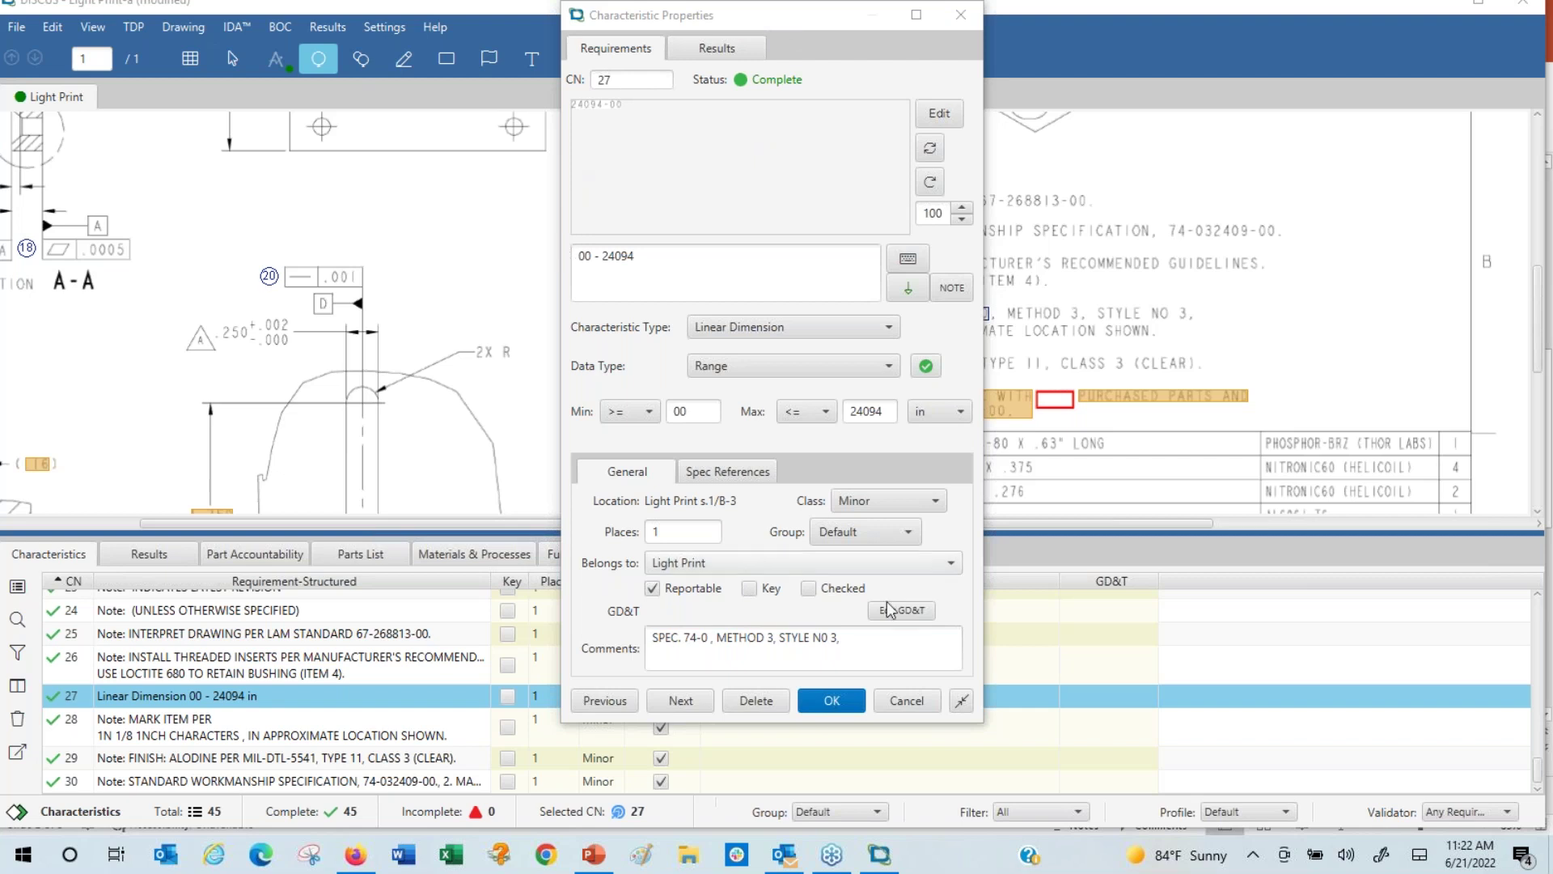
{"action": "left_click", "coordinate": [962, 701]}
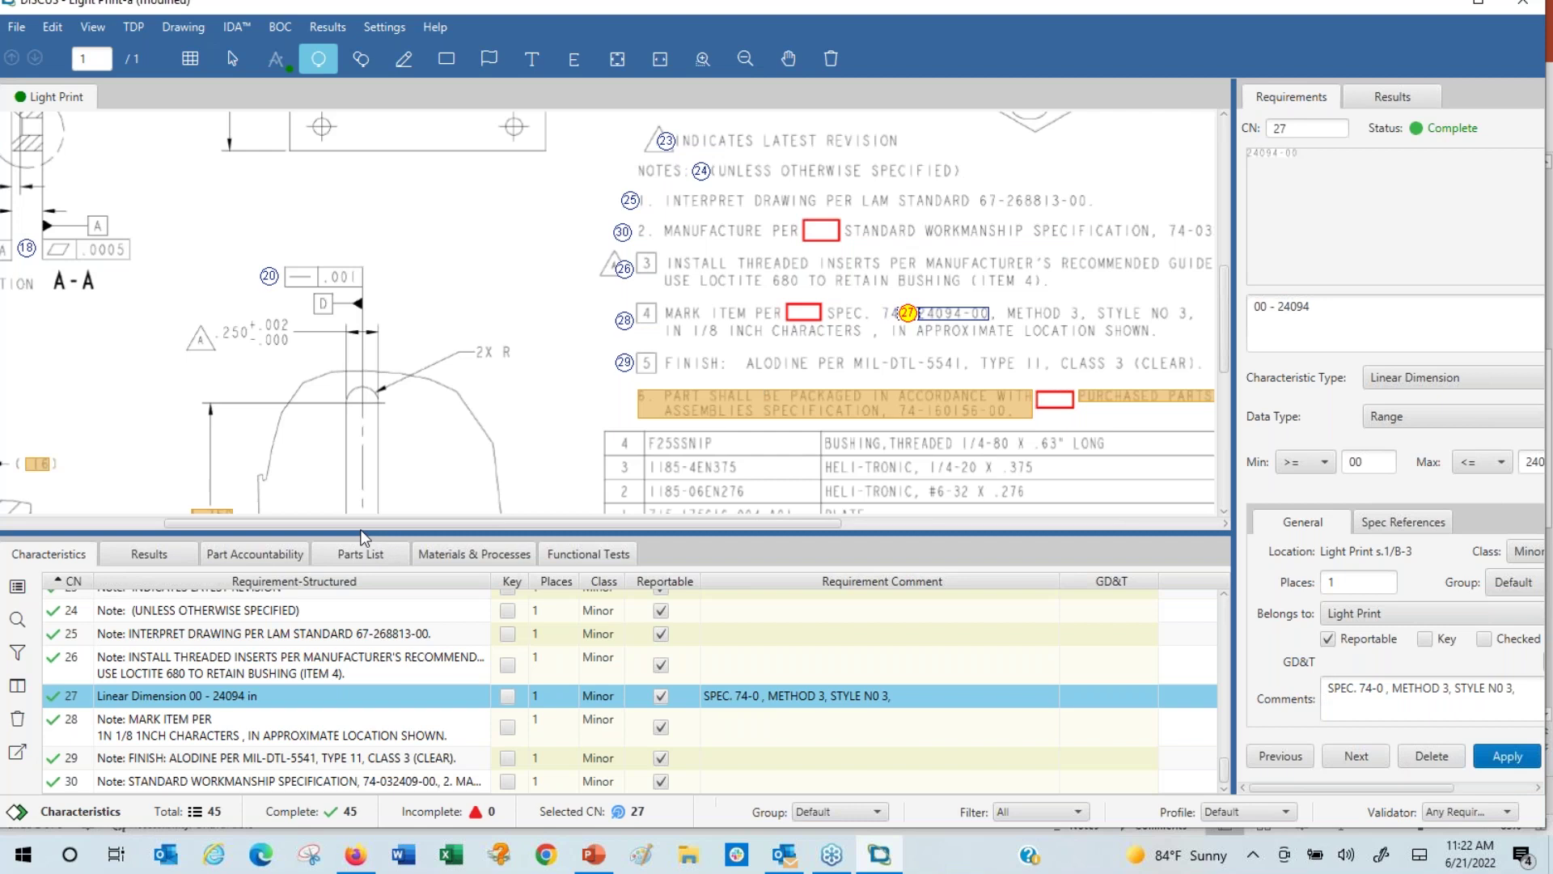
- Reposition the DISCUS window and maximize it so the docked properties fit on the screen
{"action": "double_click", "coordinate": [1297, 23]}
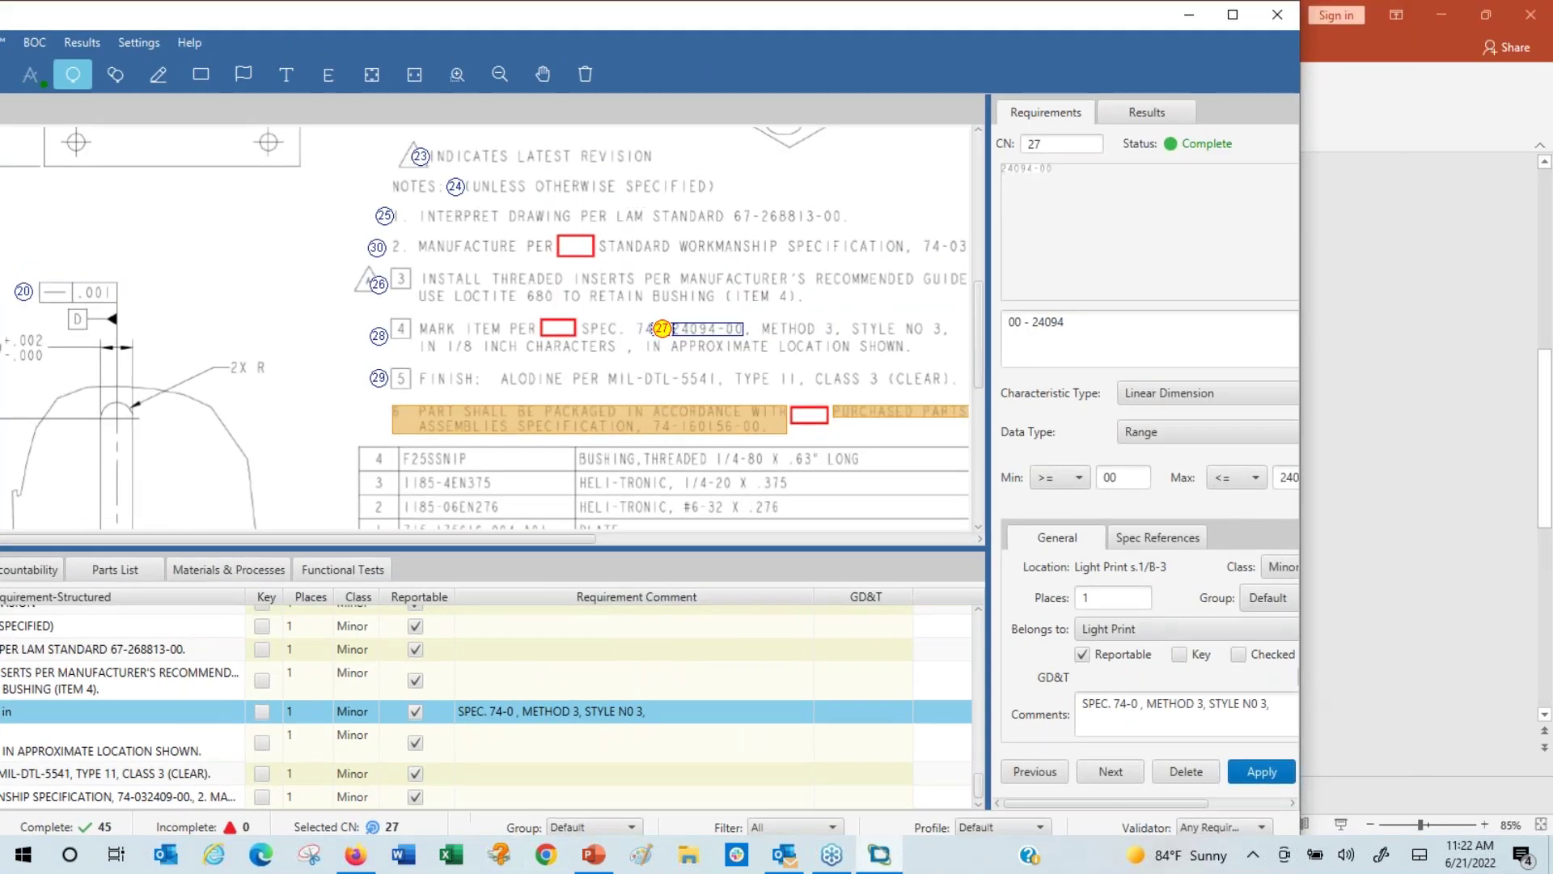
{"action": "left_click_drag", "start_coordinate": [1300, 690], "coordinate": [1304, 690]}
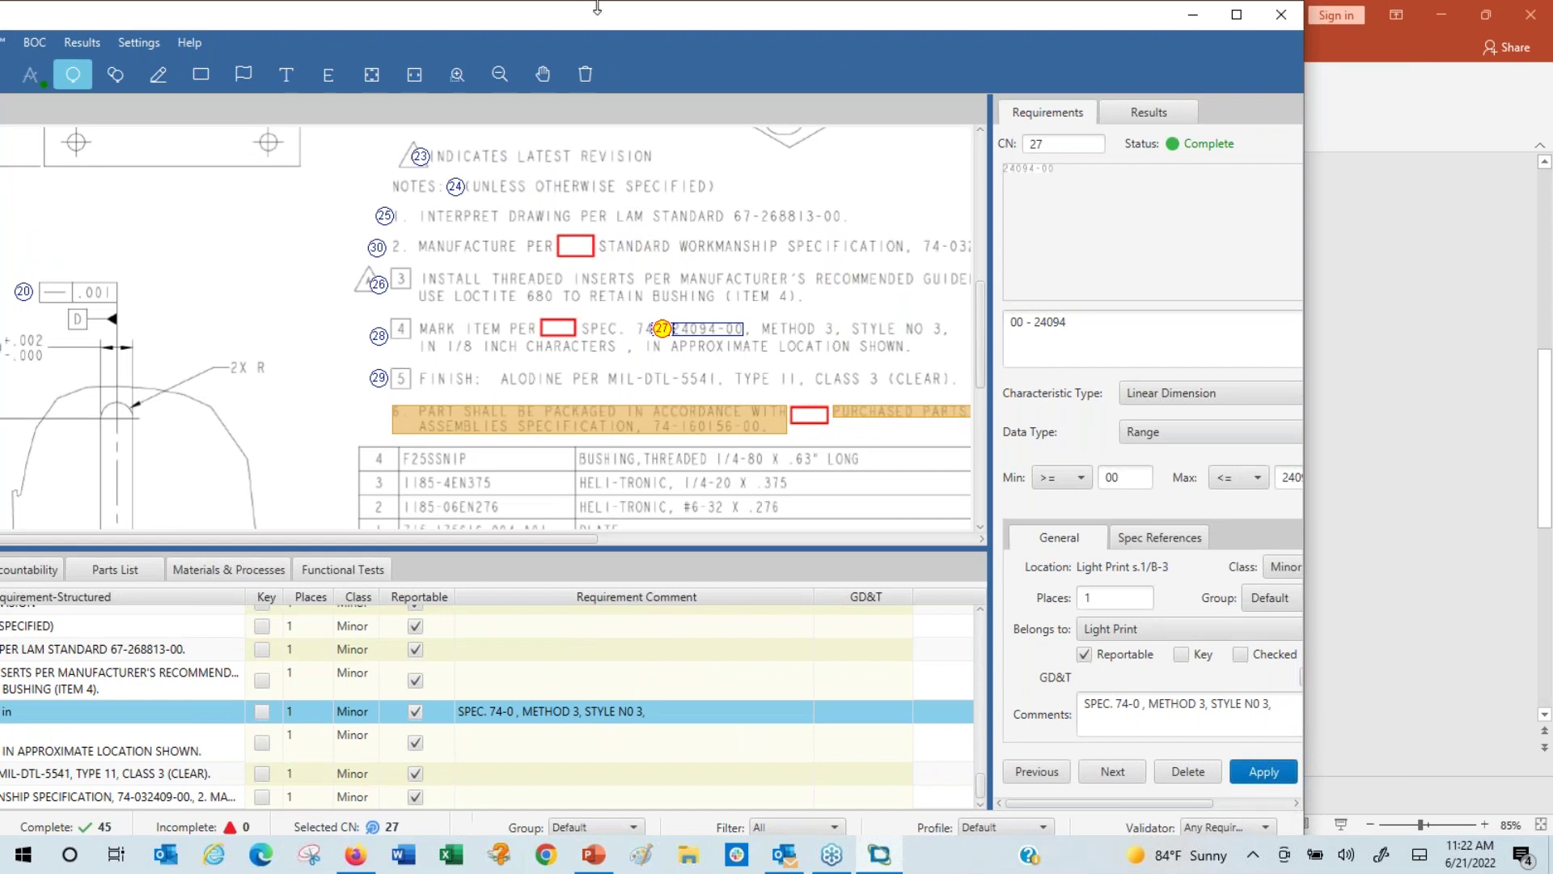
{"action": "left_click_drag", "start_coordinate": [741, 16], "coordinate": [757, 17]}
{"action": "double_click", "coordinate": [757, 17]}
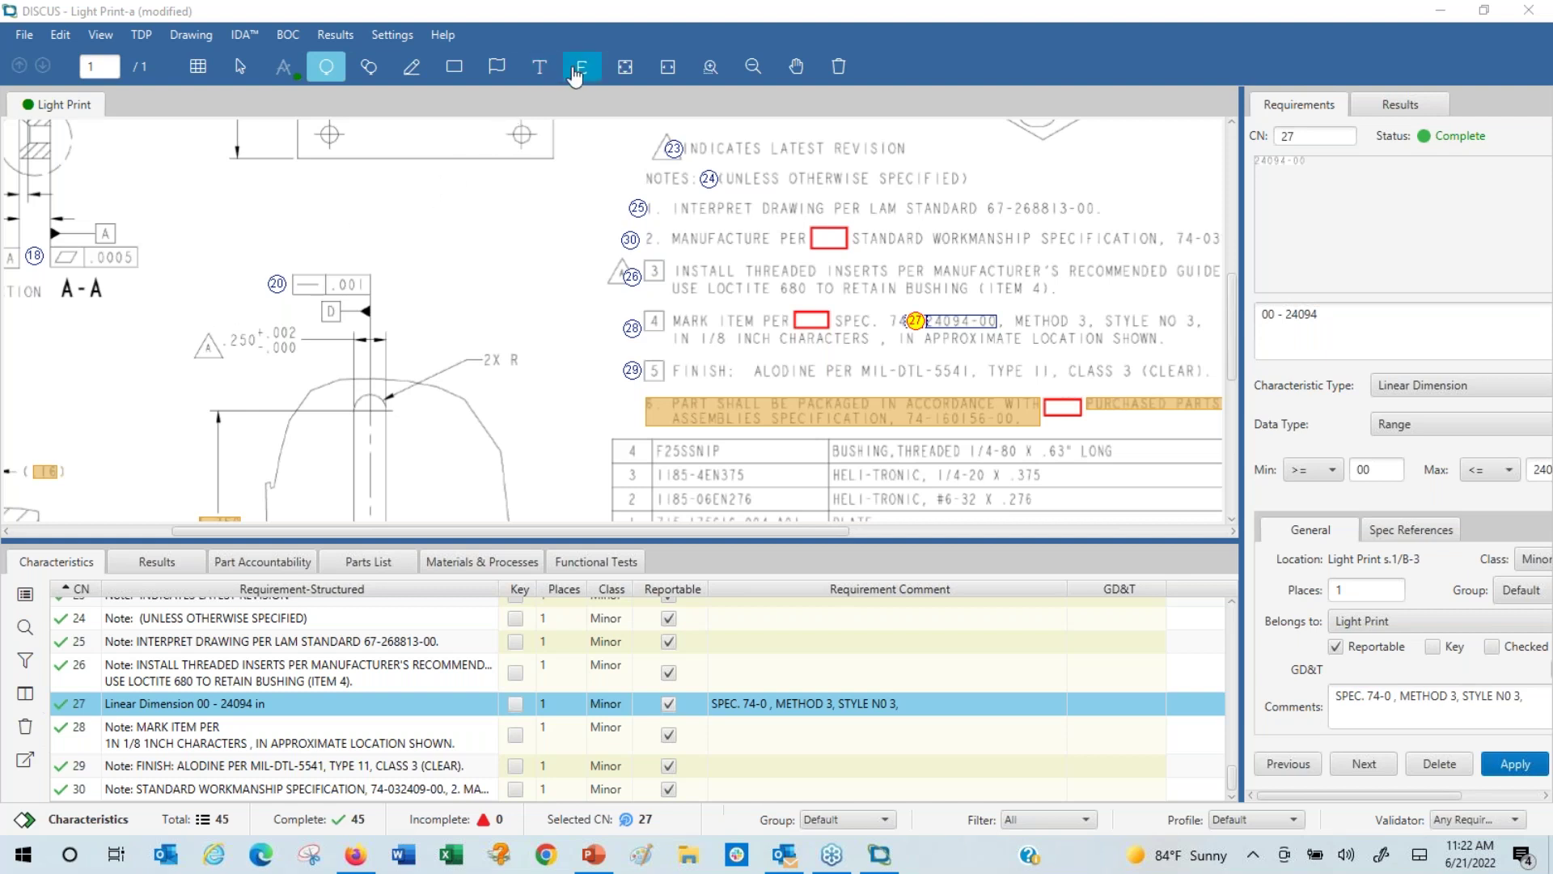
- Examine the whole drawing and the area around details C and D with the properties docked
{"action": "left_click", "coordinate": [627, 68]}
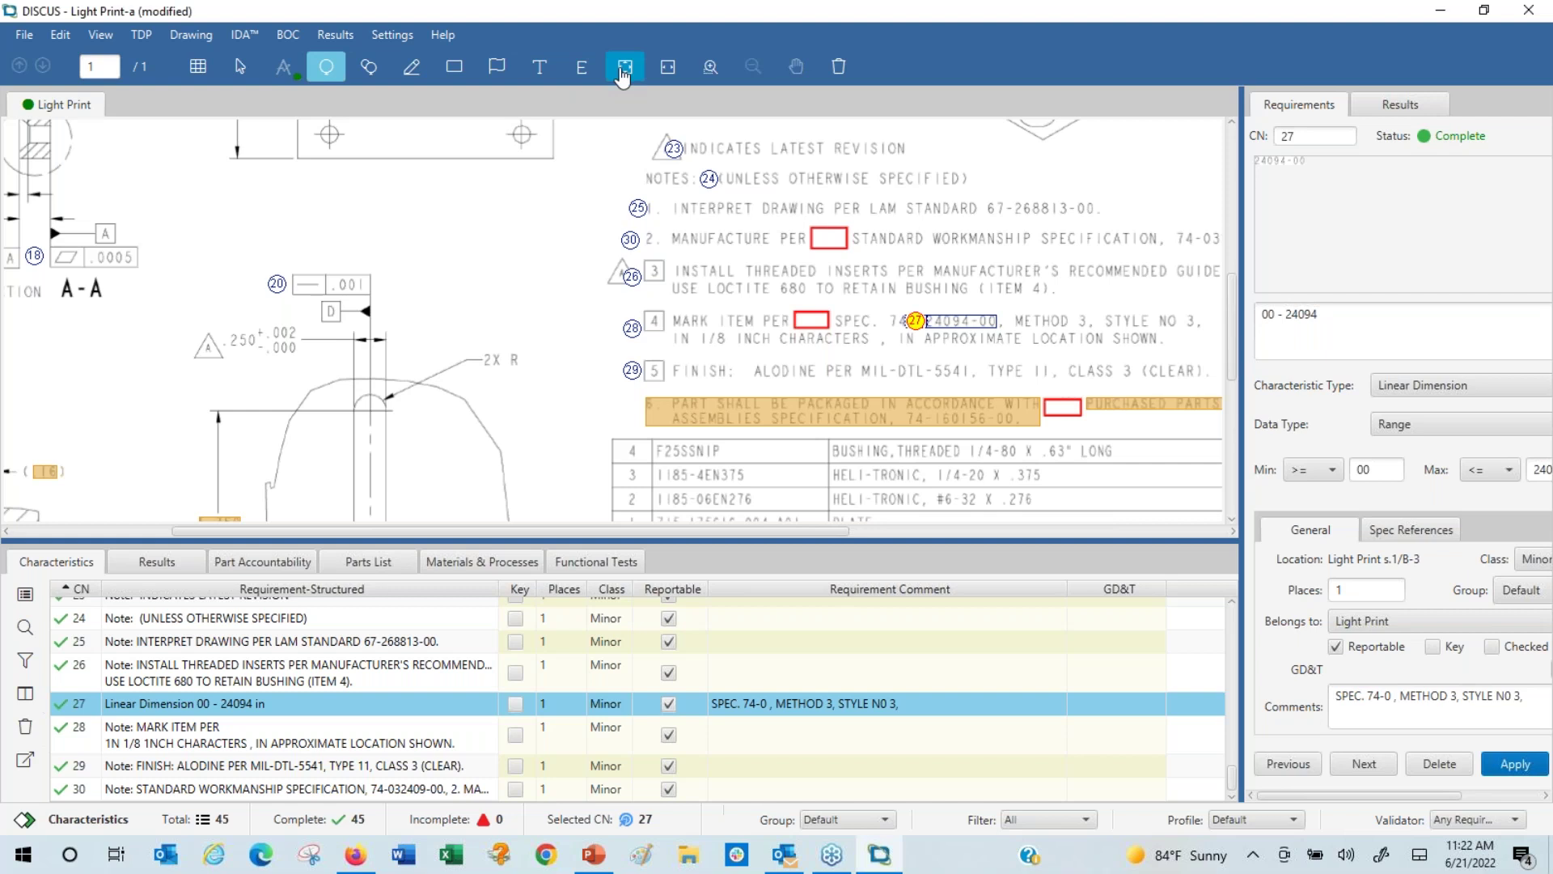
{"action": "left_click", "coordinate": [711, 67]}
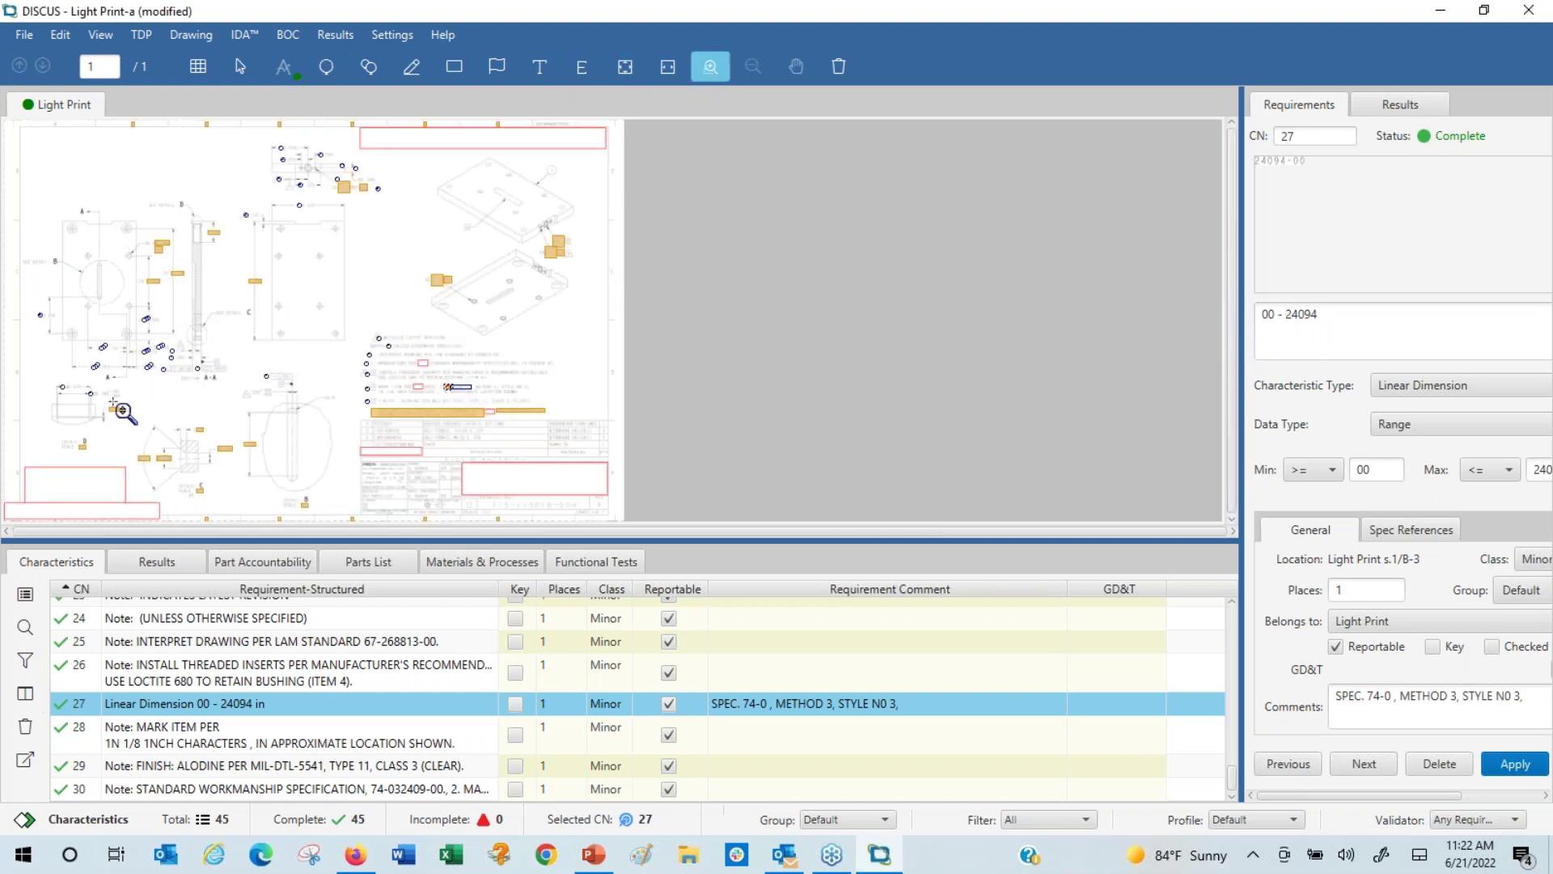
{"action": "mouse_move", "coordinate": [29, 318]}
{"action": "left_mouse_down"}
{"action": "mouse_move", "coordinate": [352, 519]}
{"action": "mouse_move", "coordinate": [359, 488]}
{"action": "left_mouse_up"}
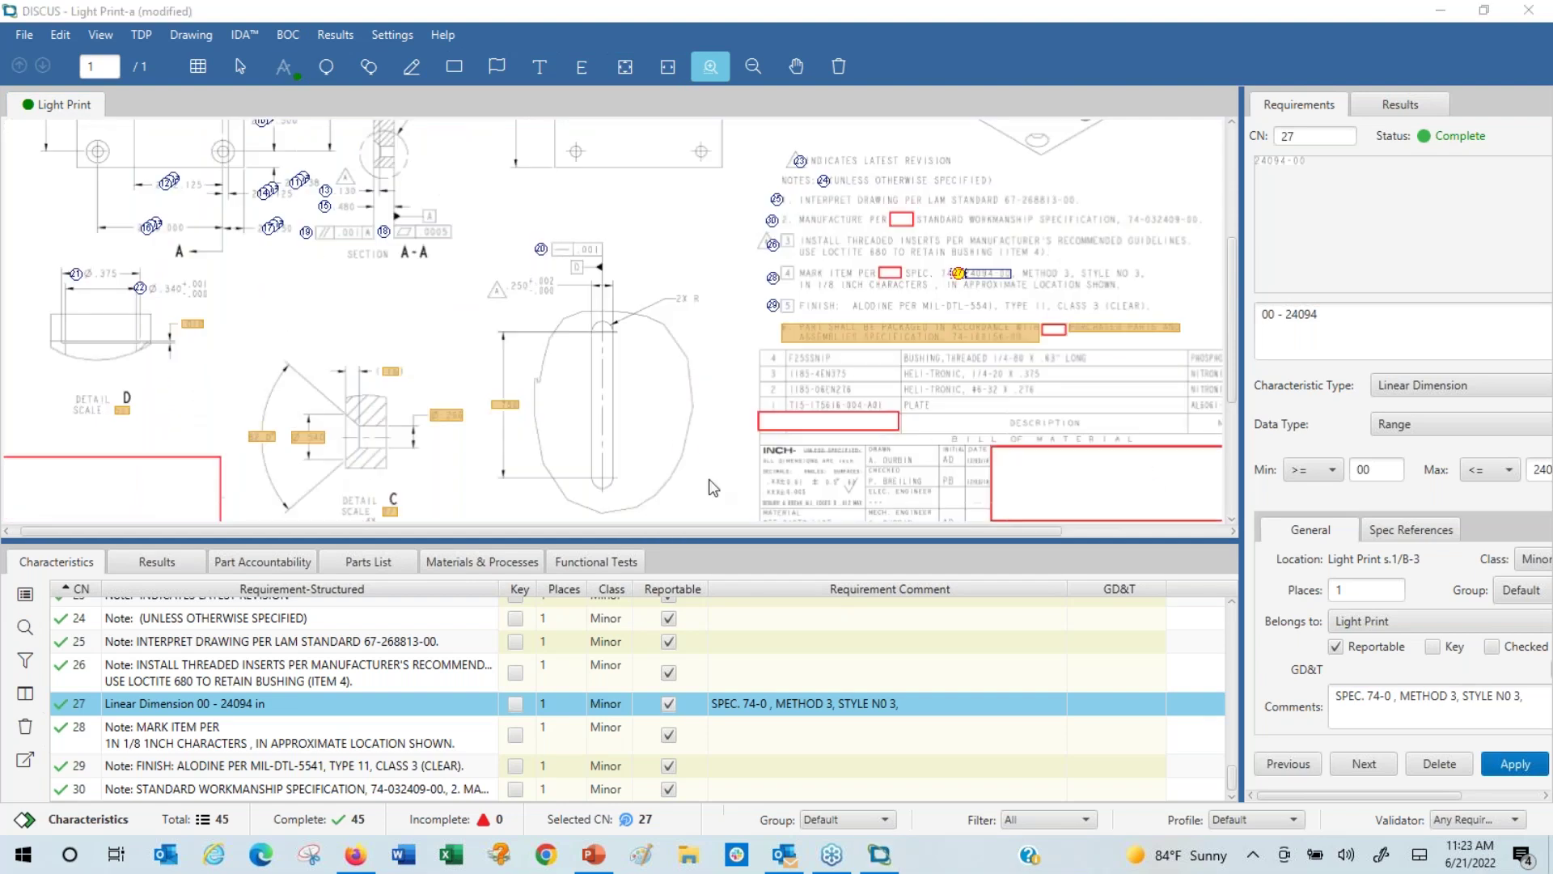
- Undock the properties of characteristic 27 into a floating window and move it clear of the dimensioned views
{"action": "left_click_drag", "start_coordinate": [1164, 14], "coordinate": [425, 4]}
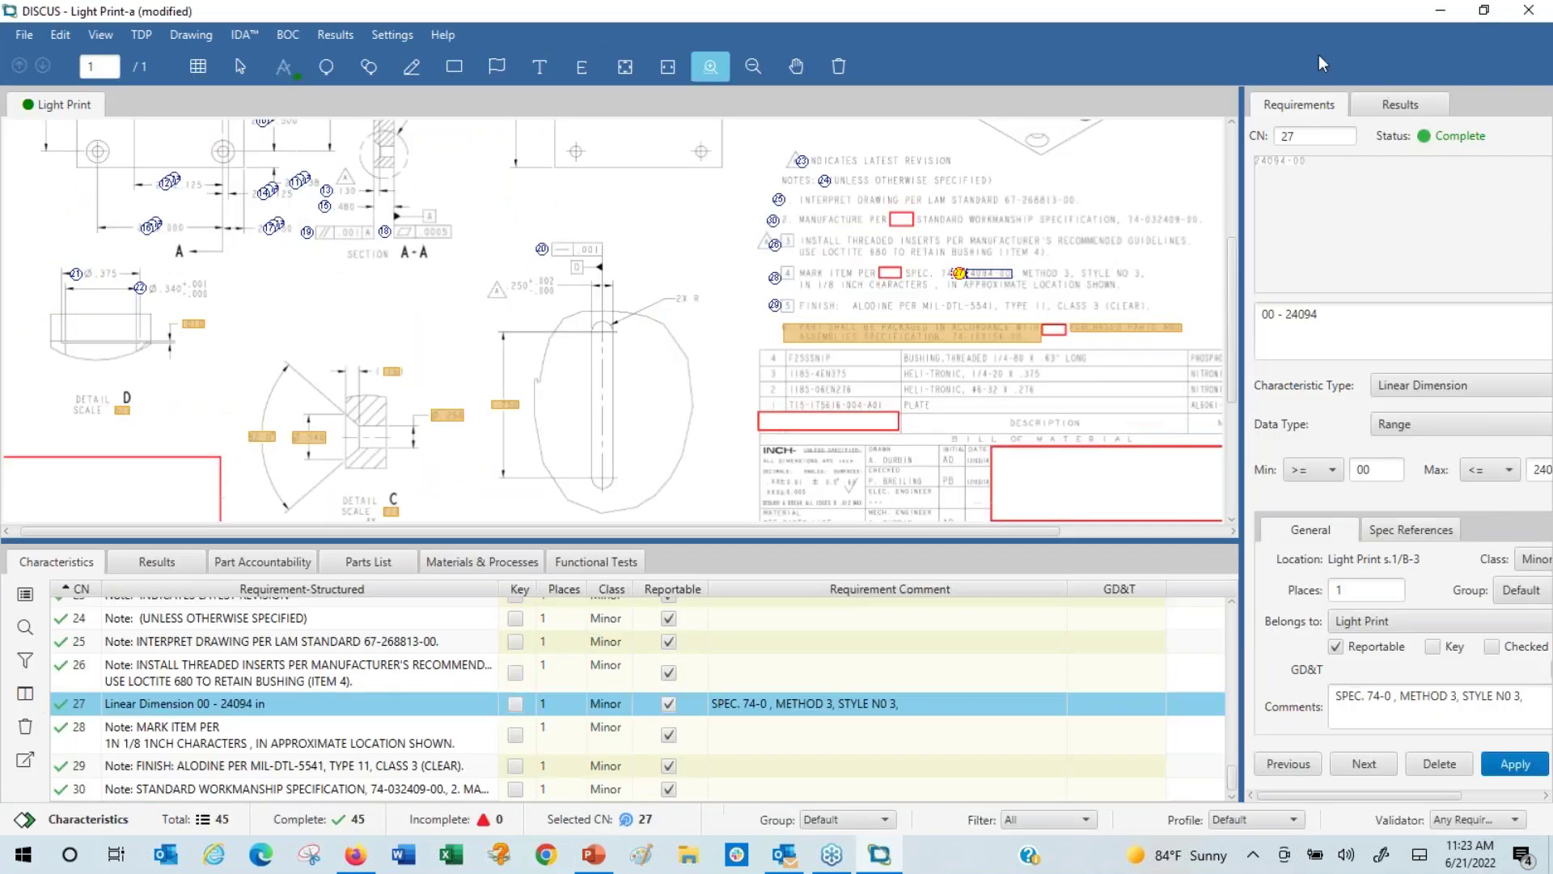
{"action": "left_click_drag", "start_coordinate": [839, 24], "coordinate": [676, 33]}
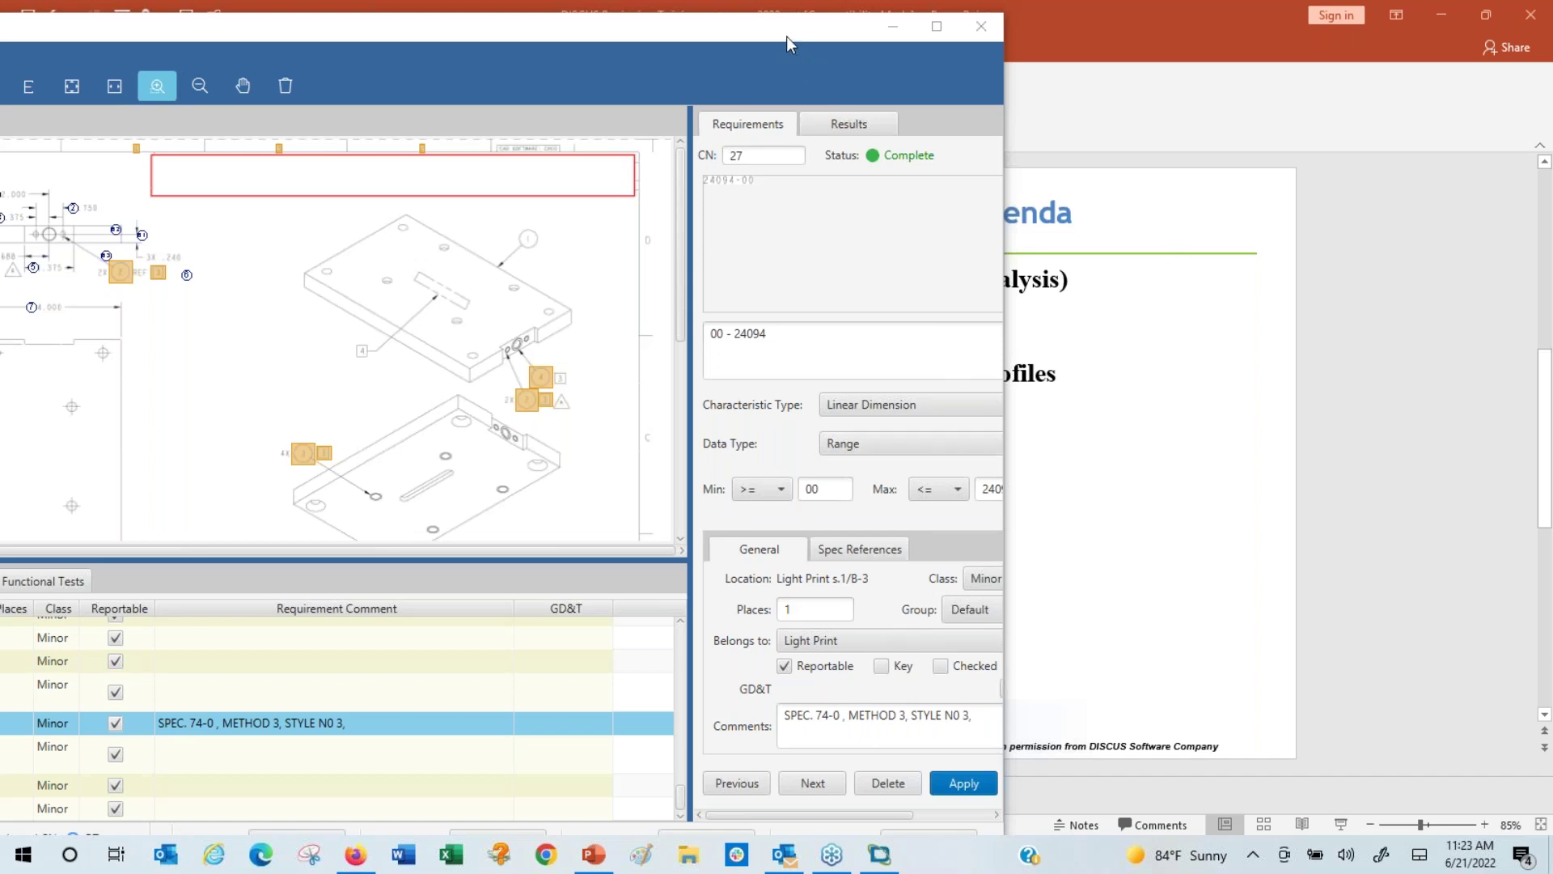
{"action": "double_click", "coordinate": [610, 37]}
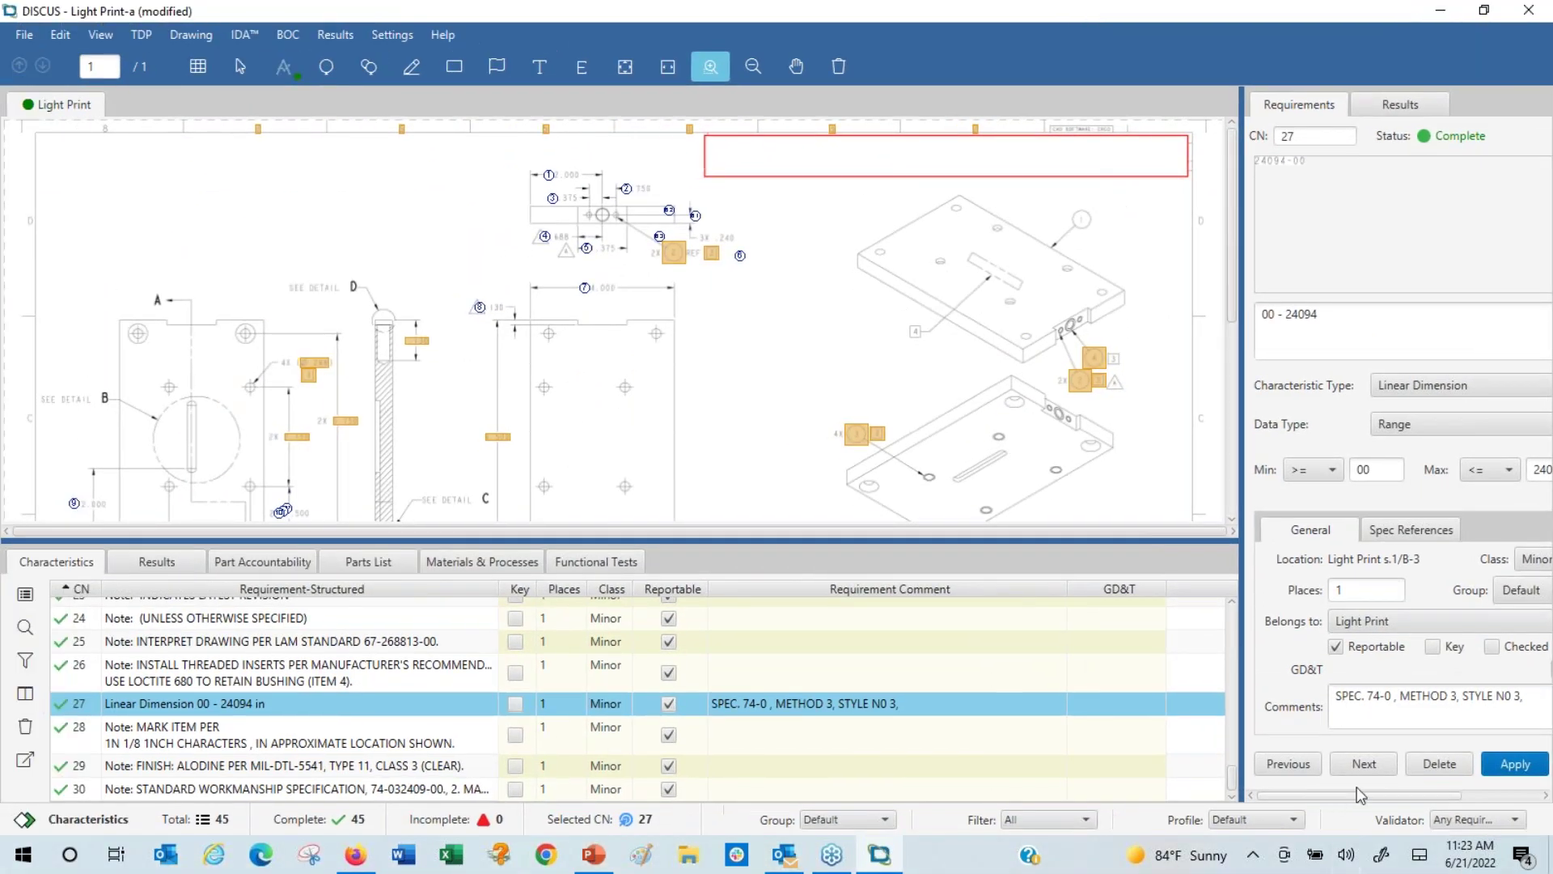
{"action": "left_click_drag", "start_coordinate": [1340, 795], "coordinate": [1426, 787]}
{"action": "left_click", "coordinate": [1531, 766]}
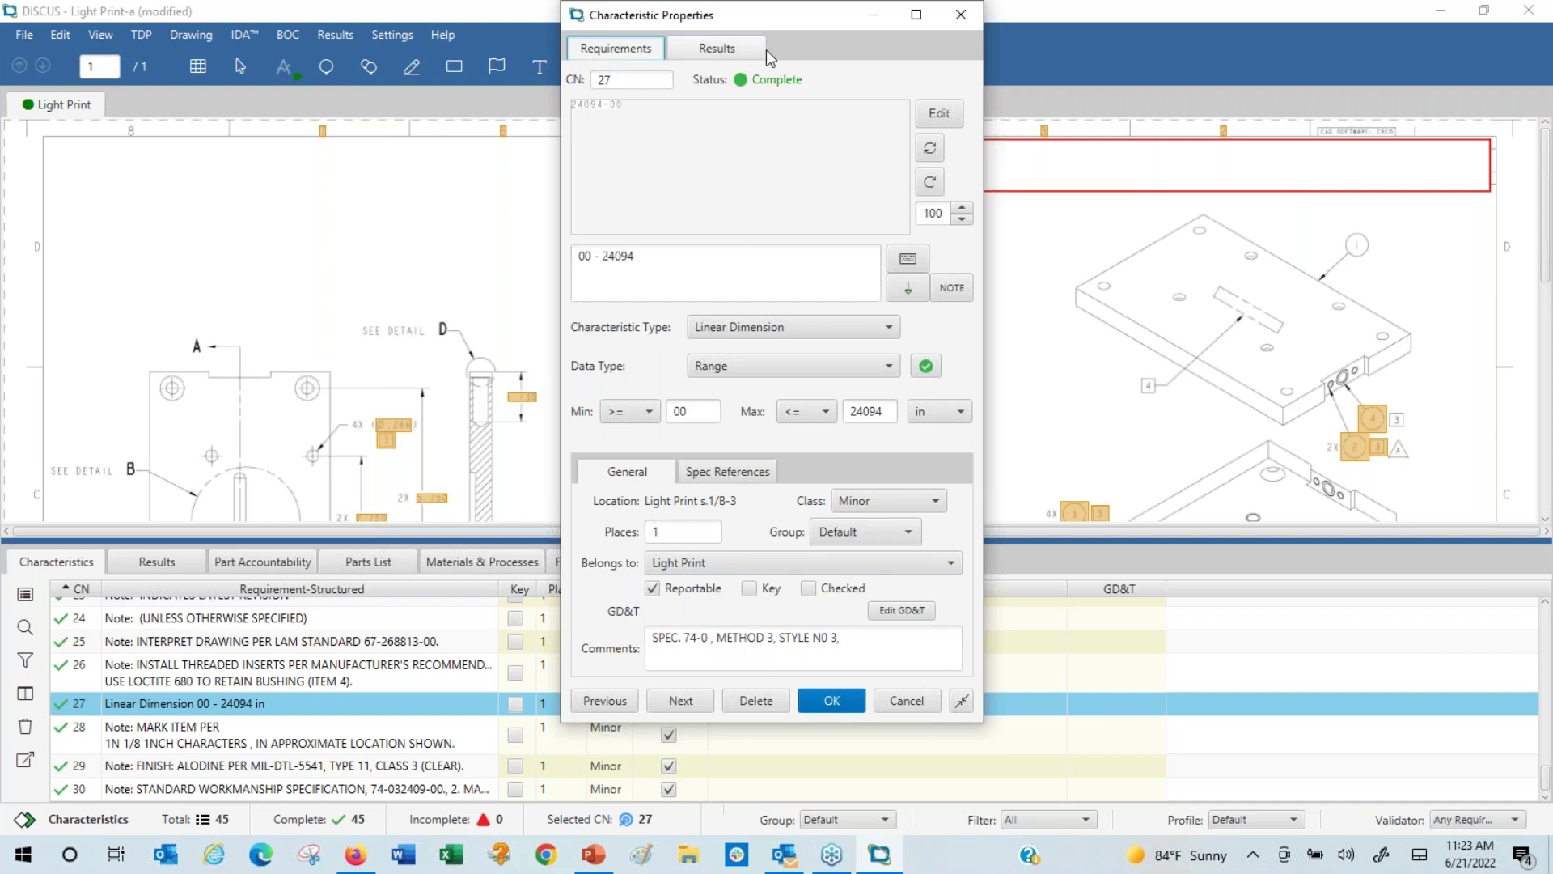
{"action": "left_click_drag", "start_coordinate": [765, 16], "coordinate": [1430, 143]}
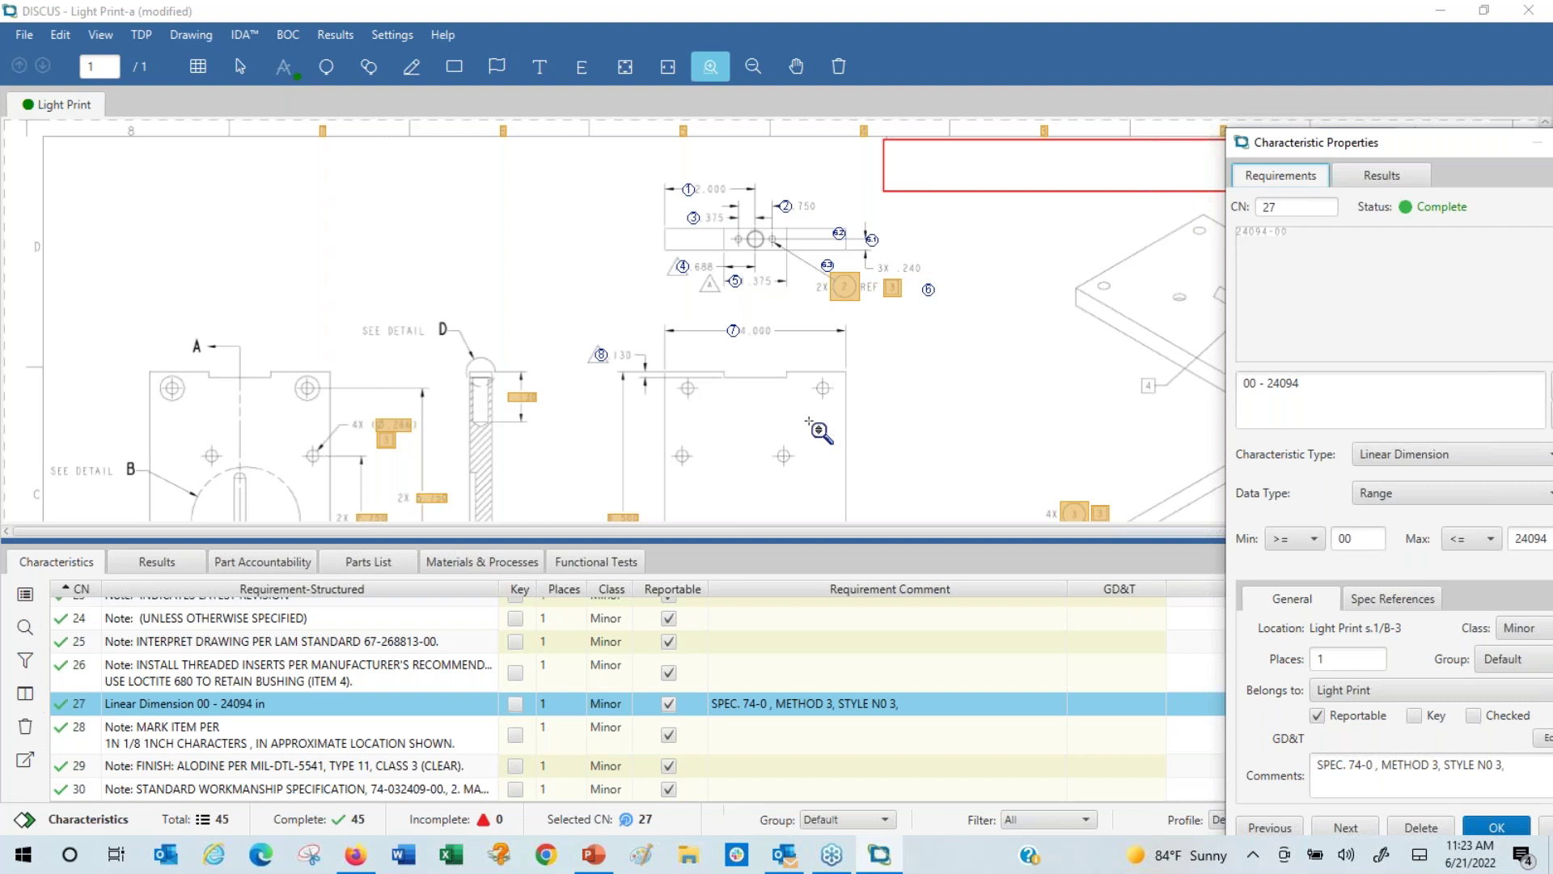
- Balloon the 4X Ø.266 reference dimension on the plate view, accepting the IDA reading as a diameter with REF
{"action": "left_click", "coordinate": [624, 68]}
{"action": "left_click", "coordinate": [710, 70]}
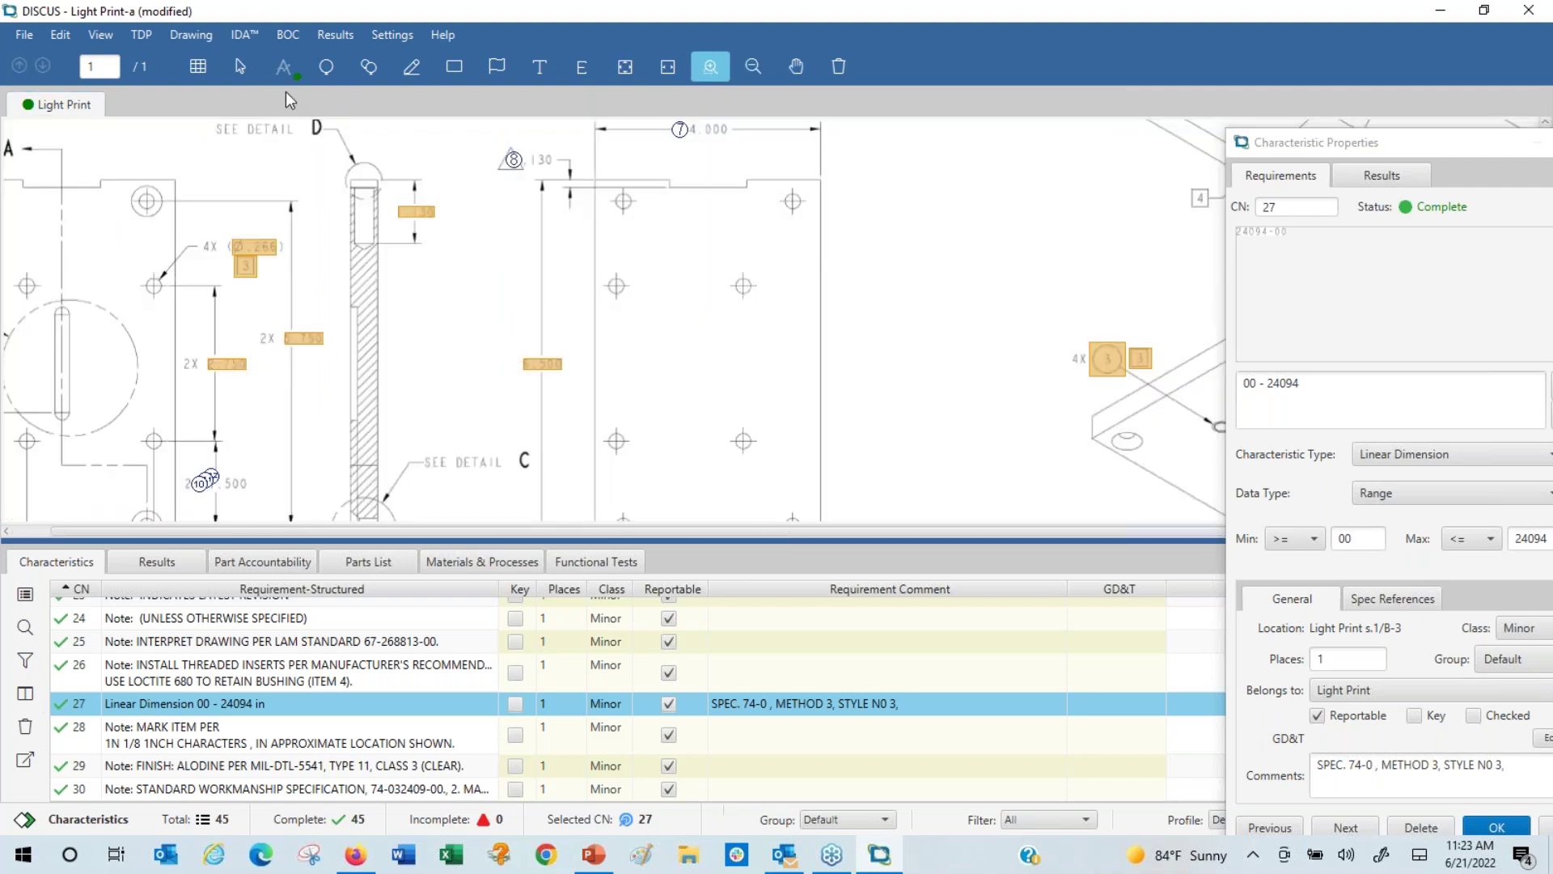
{"action": "left_click", "coordinate": [327, 70]}
{"action": "left_click", "coordinate": [239, 243]}
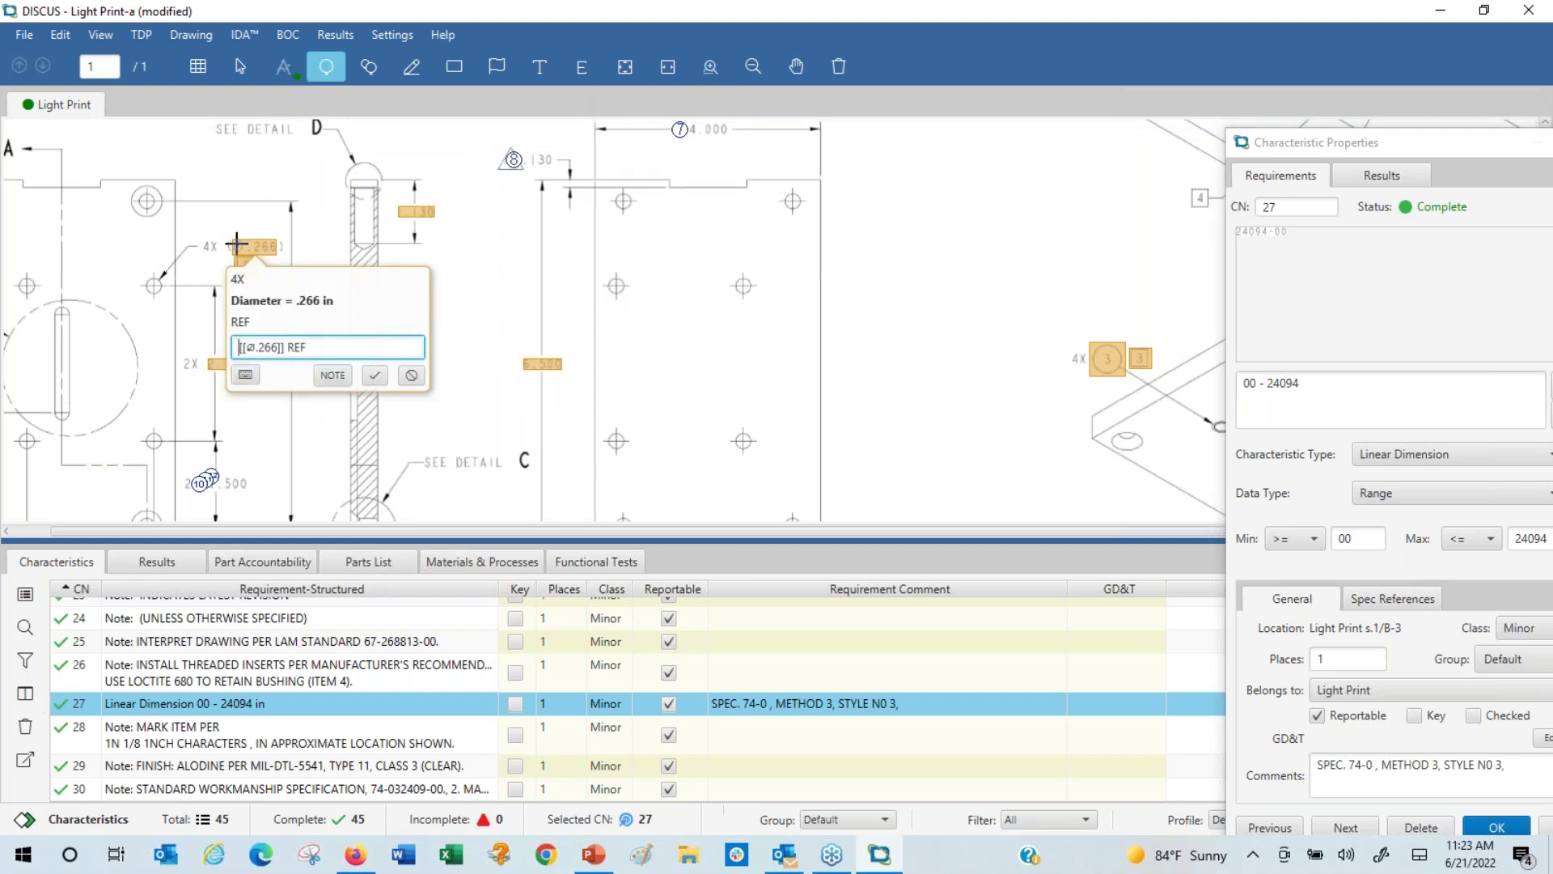
{"action": "key", "text": "Return"}
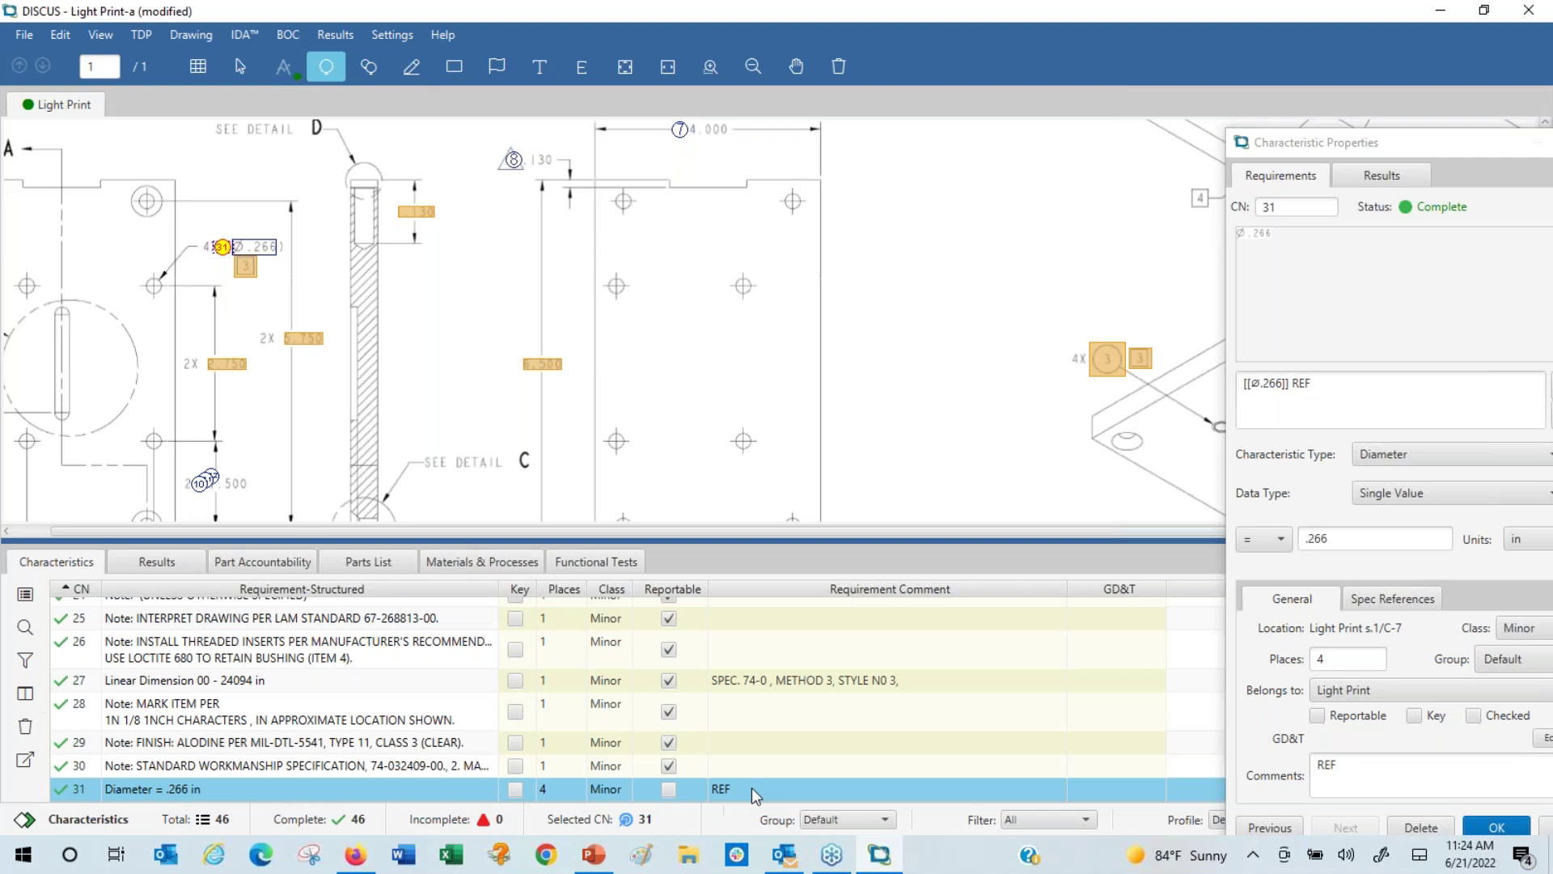
- Examine the IDA profile options for how reference and basic dimensions are detected and whether they become reportable
{"action": "left_click", "coordinate": [393, 37]}
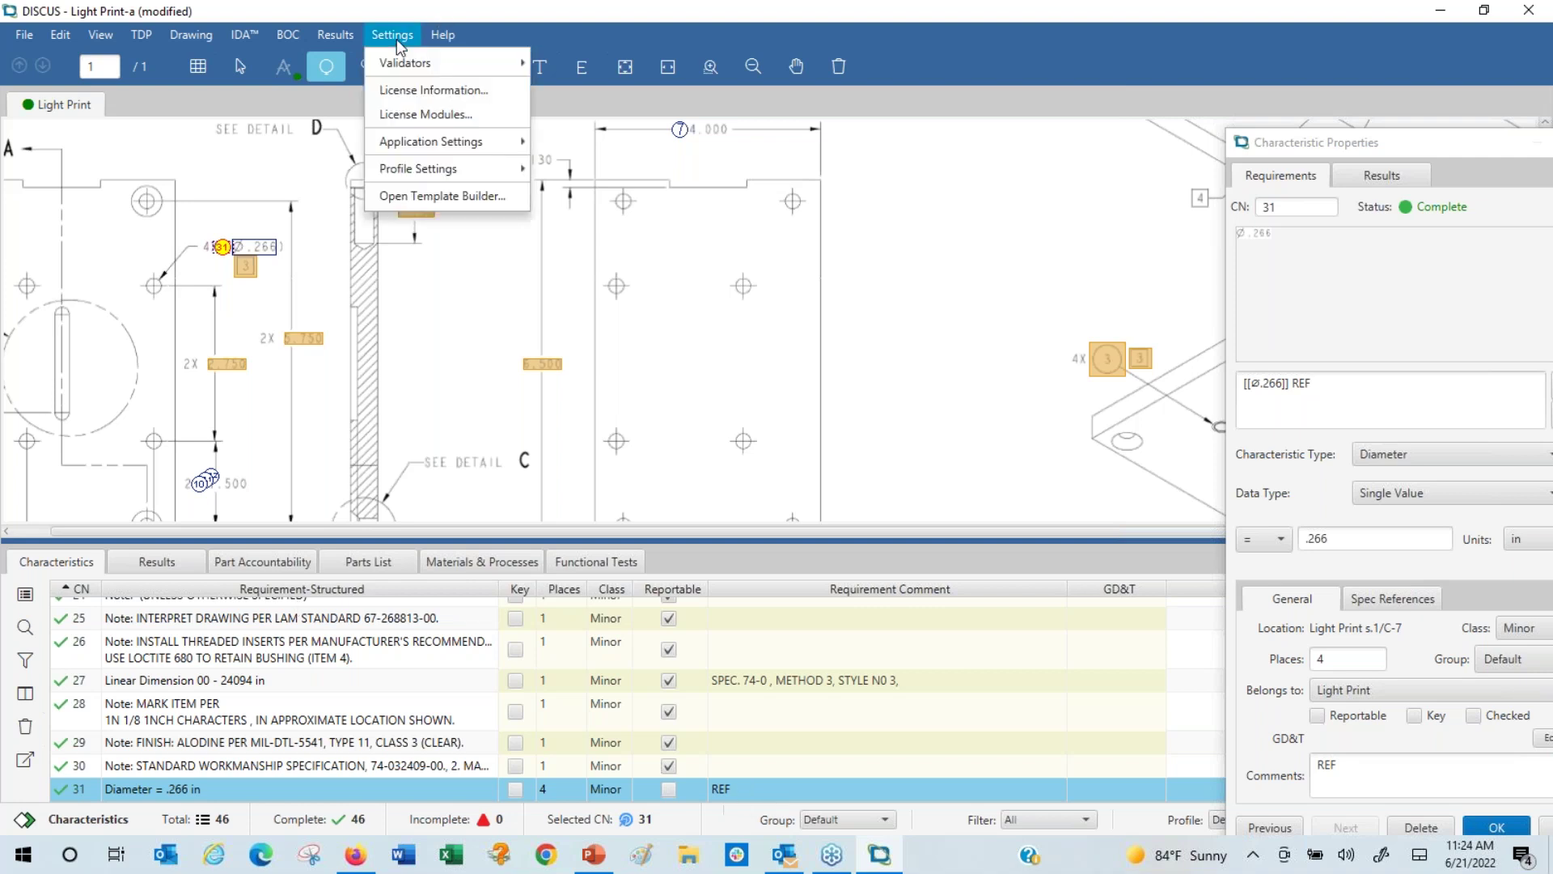
{"action": "mouse_move", "coordinate": [428, 171]}
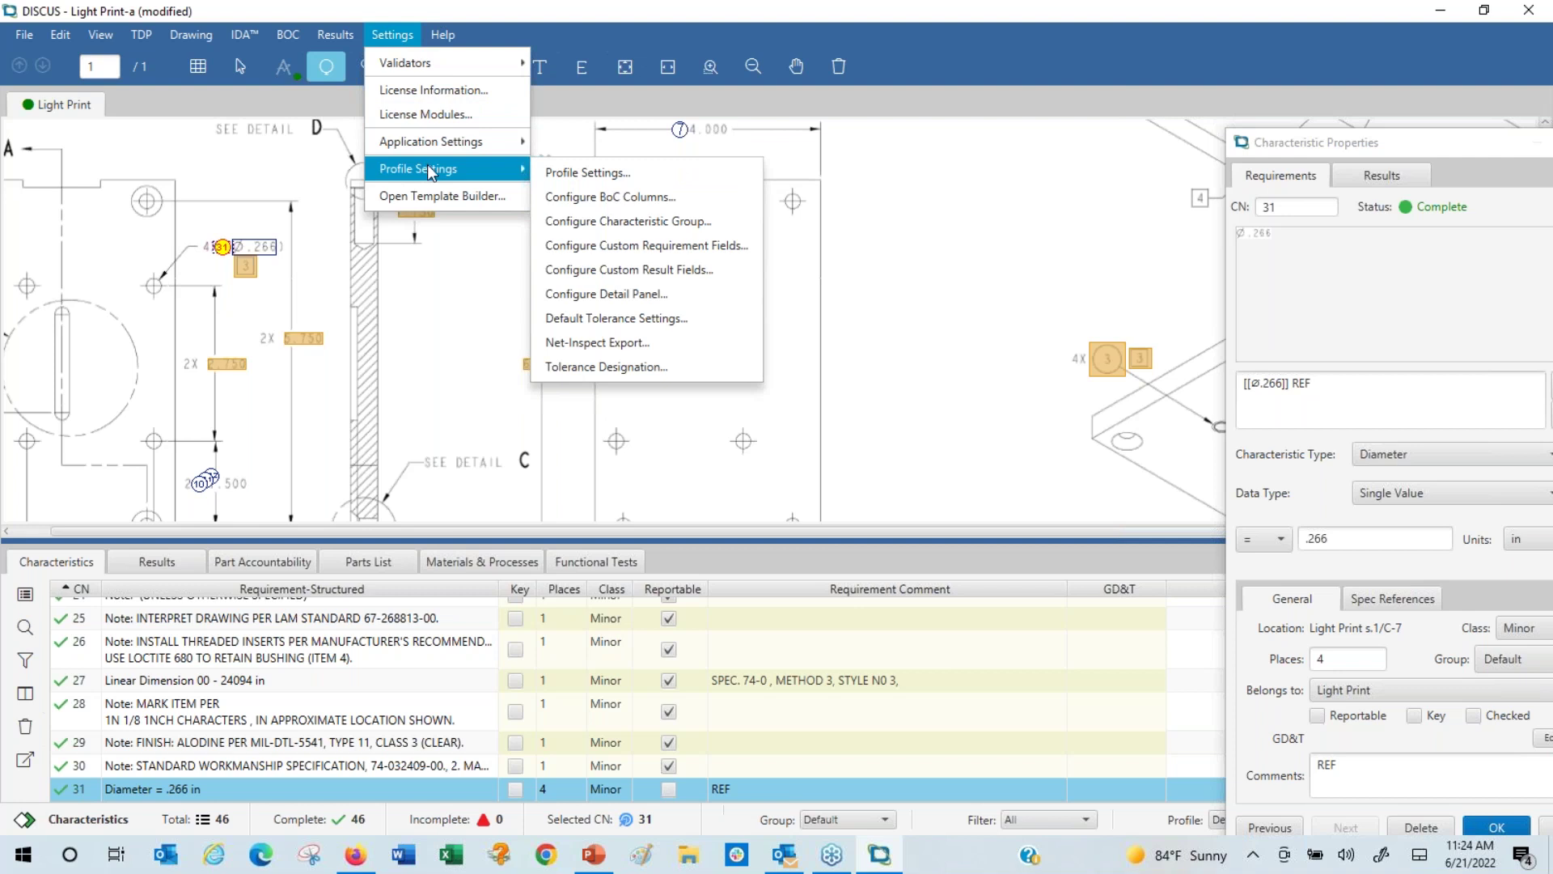
{"action": "mouse_move", "coordinate": [464, 147]}
{"action": "left_click", "coordinate": [583, 340]}
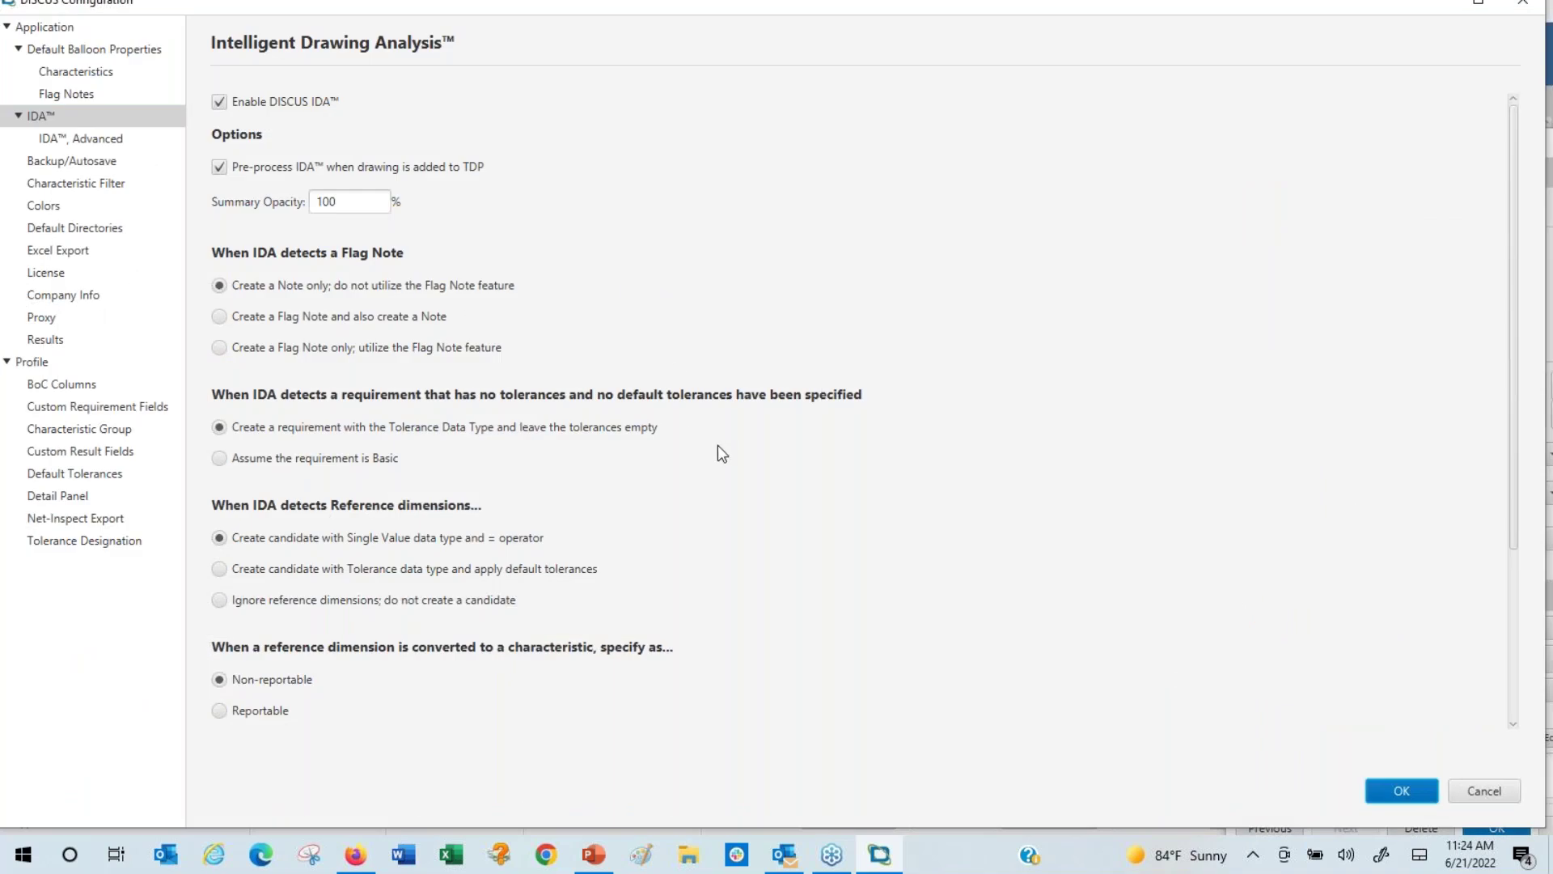
{"action": "scroll", "coordinate": [720, 450], "scroll_direction": "down", "scroll_amount": 1}
{"action": "scroll", "coordinate": [734, 469], "scroll_direction": "down", "scroll_amount": 2}
{"action": "scroll", "coordinate": [734, 469], "scroll_direction": "down", "scroll_amount": 4}
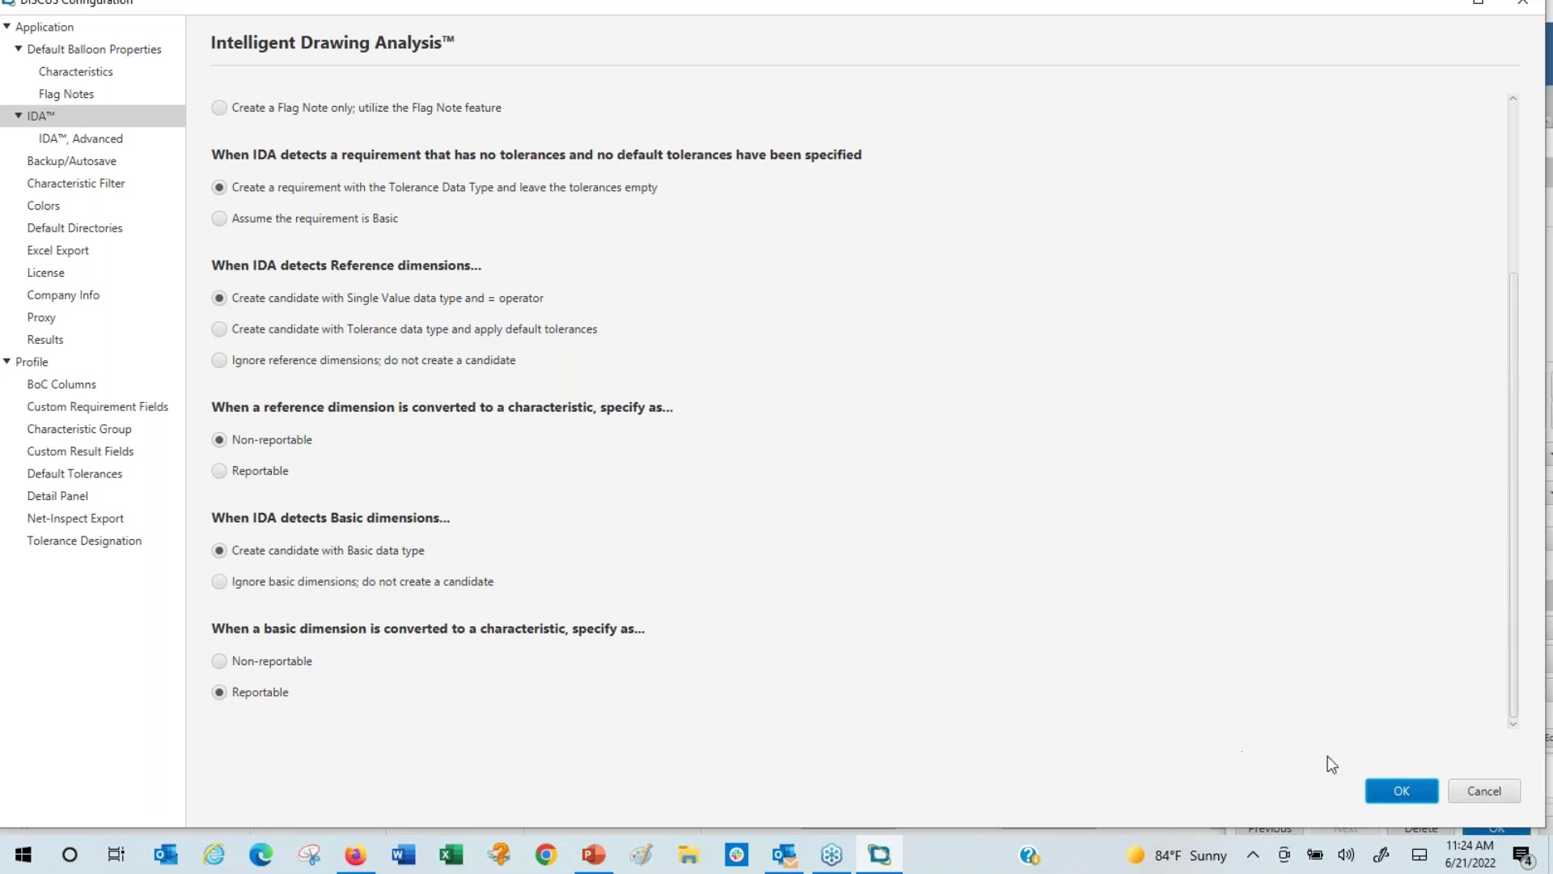
{"action": "left_click", "coordinate": [1398, 789]}
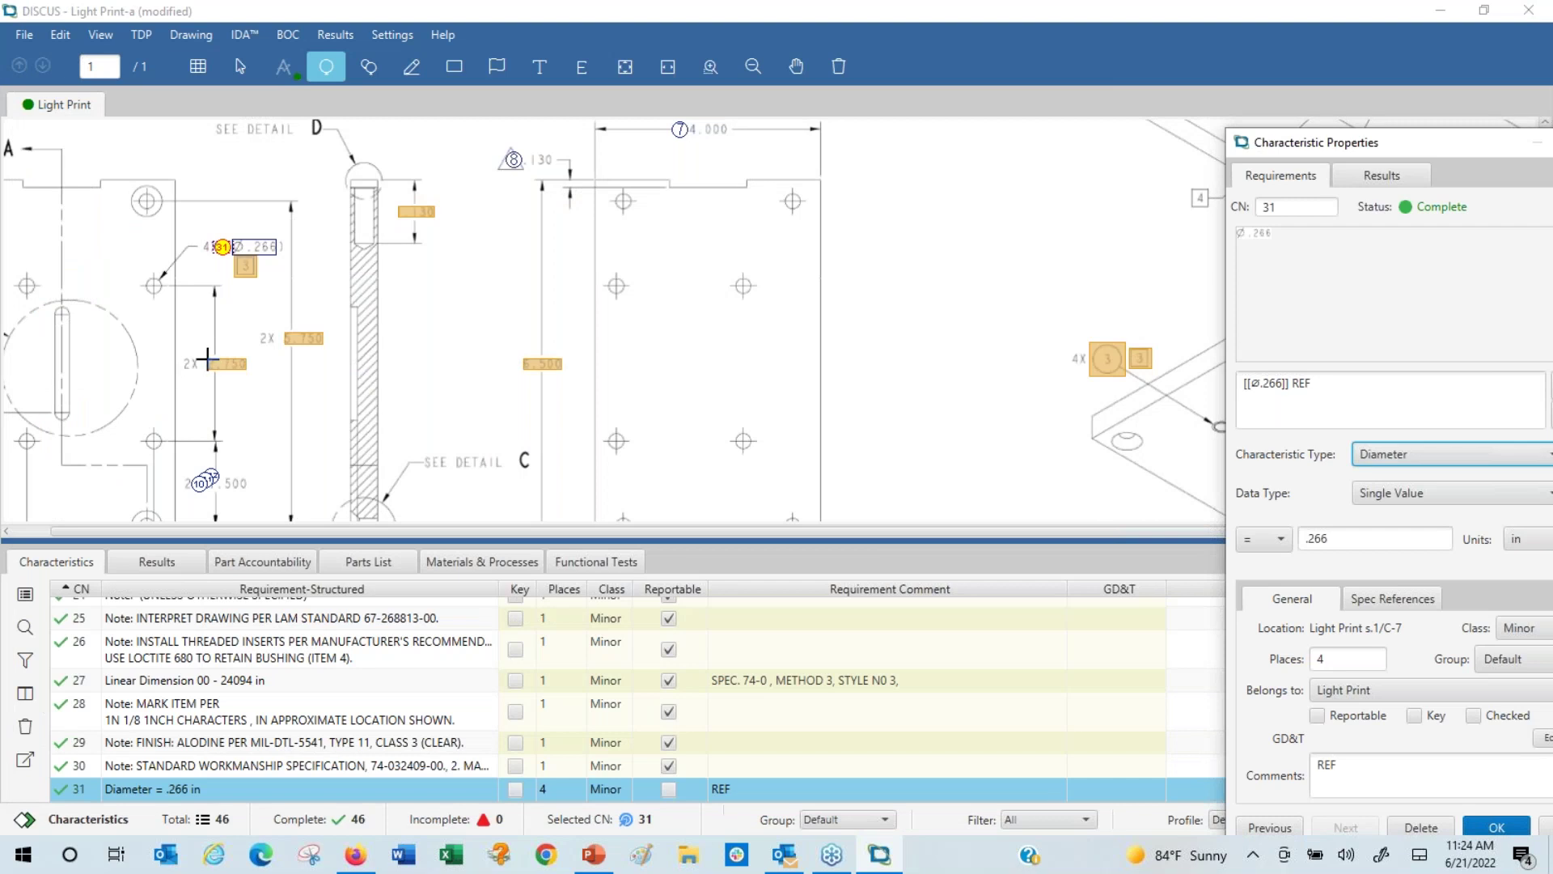
- Balloon the 2X 2.750, 2X 5.750 and 6.500 linear dimensions on the plate views, accepting the IDA readings
{"action": "left_click", "coordinate": [207, 359]}
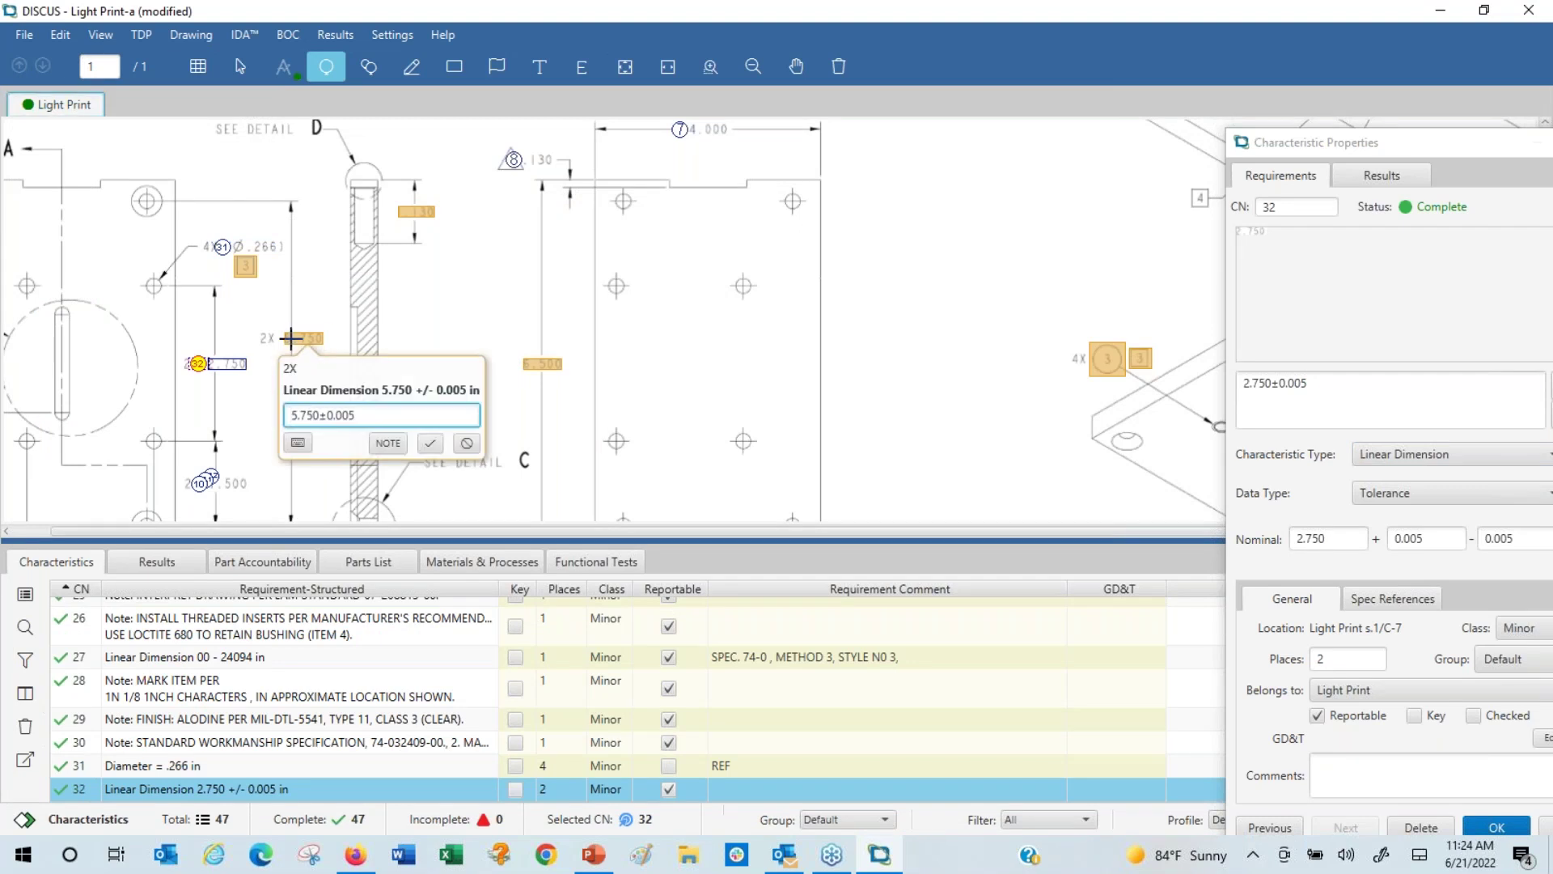
{"action": "key", "text": "Return"}
{"action": "left_click_drag", "start_coordinate": [555, 368], "coordinate": [527, 357]}
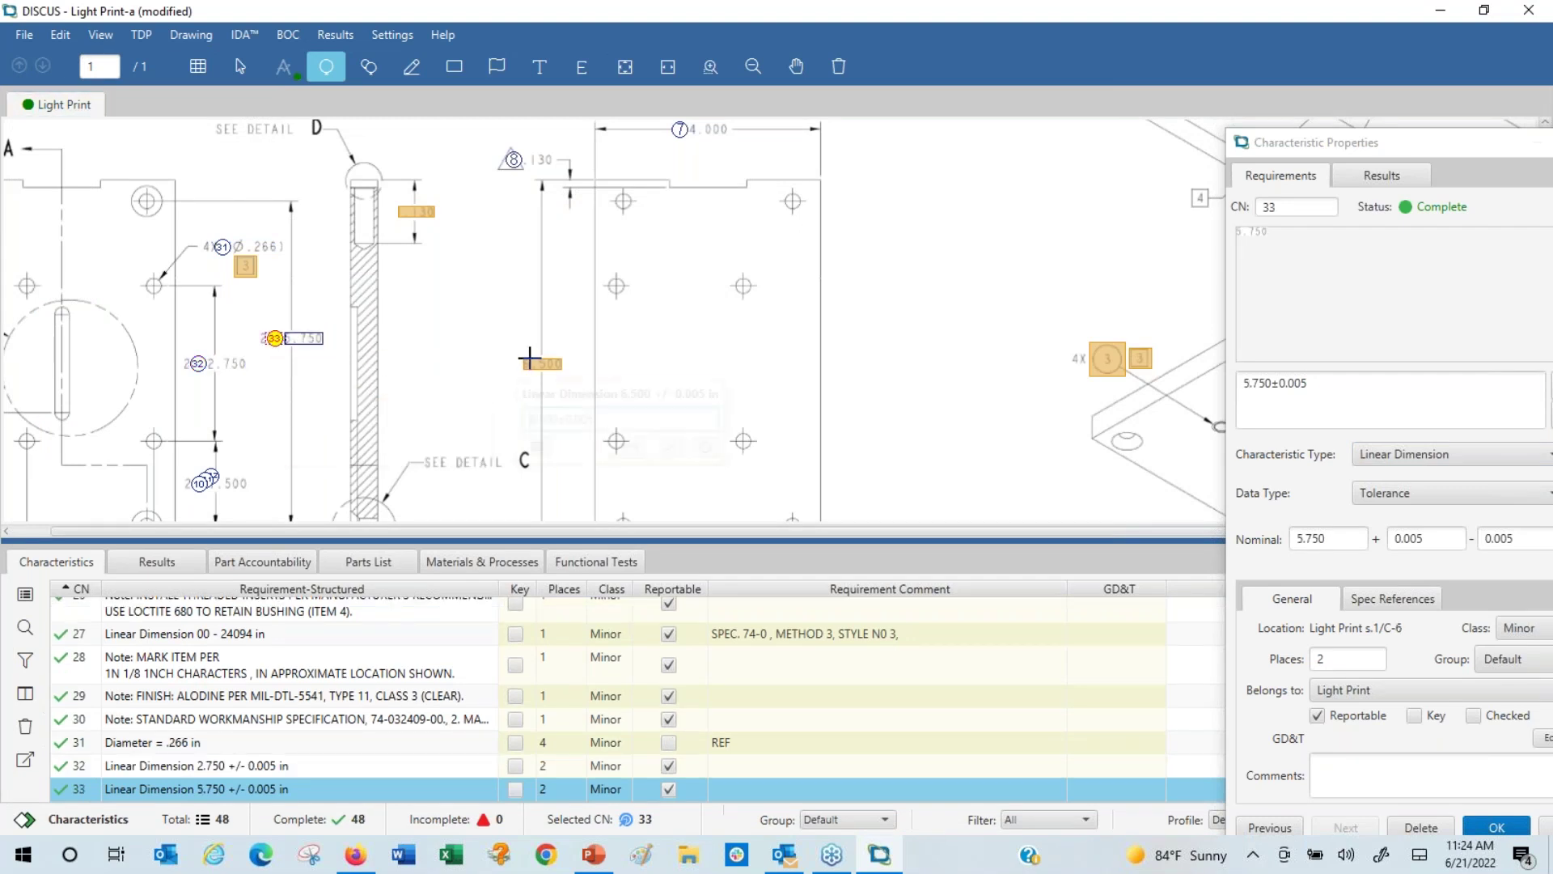
{"action": "key", "text": "Return"}
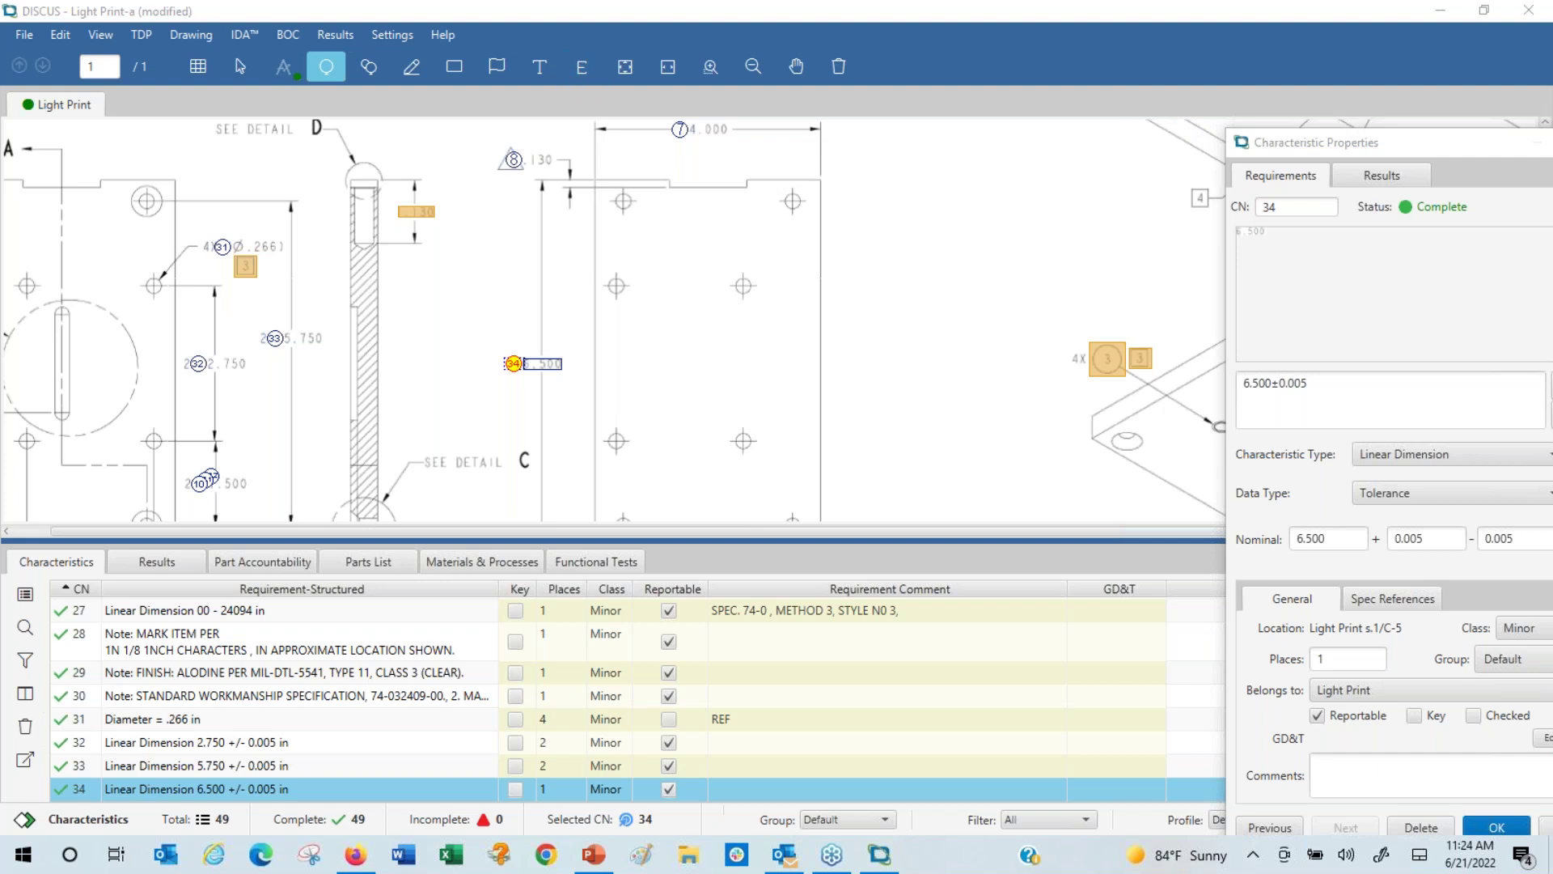
{"action": "left_click", "coordinate": [629, 73]}
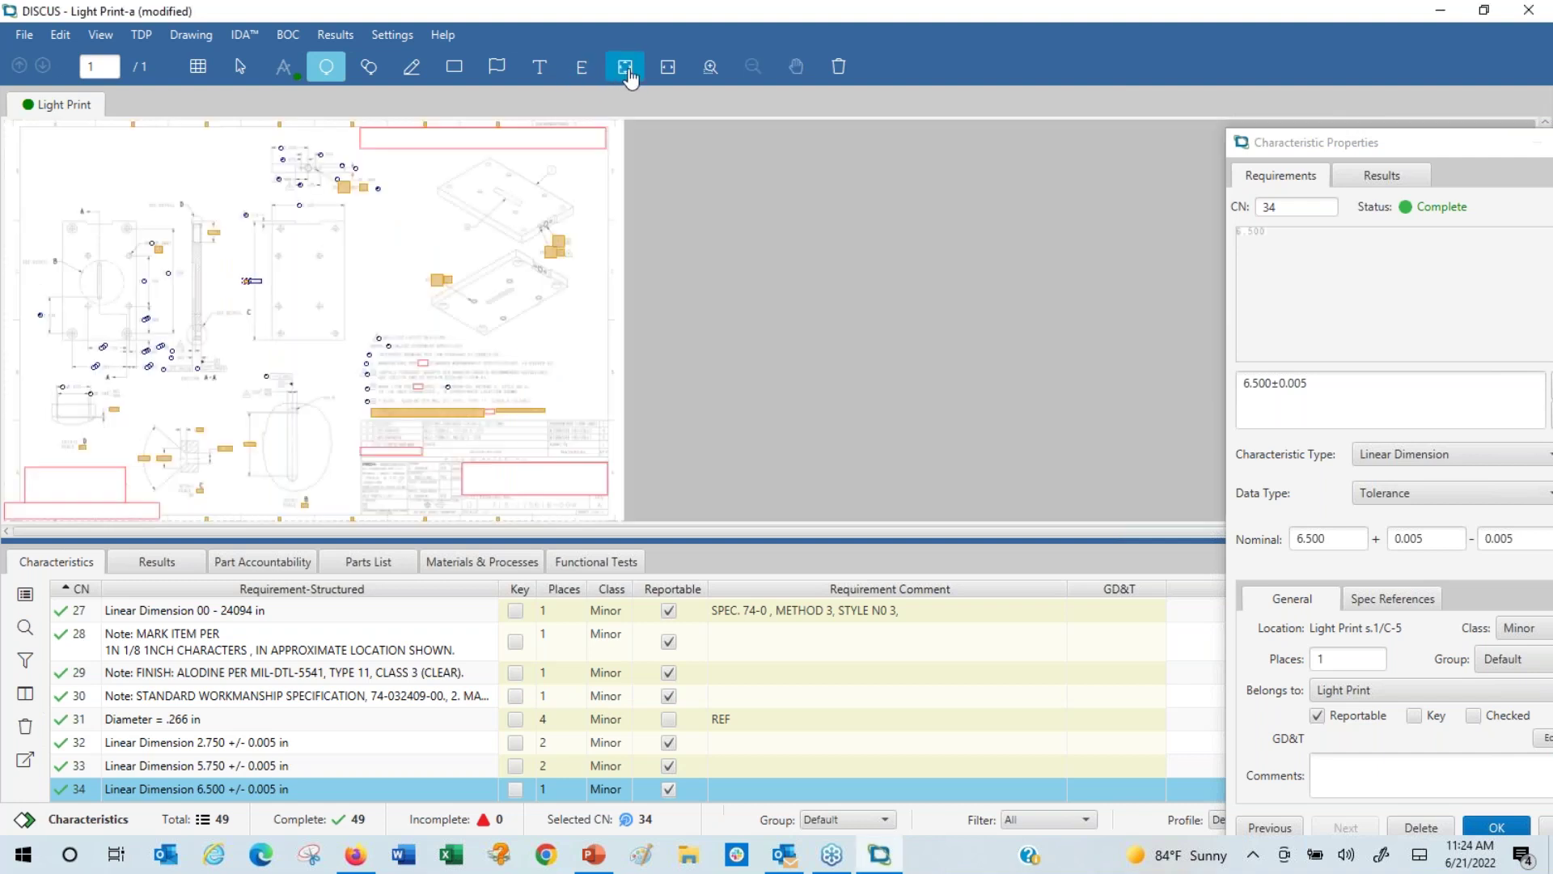
{"action": "left_click", "coordinate": [709, 71]}
{"action": "left_click_drag", "start_coordinate": [156, 128], "coordinate": [483, 278]}
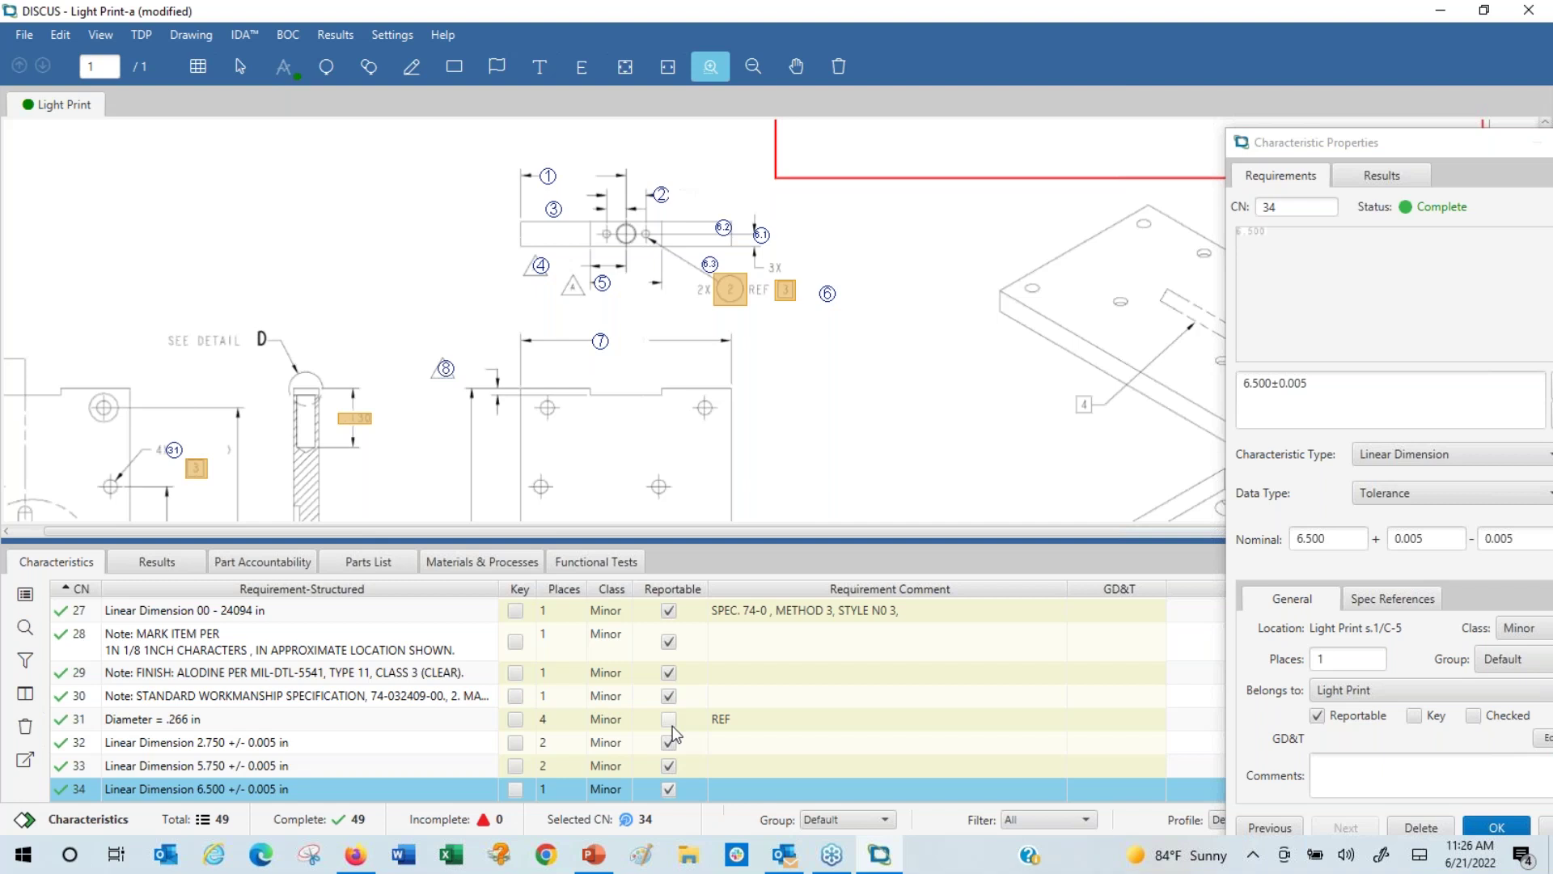
{"action": "double_click", "coordinate": [237, 10]}
{"action": "double_click", "coordinate": [236, 10]}
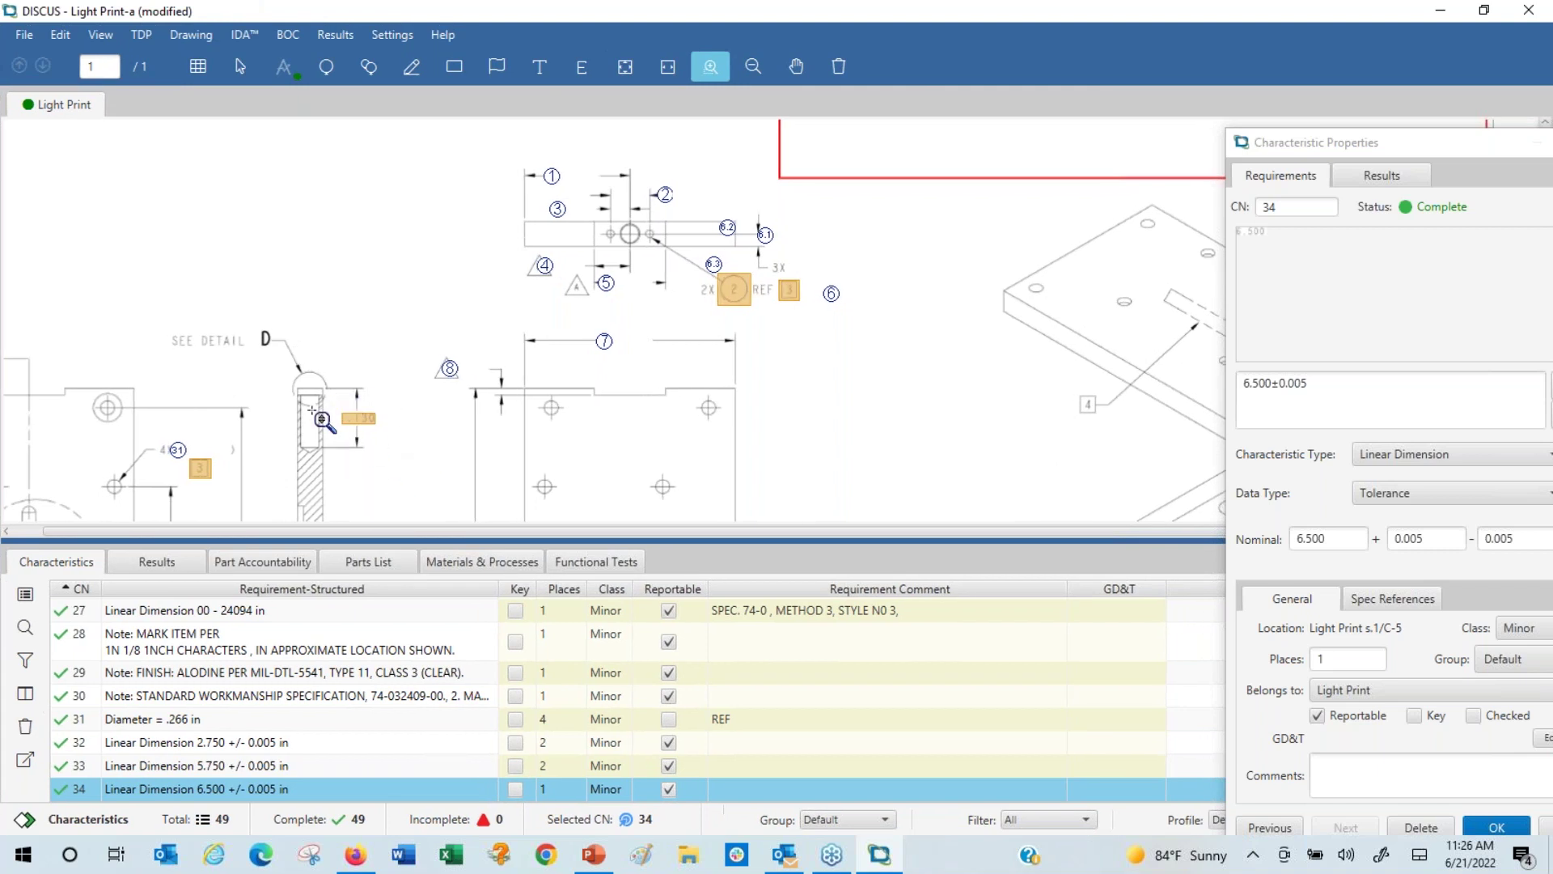
- Start exporting the current drawing to PDF with the file name Light Print-ballooned21 une.pdf
{"action": "left_click", "coordinate": [24, 35]}
{"action": "mouse_move", "coordinate": [63, 171]}
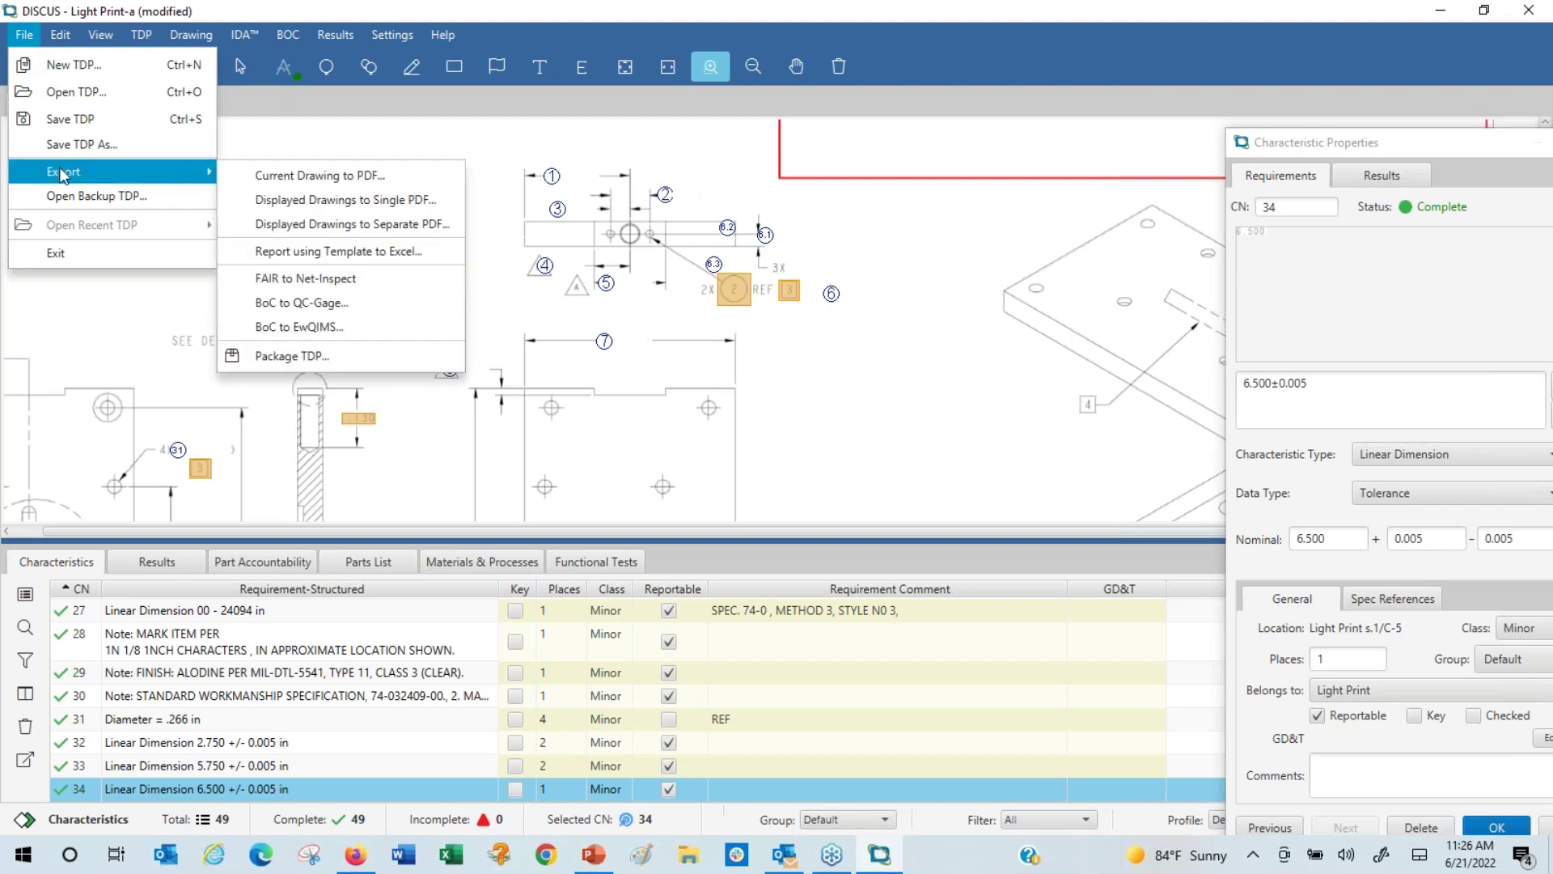
{"action": "left_click", "coordinate": [275, 186]}
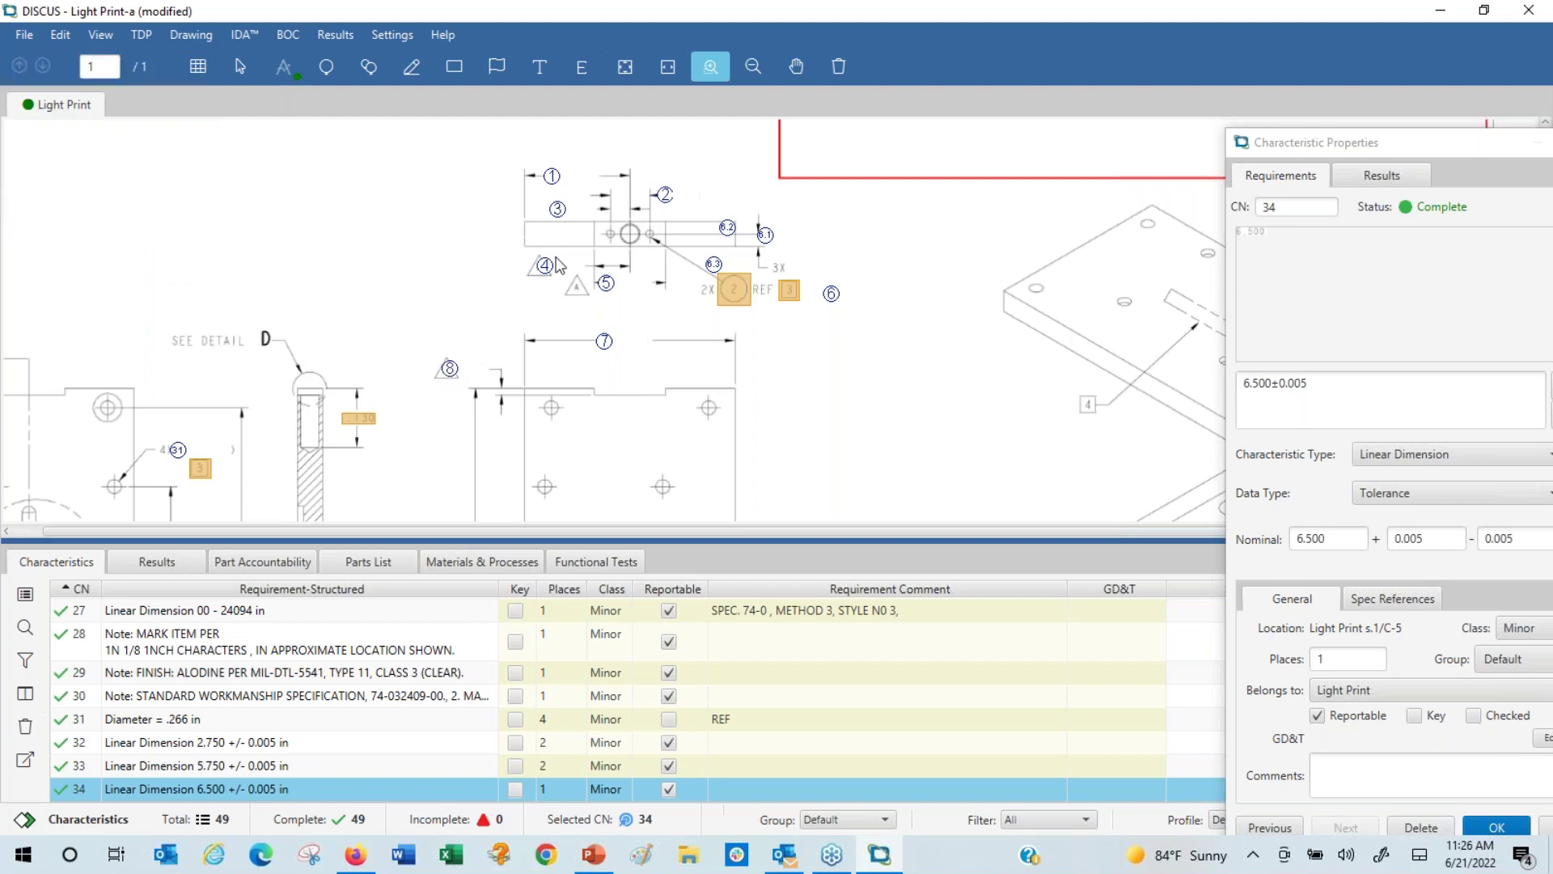
{"action": "left_click", "coordinate": [245, 354]}
{"action": "type", "text": "21 une"}
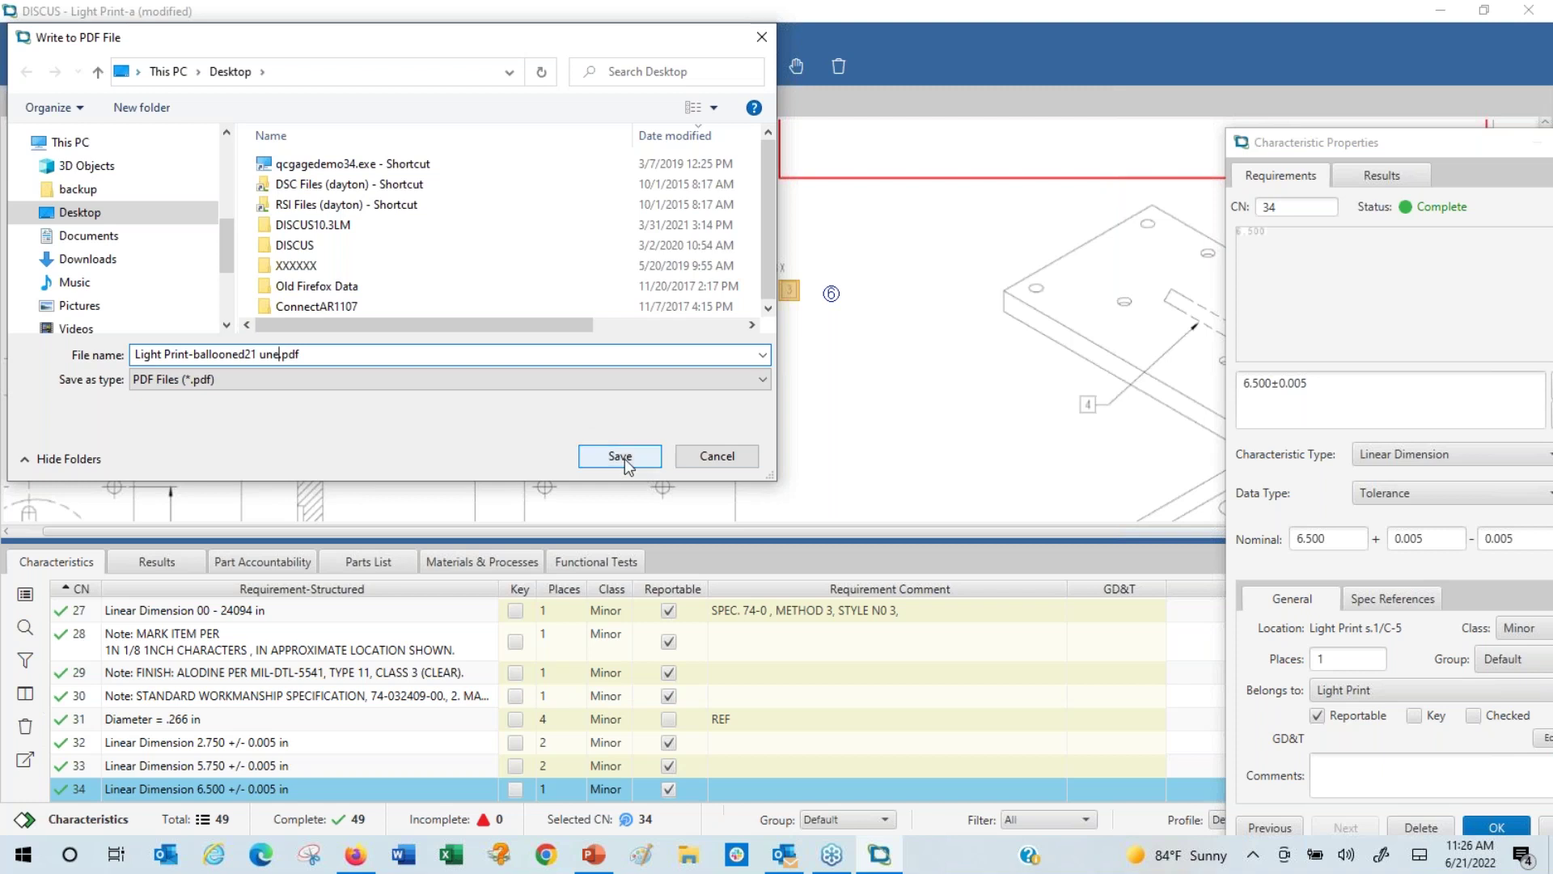
- Save the exported PDF in the DISCUS Demo folder on drive C: and open the file
{"action": "left_click", "coordinate": [70, 142]}
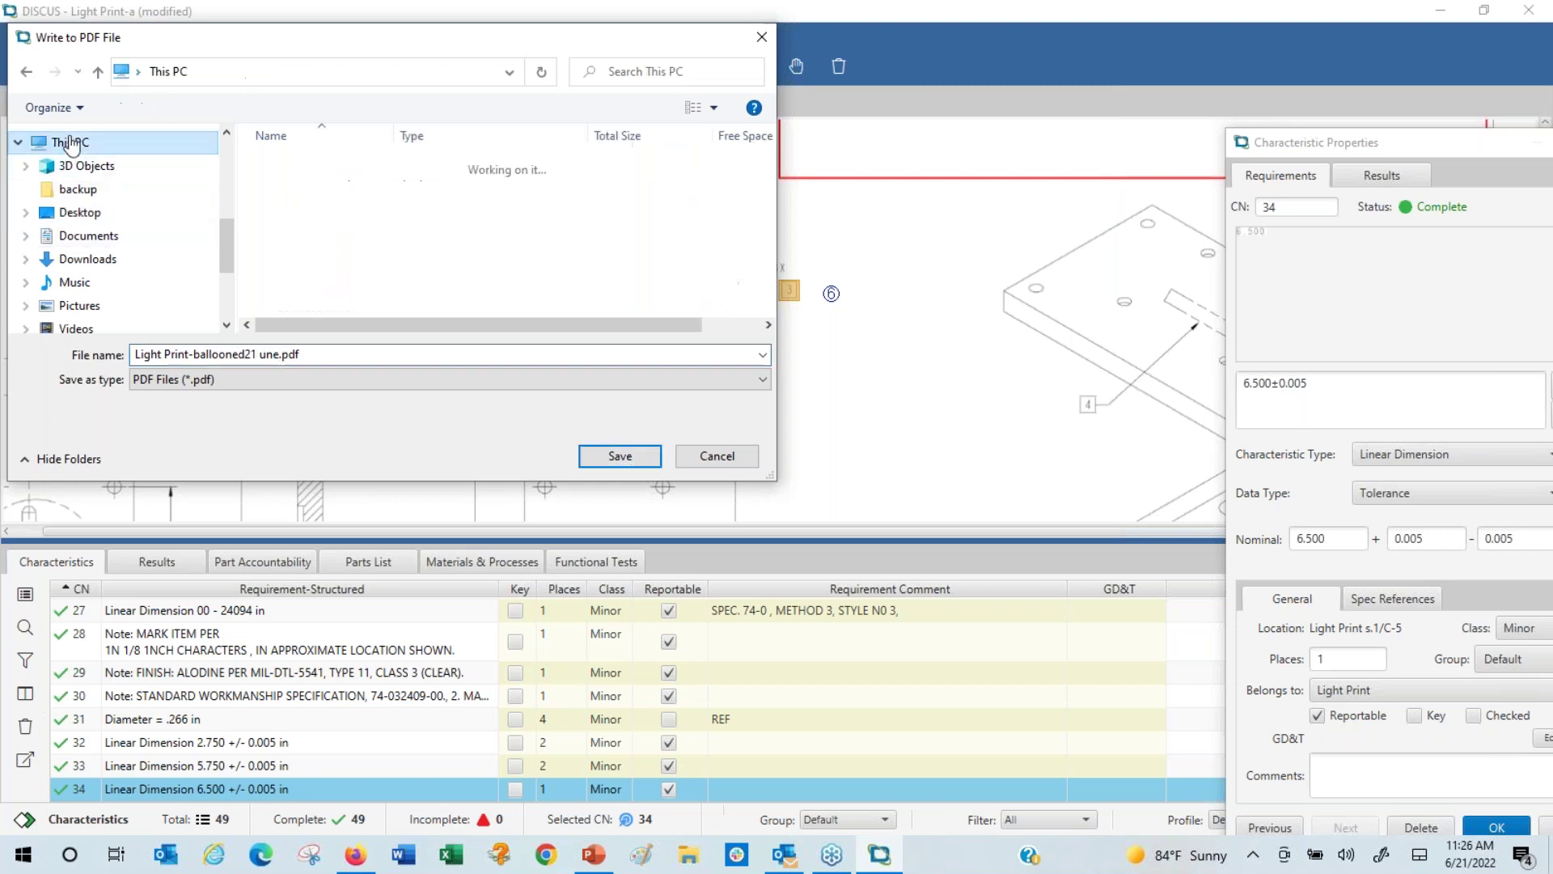
{"action": "left_click_drag", "start_coordinate": [227, 249], "coordinate": [228, 283]}
{"action": "left_click", "coordinate": [113, 186]}
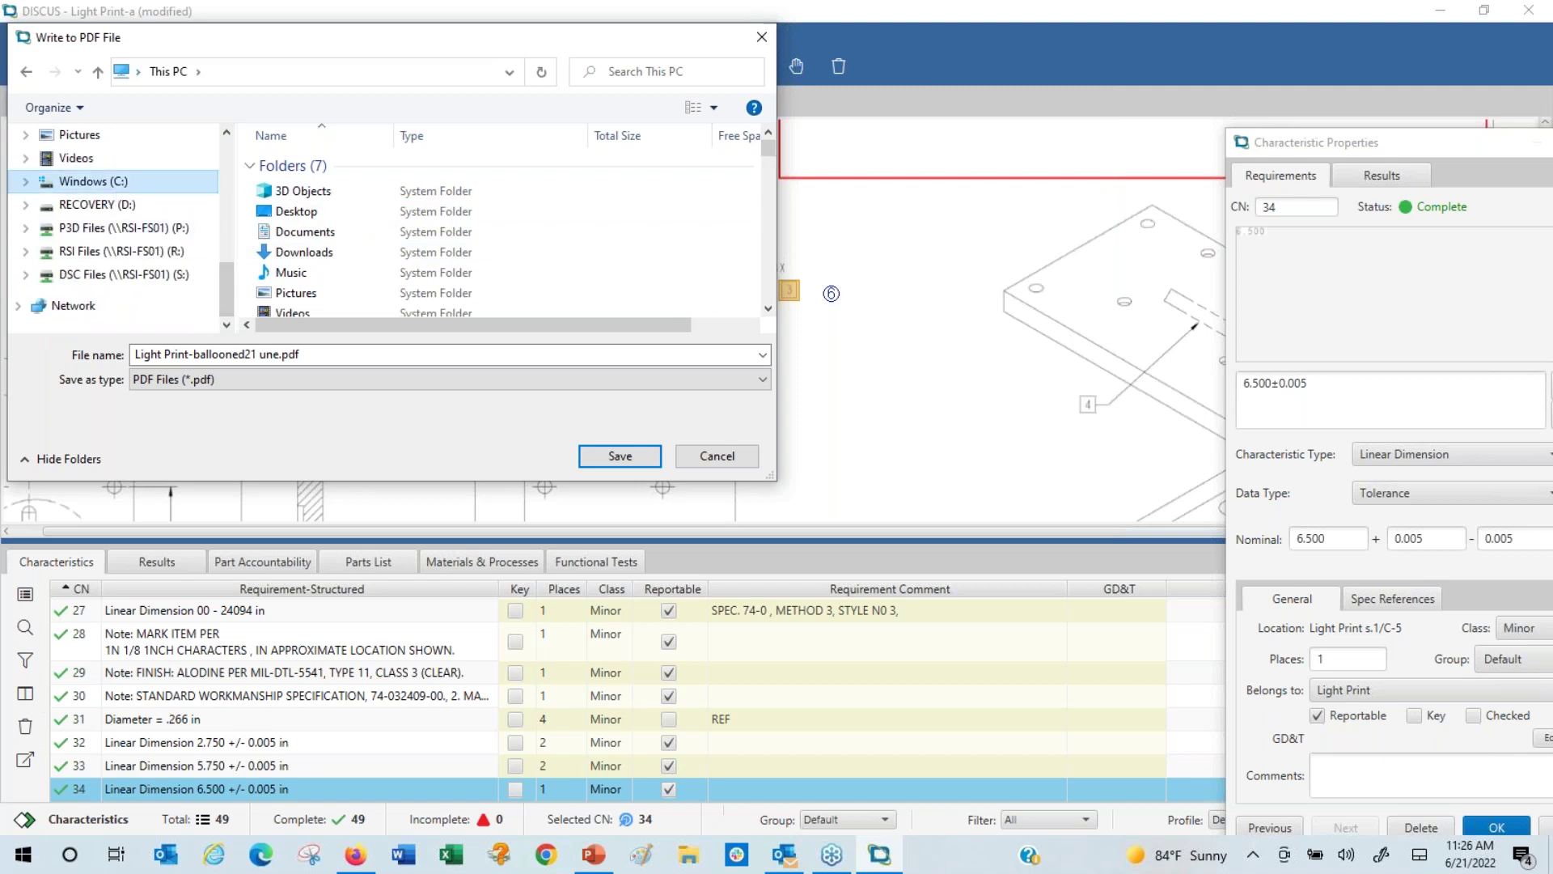
{"action": "left_click", "coordinate": [312, 294]}
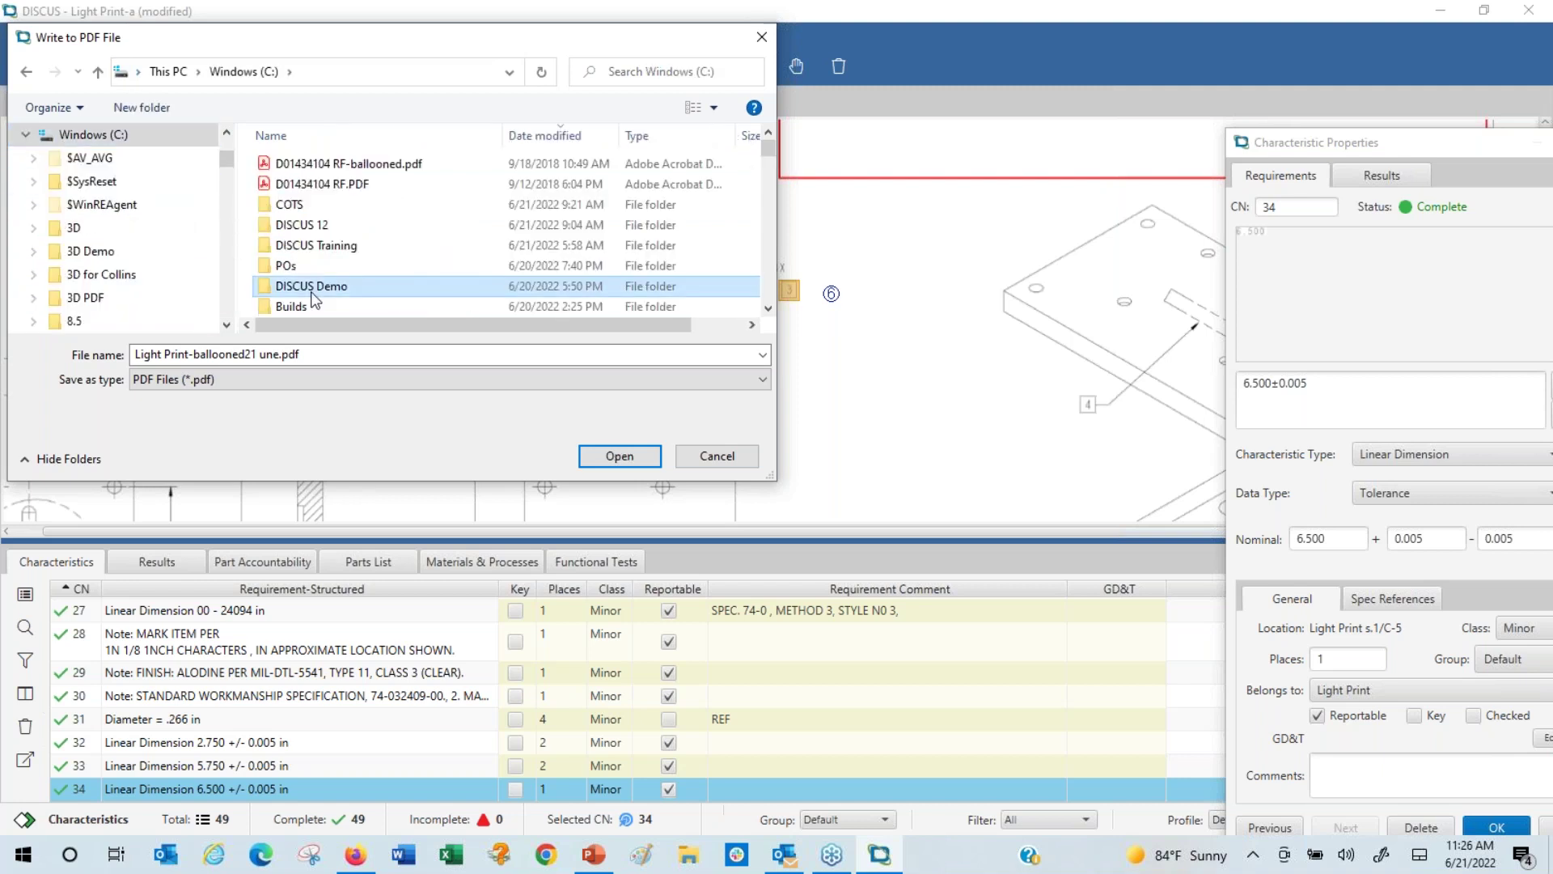
{"action": "double_click", "coordinate": [310, 293]}
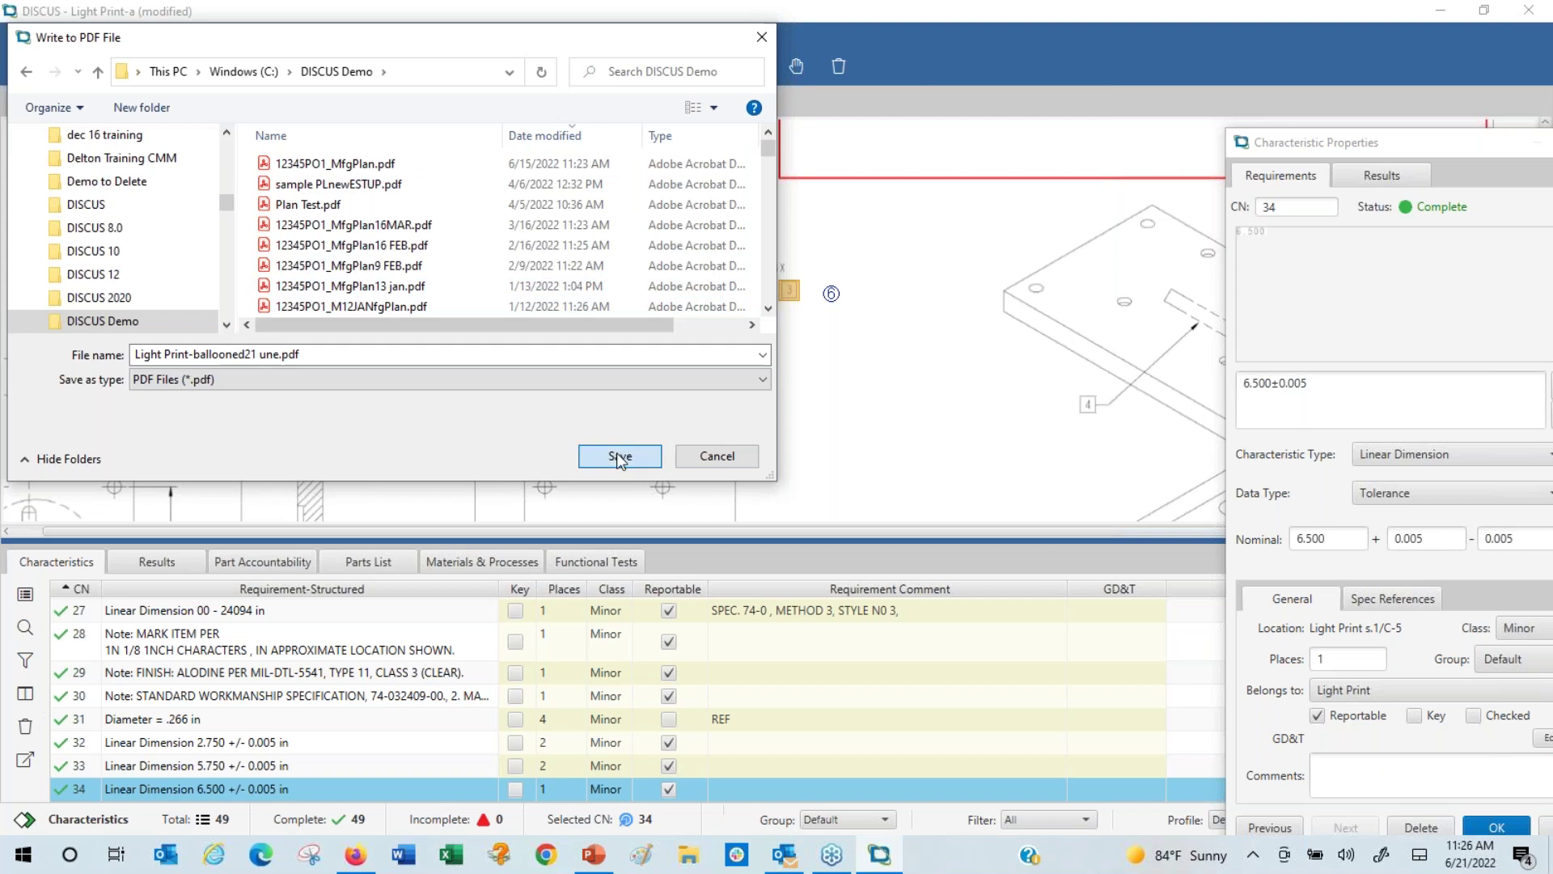
{"action": "left_click", "coordinate": [616, 453]}
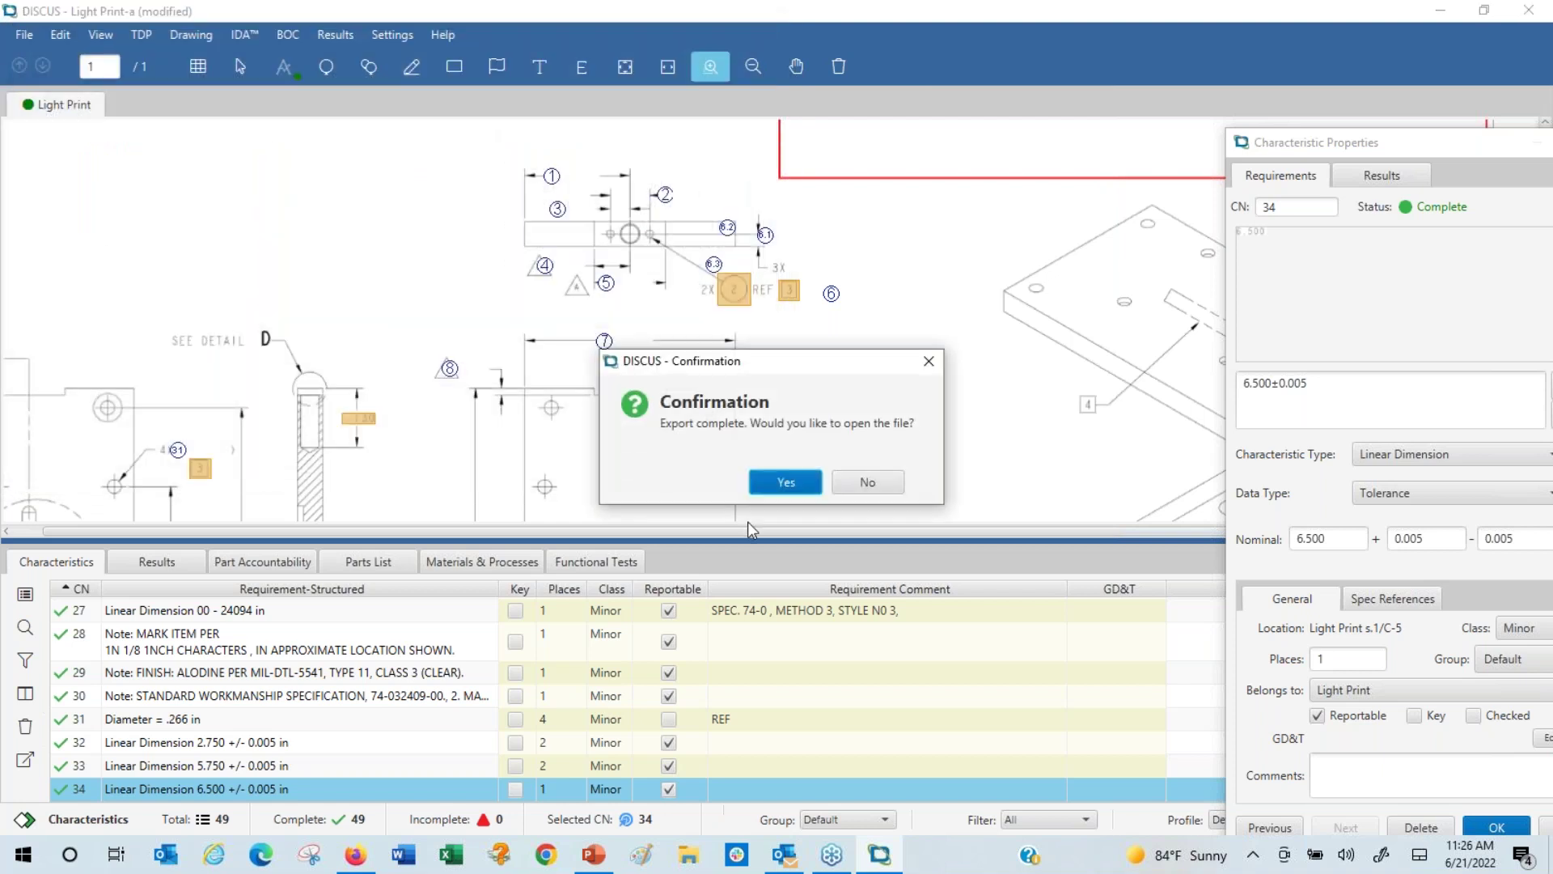
{"action": "left_click", "coordinate": [781, 482]}
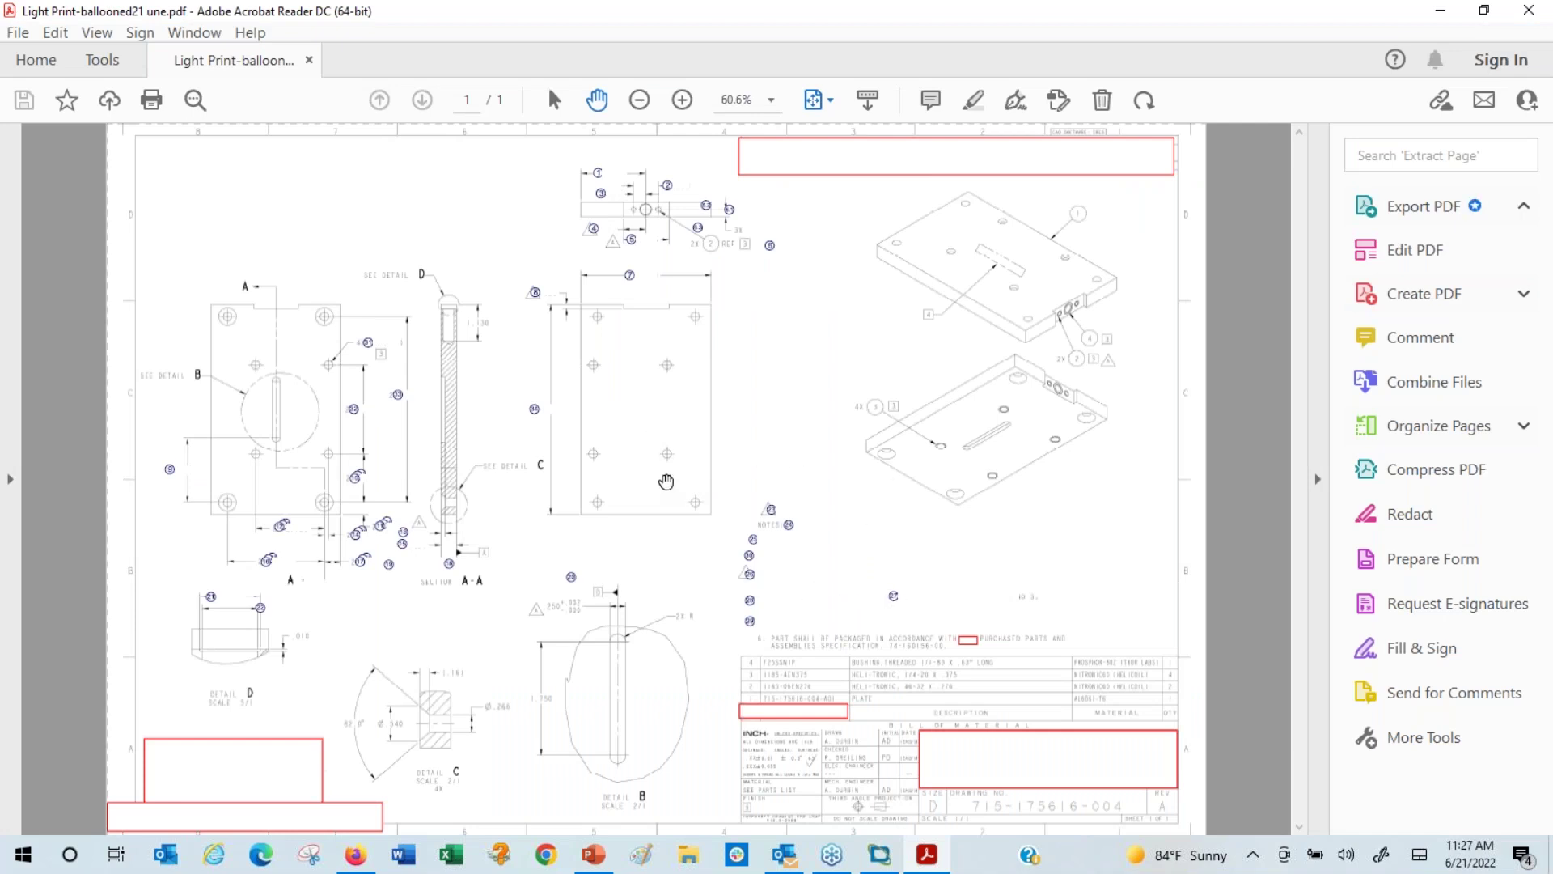
- Switch back to DISCUS and deselect characteristic 34 on the drawing
{"action": "key", "text": "alt+Tab"}
{"action": "key", "text": "alt+Down"}
{"action": "key", "text": "g"}
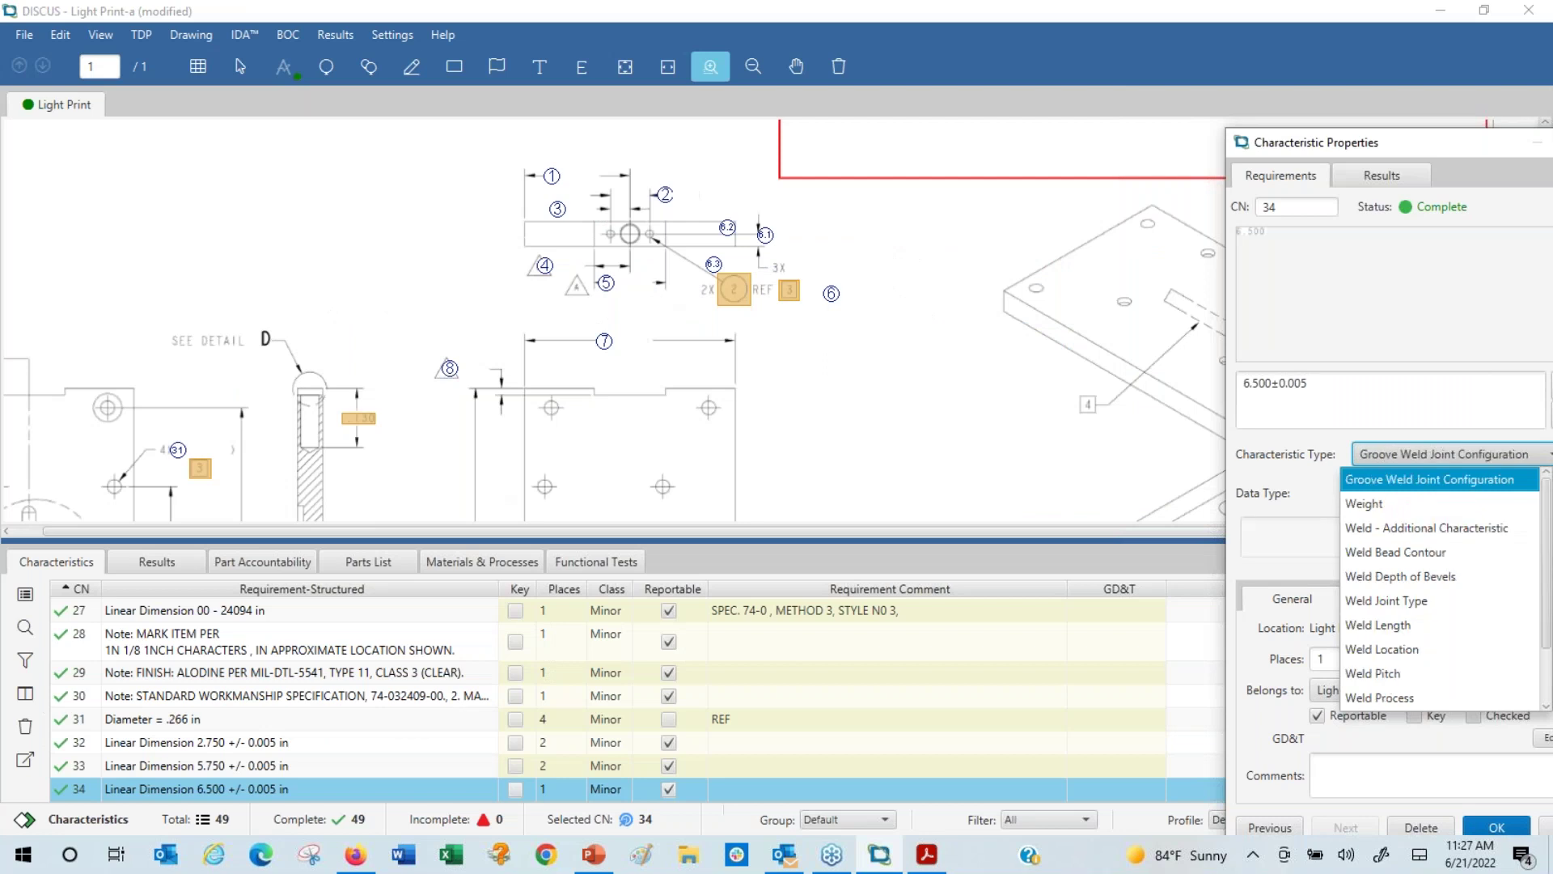
{"action": "left_click", "coordinate": [240, 67]}
{"action": "key", "text": "Return"}
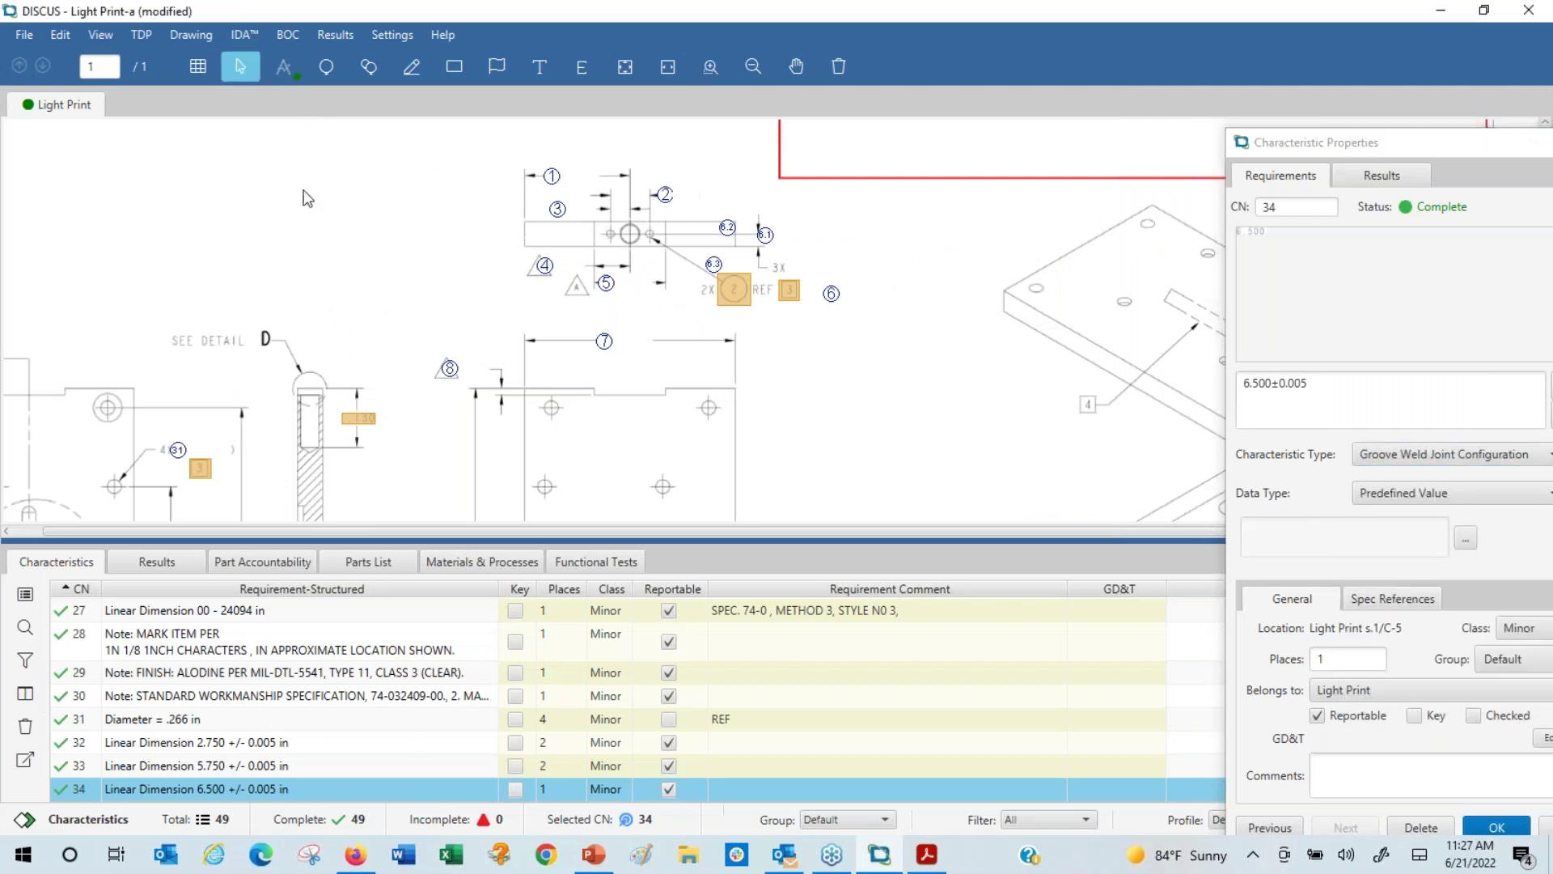
{"action": "left_click", "coordinate": [318, 201]}
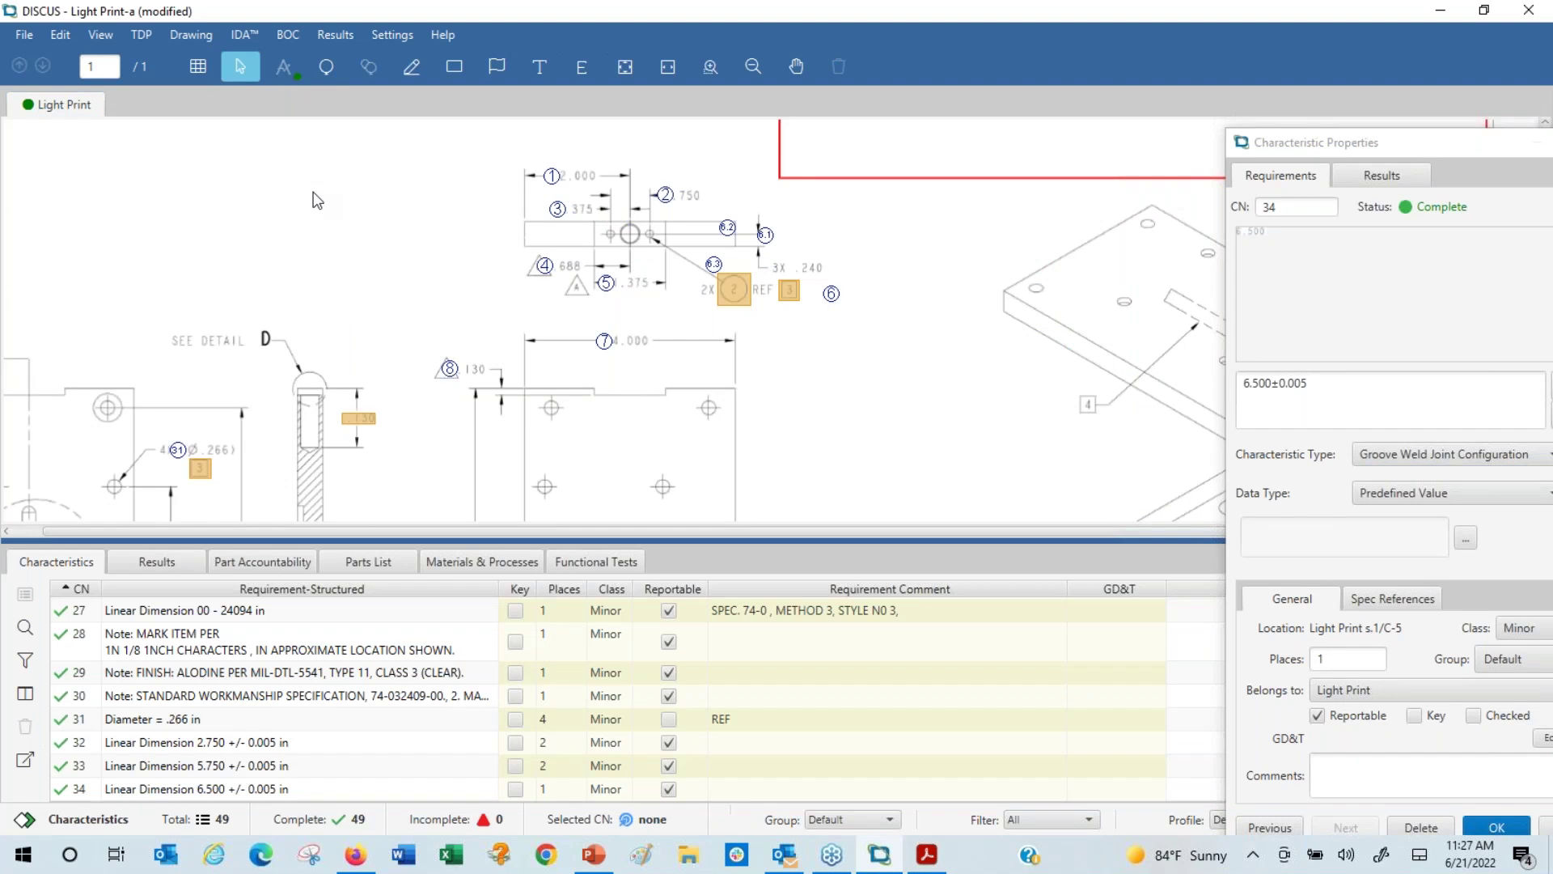
- Export the displayed drawings to a single PDF named Light Print-a- TDP Ballooned Drawing21 june.pdf and open it
{"action": "left_click", "coordinate": [27, 34]}
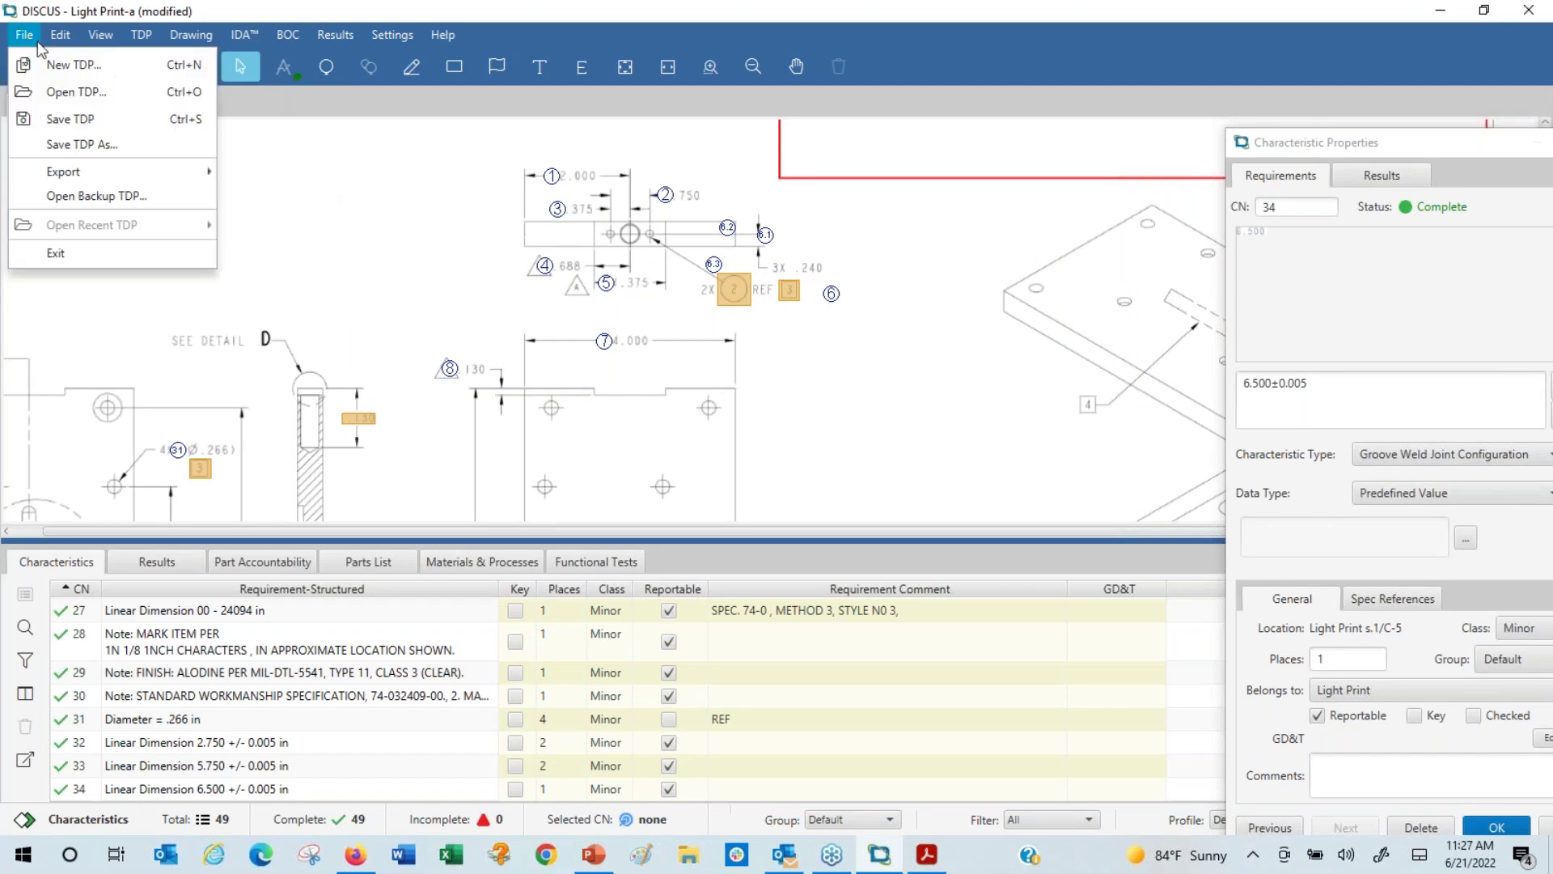
{"action": "mouse_move", "coordinate": [77, 175]}
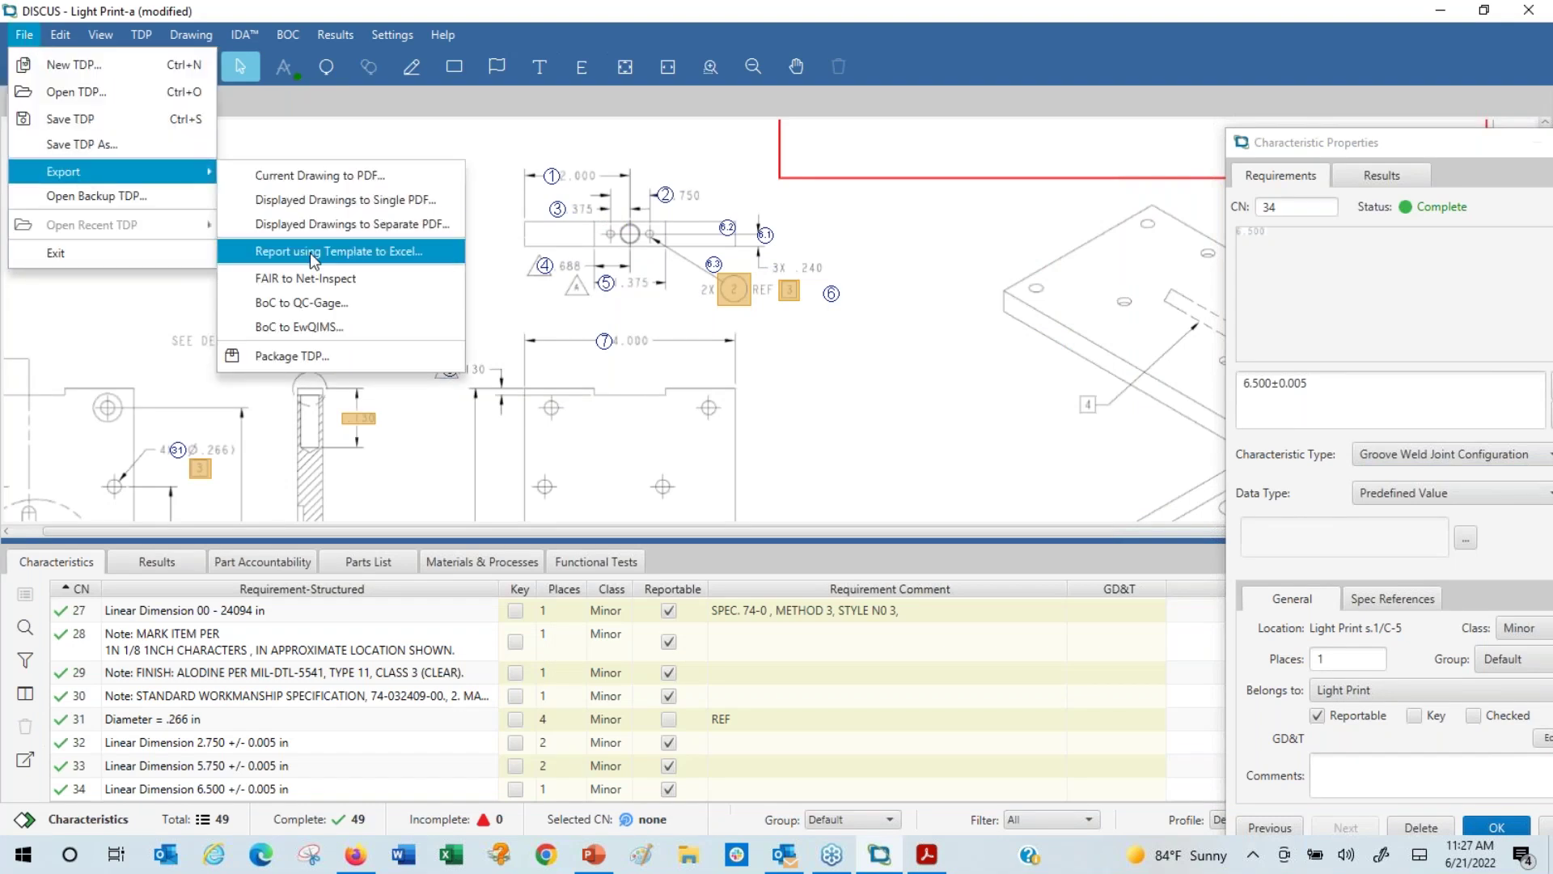
{"action": "left_click", "coordinate": [360, 202]}
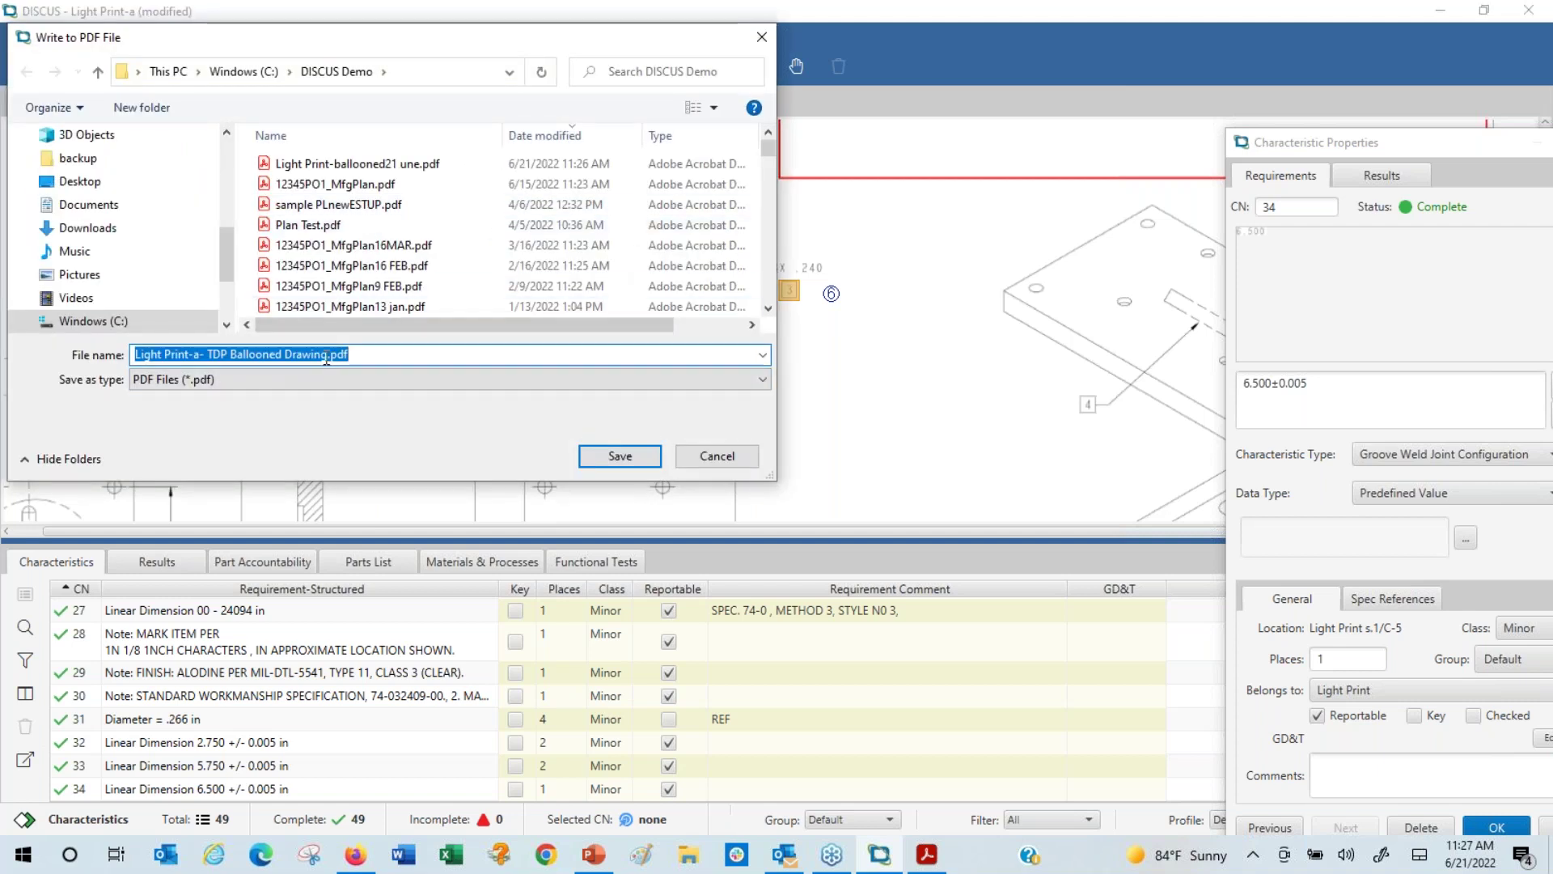
{"action": "left_click", "coordinate": [330, 356]}
{"action": "type", "text": "21 june"}
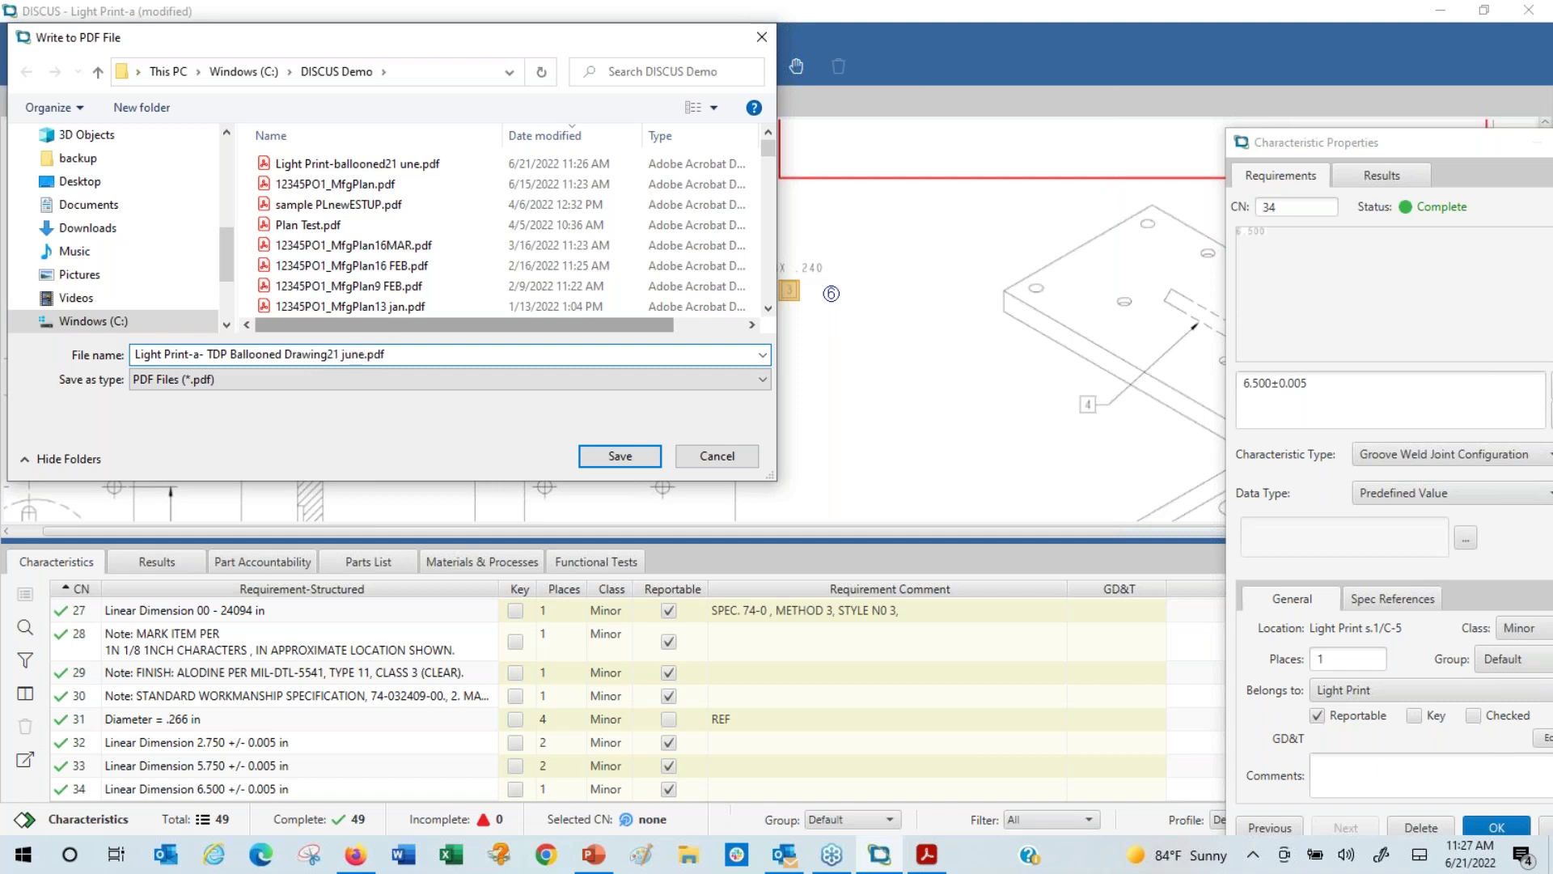
{"action": "left_click", "coordinate": [619, 453]}
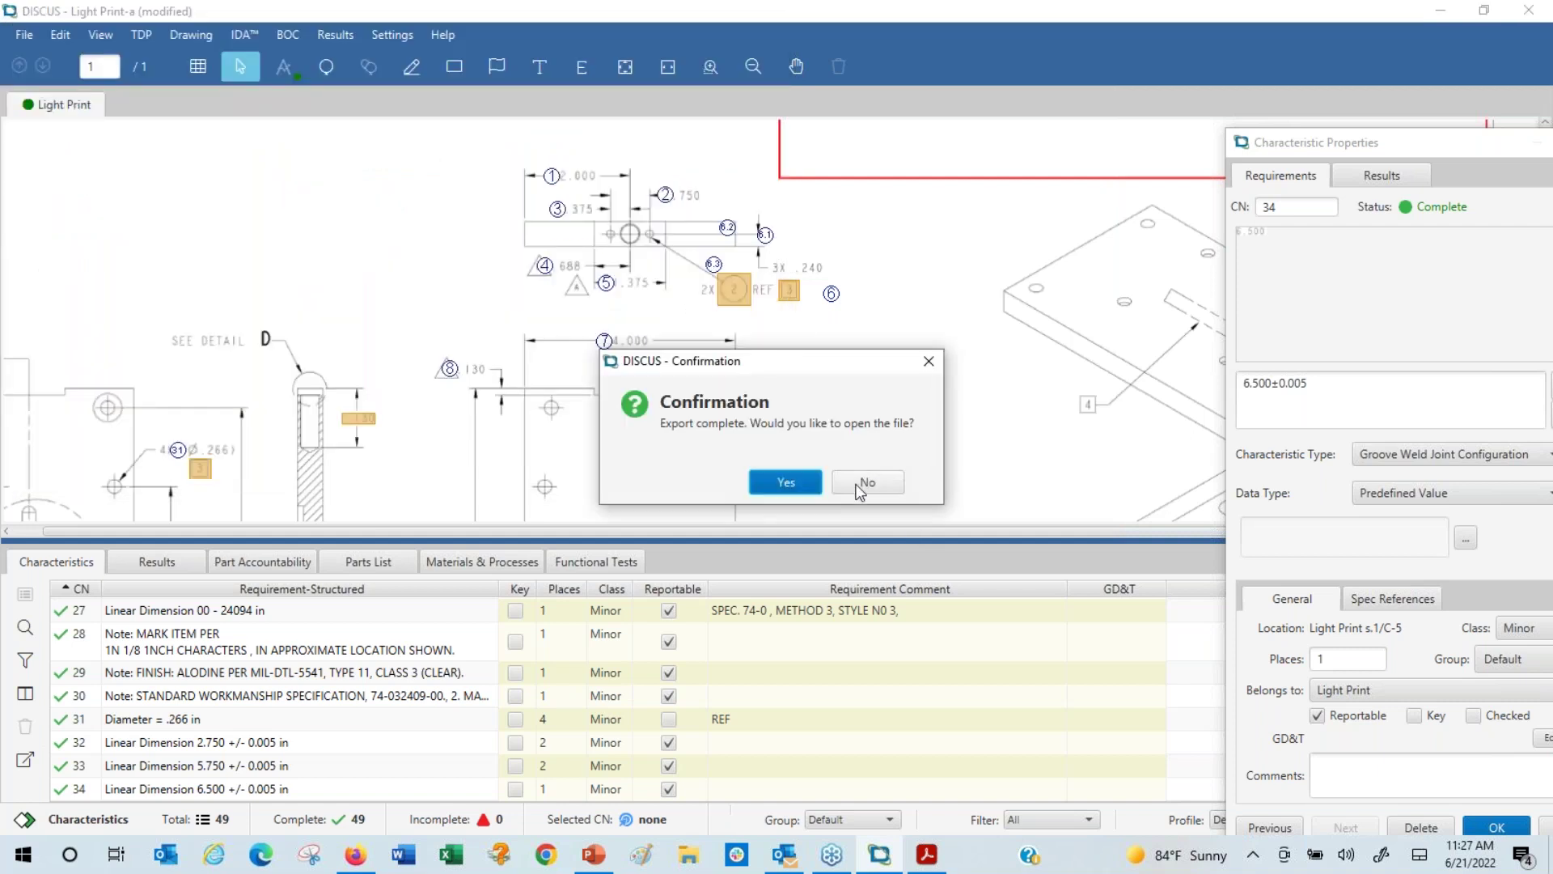
{"action": "left_click", "coordinate": [785, 482]}
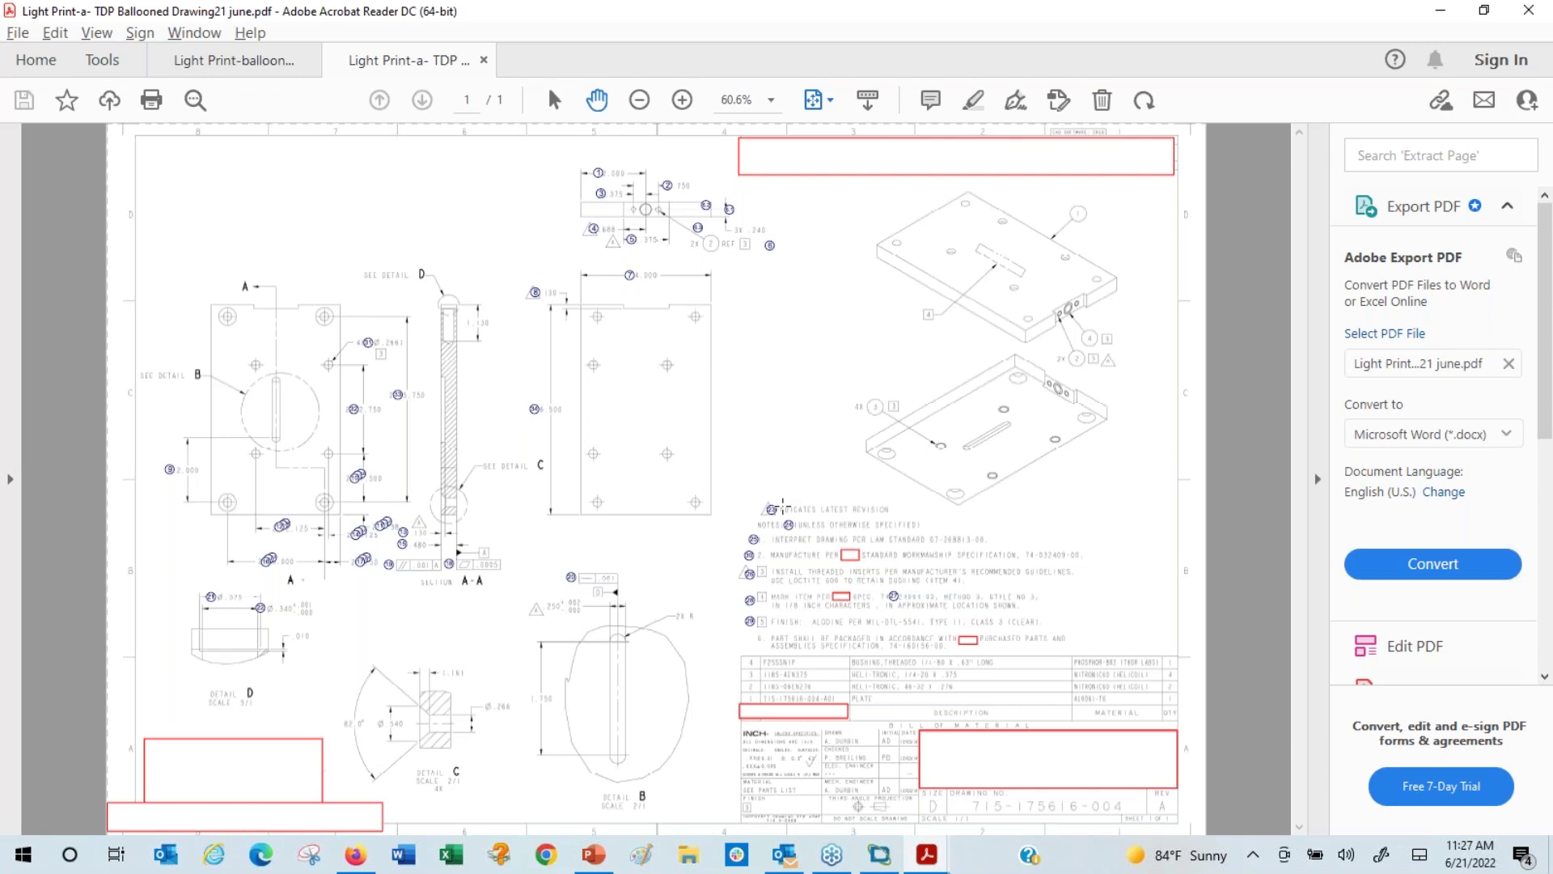
- Switch to DISCUS, select characteristics 1 through 8 with their sub-balloons on the drawing, and open their balloon properties
{"action": "key", "text": "alt+Tab"}
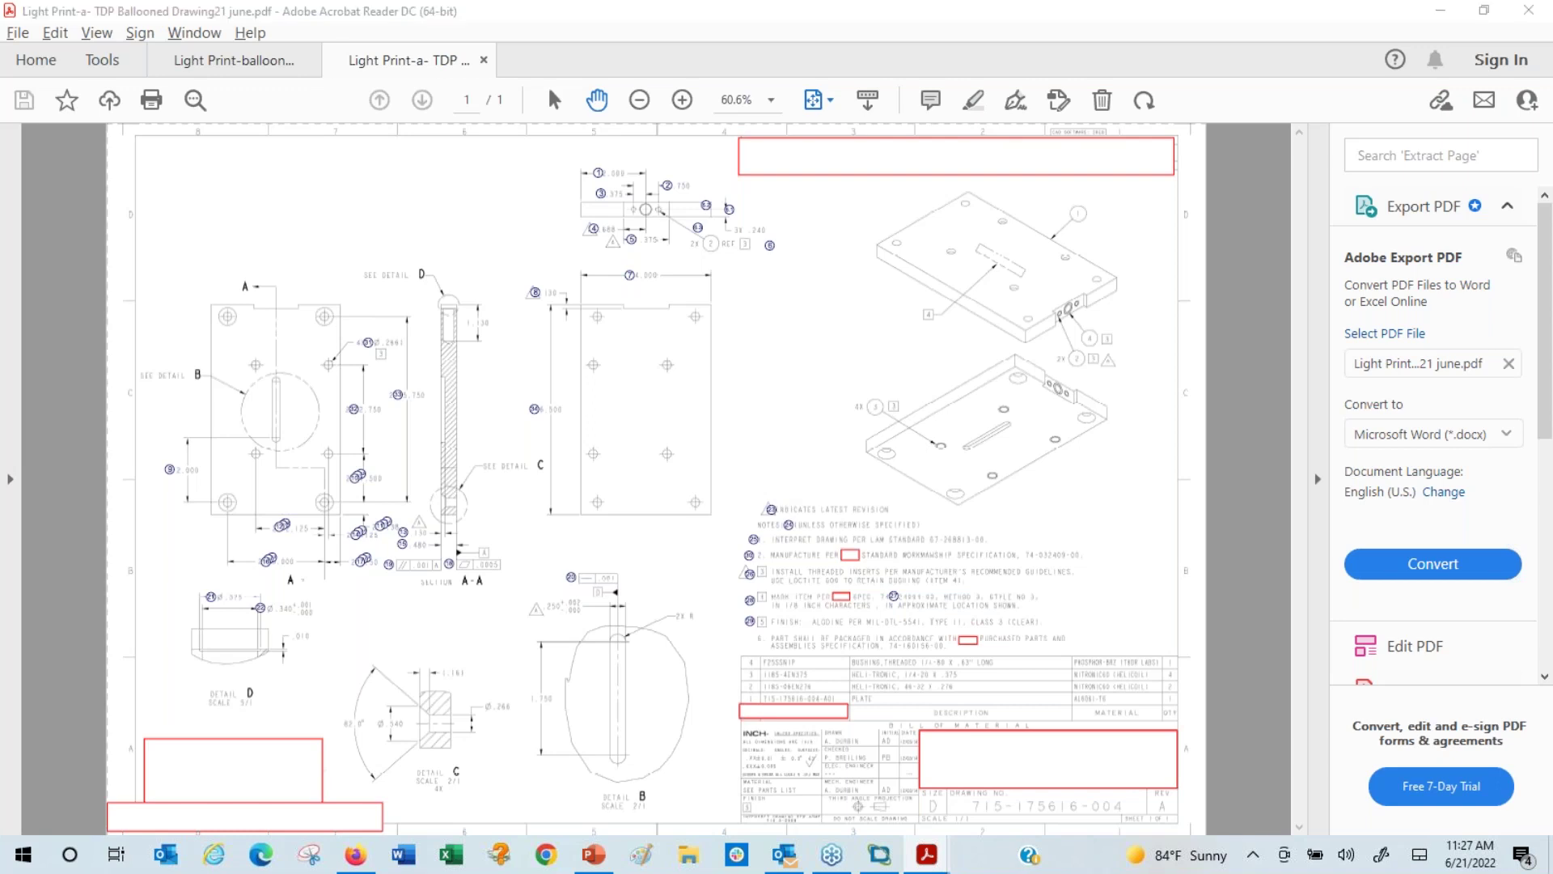
{"action": "left_click", "coordinate": [648, 271]}
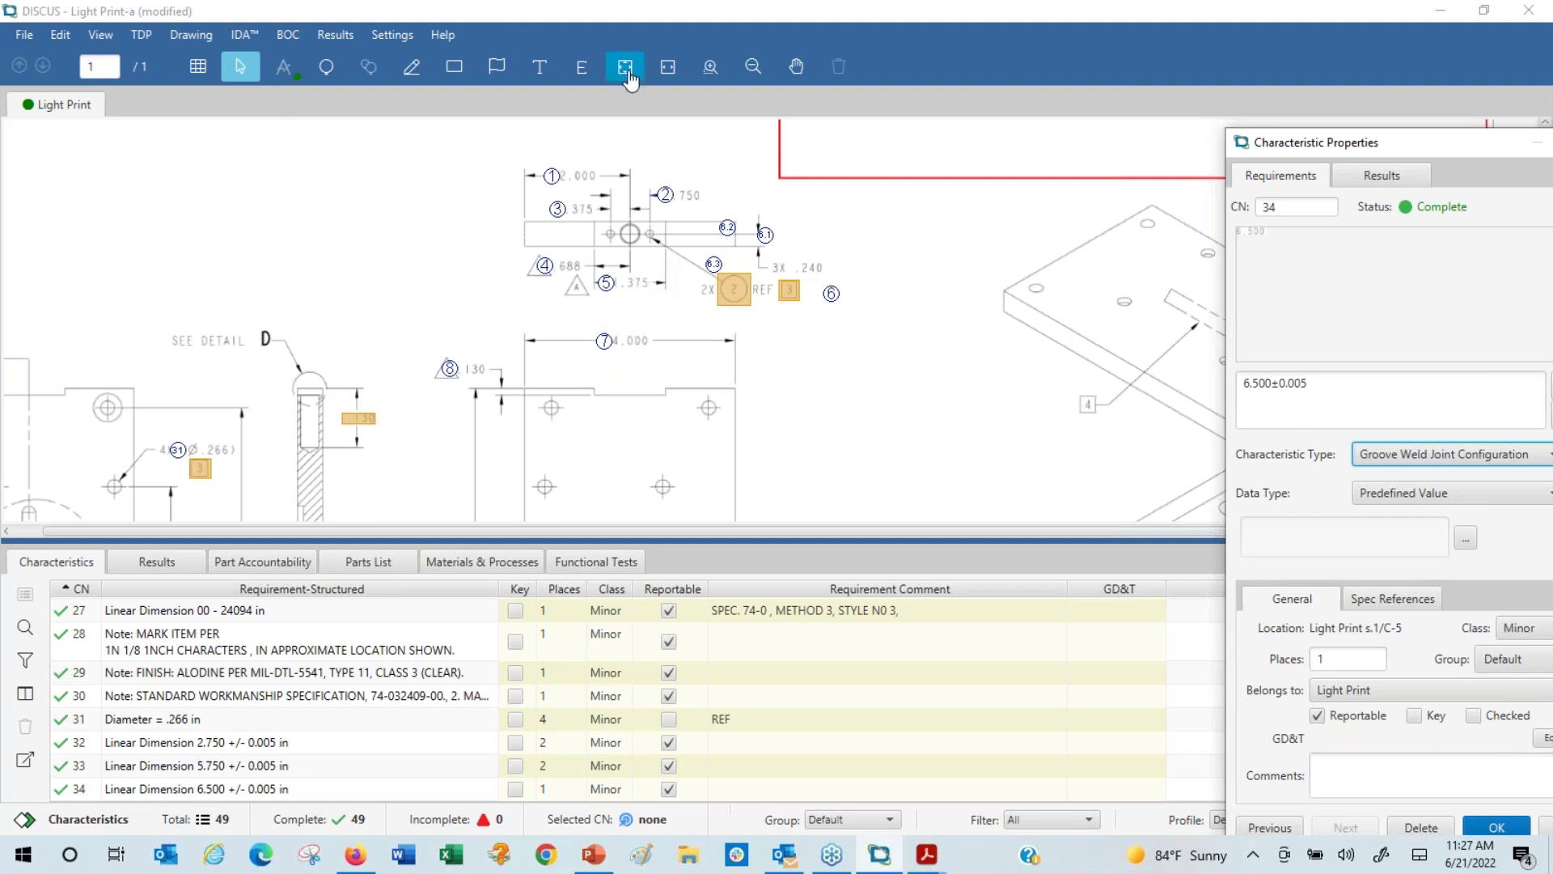
{"action": "left_click", "coordinate": [241, 66]}
{"action": "mouse_move", "coordinate": [344, 140]}
{"action": "left_mouse_down"}
{"action": "mouse_move", "coordinate": [898, 445]}
{"action": "mouse_move", "coordinate": [894, 389]}
{"action": "mouse_move", "coordinate": [906, 398]}
{"action": "left_mouse_up"}
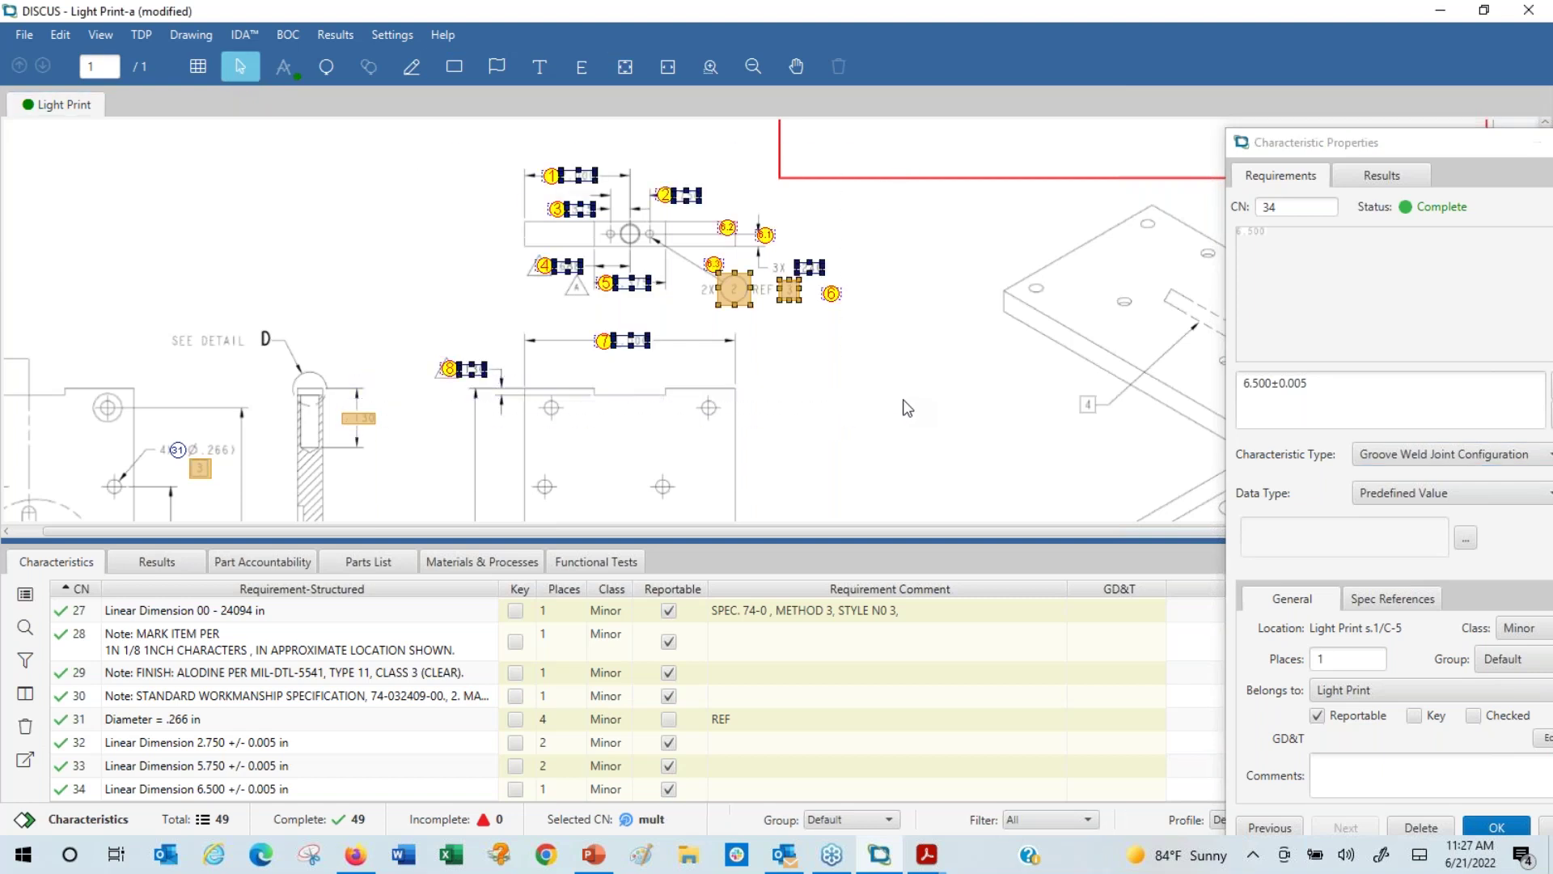
{"action": "right_click", "coordinate": [550, 170]}
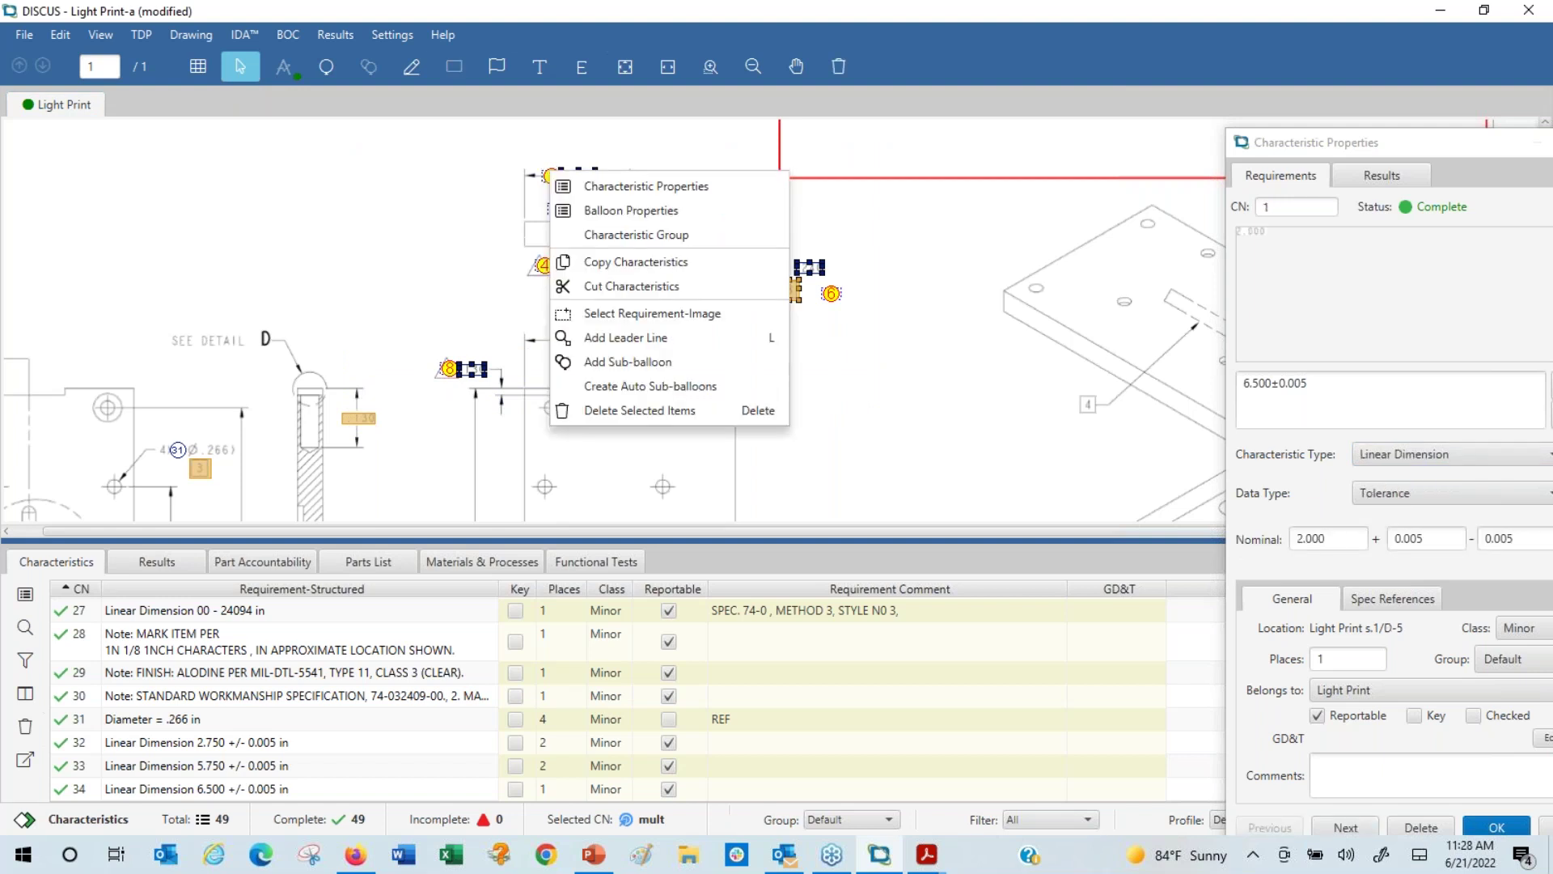
{"action": "left_click", "coordinate": [587, 220]}
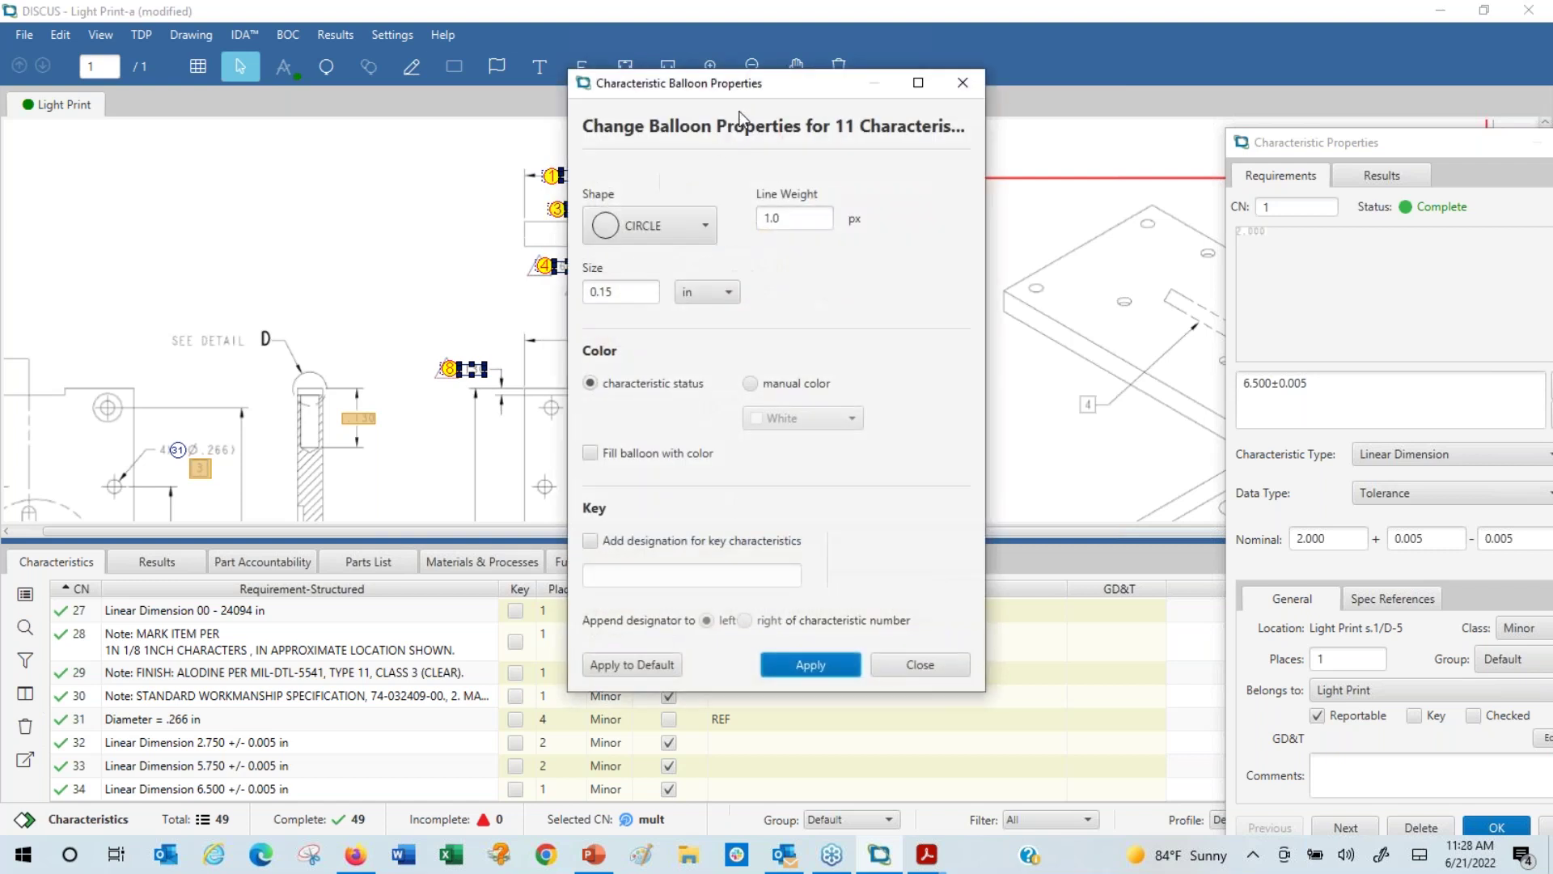
{"action": "left_click_drag", "start_coordinate": [810, 91], "coordinate": [584, 100]}
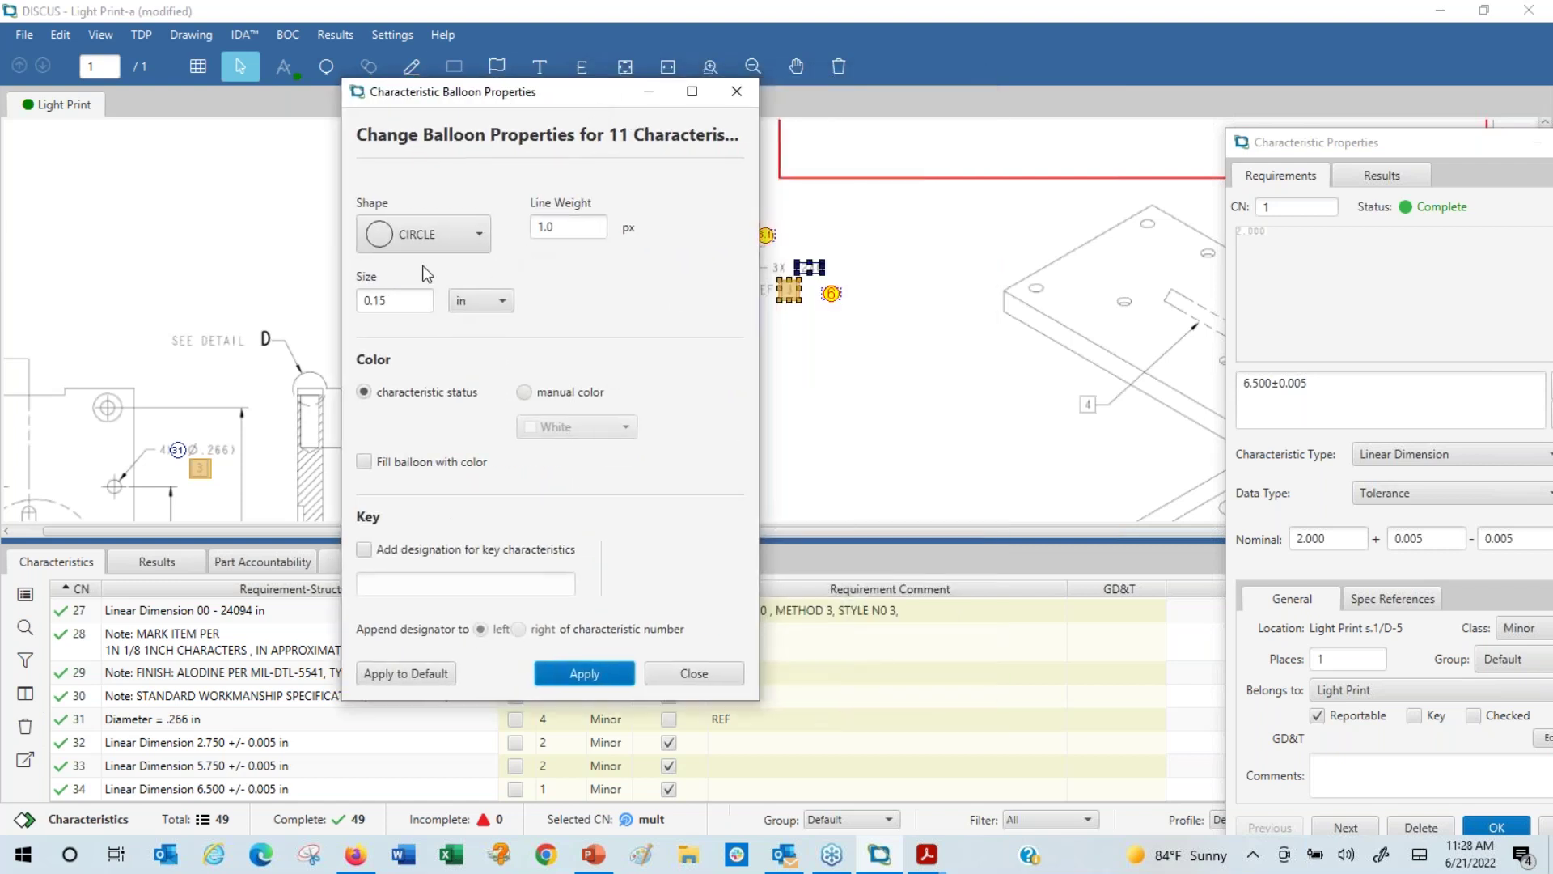
- Change the selected balloons to the CLOUD shape with manual color #001a80, apply the change and deselect them
{"action": "left_click", "coordinate": [464, 233]}
{"action": "left_click", "coordinate": [426, 319]}
{"action": "left_click", "coordinate": [523, 393]}
{"action": "left_click", "coordinate": [597, 433]}
{"action": "left_click", "coordinate": [553, 476]}
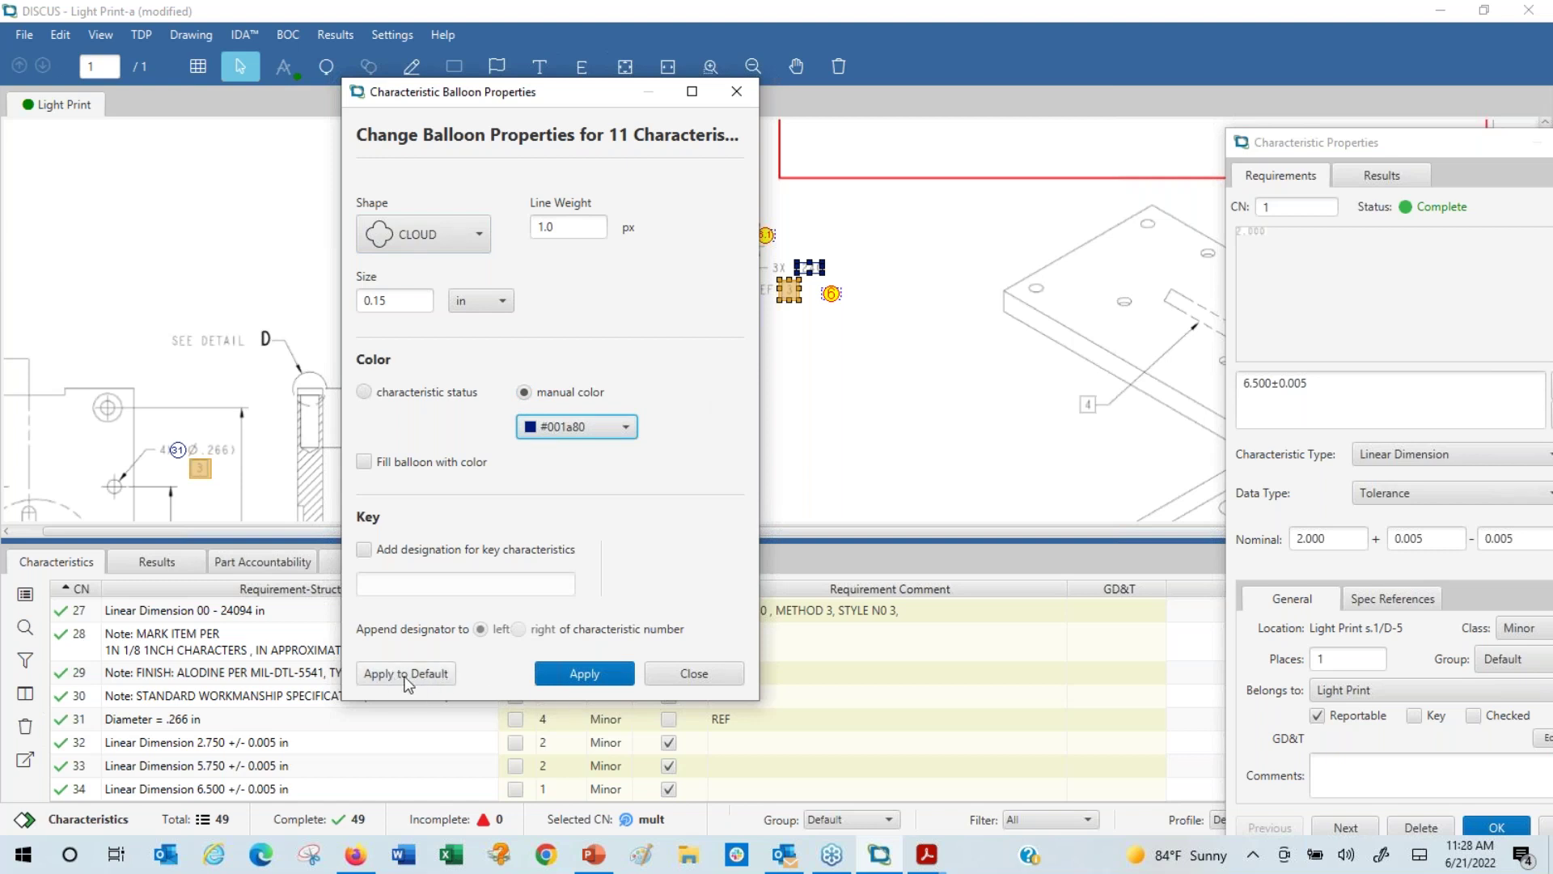
{"action": "left_click", "coordinate": [591, 681]}
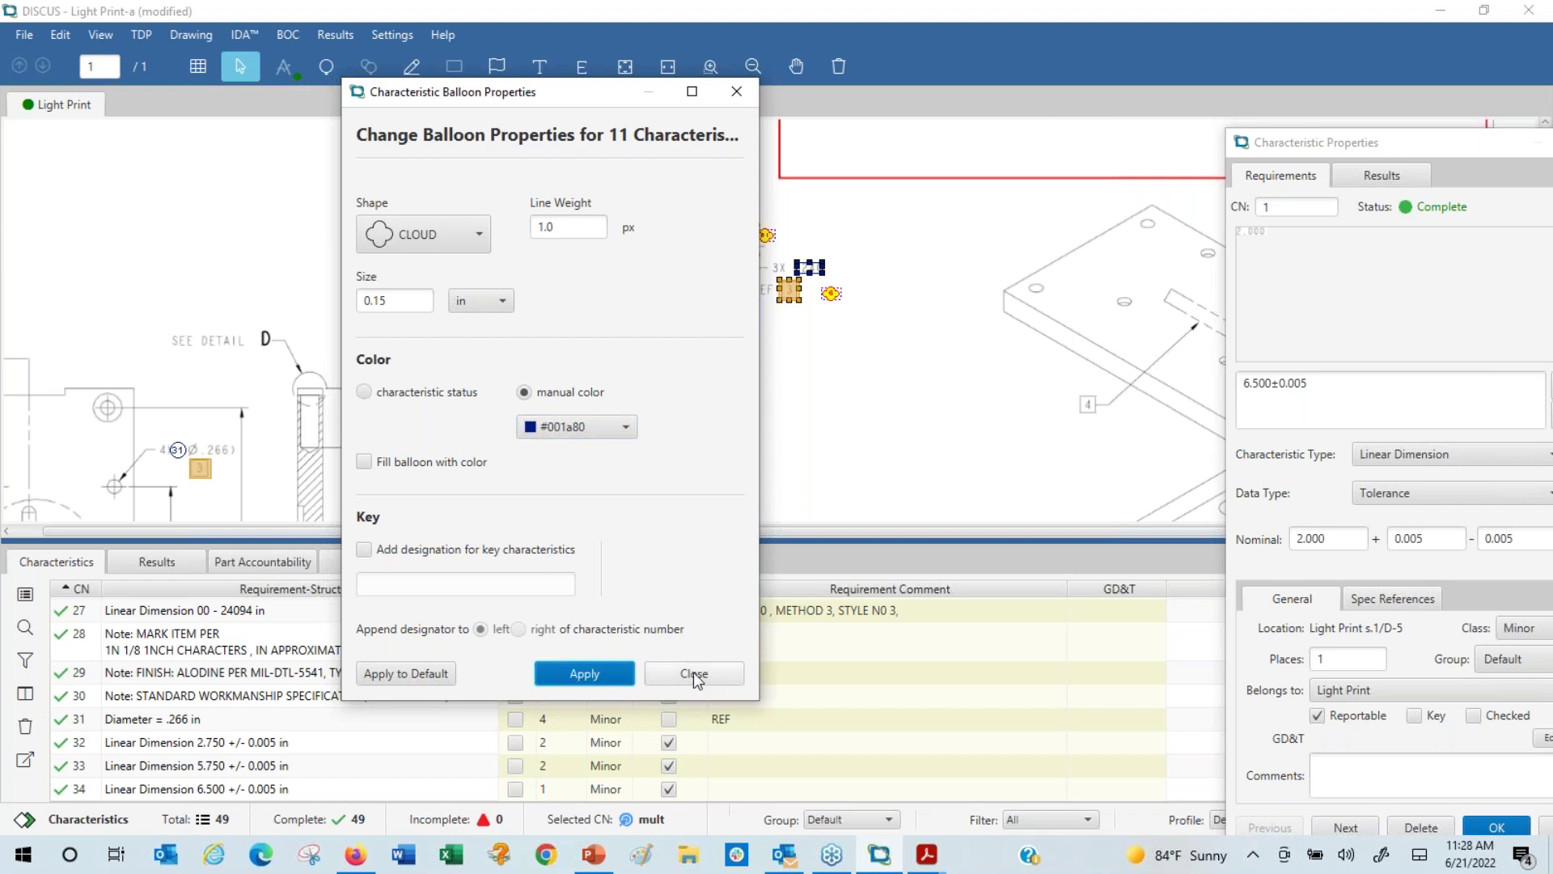
{"action": "left_click", "coordinate": [692, 672]}
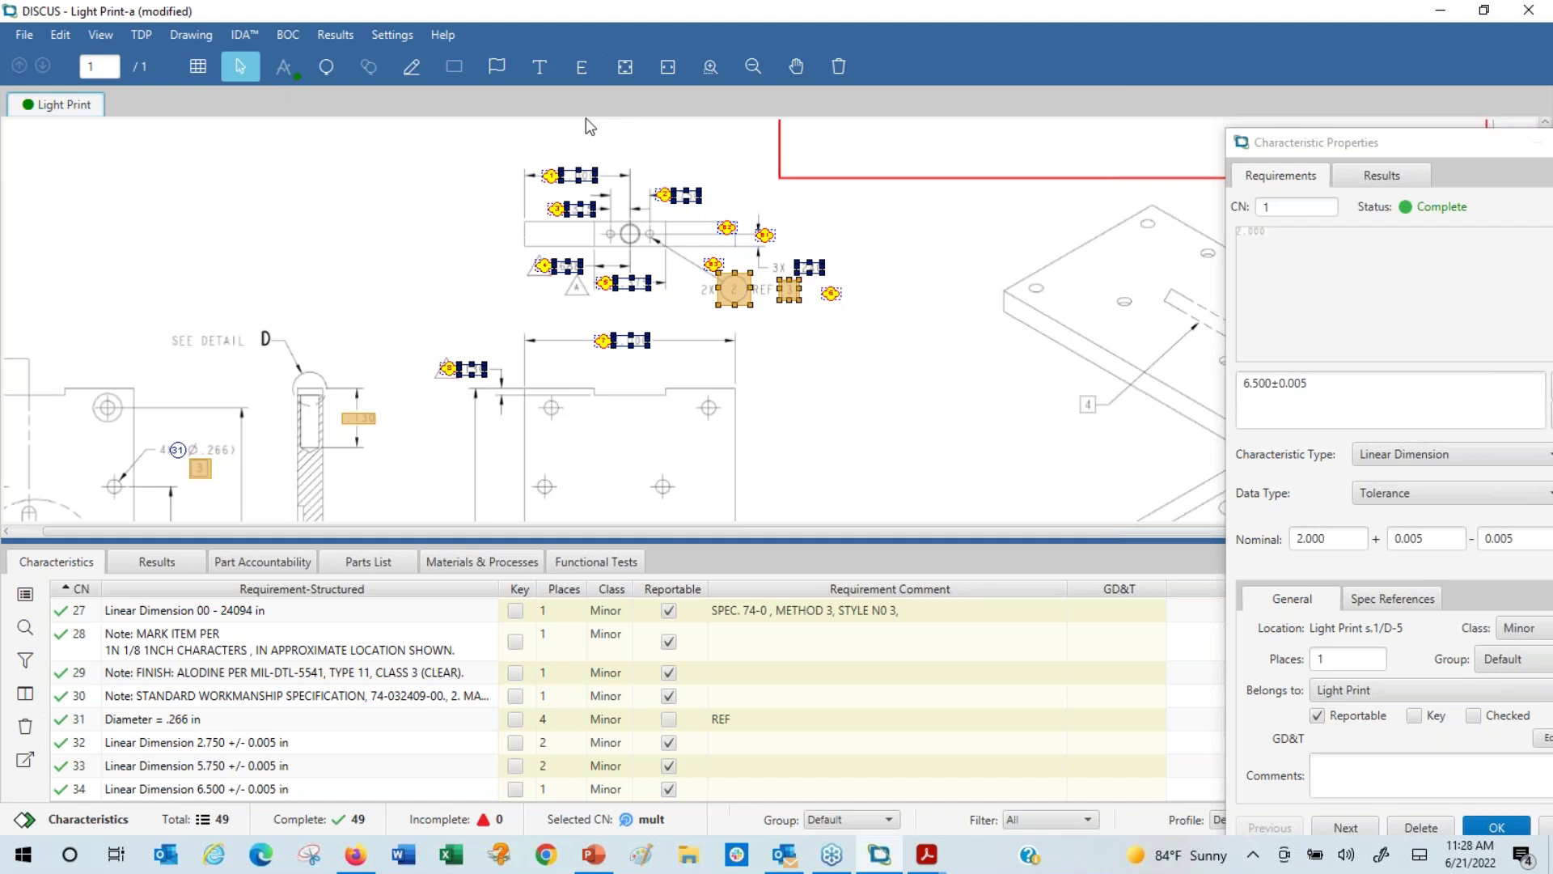
{"action": "left_click", "coordinate": [409, 175]}
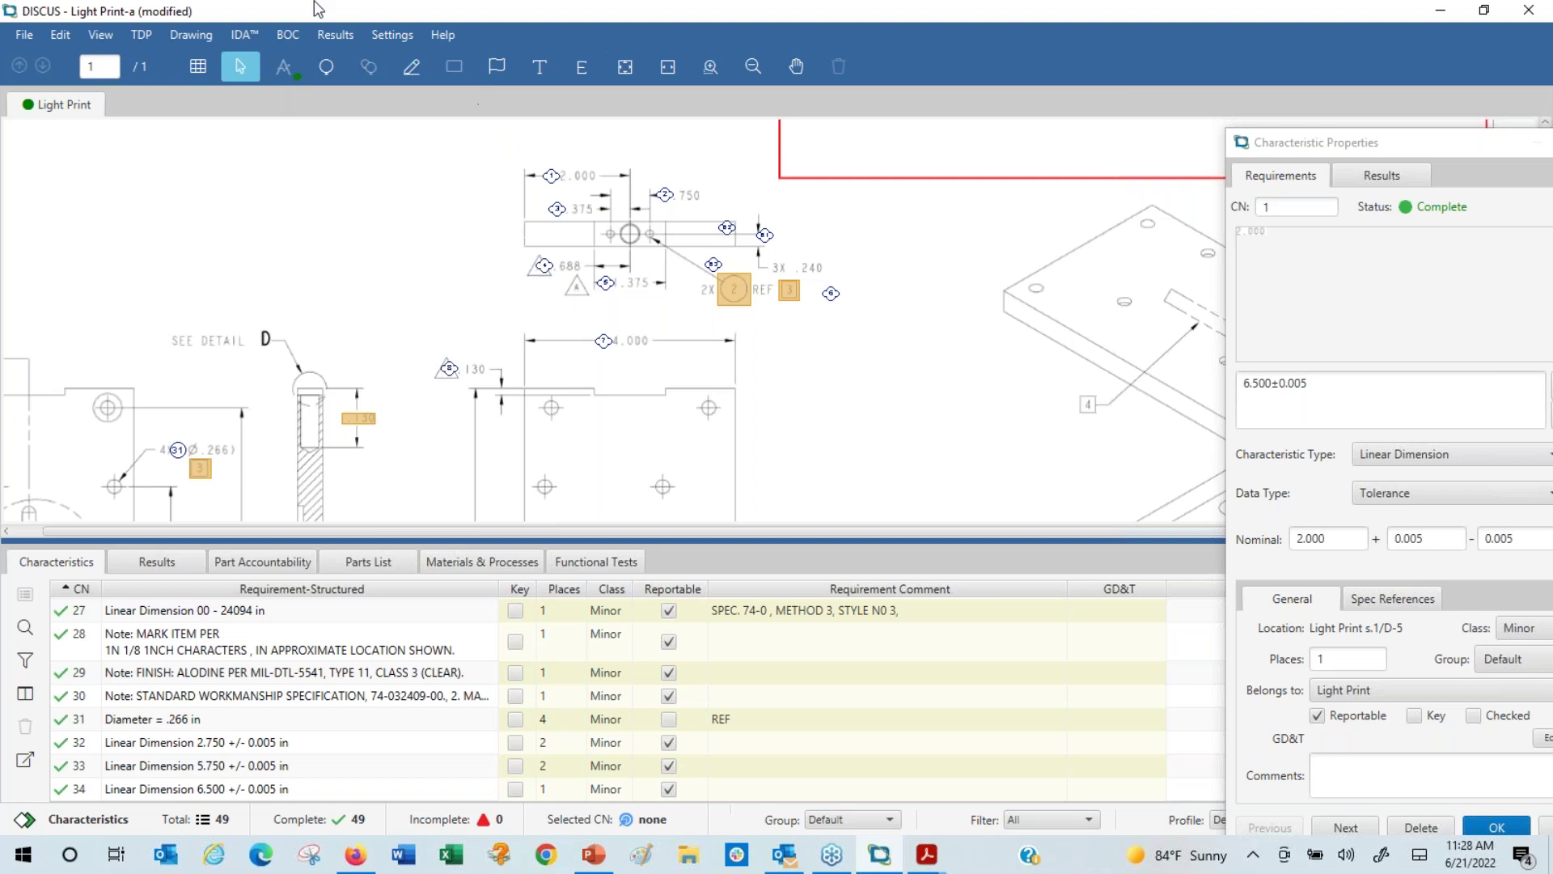
- Examine the license information in the application configuration and close it
{"action": "left_click", "coordinate": [393, 37]}
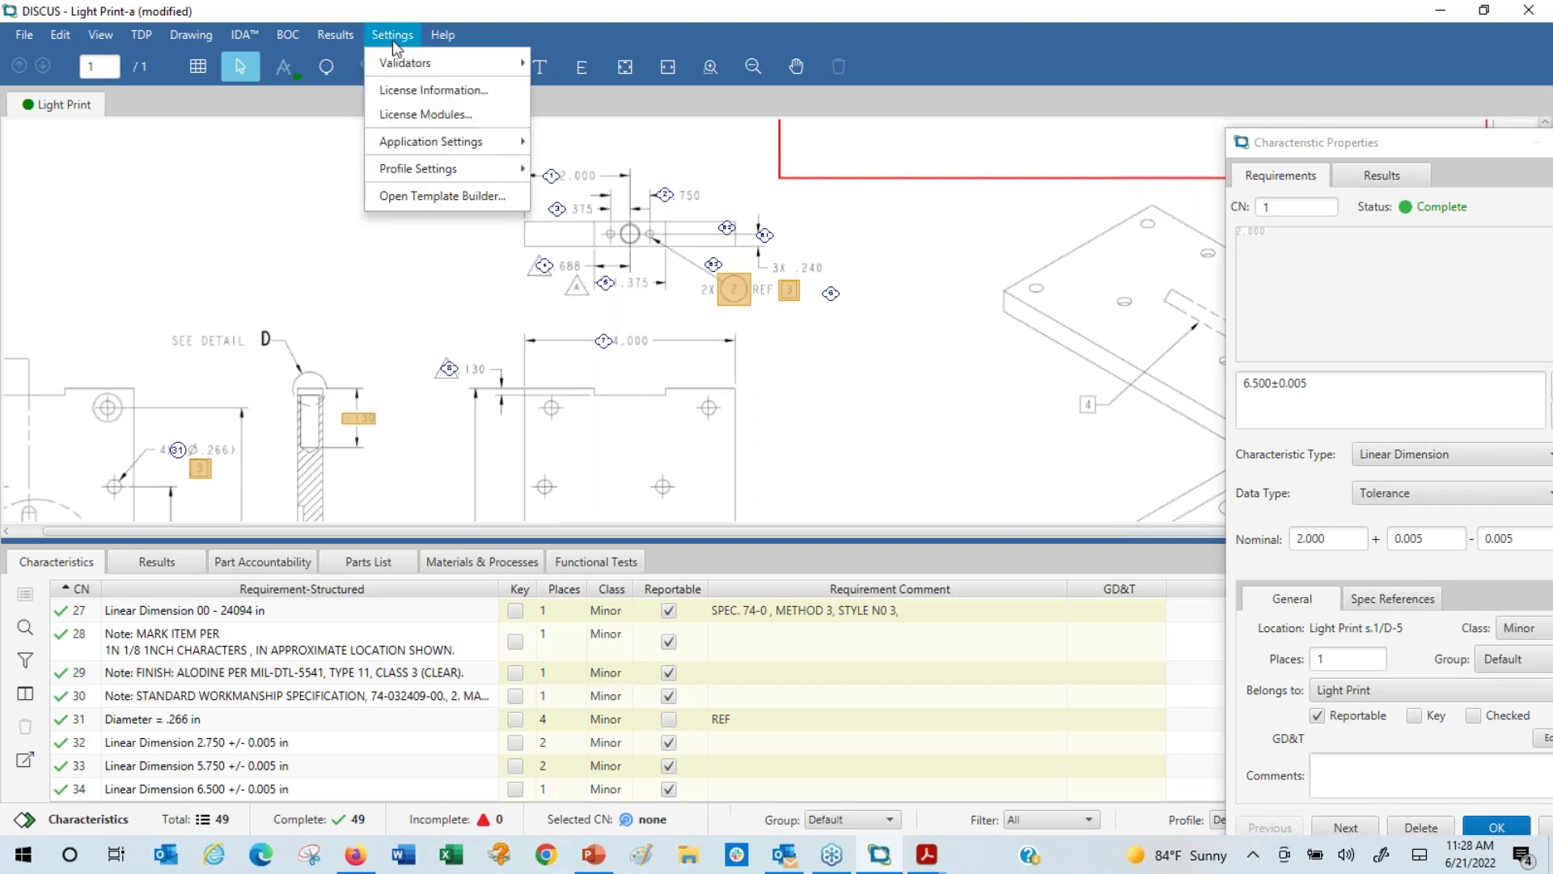
{"action": "left_click", "coordinate": [407, 95]}
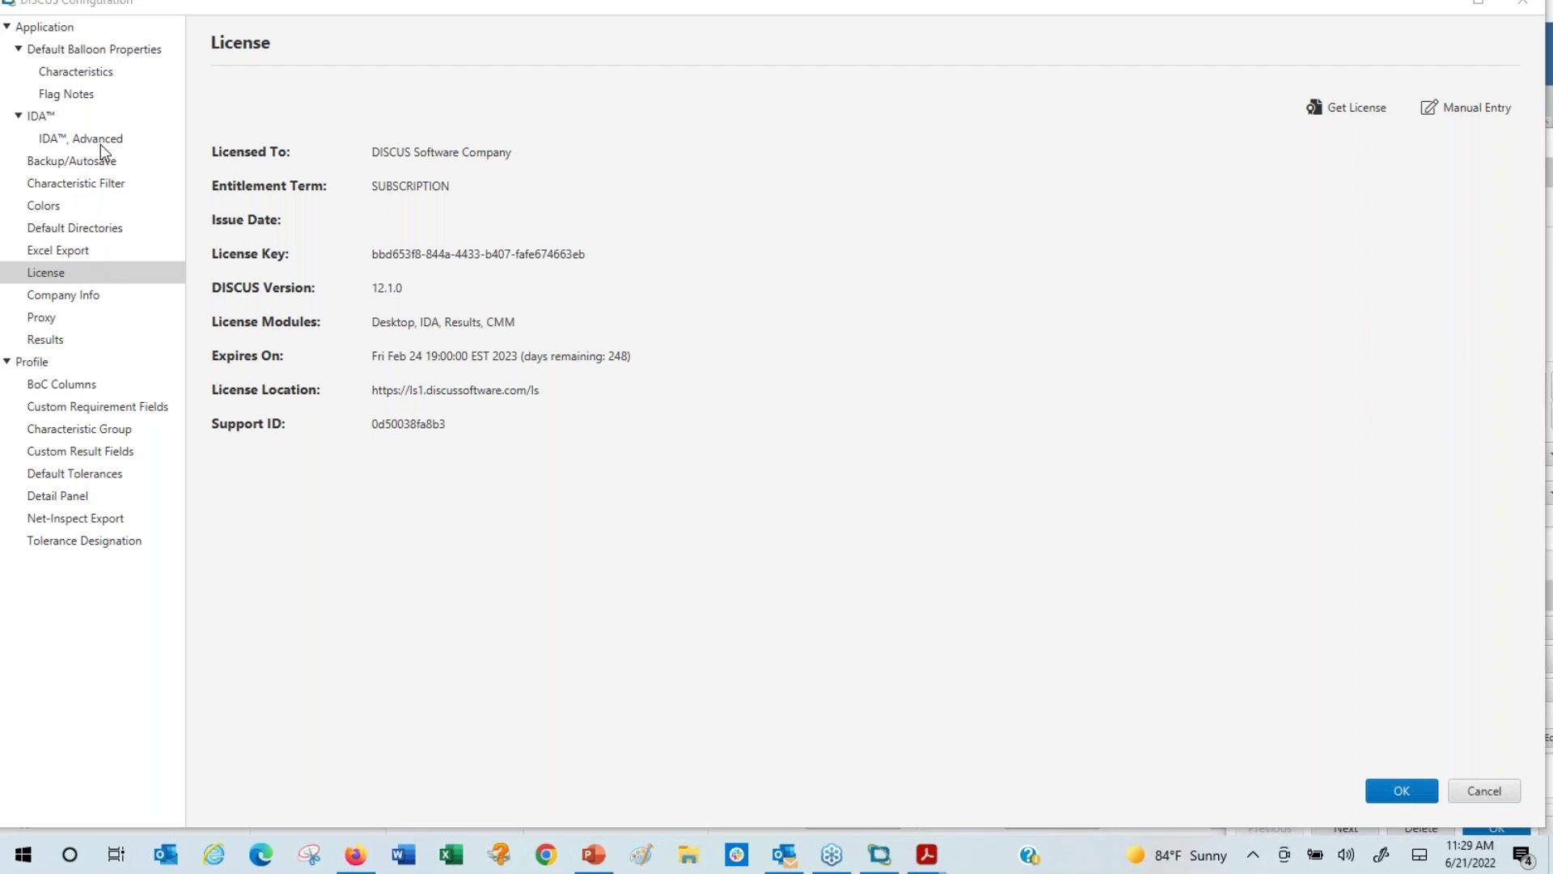
{"action": "left_click_drag", "start_coordinate": [1057, 12], "coordinate": [1042, 84]}
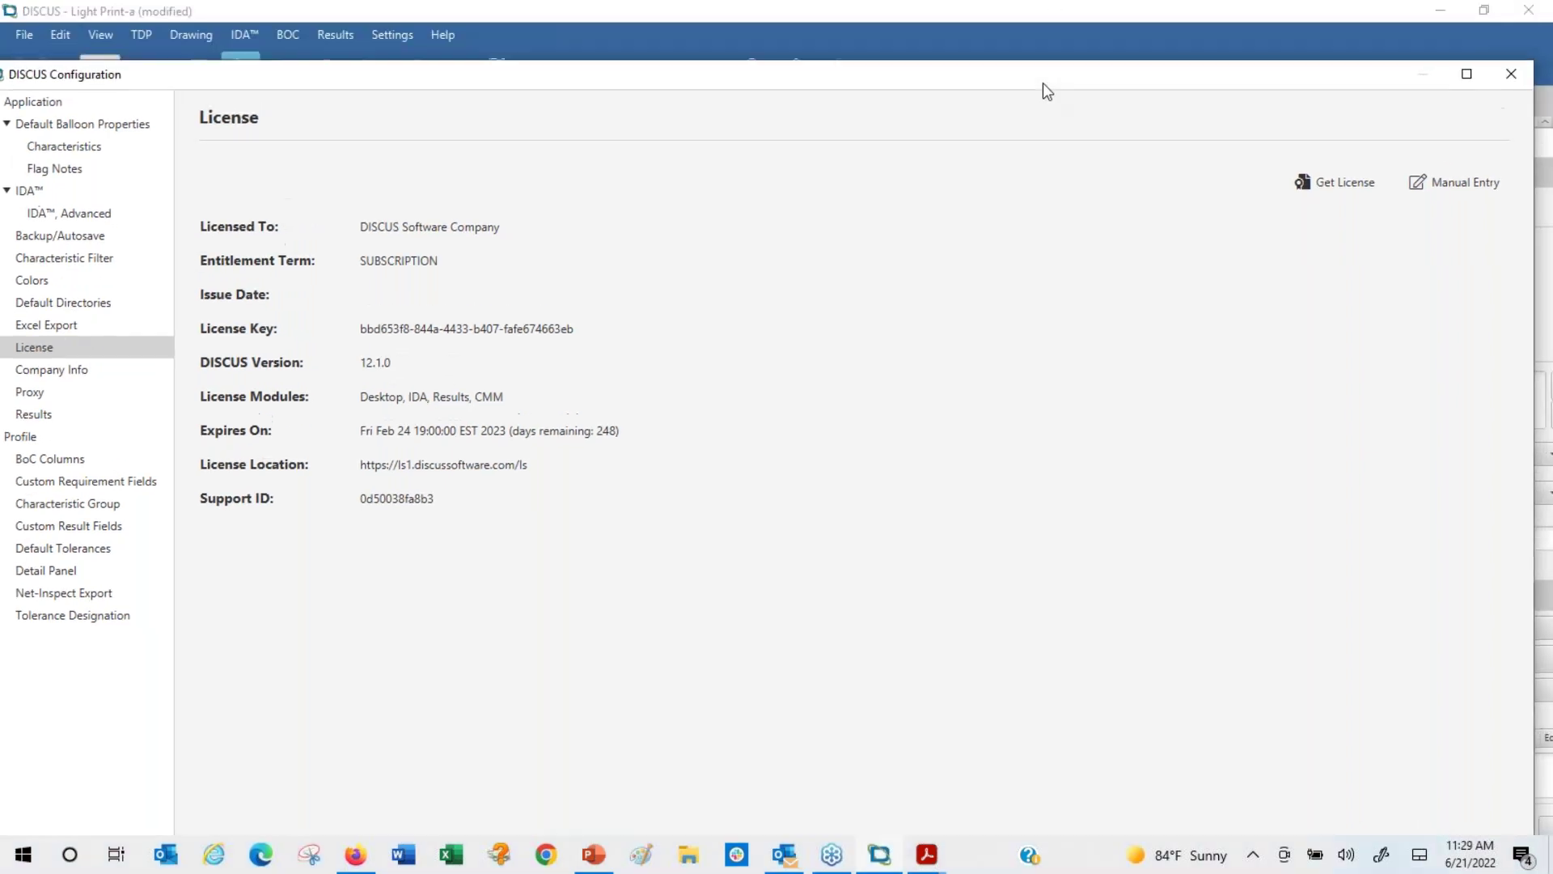
{"action": "left_click", "coordinate": [1511, 76]}
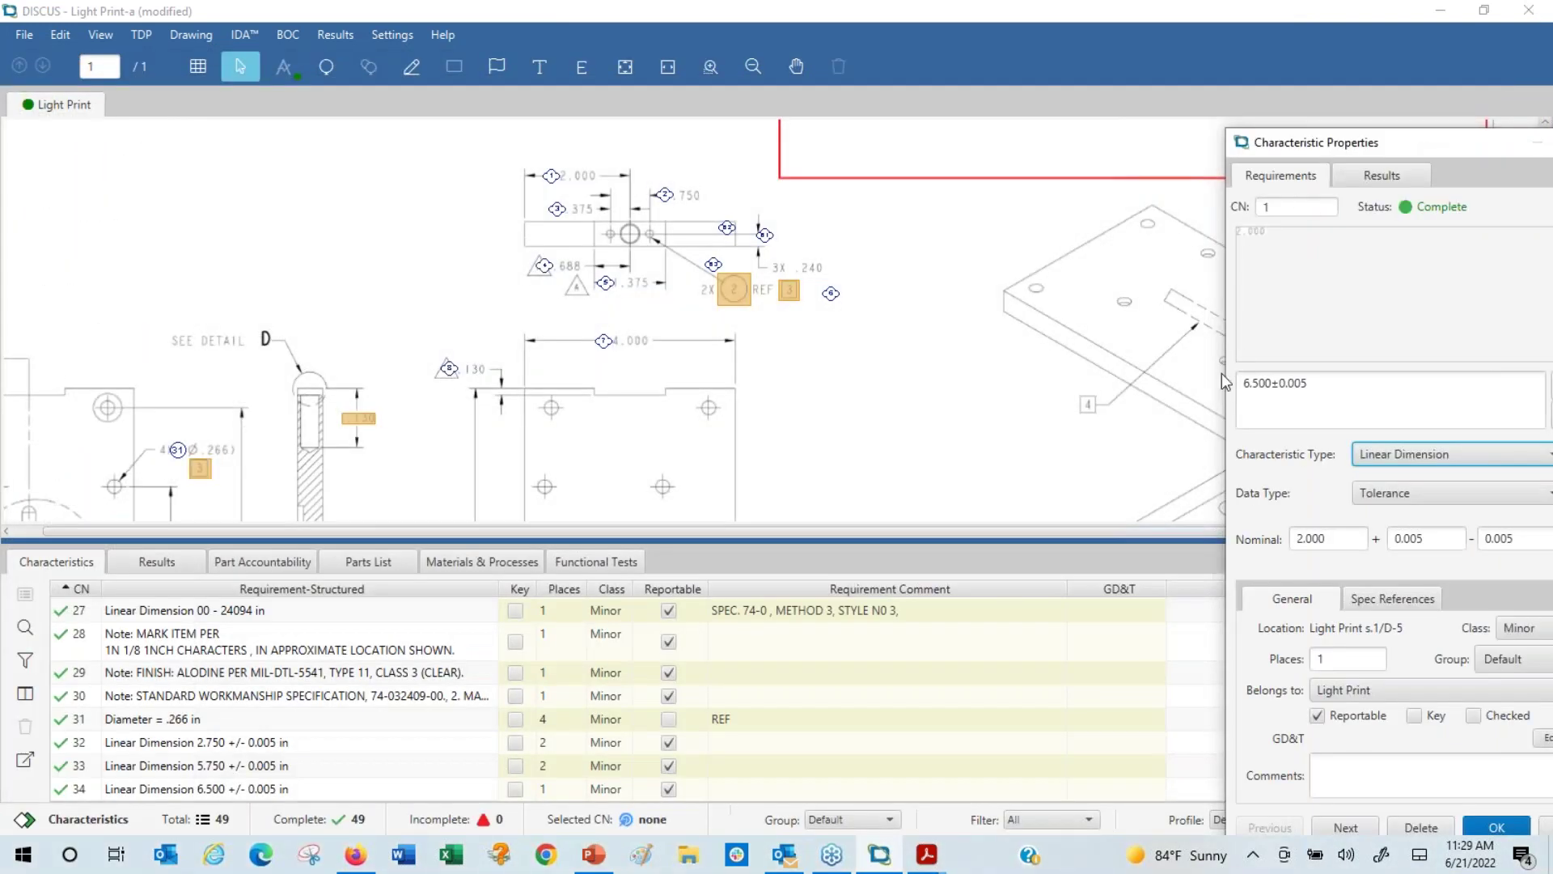
- Open the FAIR export to Net-Inspect, review the validation error details, and close the export without uploading
{"action": "left_click", "coordinate": [23, 37]}
{"action": "mouse_move", "coordinate": [97, 172]}
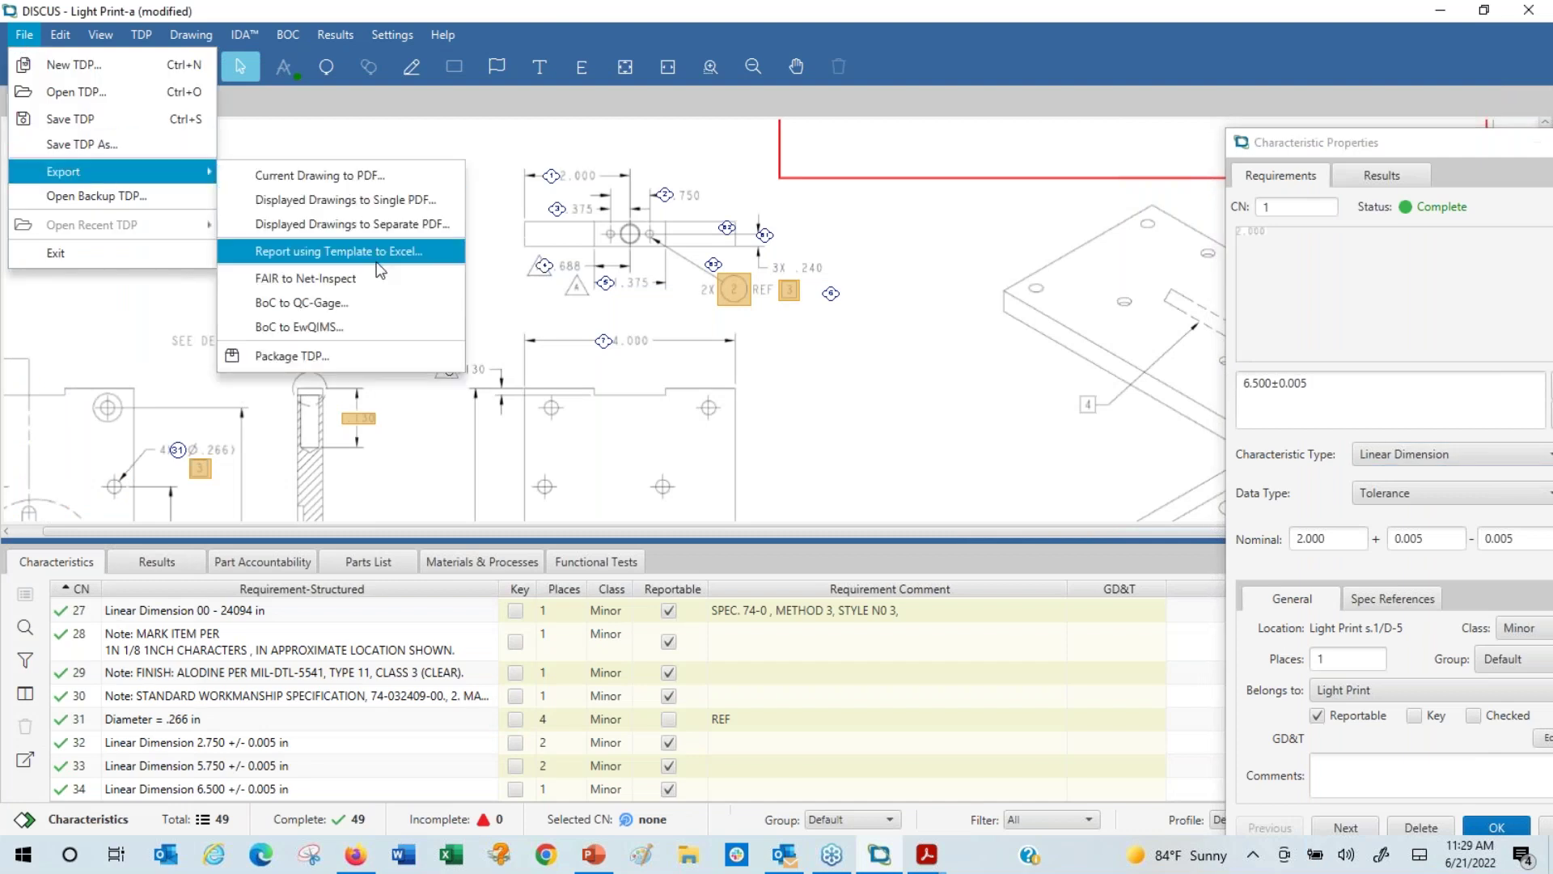
{"action": "left_click", "coordinate": [340, 280]}
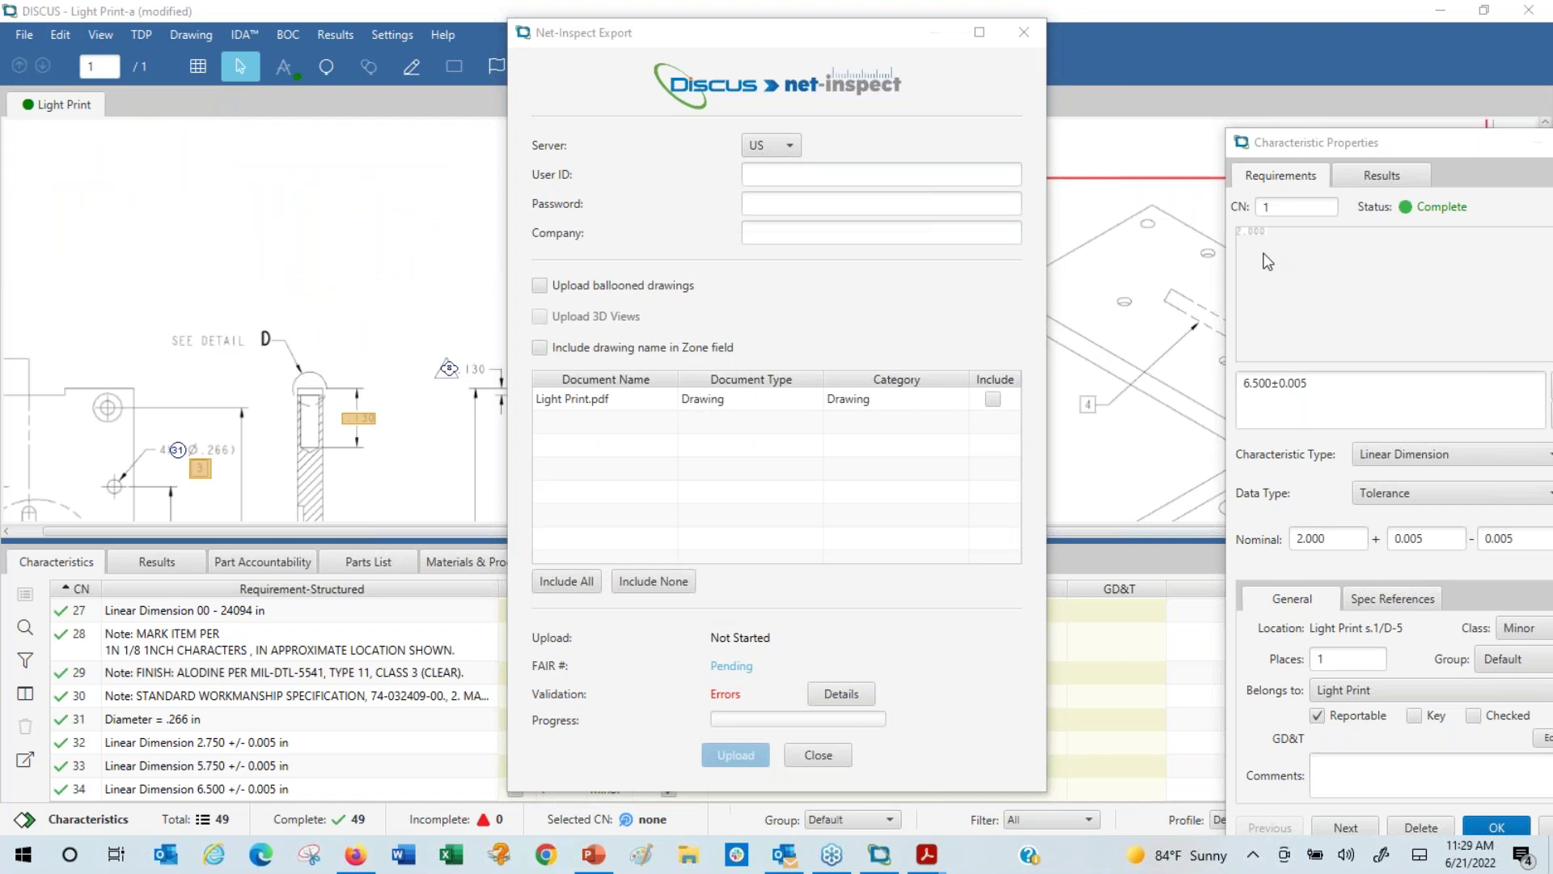
{"action": "left_click", "coordinate": [838, 697]}
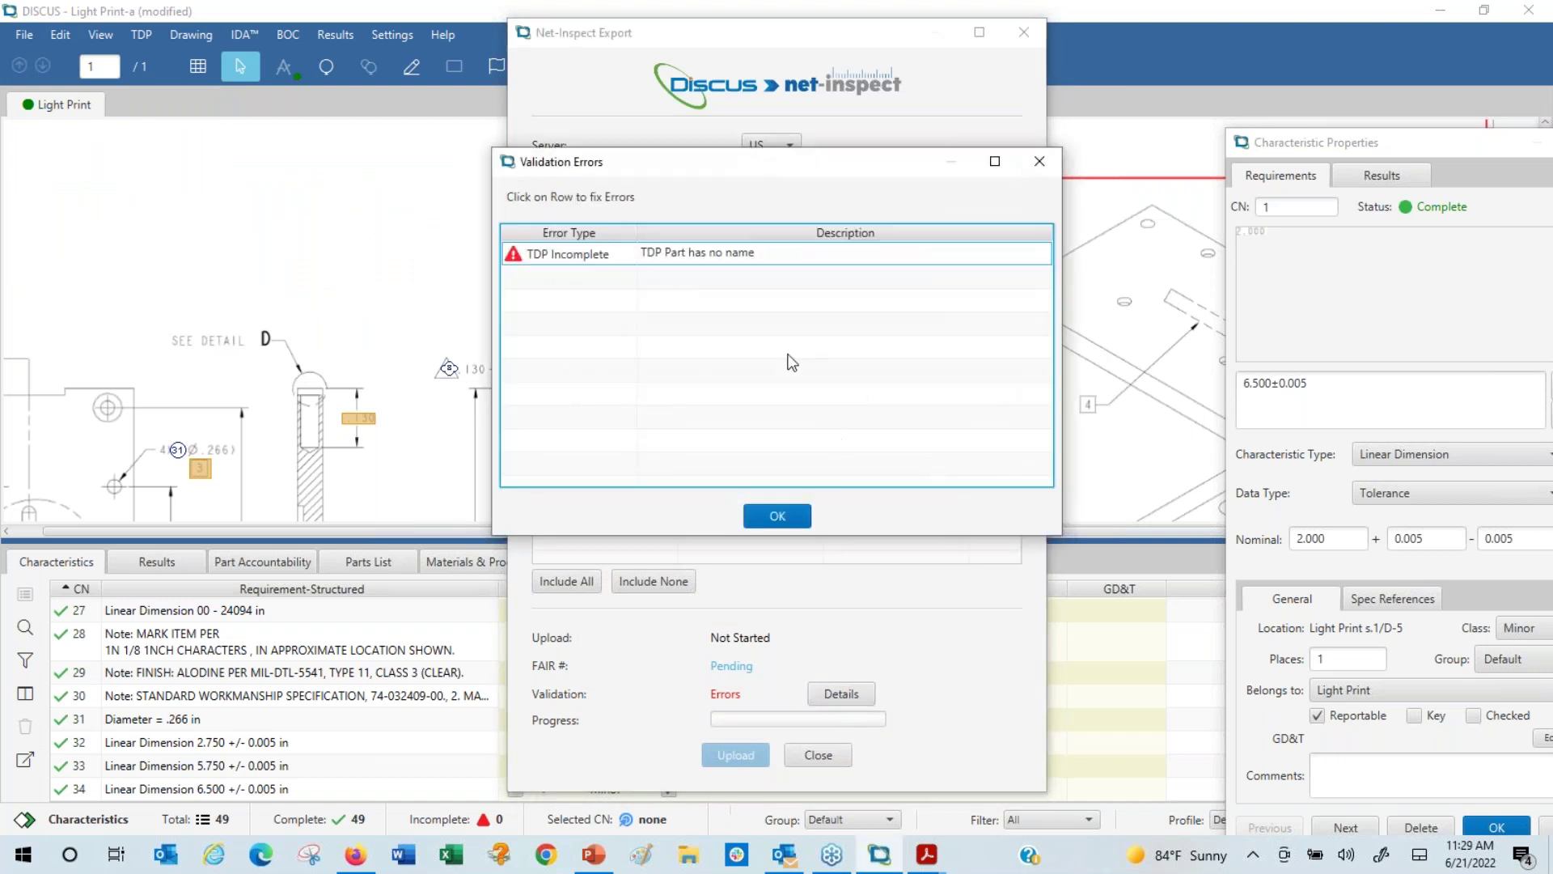
{"action": "left_click", "coordinate": [777, 517]}
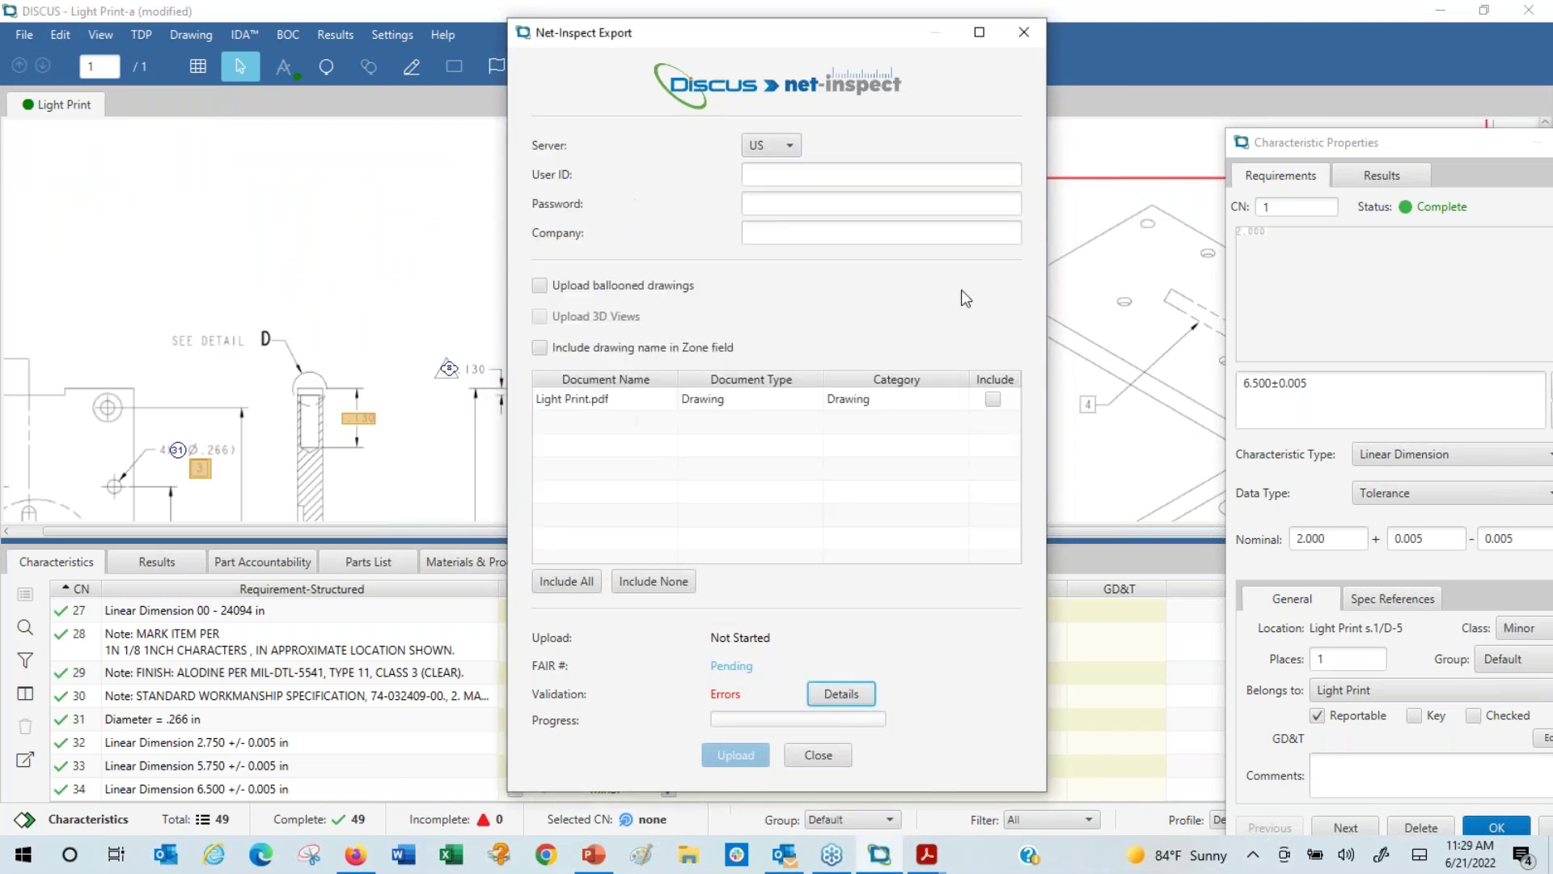
{"action": "left_click", "coordinate": [1022, 36]}
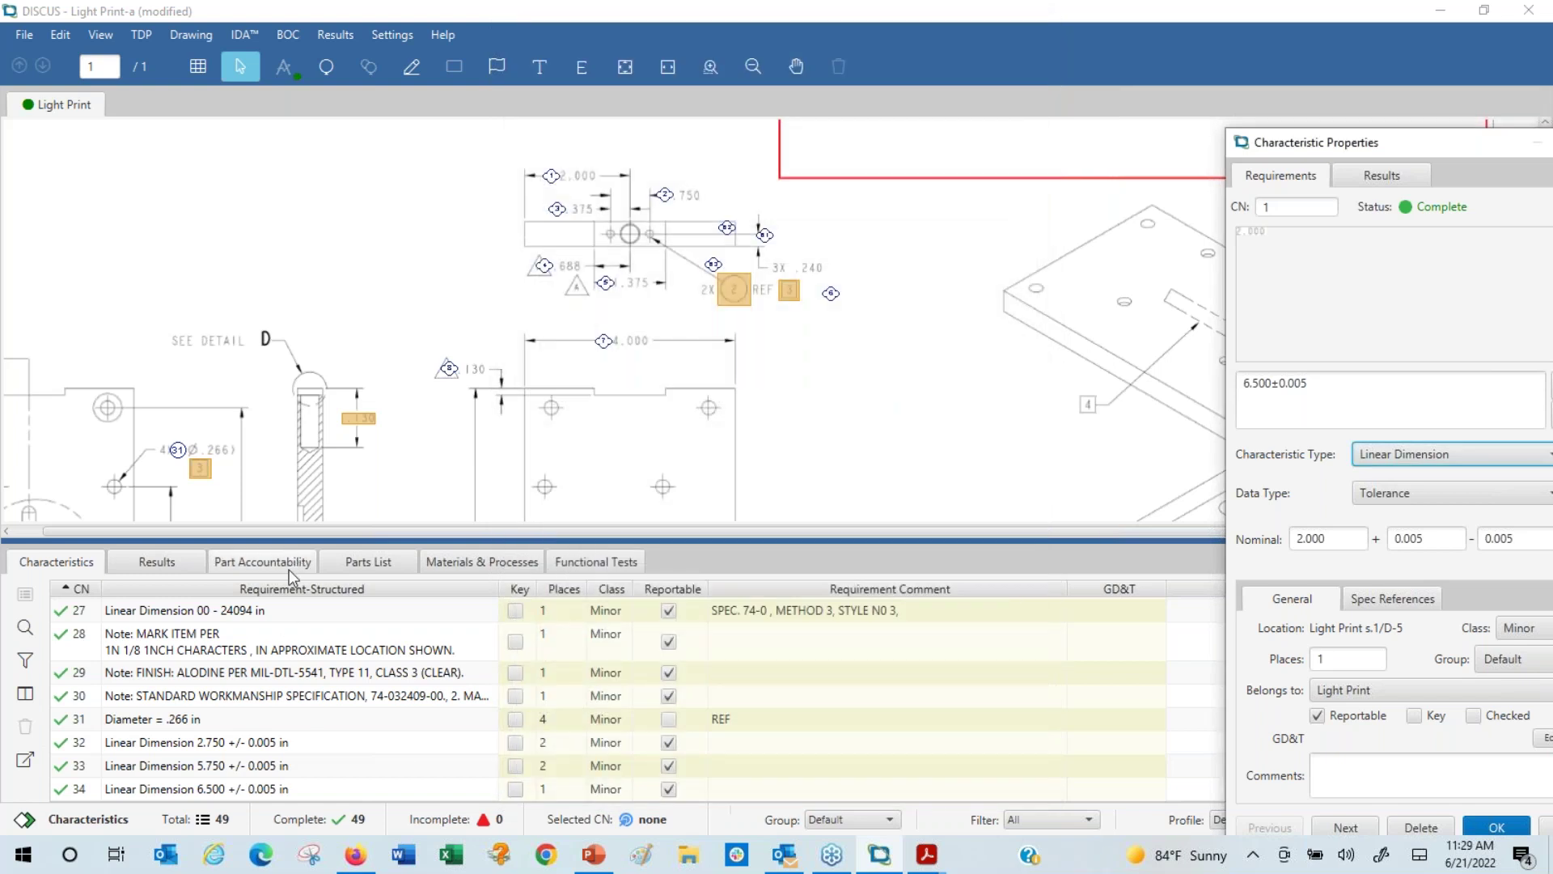
- In the part accountability data, set Part Name to BRACKET and Manufacturing Process Reference to 1333, and enter the preparer's name
{"action": "left_click", "coordinate": [289, 569]}
{"action": "left_click", "coordinate": [505, 612]}
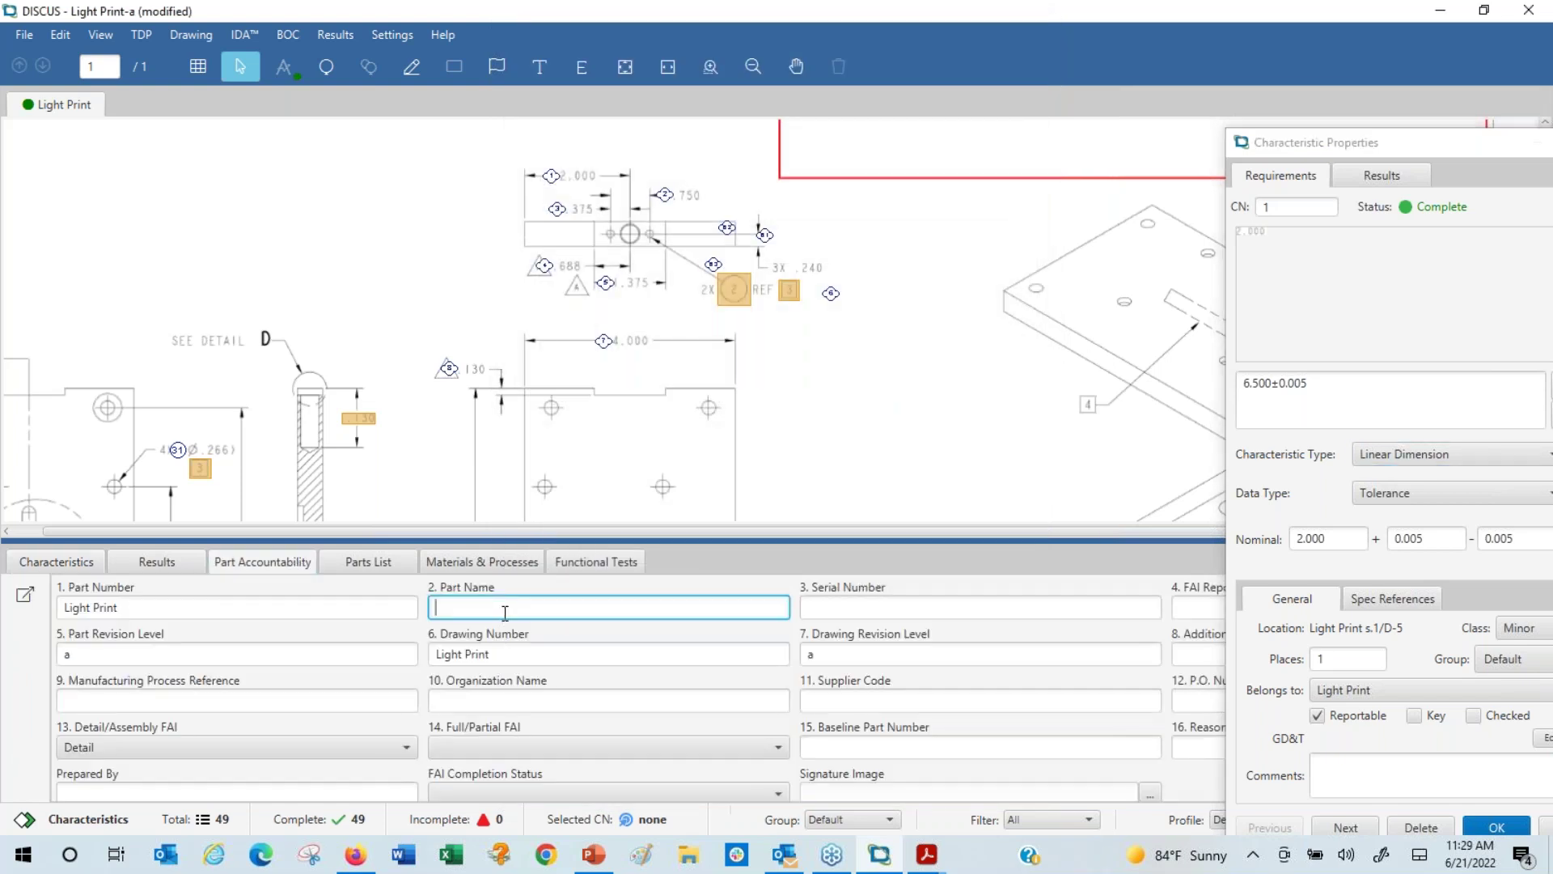
{"action": "type", "text": "BRACKET"}
{"action": "left_click", "coordinate": [111, 704]}
{"action": "type", "text": "1333"}
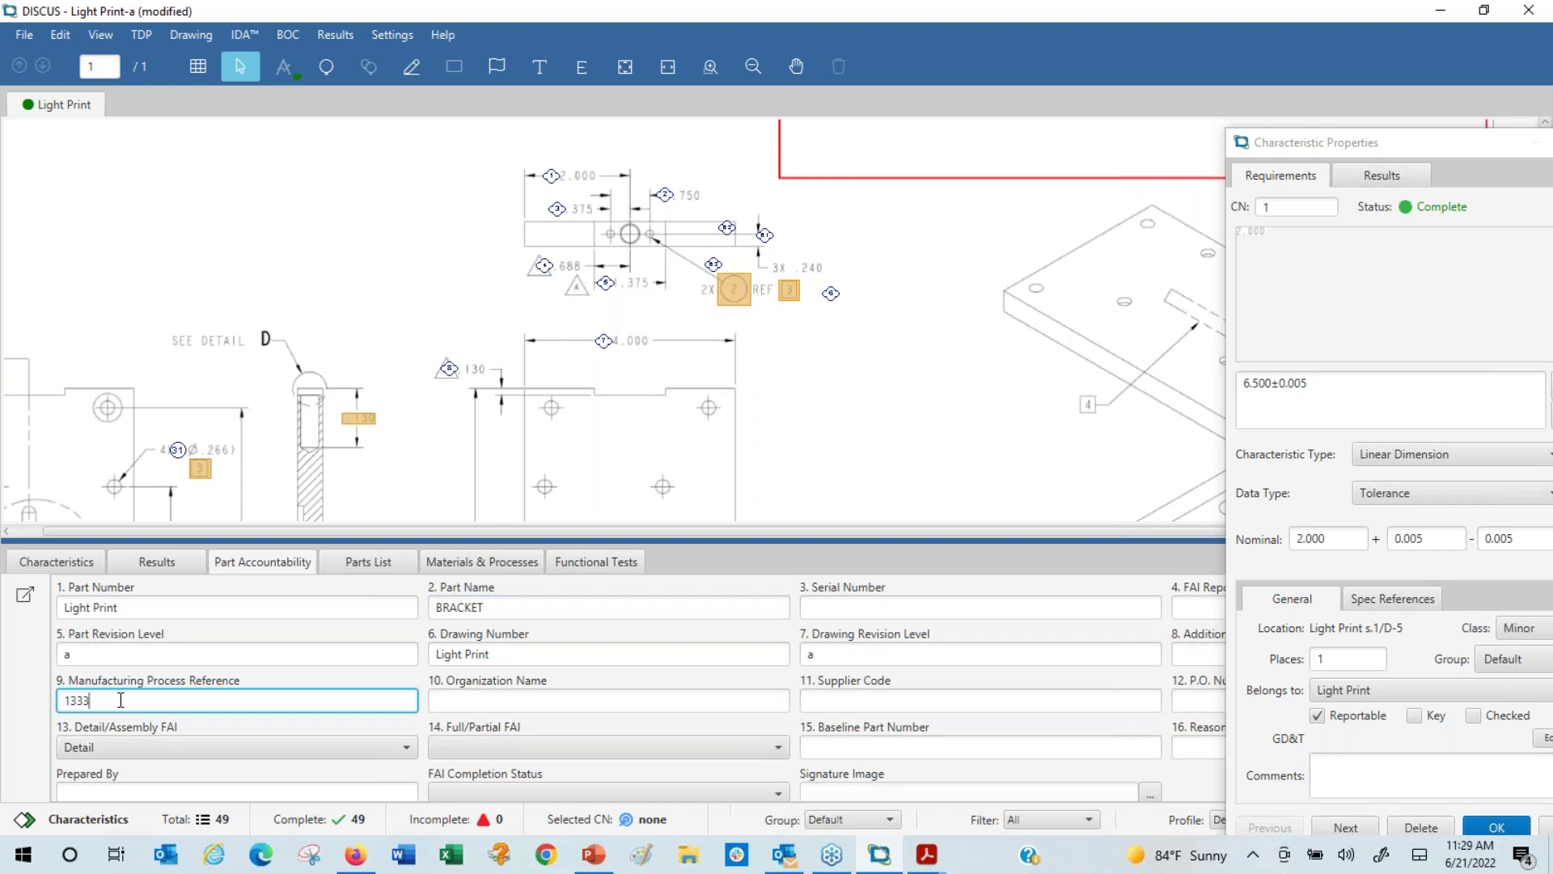
{"action": "left_click", "coordinate": [106, 784]}
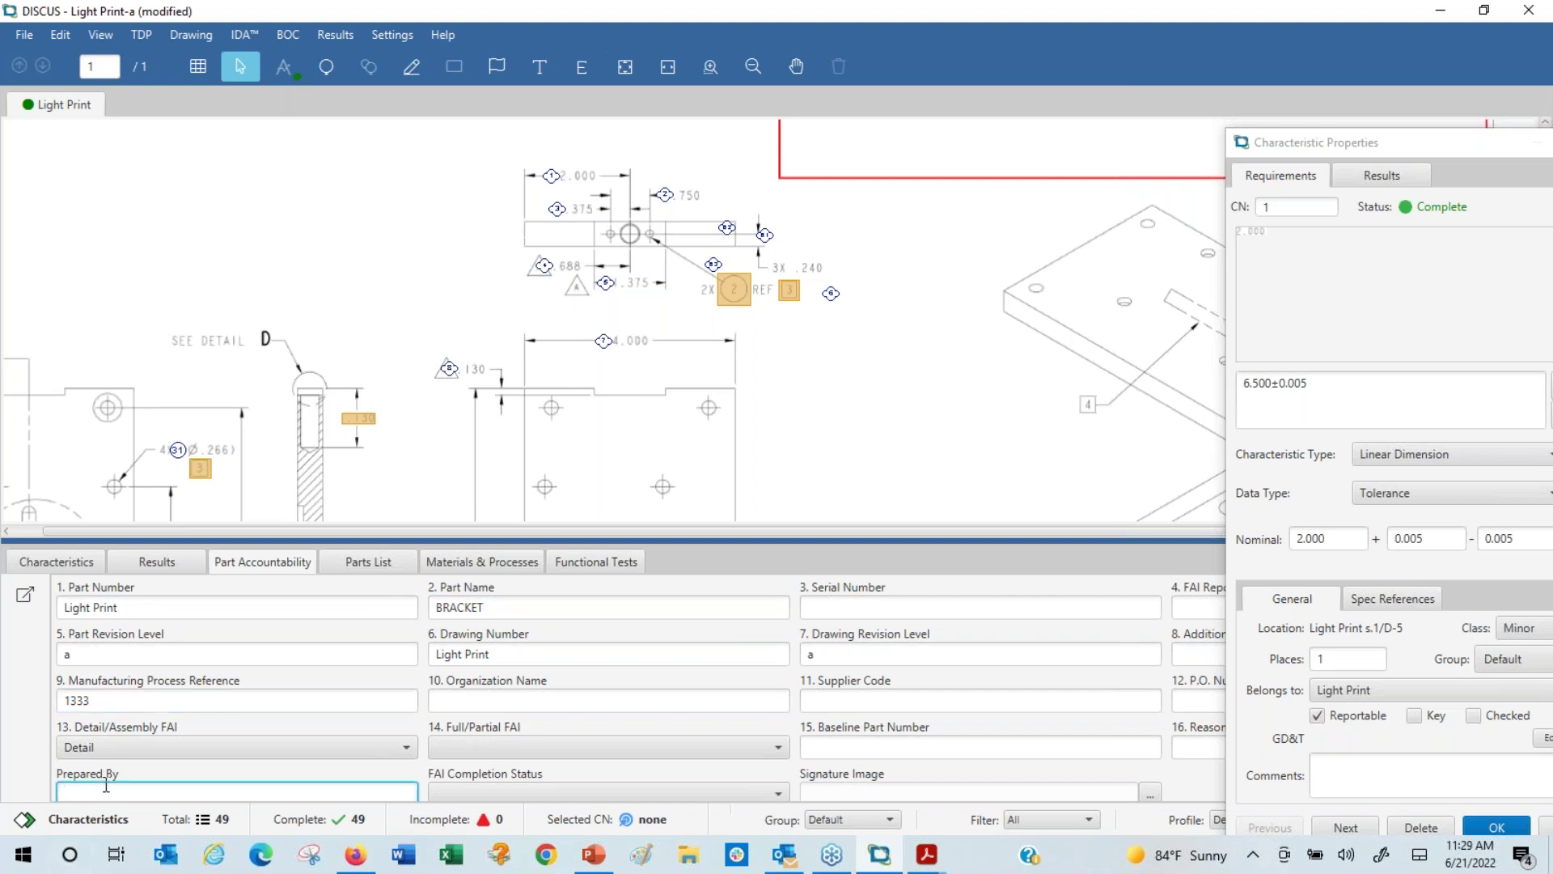
{"action": "type", "text": "ROMMEL"}
- Set Organization Name to 234555, Full/Partial FAI to Full, and FAI Completion Status to FAI Complete
{"action": "left_click", "coordinate": [289, 35]}
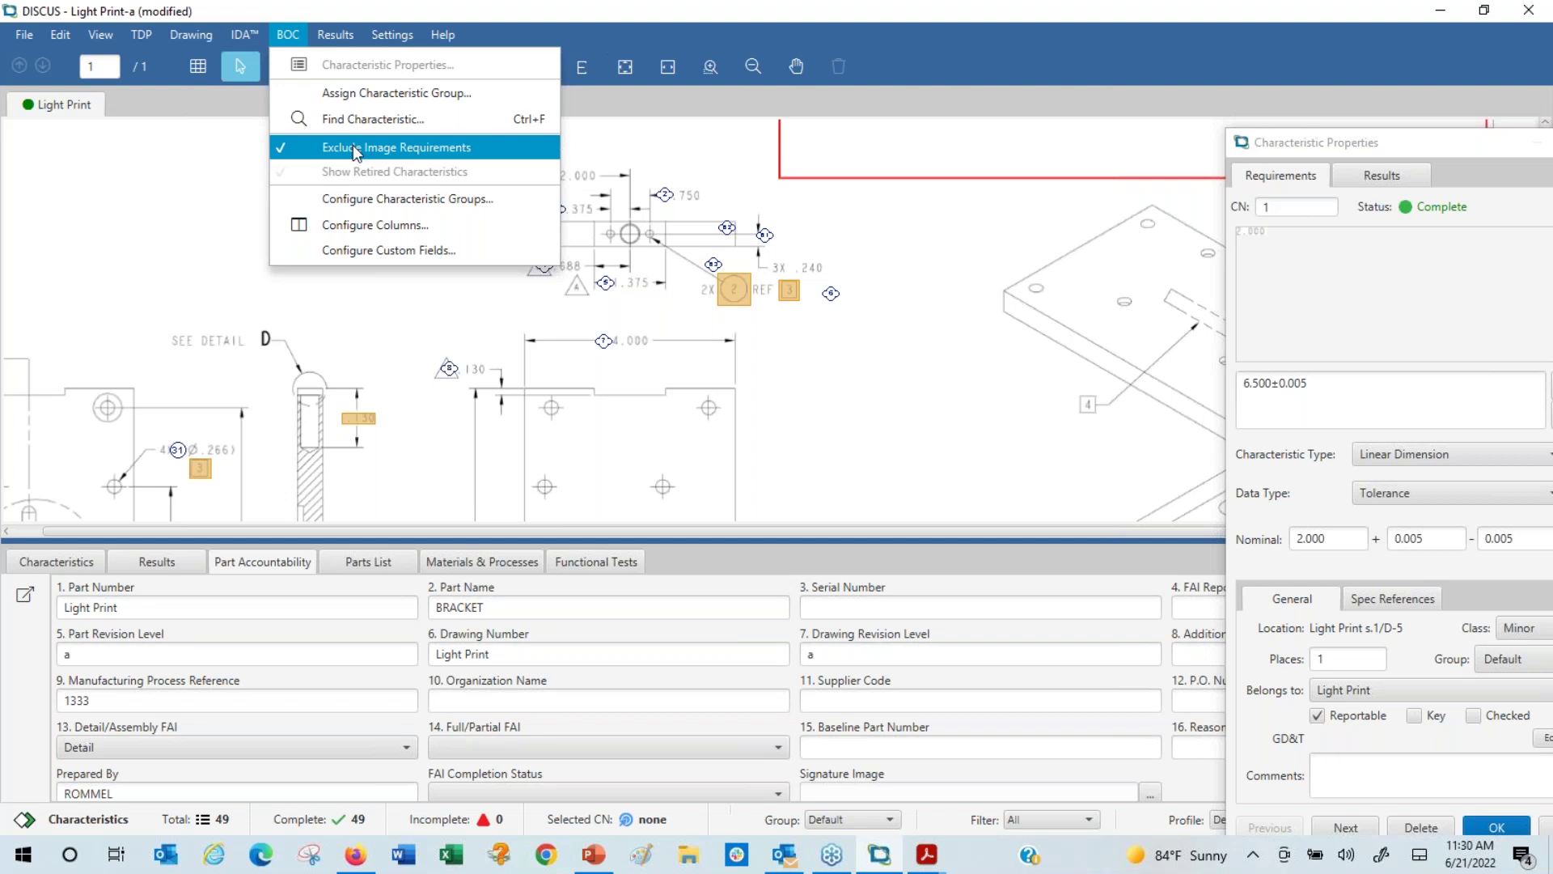
{"action": "left_click", "coordinate": [527, 27]}
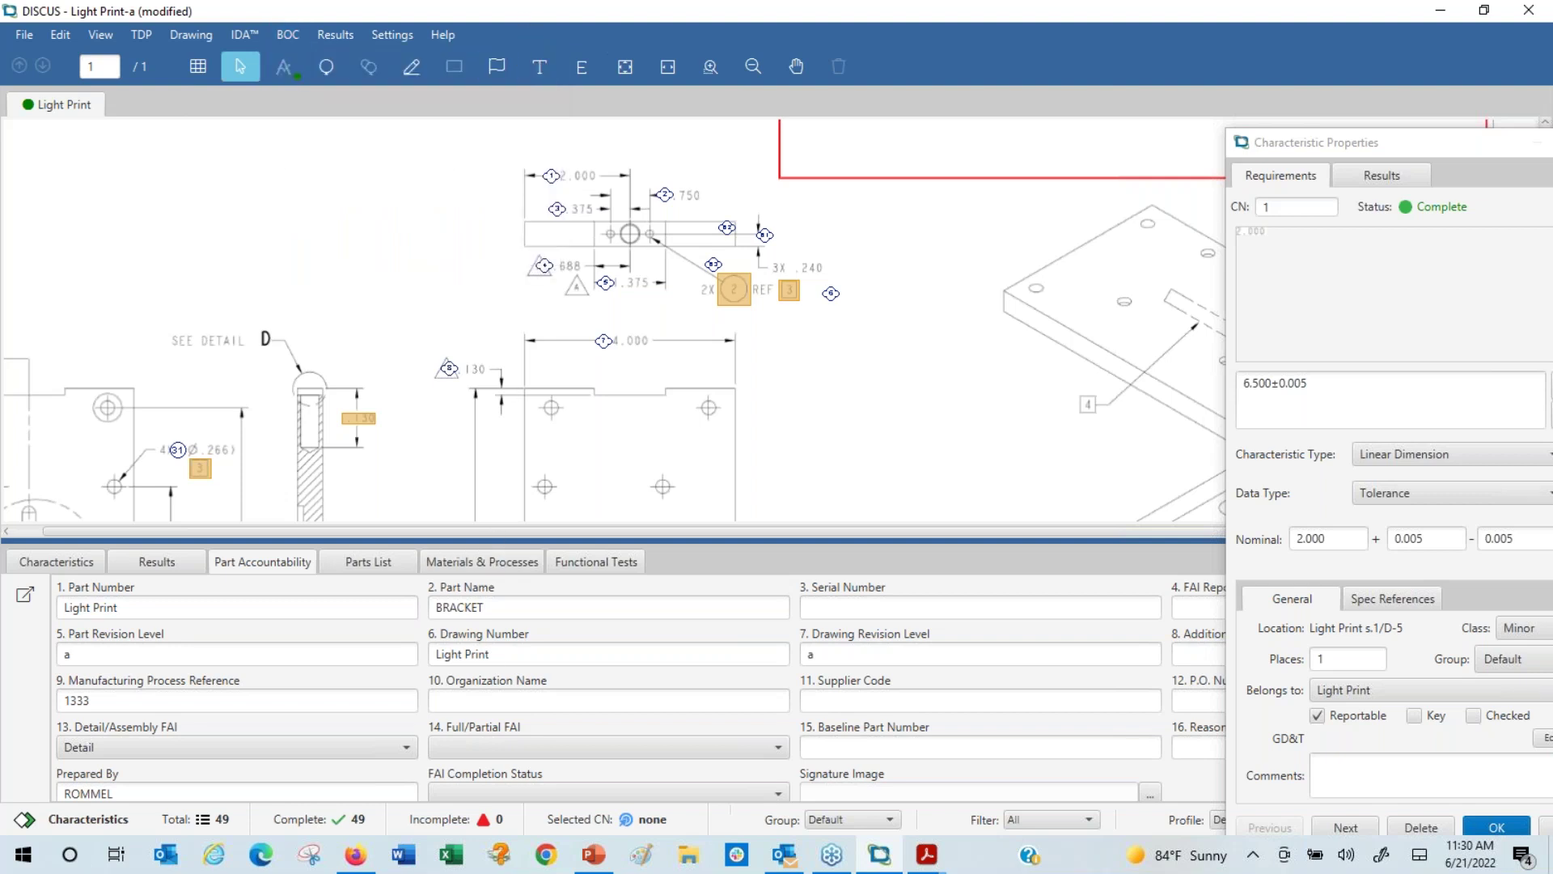
{"action": "left_click", "coordinate": [495, 699]}
{"action": "type", "text": "234555"}
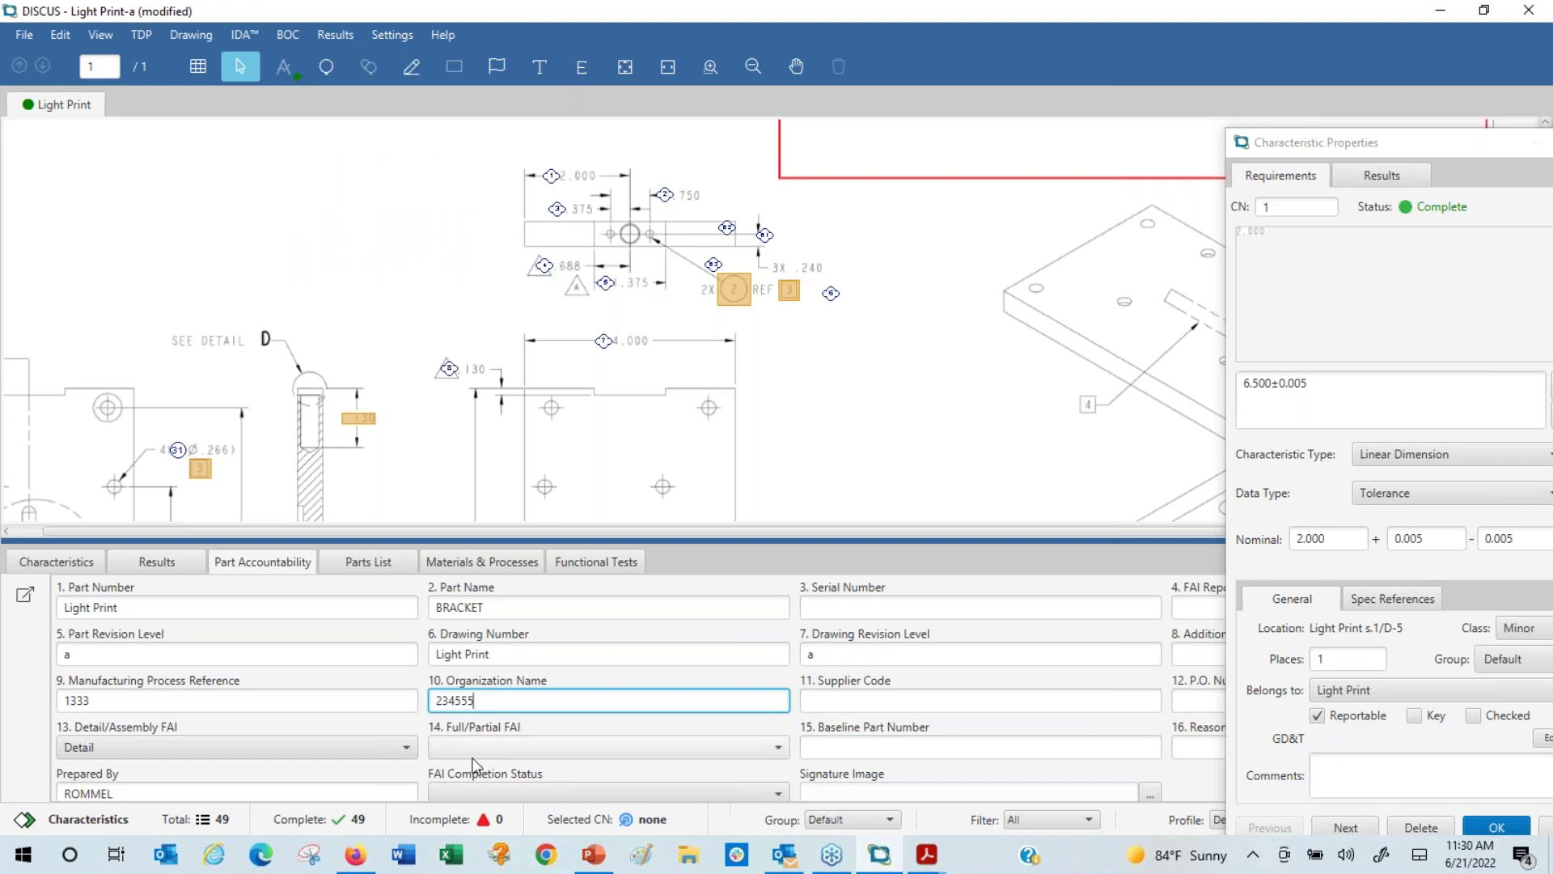
{"action": "left_click", "coordinate": [470, 749]}
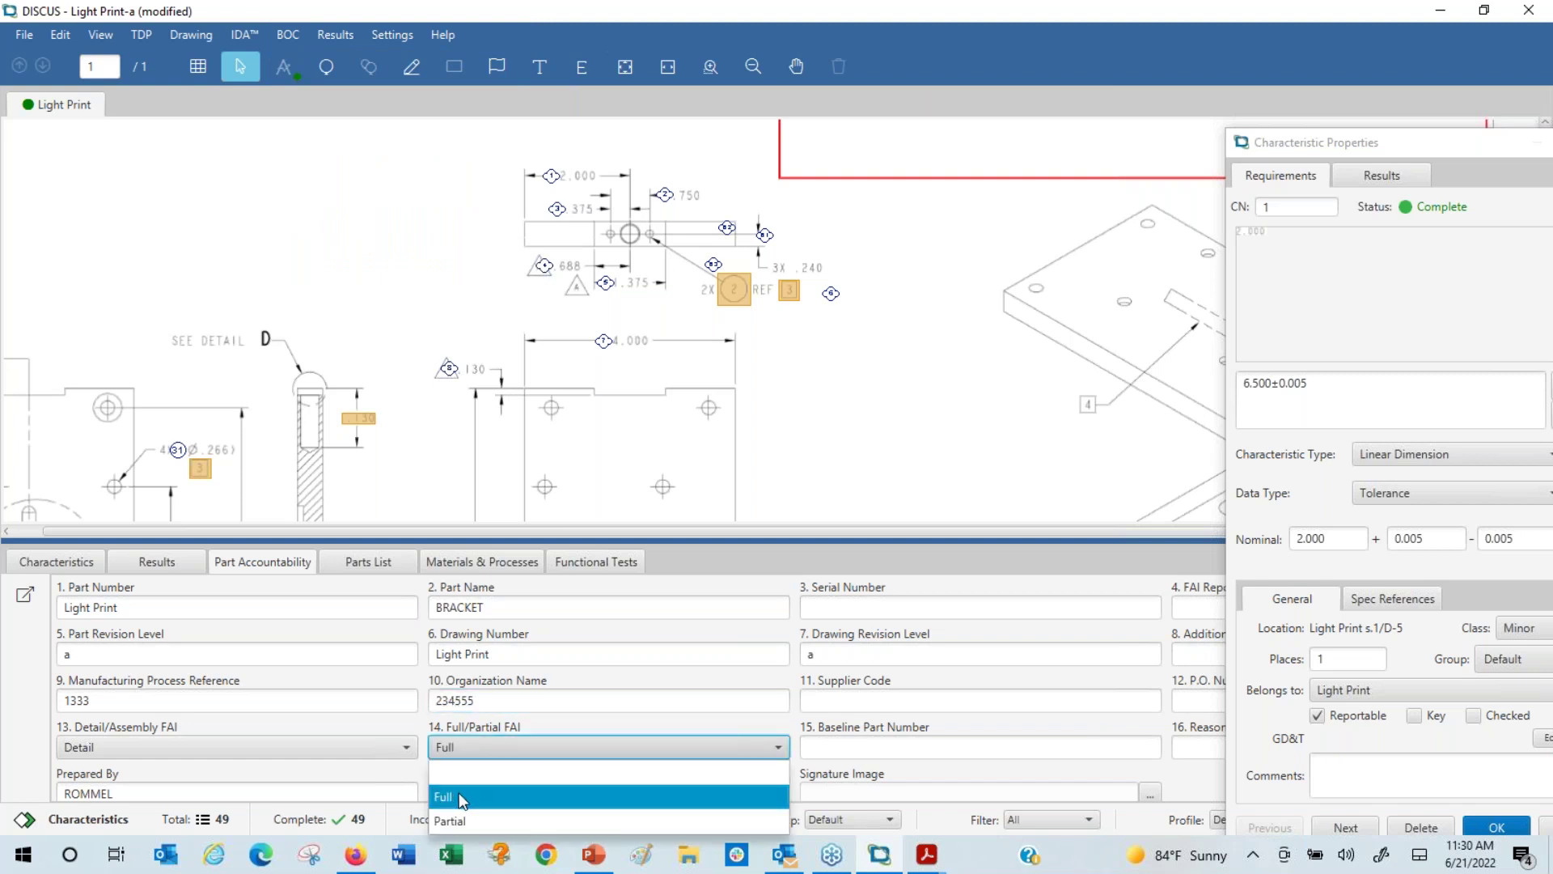
{"action": "left_click", "coordinate": [461, 799]}
{"action": "left_click", "coordinate": [469, 791]}
{"action": "left_click", "coordinate": [484, 752]}
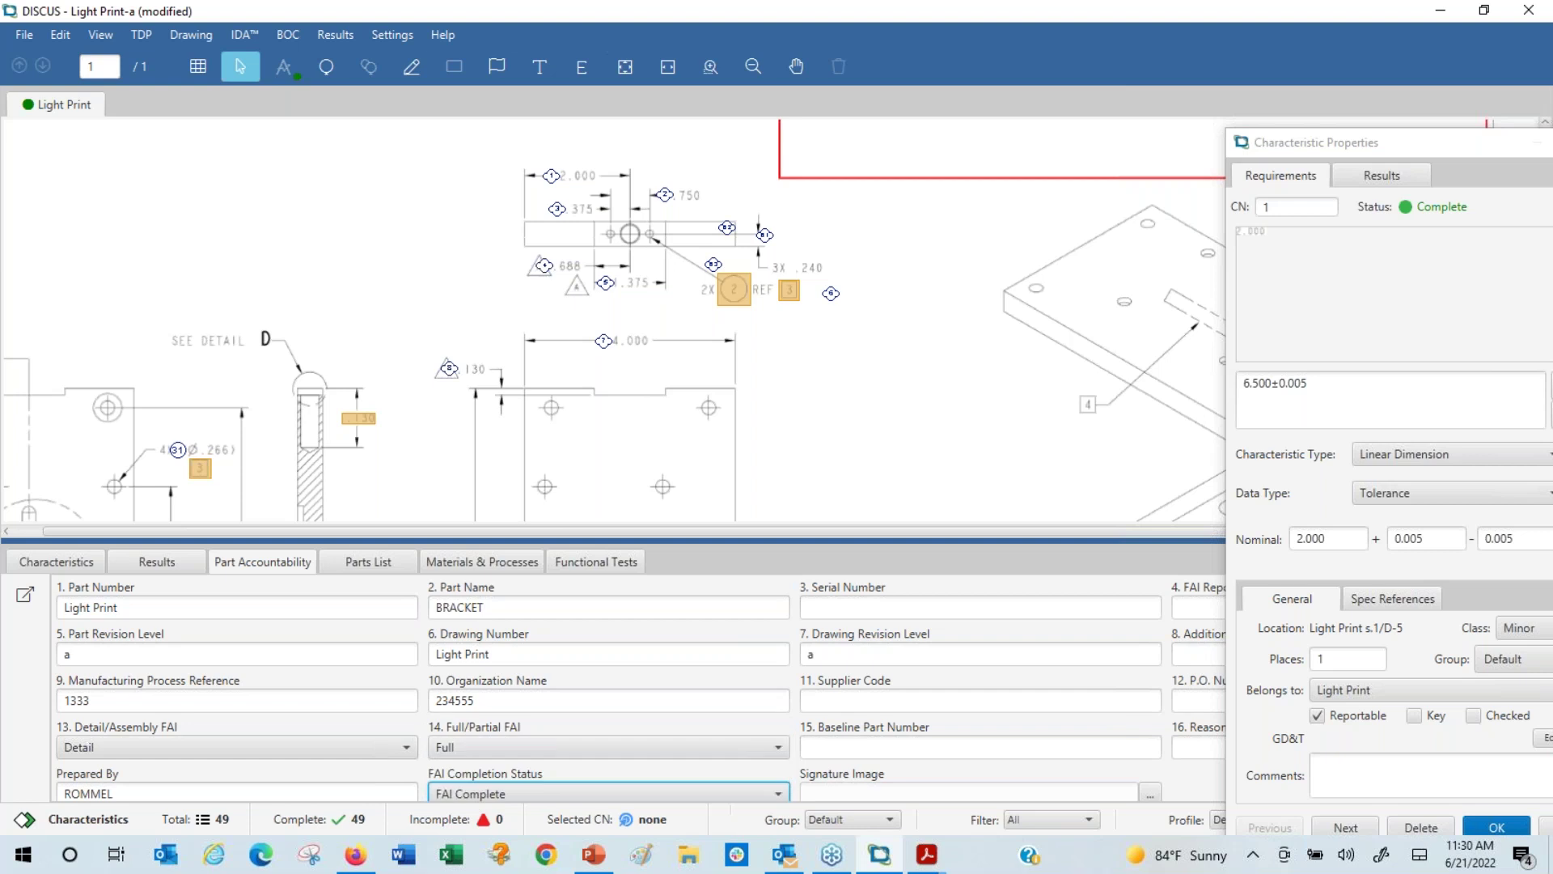
- Return to the characteristics list and balloon the .250 +.002 -.000 dimension in Detail B as a new characteristic
{"action": "left_click", "coordinate": [68, 563]}
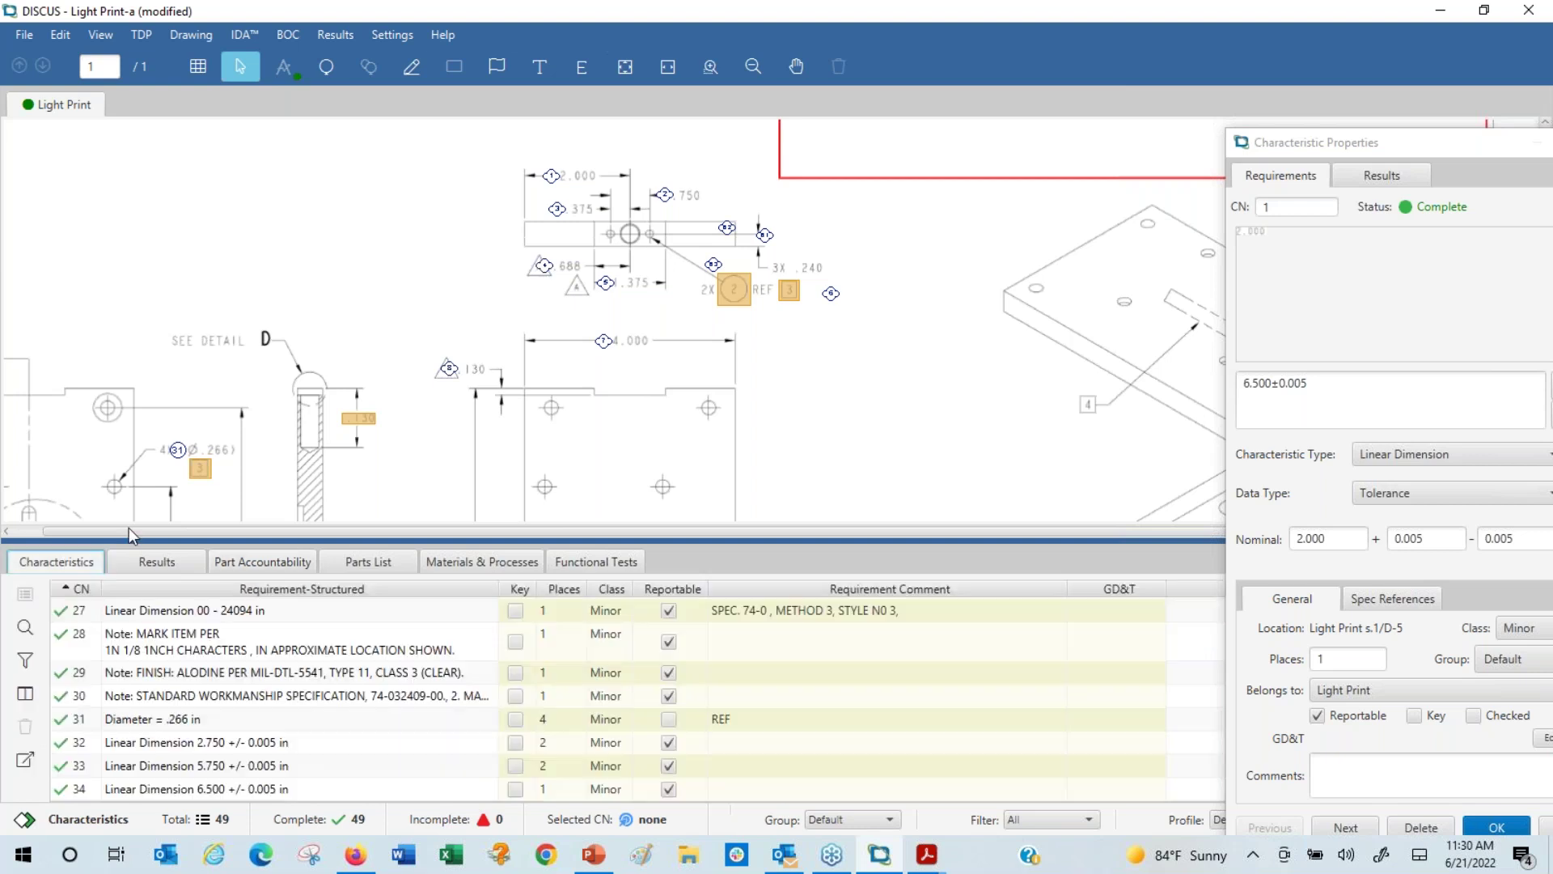
{"action": "left_click", "coordinate": [709, 71]}
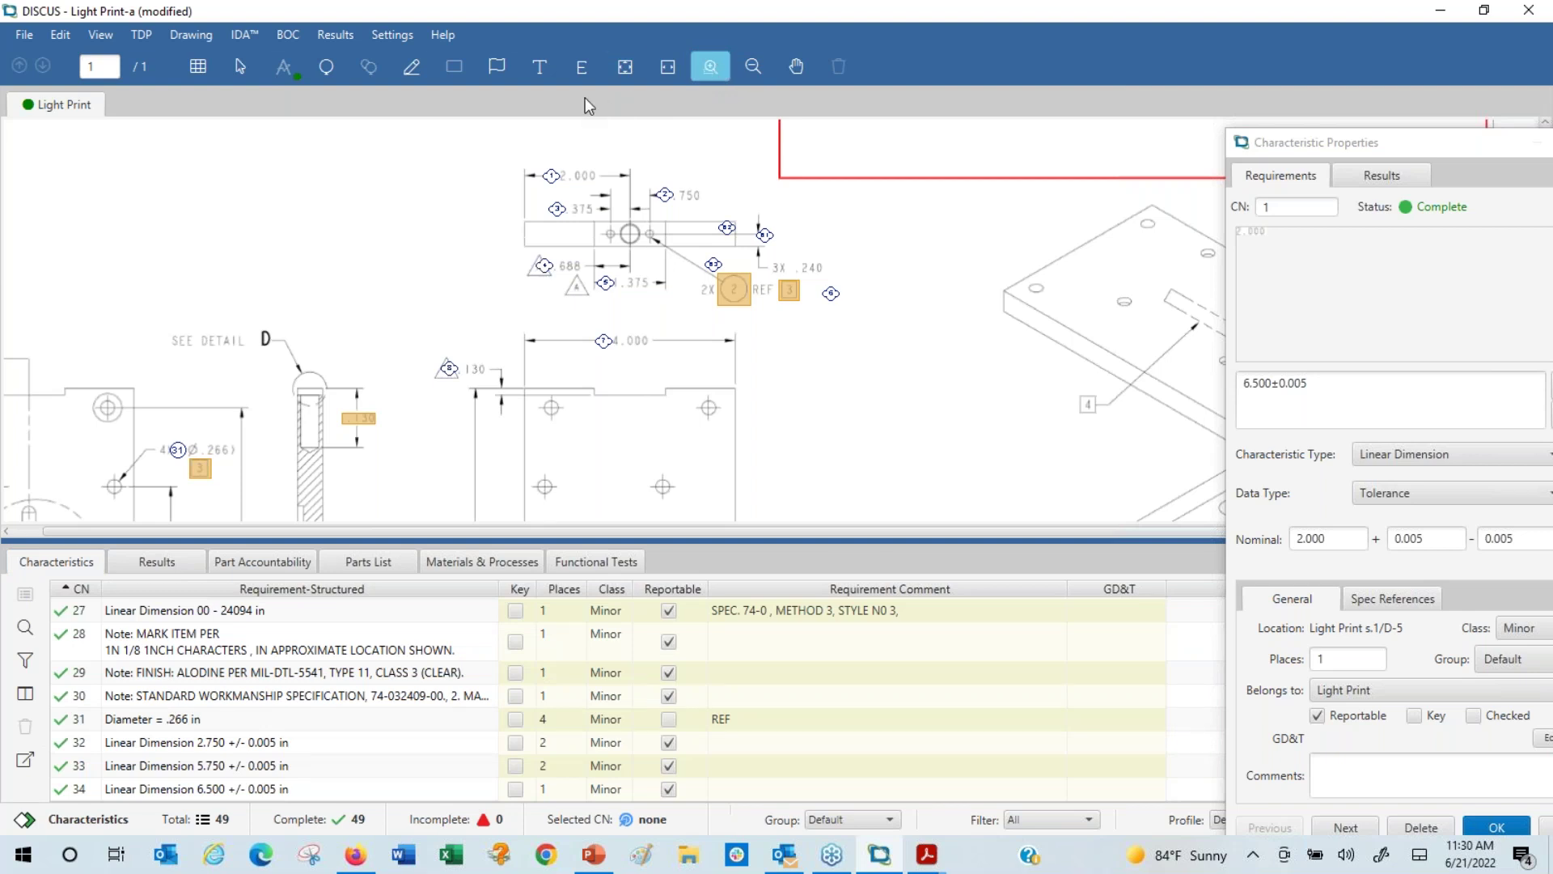
{"action": "left_click", "coordinate": [710, 71]}
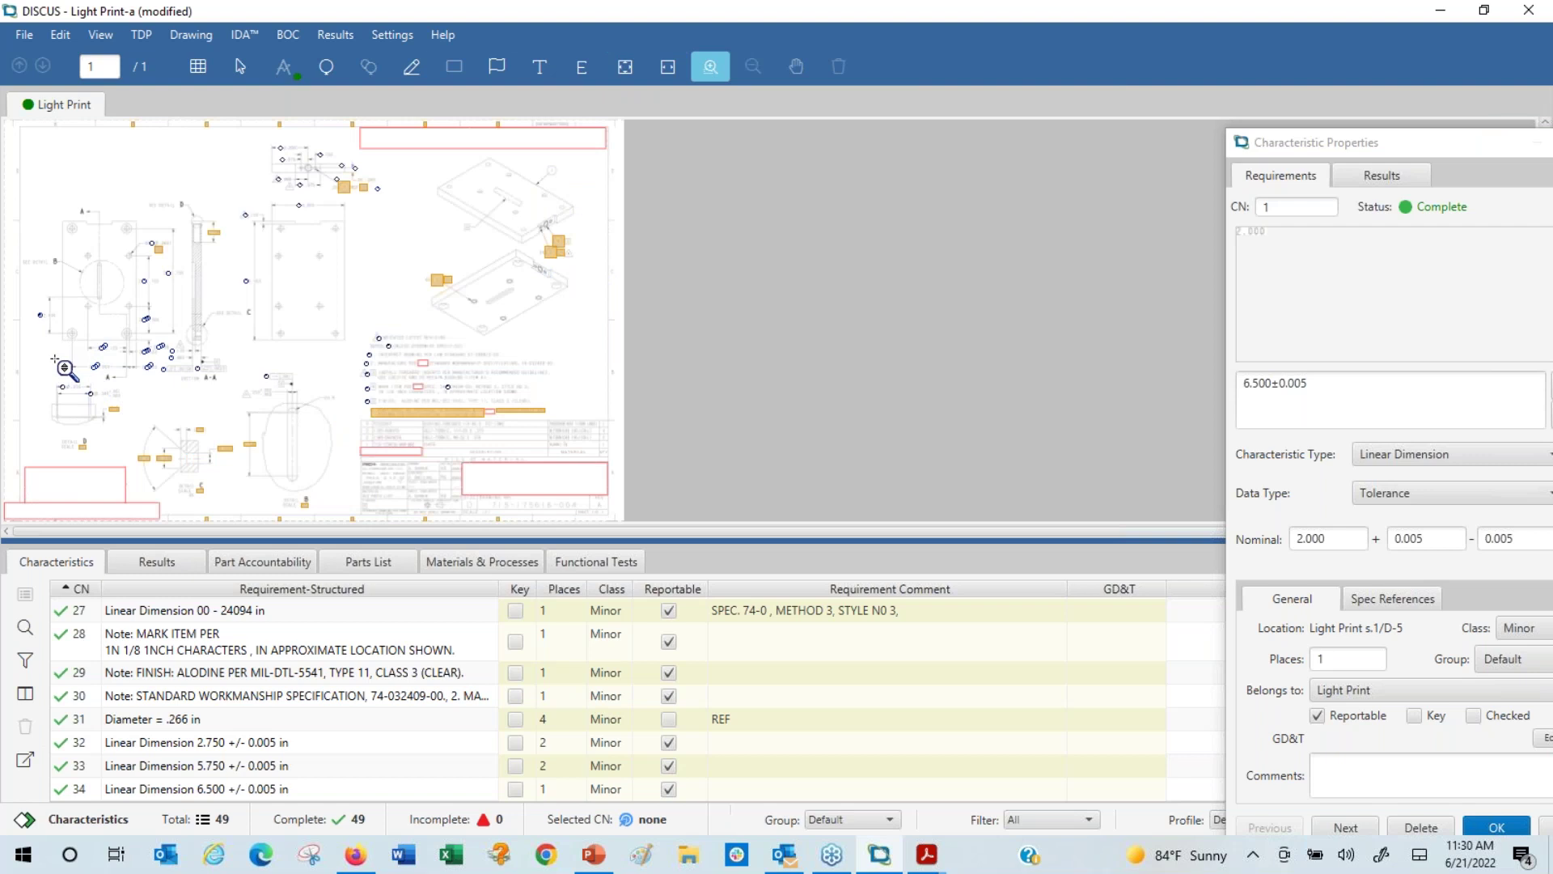
{"action": "left_click", "coordinate": [109, 367]}
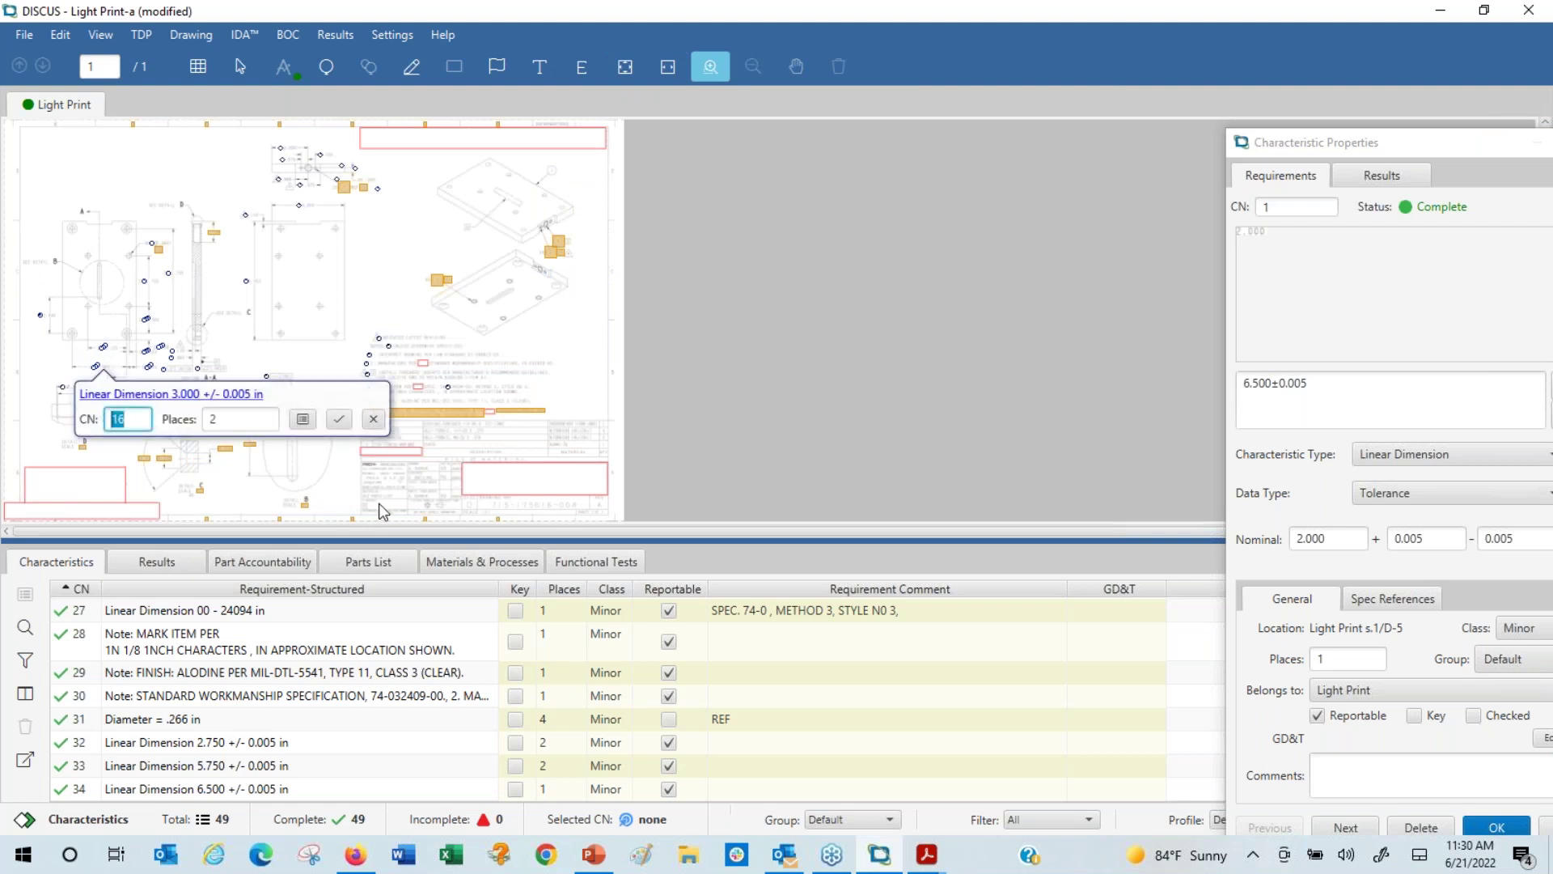
{"action": "key", "text": "Escape"}
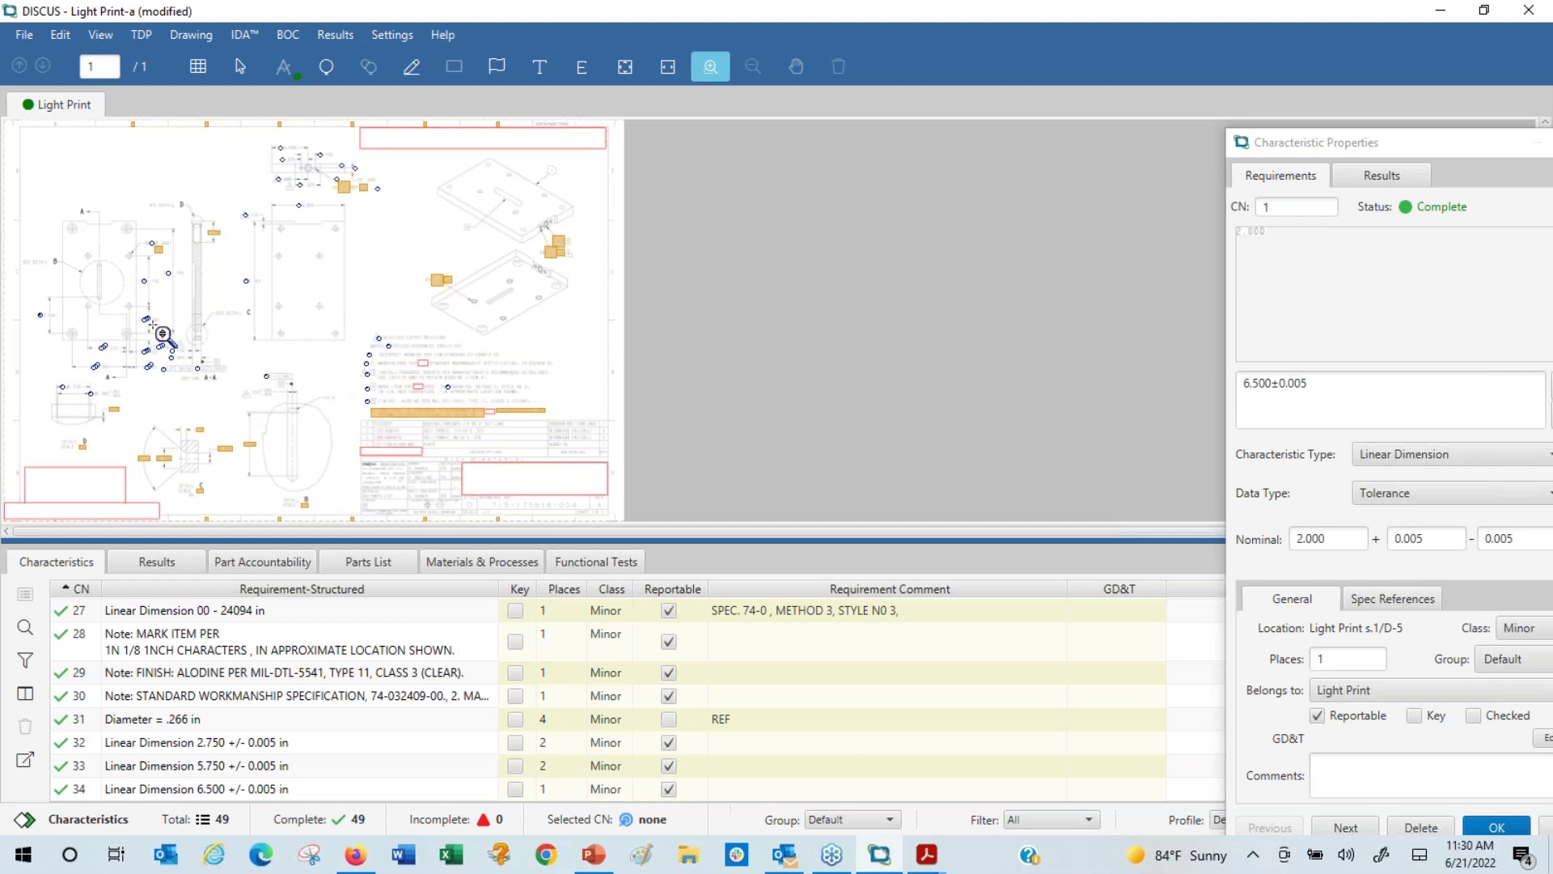
{"action": "left_click_drag", "start_coordinate": [119, 333], "coordinate": [340, 446]}
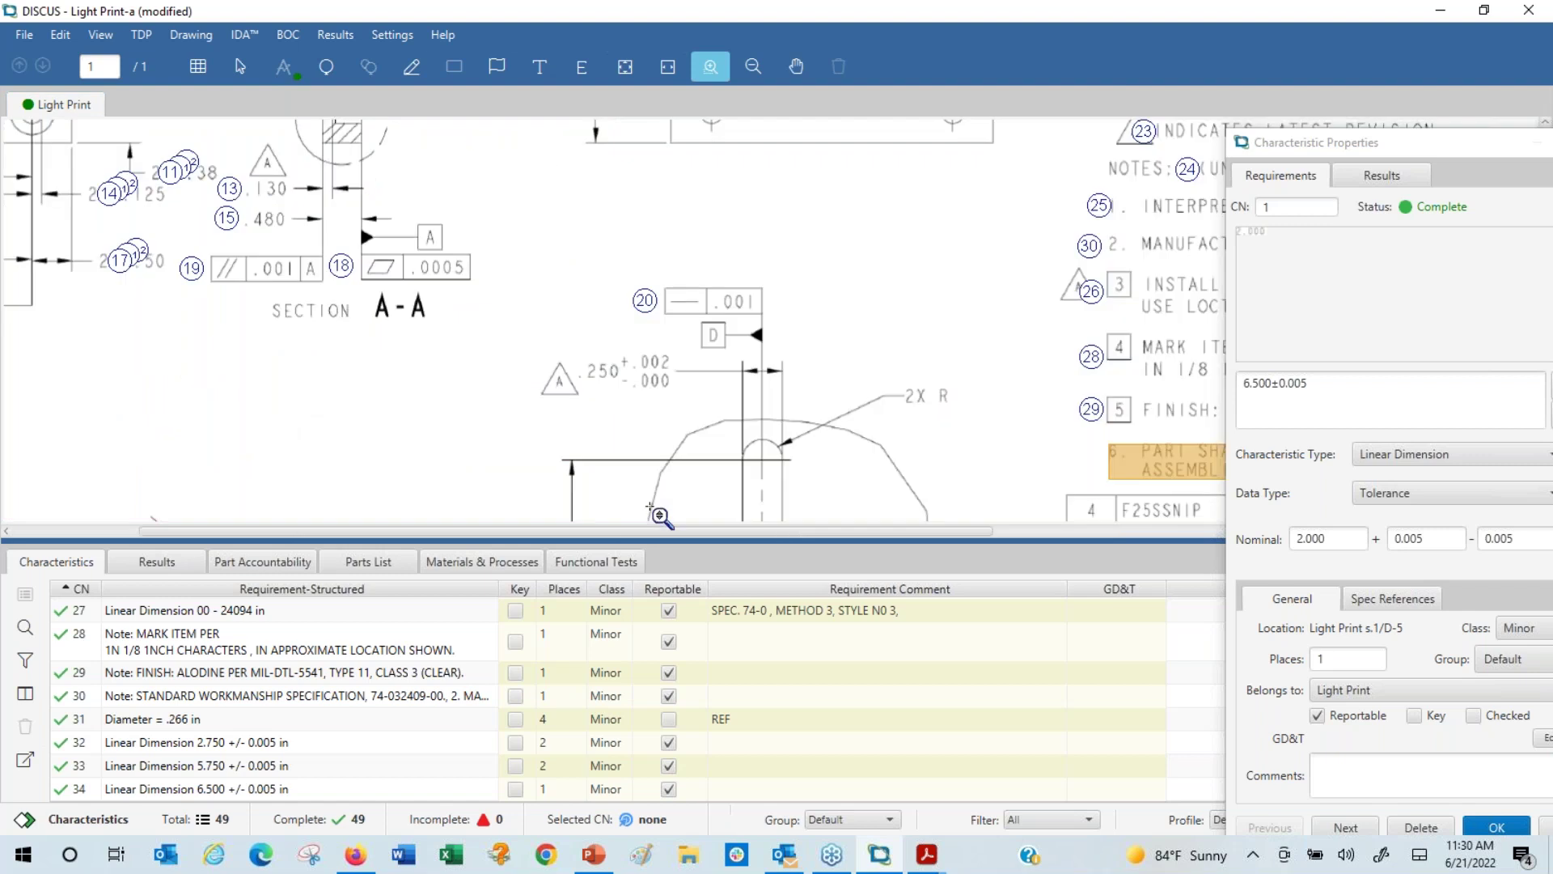
{"action": "left_click", "coordinate": [326, 76]}
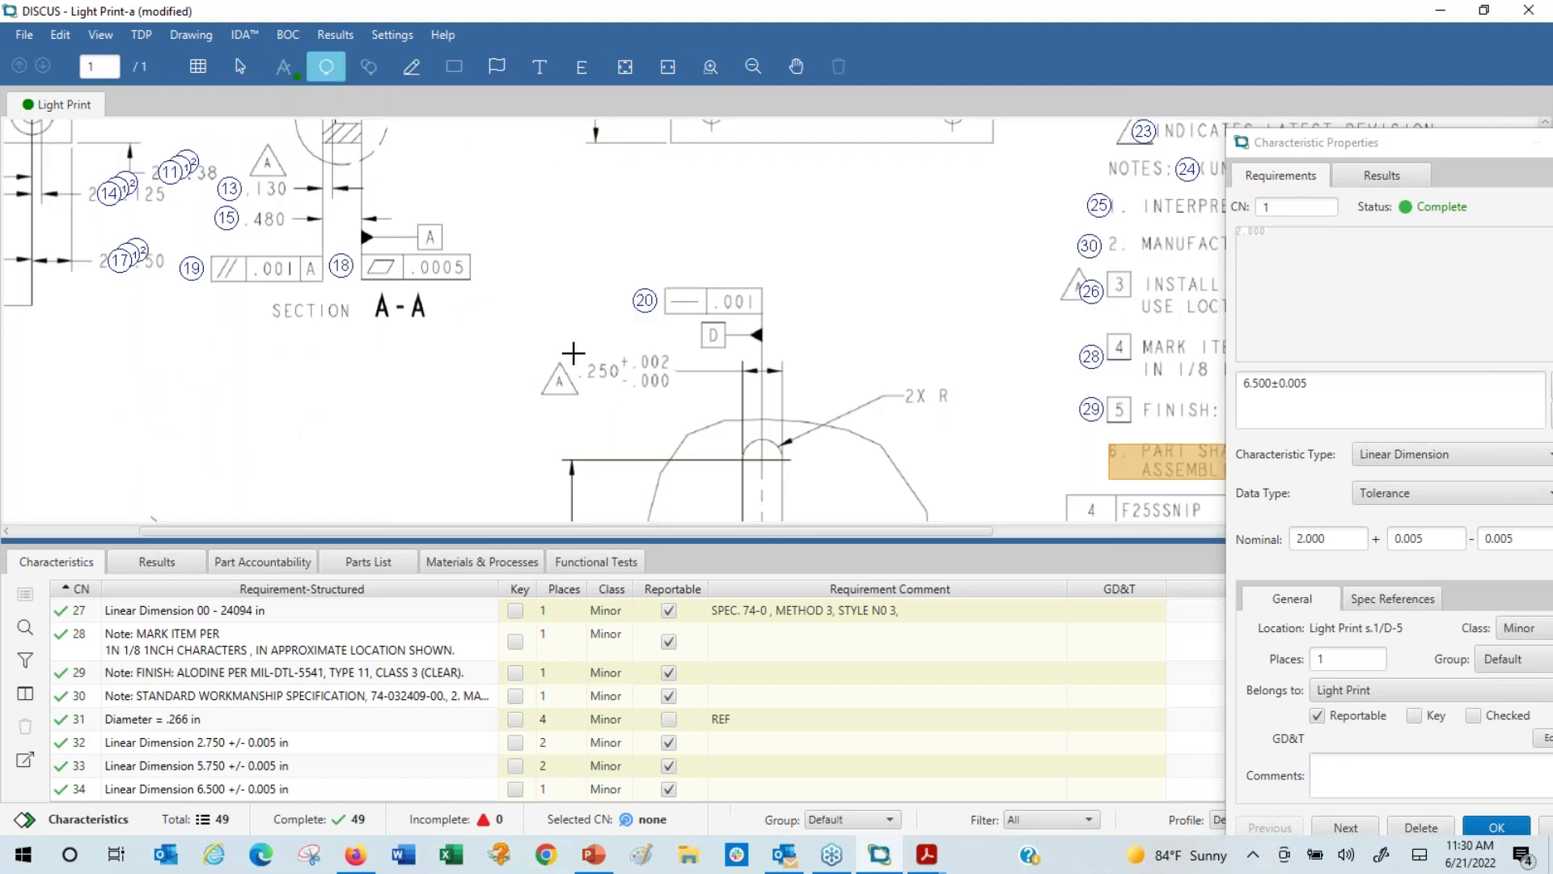
{"action": "left_click_drag", "start_coordinate": [574, 354], "coordinate": [673, 396]}
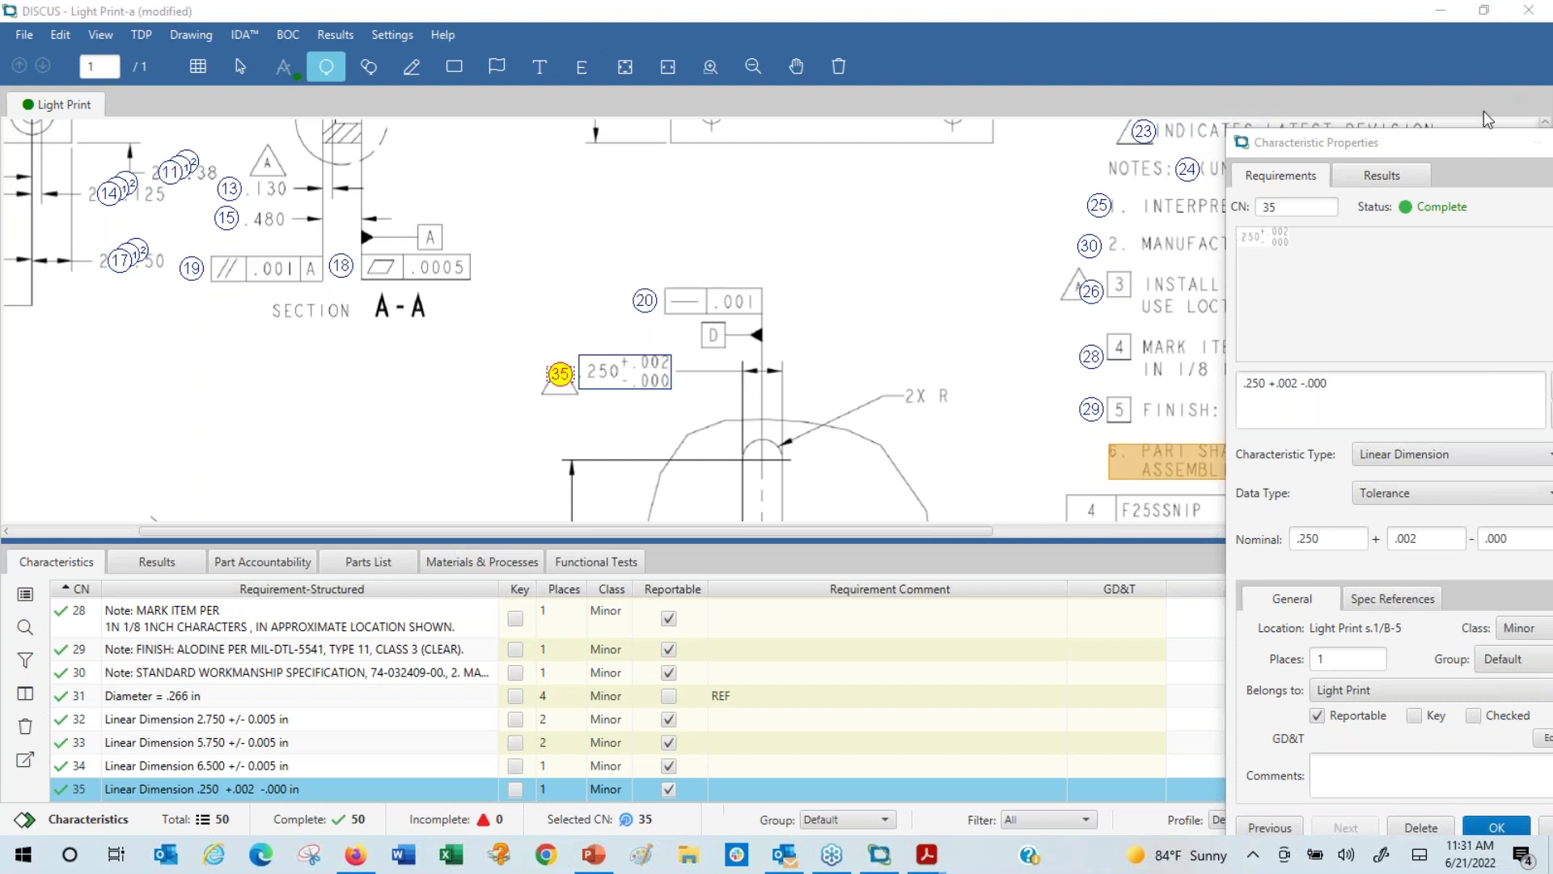
- Bring the properties window of characteristic 35 fully into view, fit the whole drawing, and close the properties
{"action": "double_click", "coordinate": [1472, 145]}
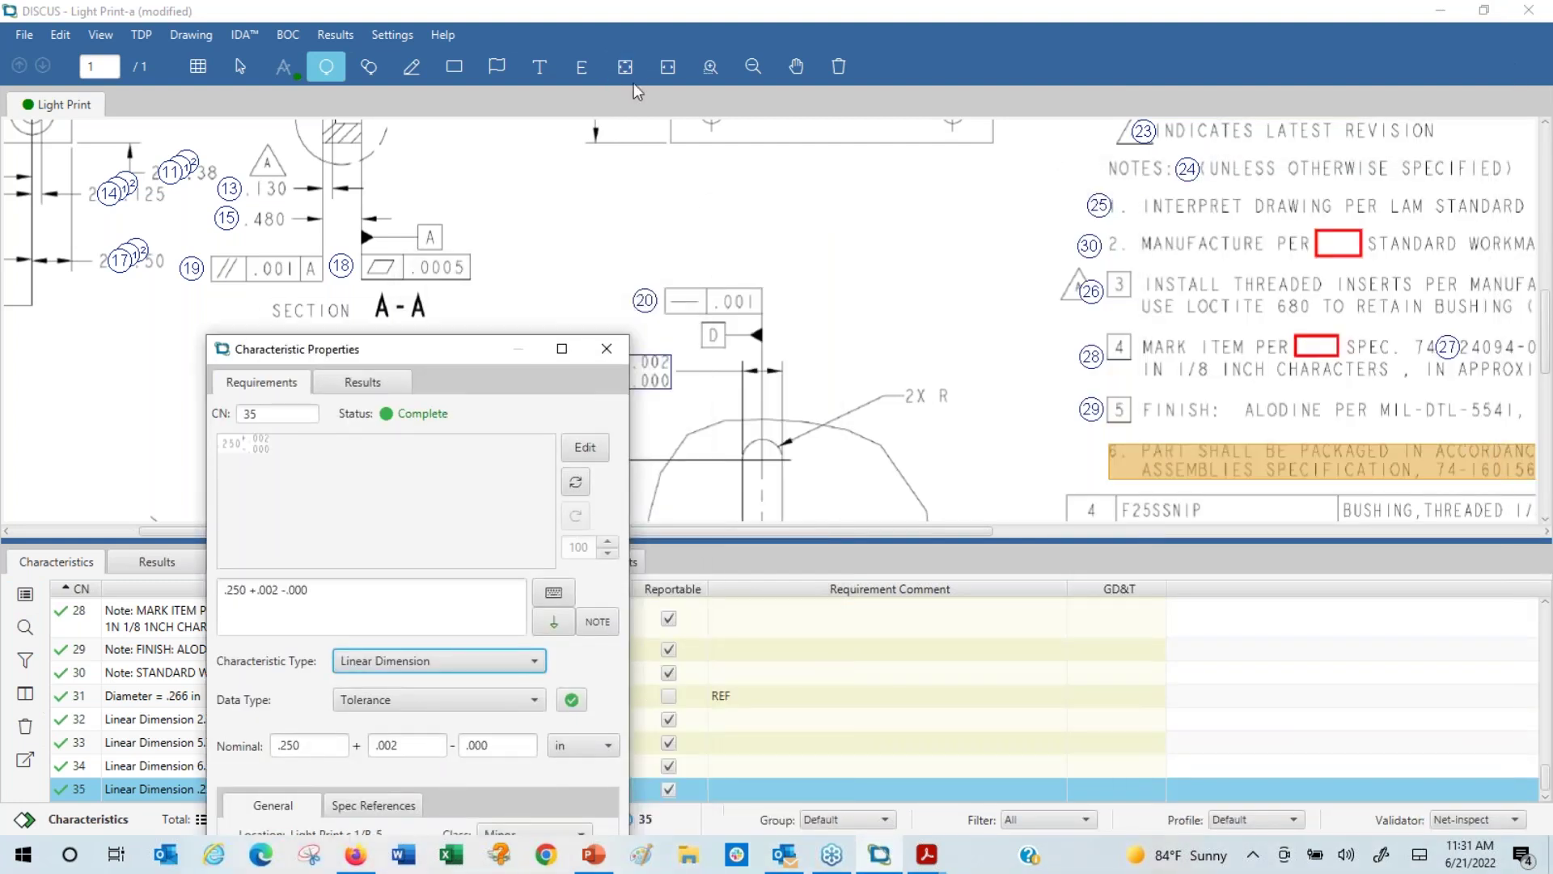
{"action": "left_click", "coordinate": [627, 70]}
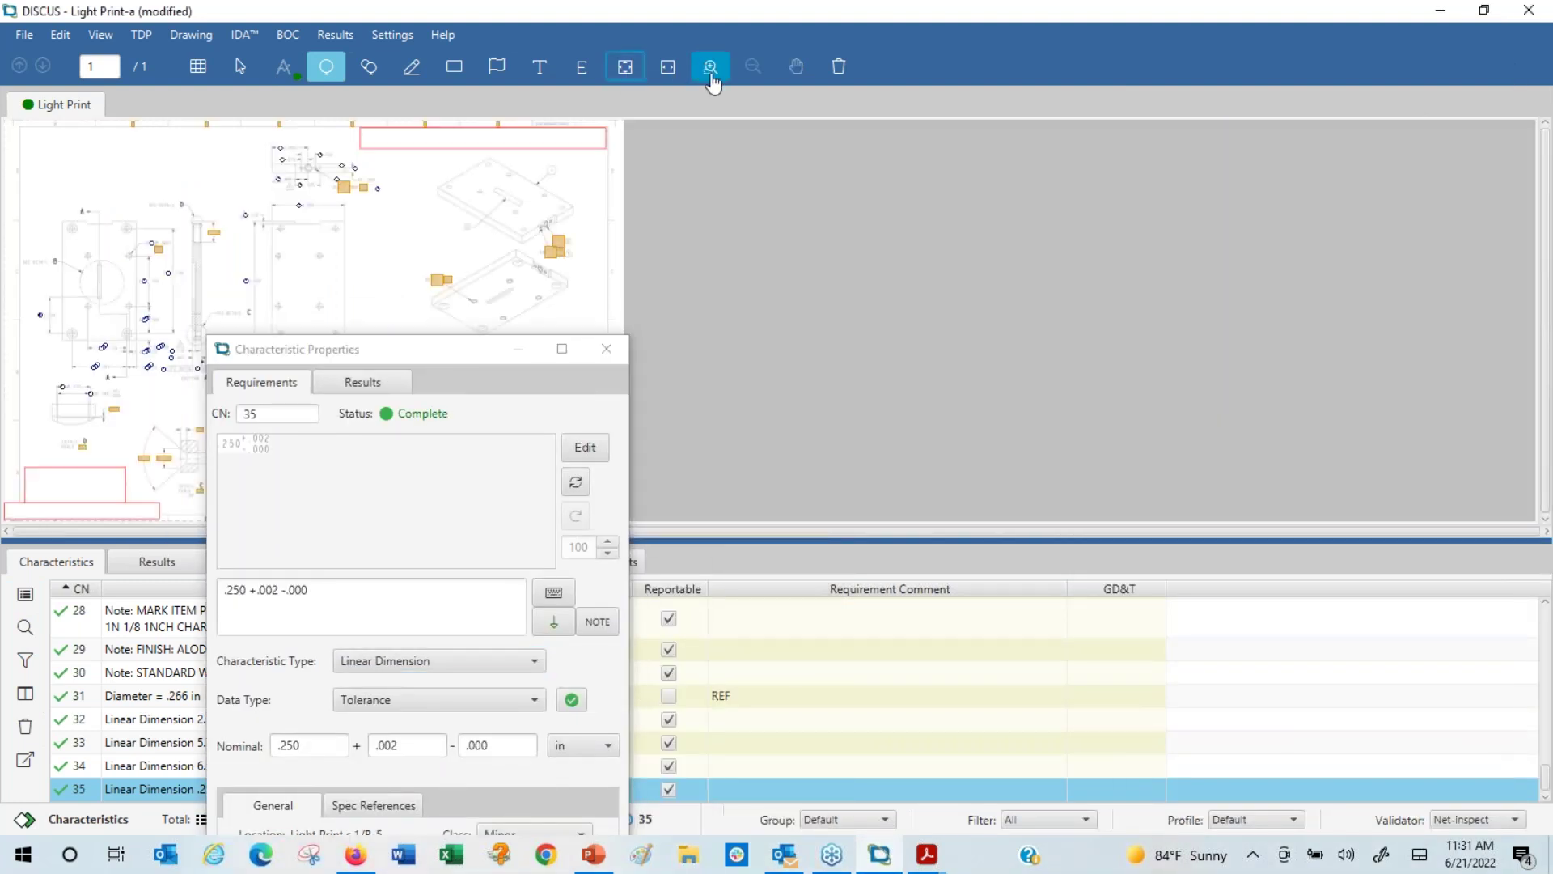
{"action": "left_click", "coordinate": [1255, 97]}
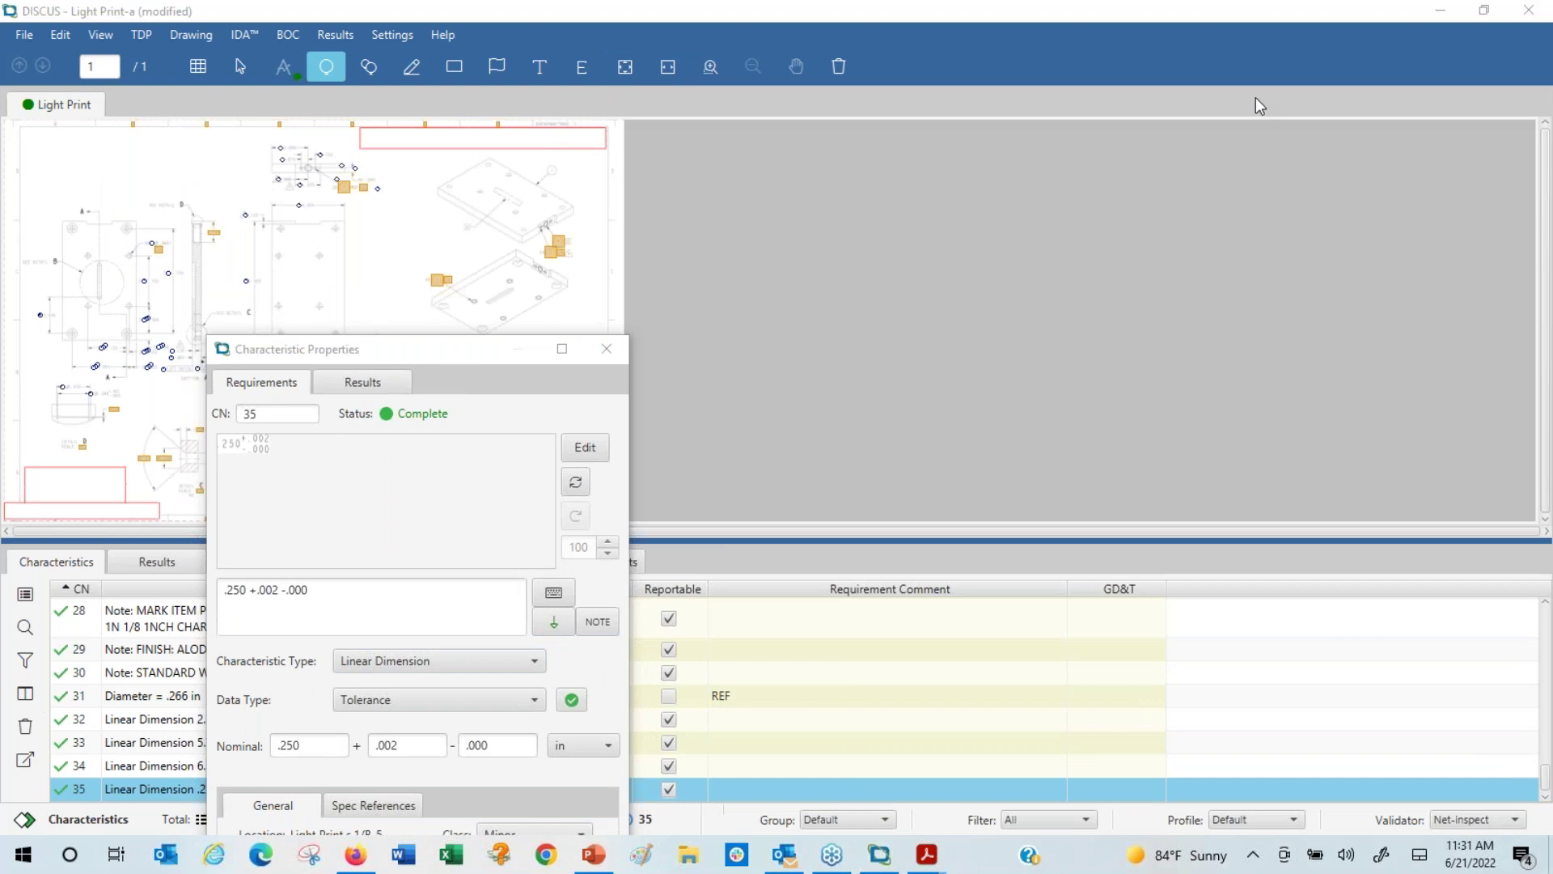
{"action": "left_click", "coordinate": [619, 349]}
- Try ballooning note 6 on part packaging as a single new characteristic, and delete that characteristic
{"action": "left_click", "coordinate": [711, 66]}
{"action": "left_click_drag", "start_coordinate": [324, 374], "coordinate": [614, 478]}
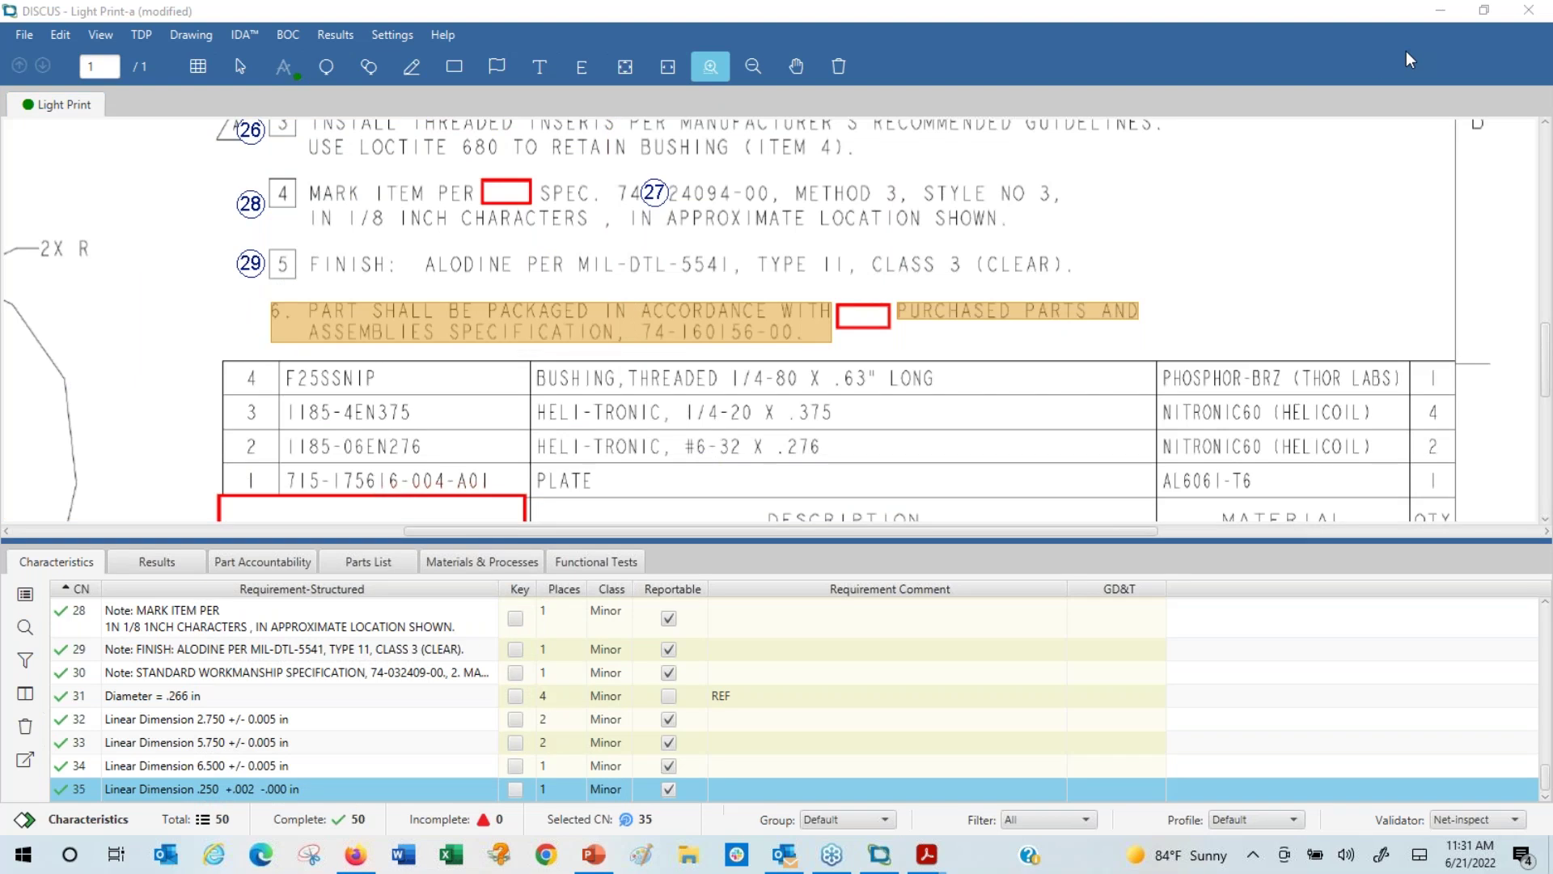
{"action": "left_click", "coordinate": [326, 71]}
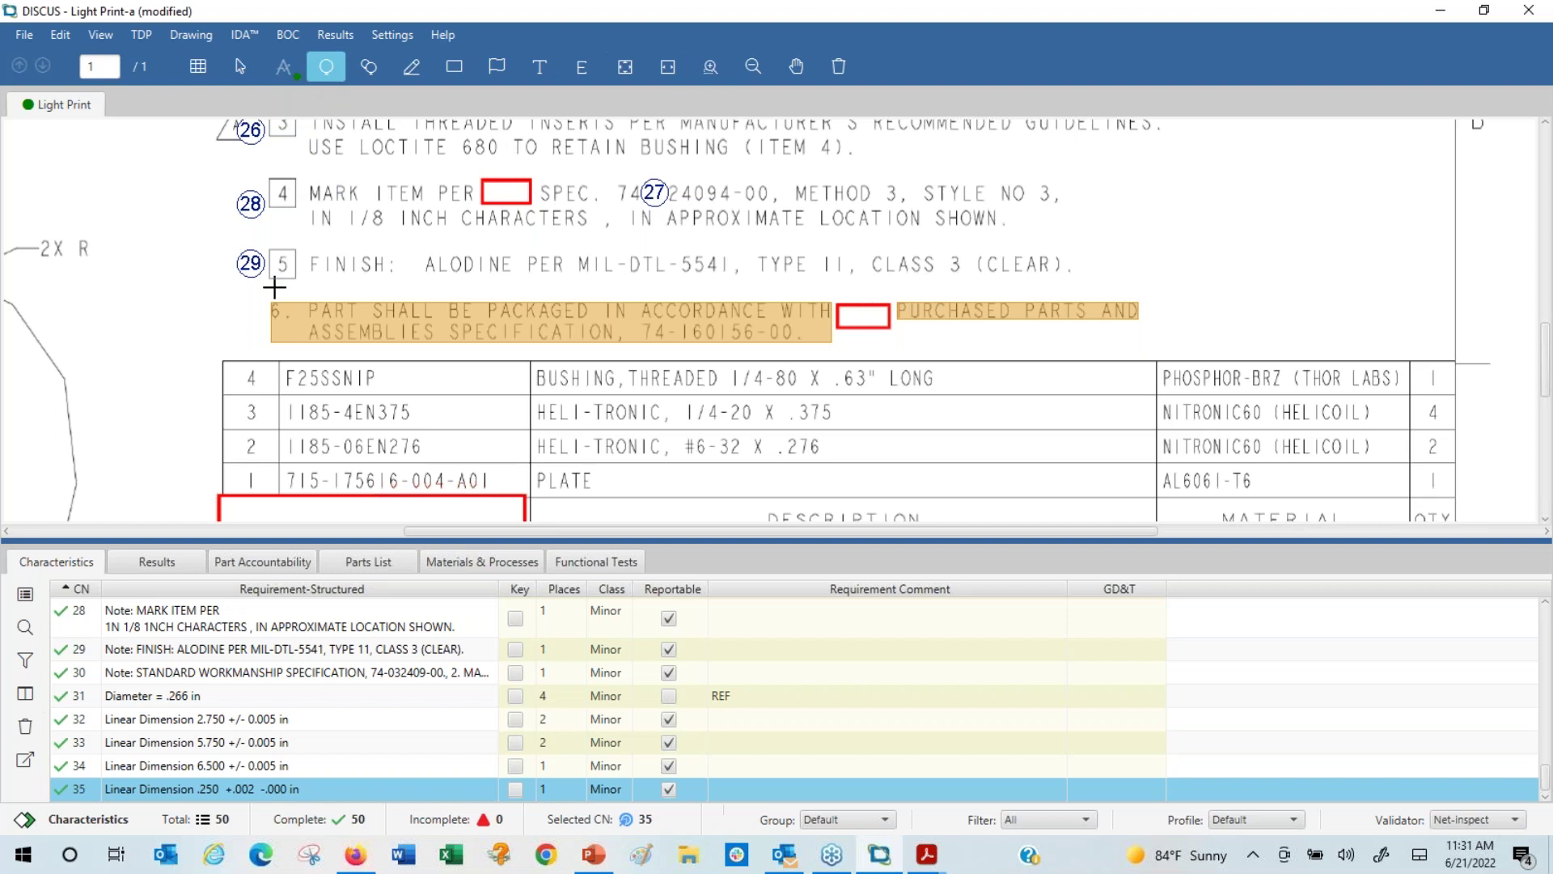
{"action": "left_click", "coordinate": [261, 306]}
{"action": "left_click_drag", "start_coordinate": [260, 306], "coordinate": [1160, 350]}
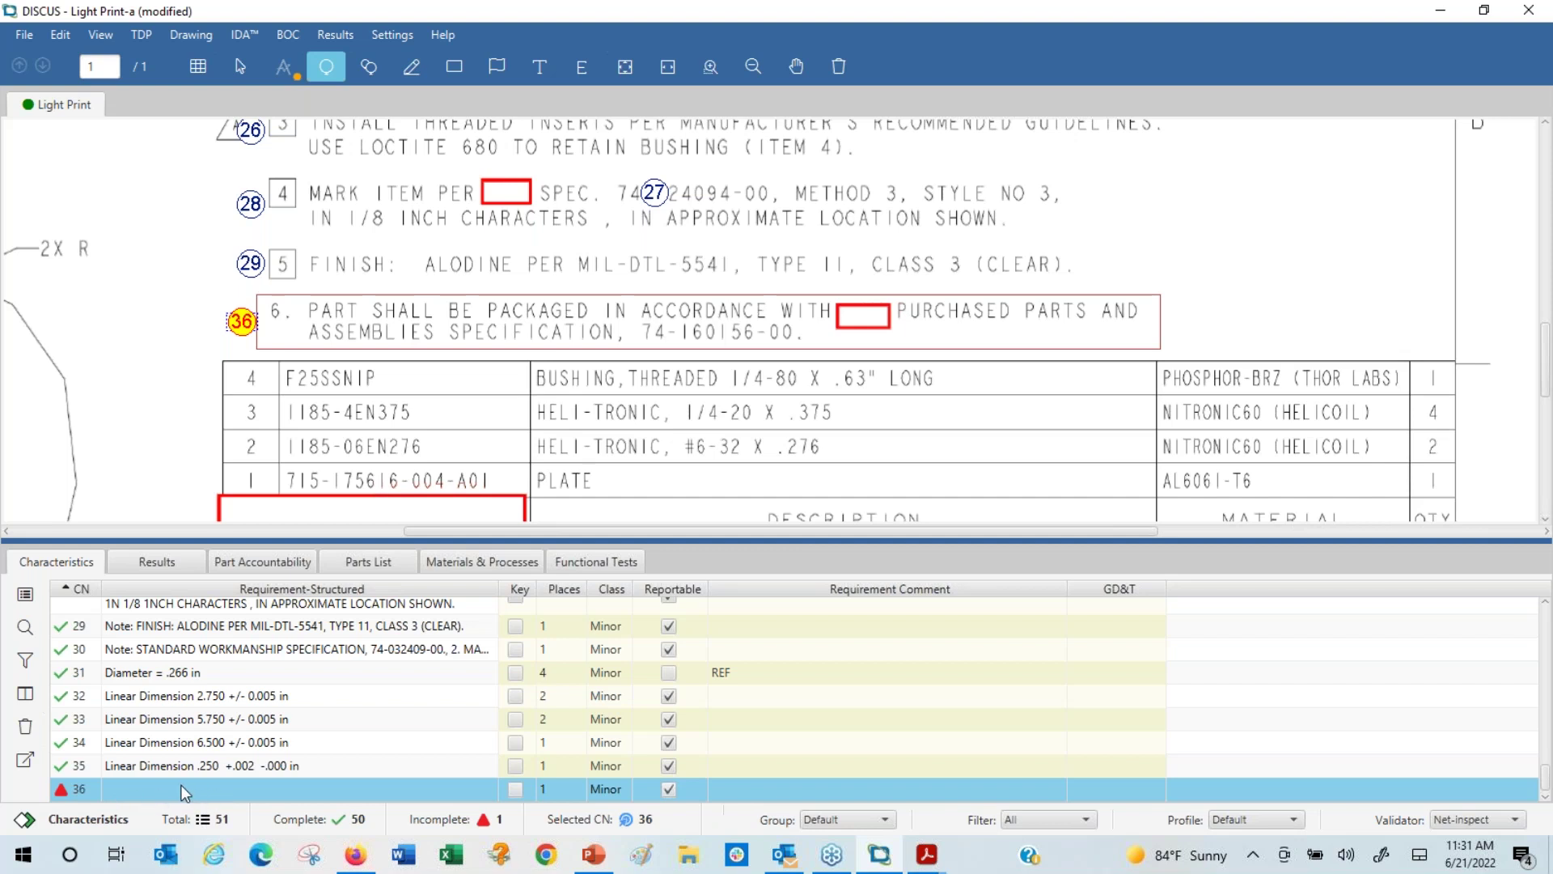
{"action": "key", "text": "Delete"}
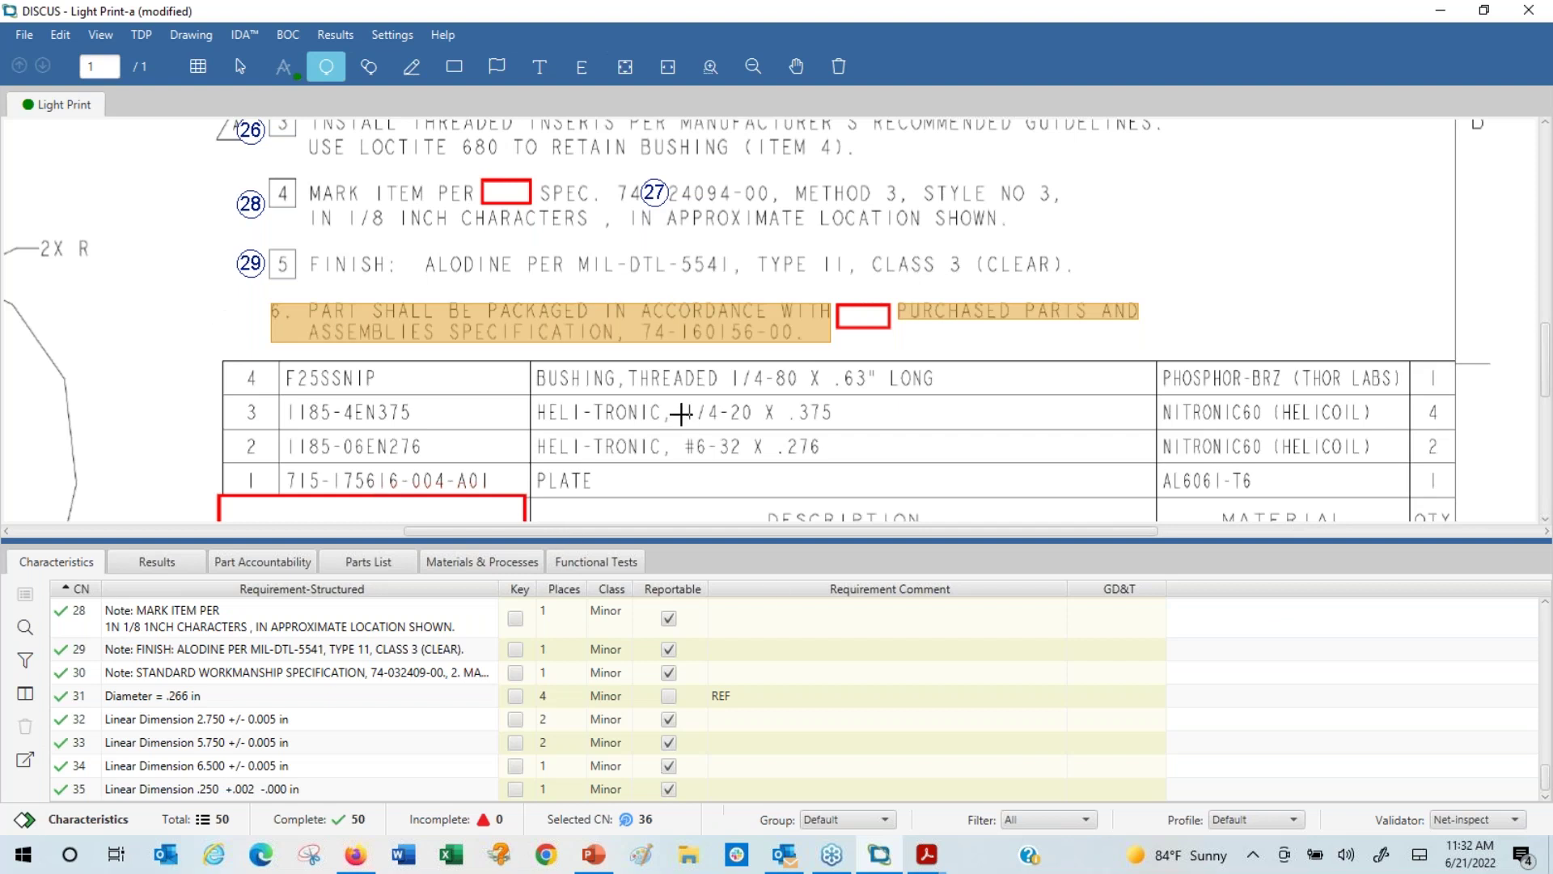
- Examine the highlighted candidates that are not ballooned around the bill of materials and the isometric views
{"action": "scroll", "coordinate": [567, 532], "scroll_direction": "up", "scroll_amount": 2}
{"action": "scroll", "coordinate": [1146, 405], "scroll_direction": "down", "scroll_amount": 2}
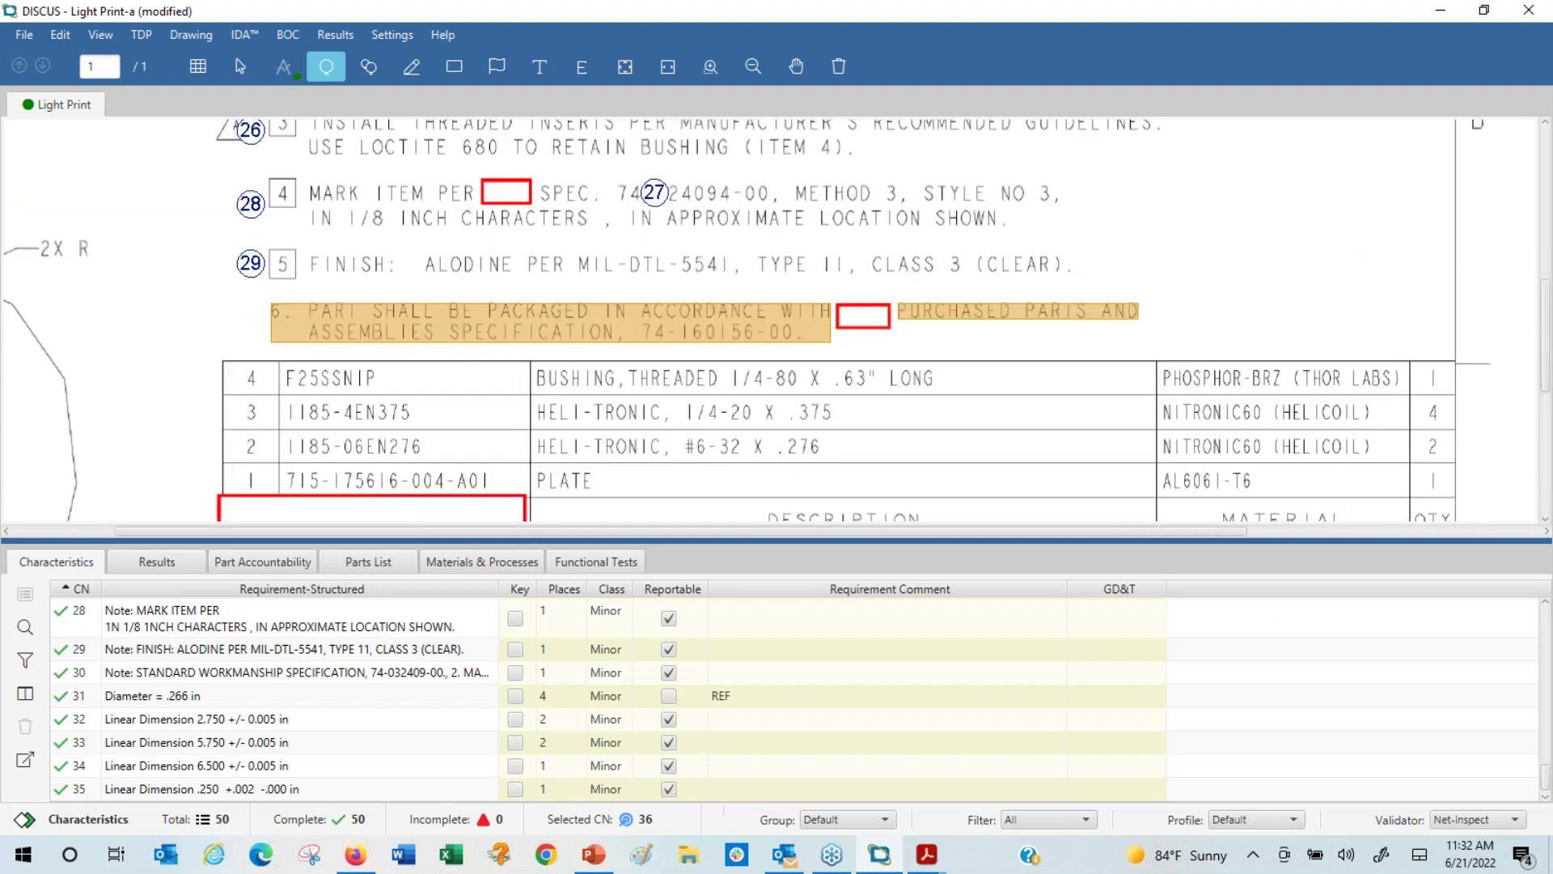
{"action": "scroll", "coordinate": [1145, 404], "scroll_direction": "down", "scroll_amount": 2}
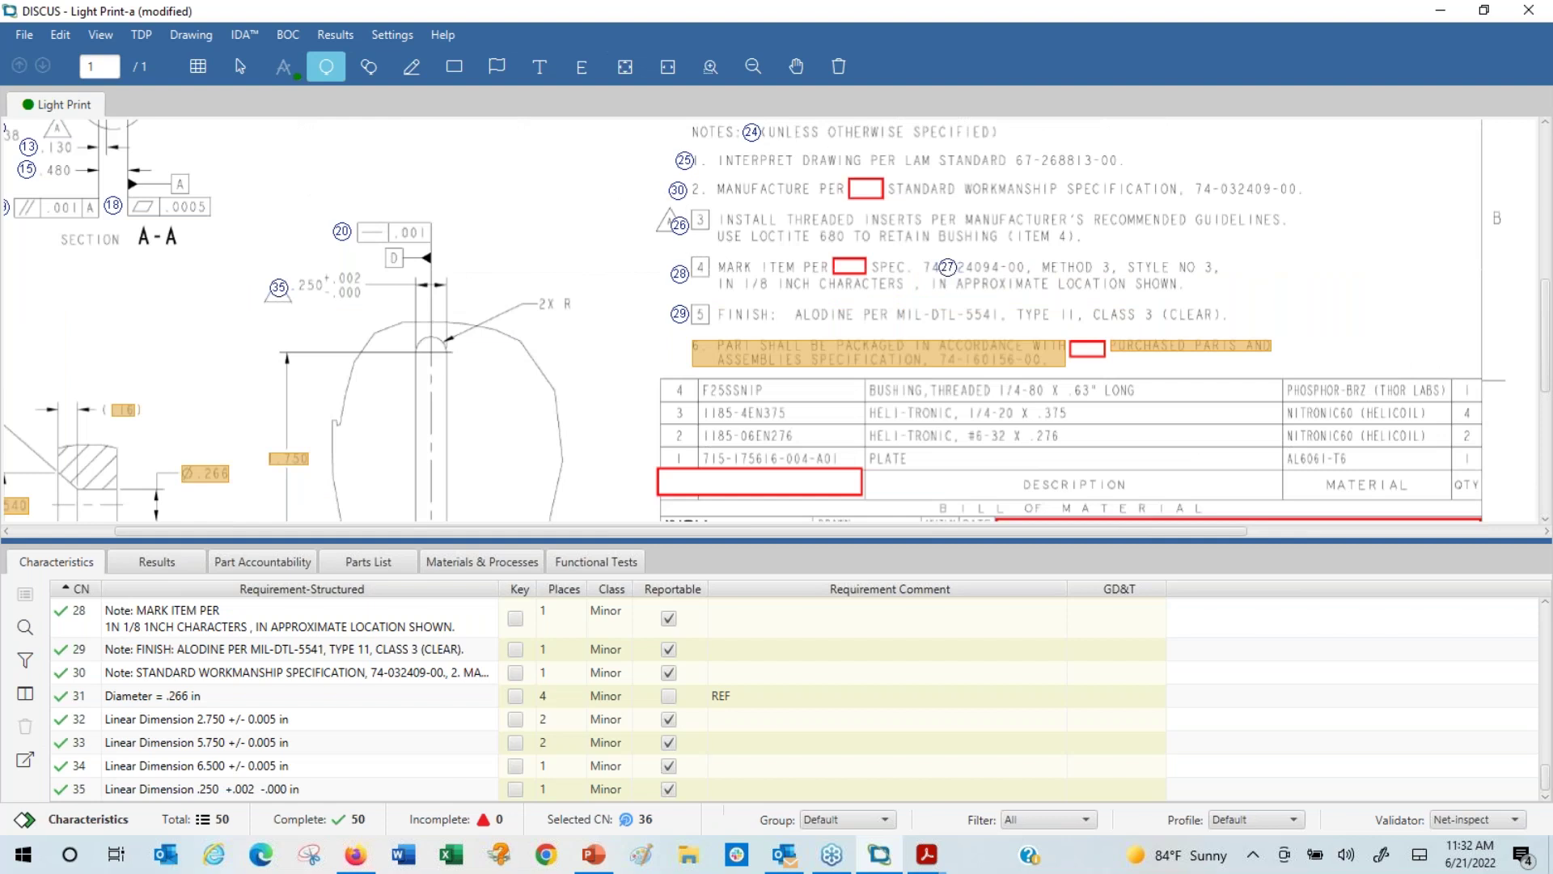
{"action": "left_click", "coordinate": [626, 70]}
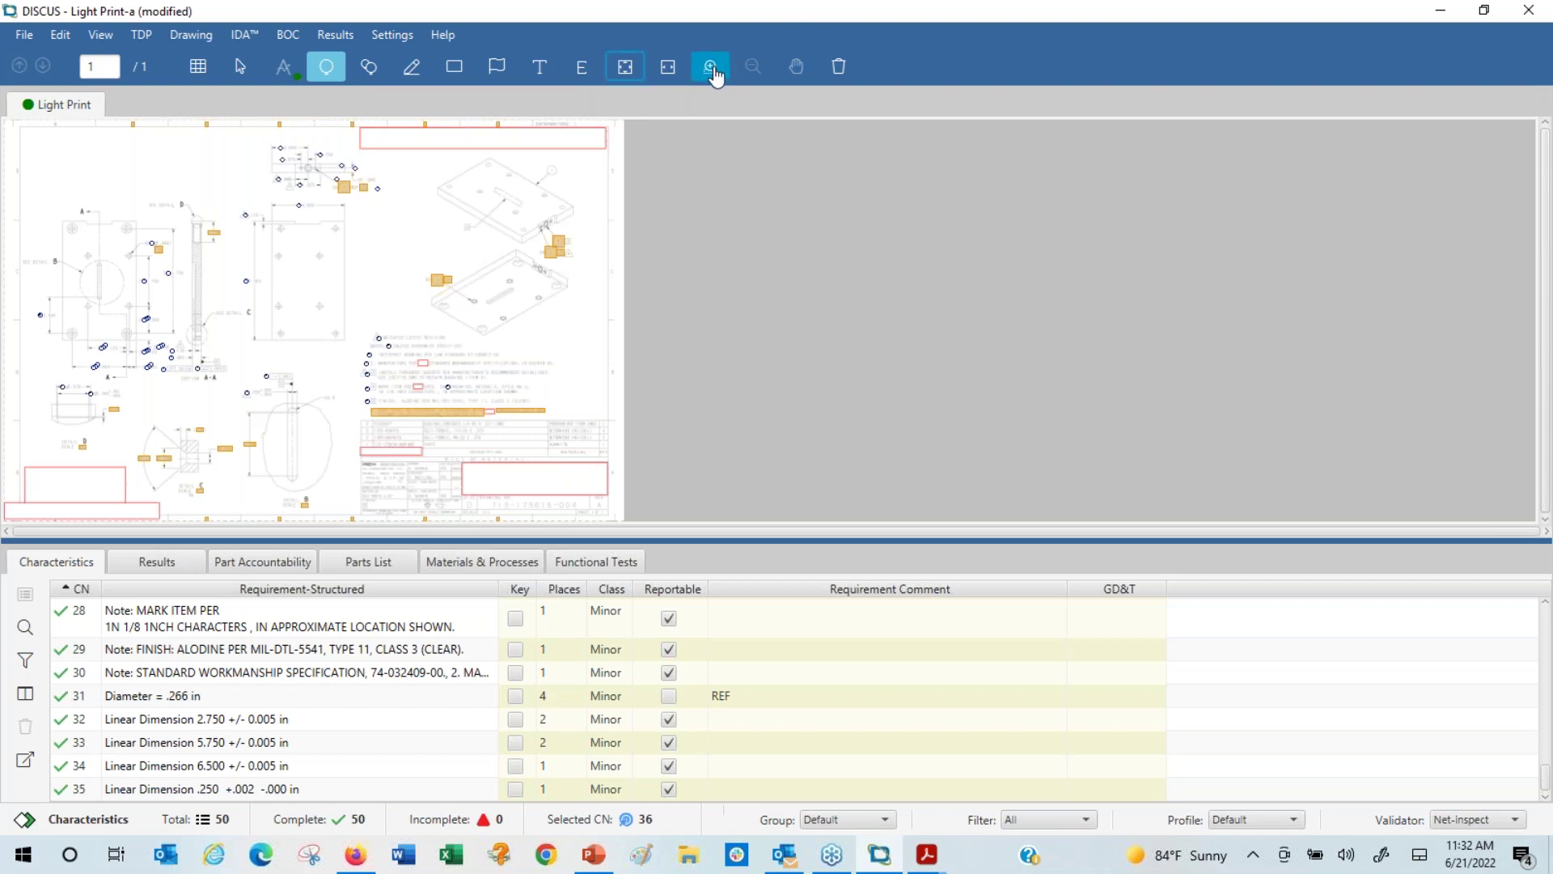
{"action": "left_click", "coordinate": [712, 69]}
{"action": "left_click_drag", "start_coordinate": [399, 221], "coordinate": [606, 322]}
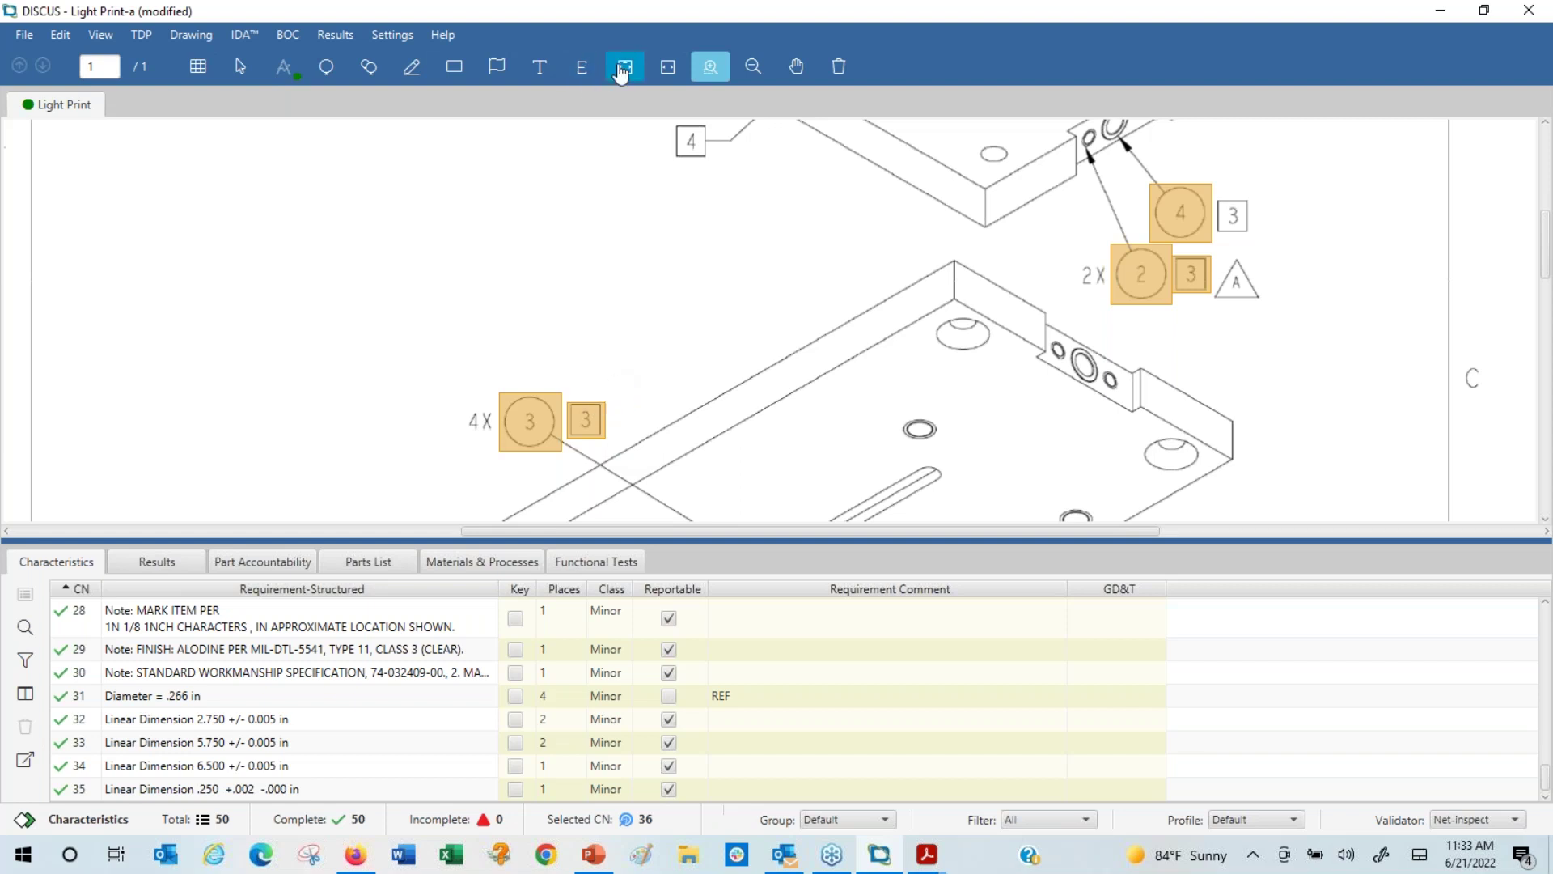
- Review the ballooning options offered for the Ø.266 candidate in the countersunk hole detail
{"action": "left_click", "coordinate": [675, 81]}
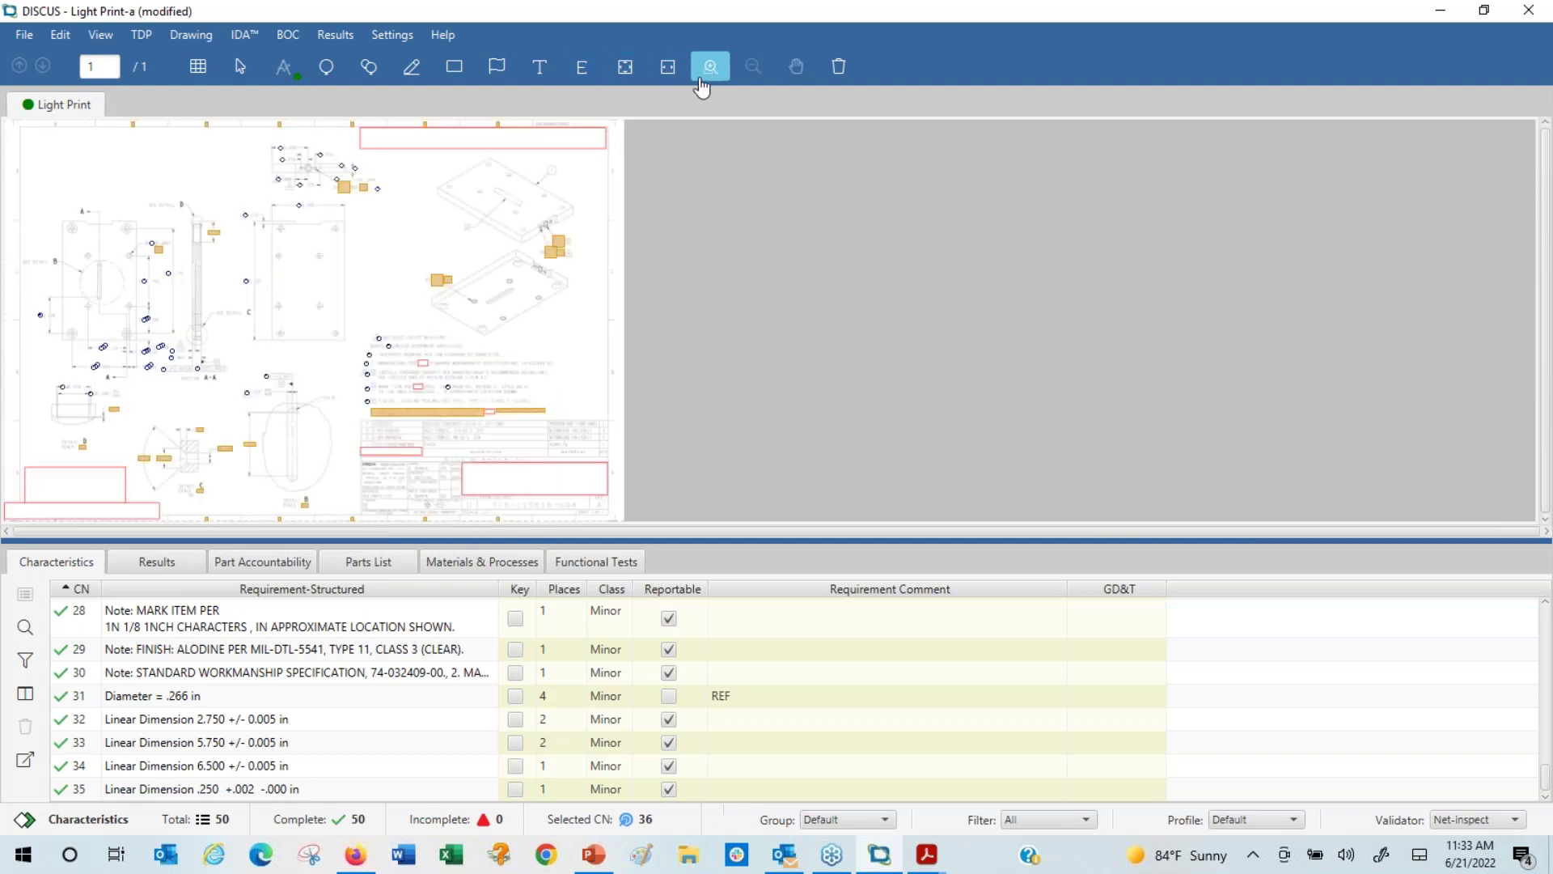
{"action": "left_click_drag", "start_coordinate": [145, 404], "coordinate": [326, 481]}
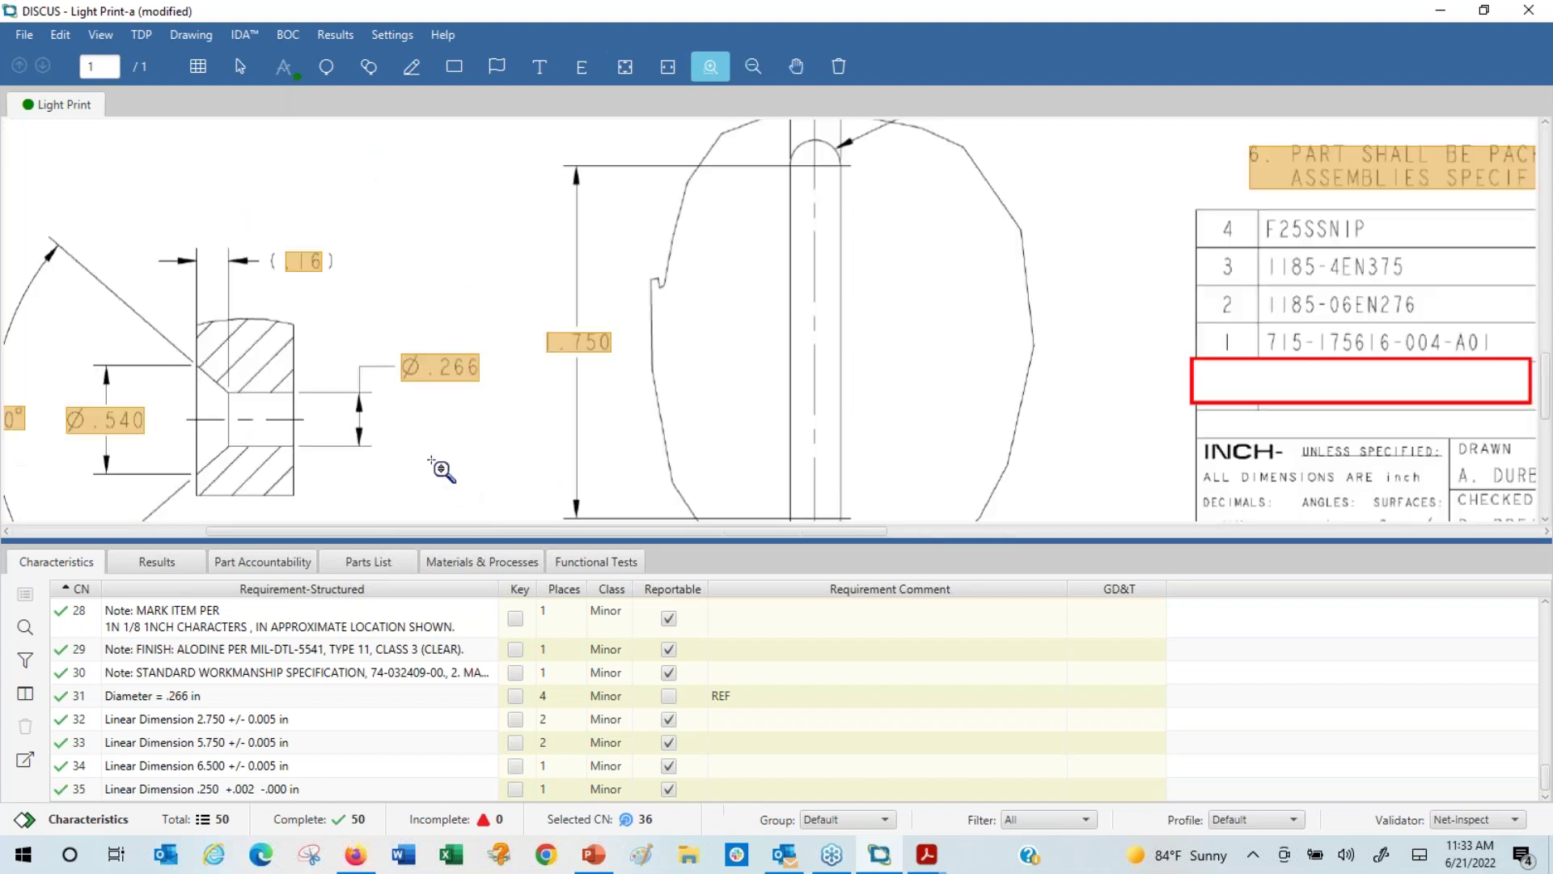
{"action": "left_click", "coordinate": [238, 71]}
{"action": "double_click", "coordinate": [430, 366]}
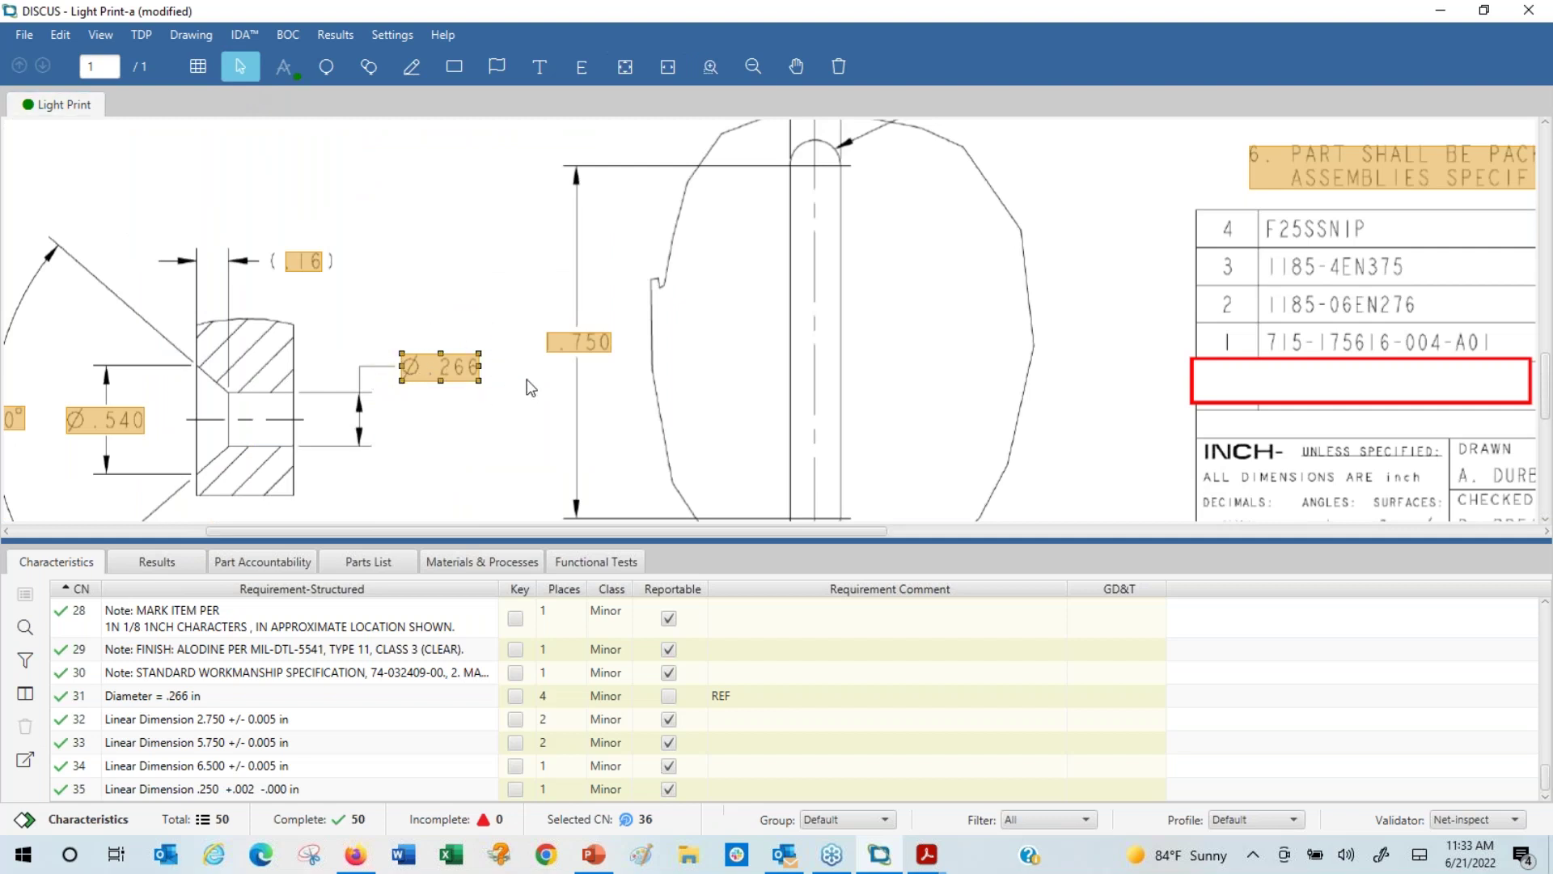
{"action": "right_click", "coordinate": [430, 366]}
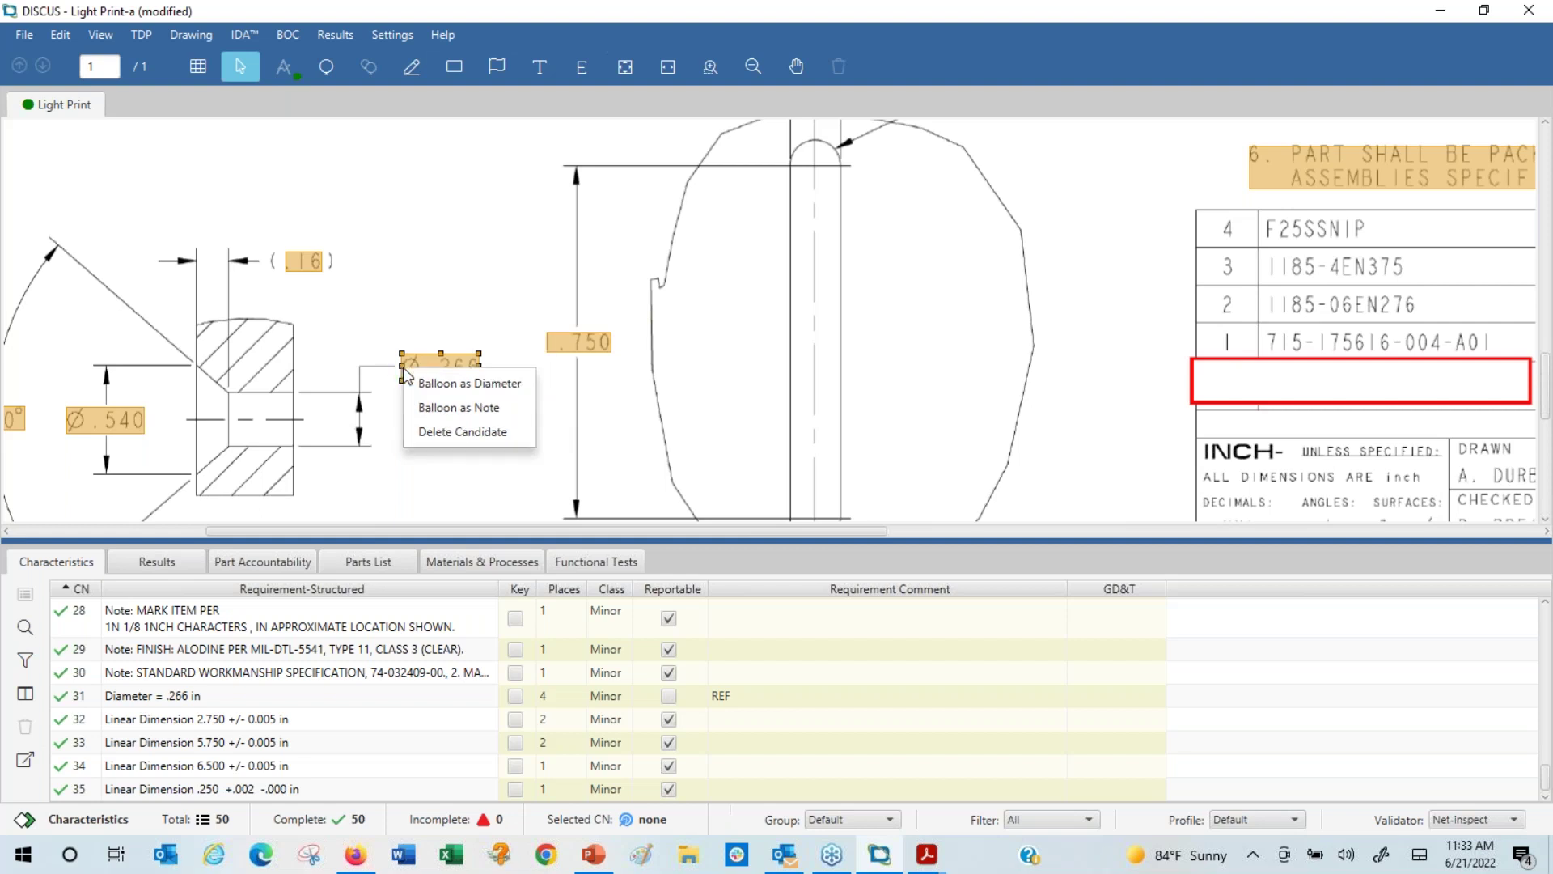
{"action": "left_click", "coordinate": [217, 179]}
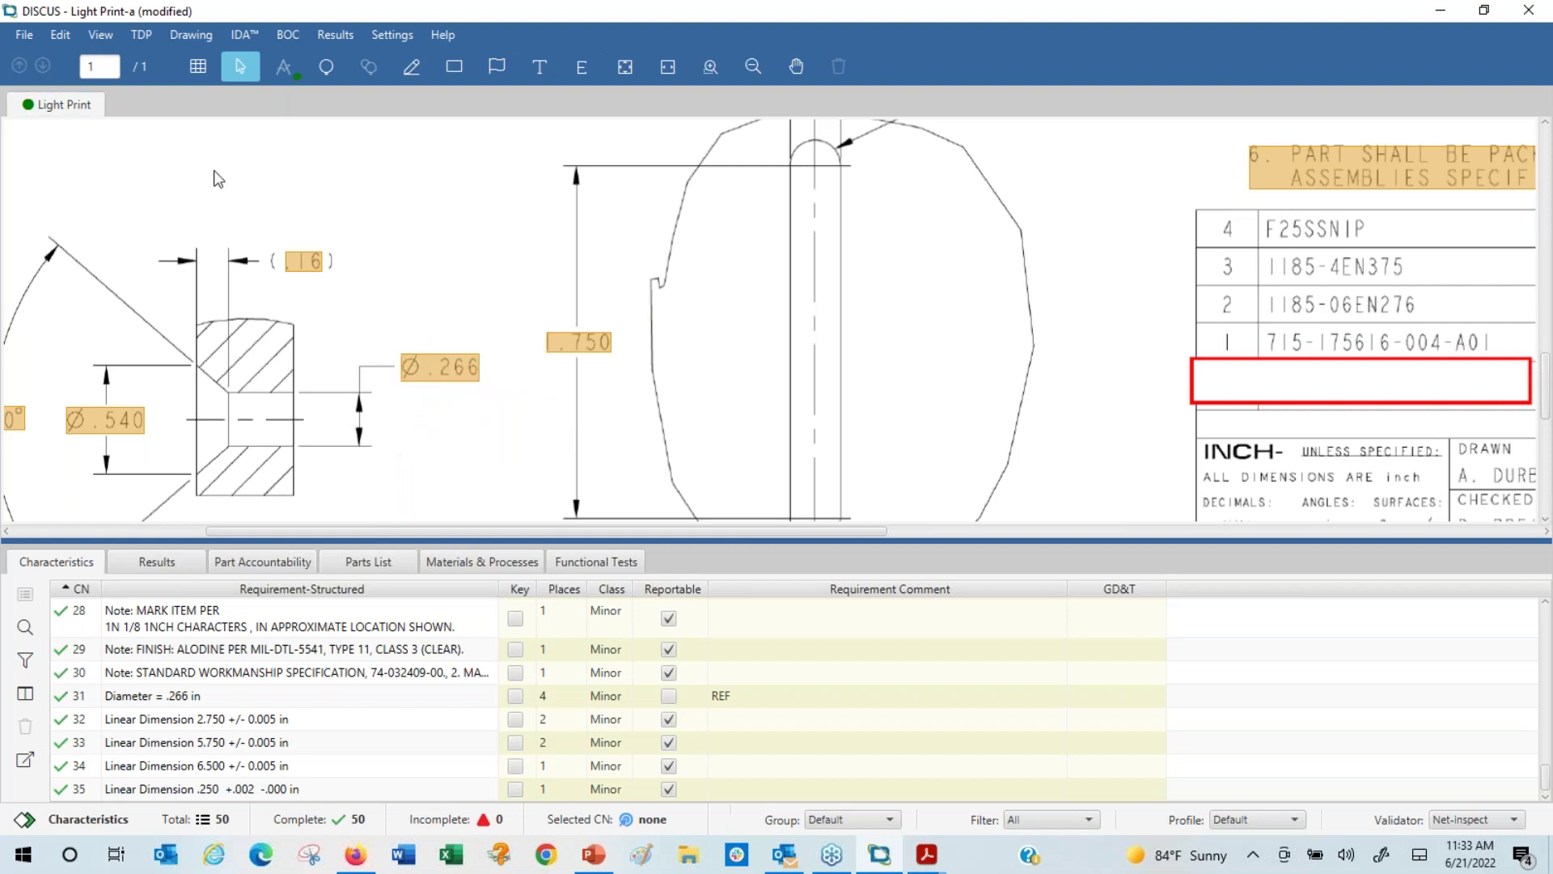
- Select the .16 and Ø.266 candidates in the countersunk hole detail together and balloon the .16 reference dimension as Surface Roughness
{"action": "left_click", "coordinate": [326, 66]}
{"action": "left_click", "coordinate": [240, 68]}
{"action": "left_click_drag", "start_coordinate": [245, 234], "coordinate": [493, 420]}
{"action": "right_click", "coordinate": [295, 262]}
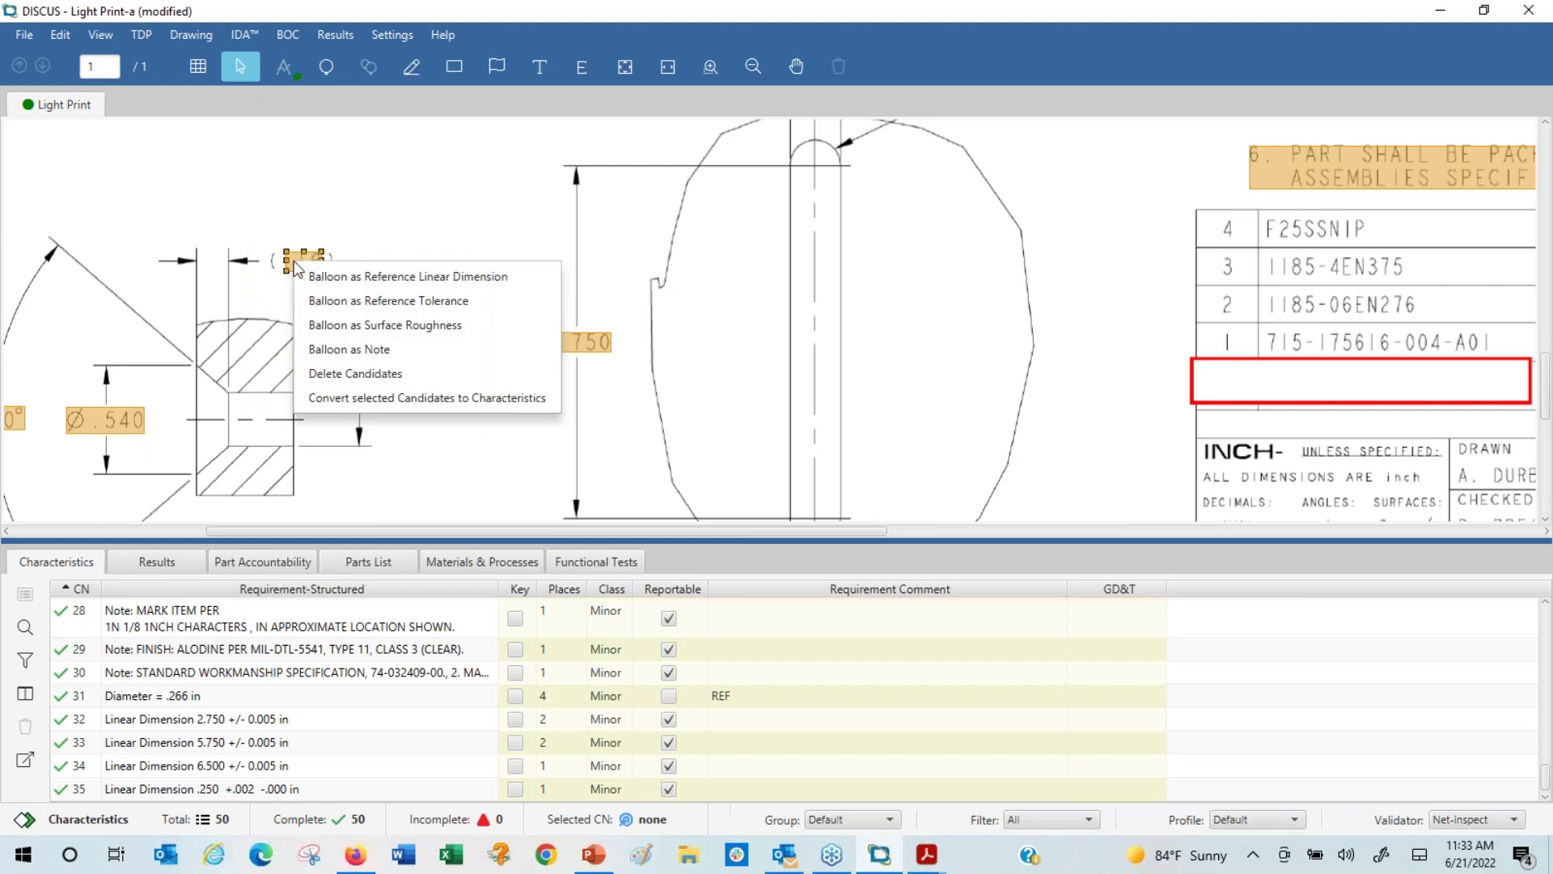
{"action": "left_click", "coordinate": [333, 325]}
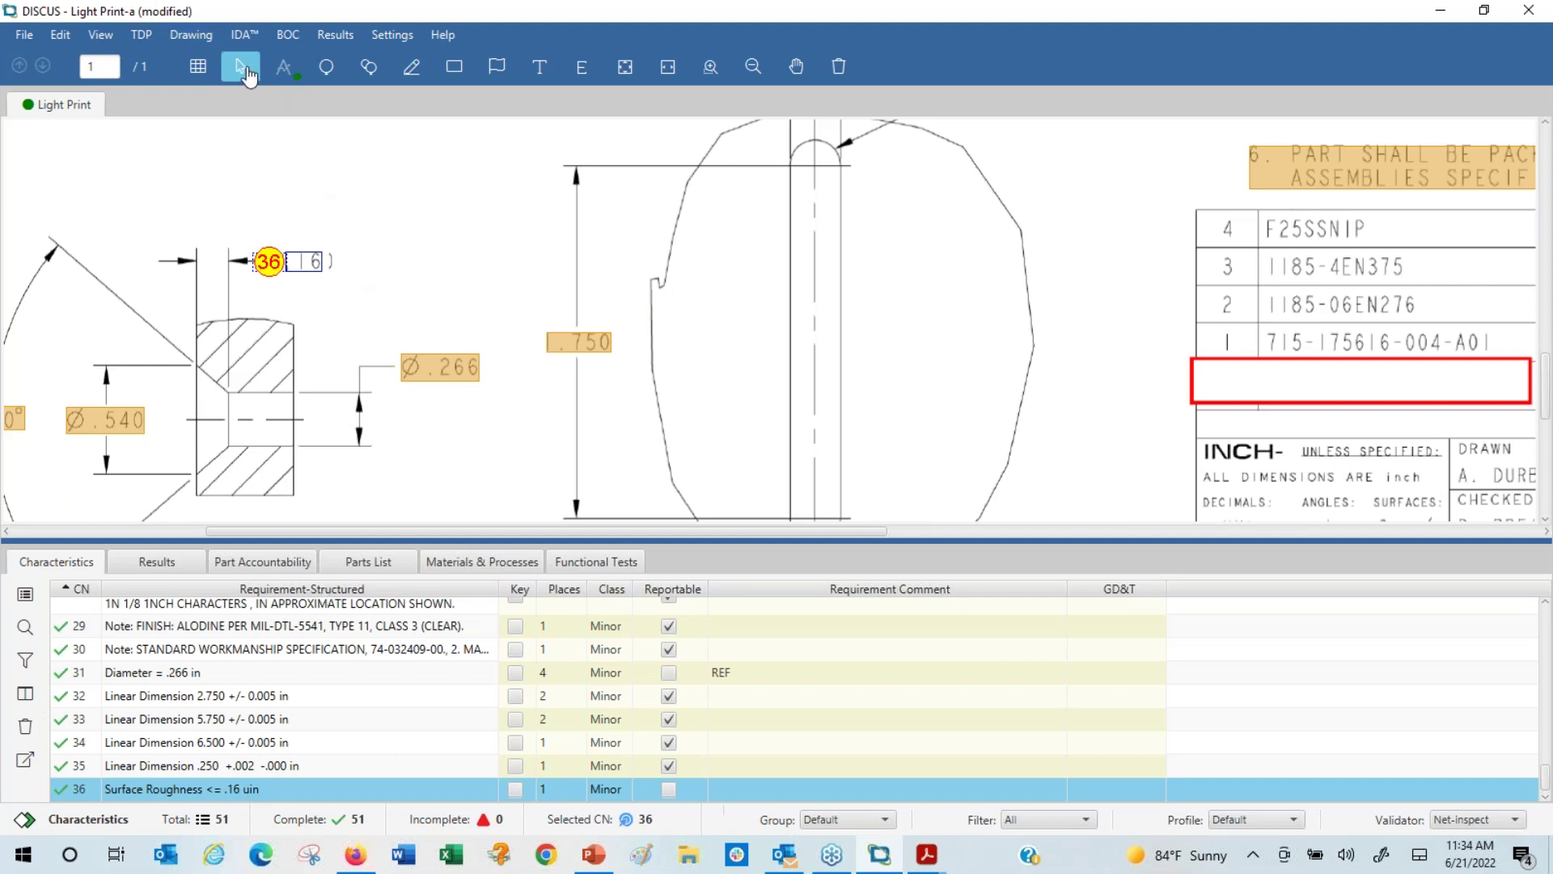
{"action": "left_click_drag", "start_coordinate": [363, 294], "coordinate": [660, 411]}
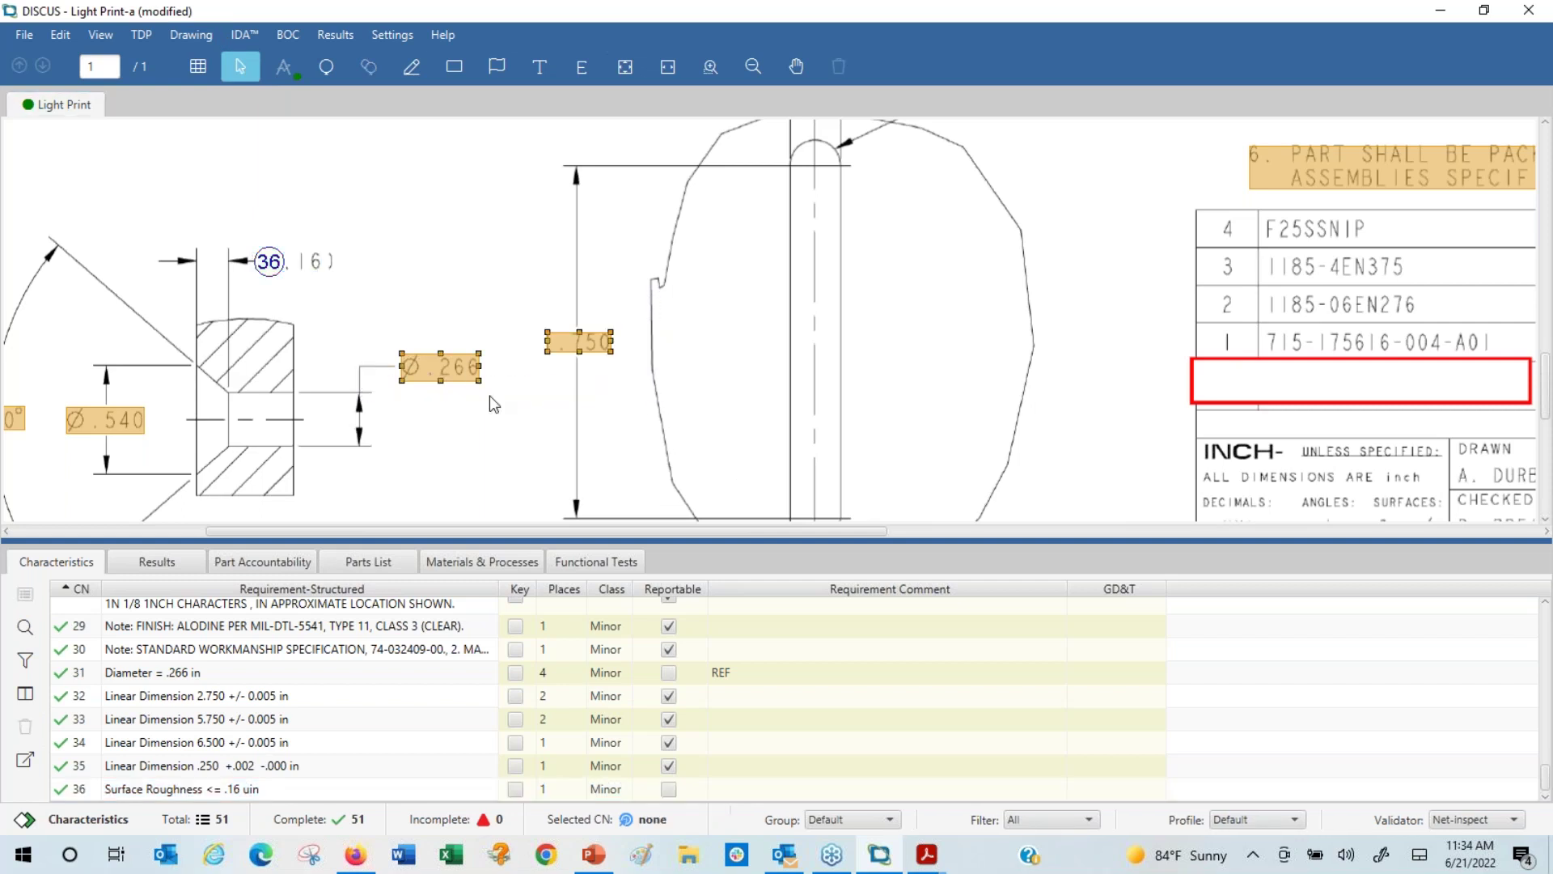
{"action": "right_click", "coordinate": [426, 372]}
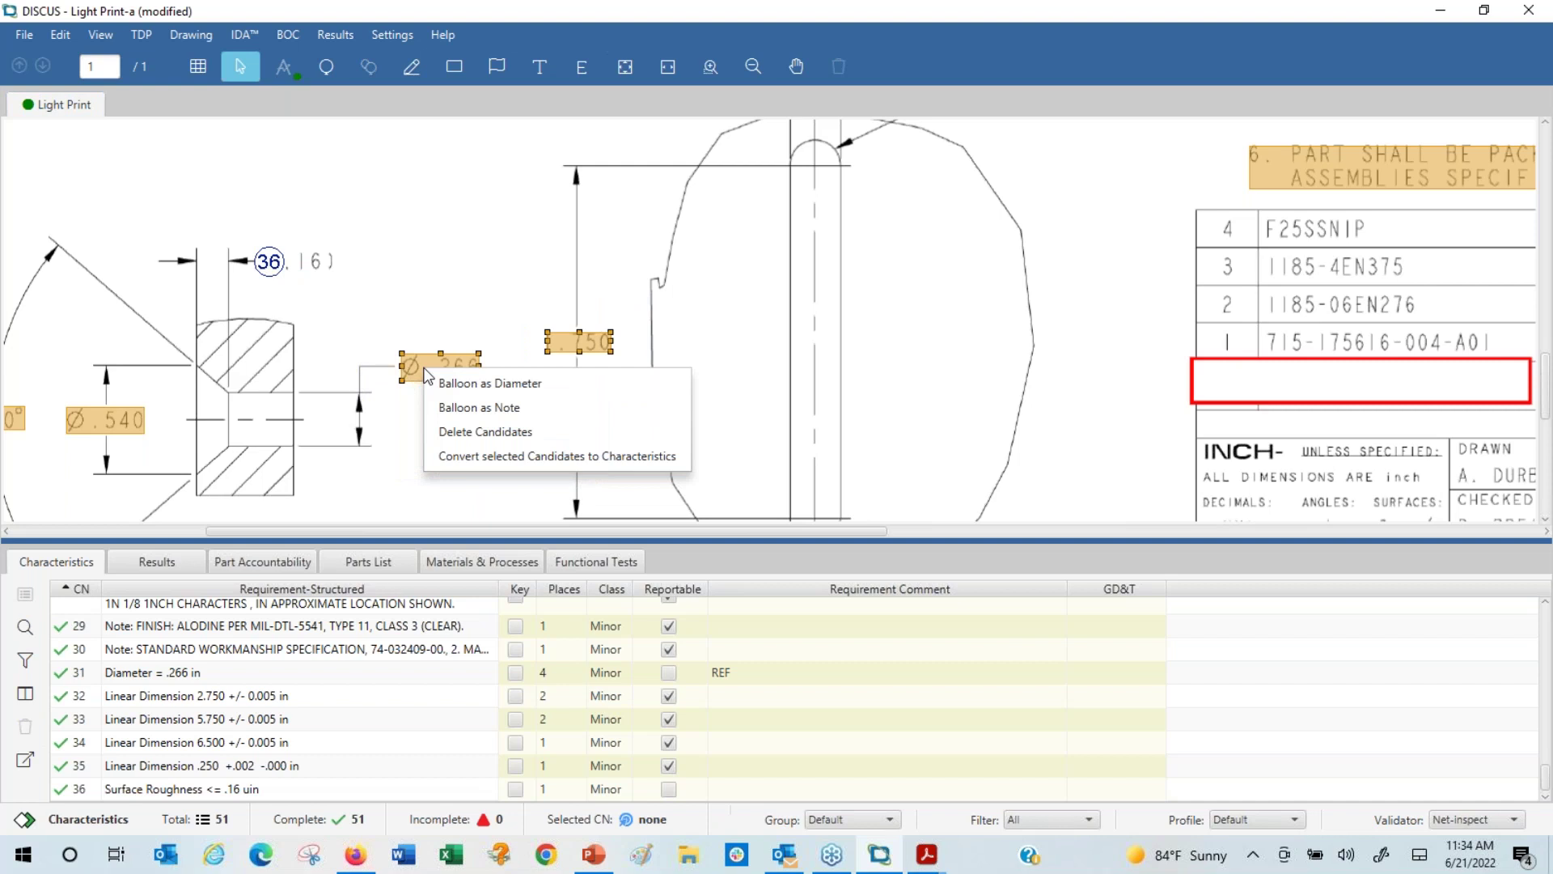
{"action": "left_click", "coordinate": [392, 324]}
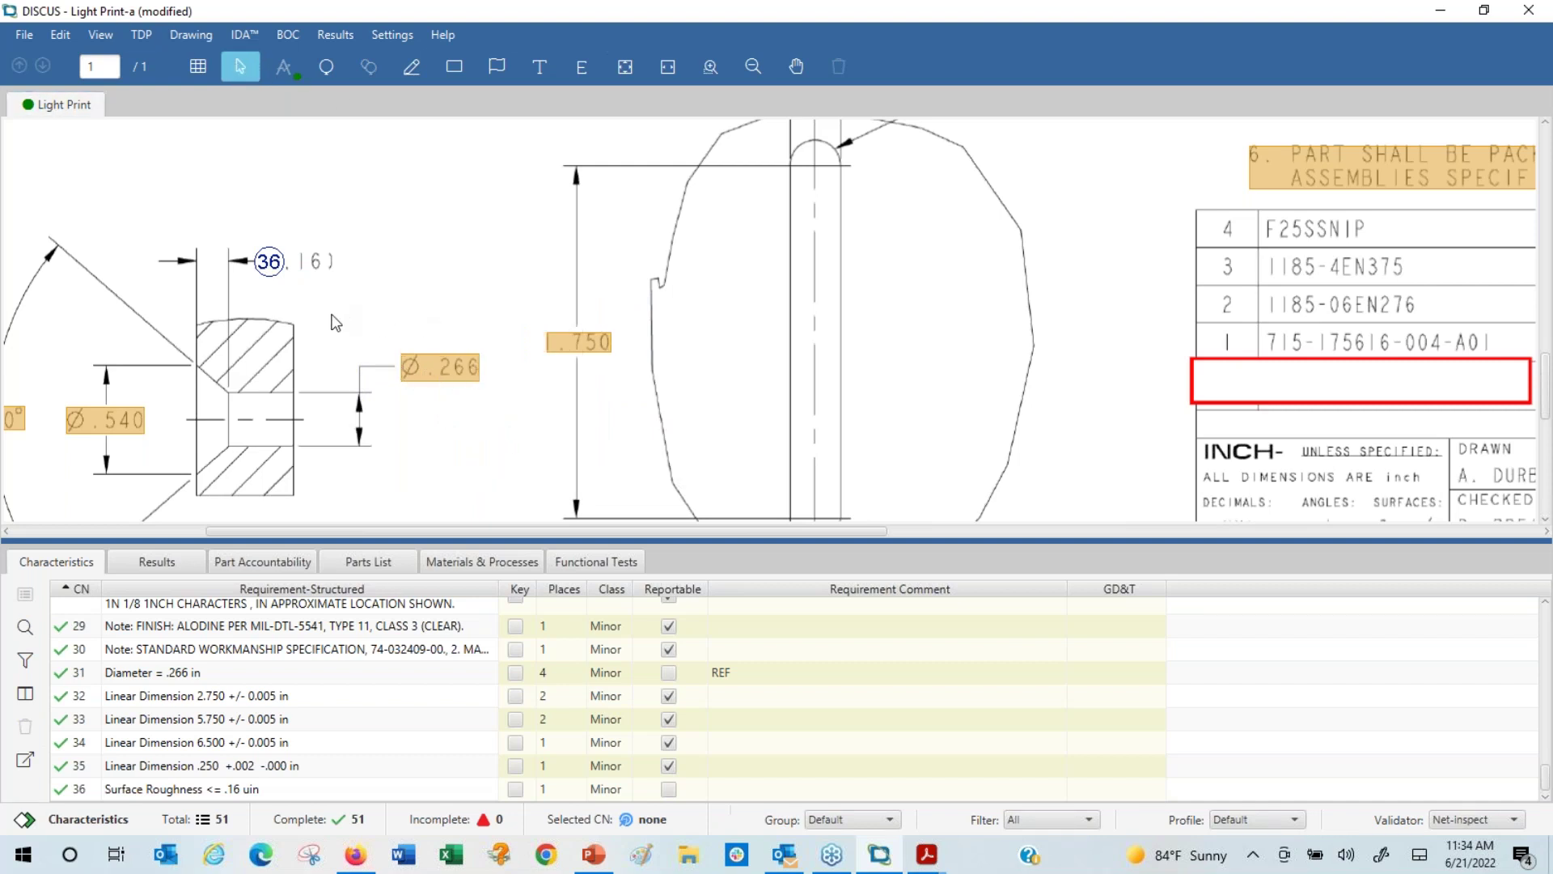
{"action": "left_click_drag", "start_coordinate": [608, 420], "coordinate": [712, 421]}
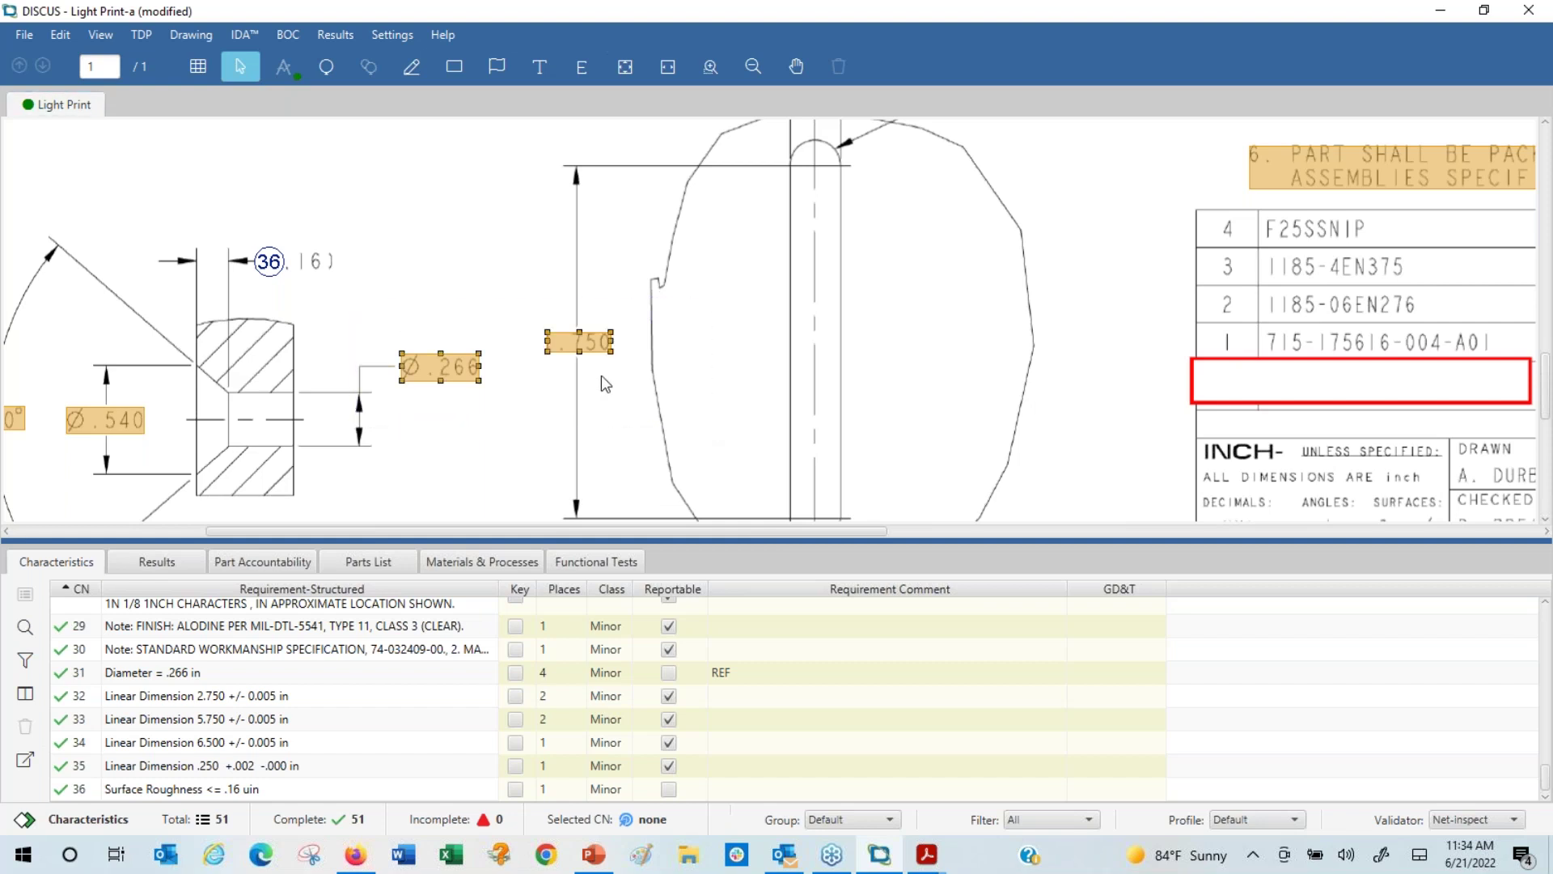
{"action": "right_click", "coordinate": [409, 370]}
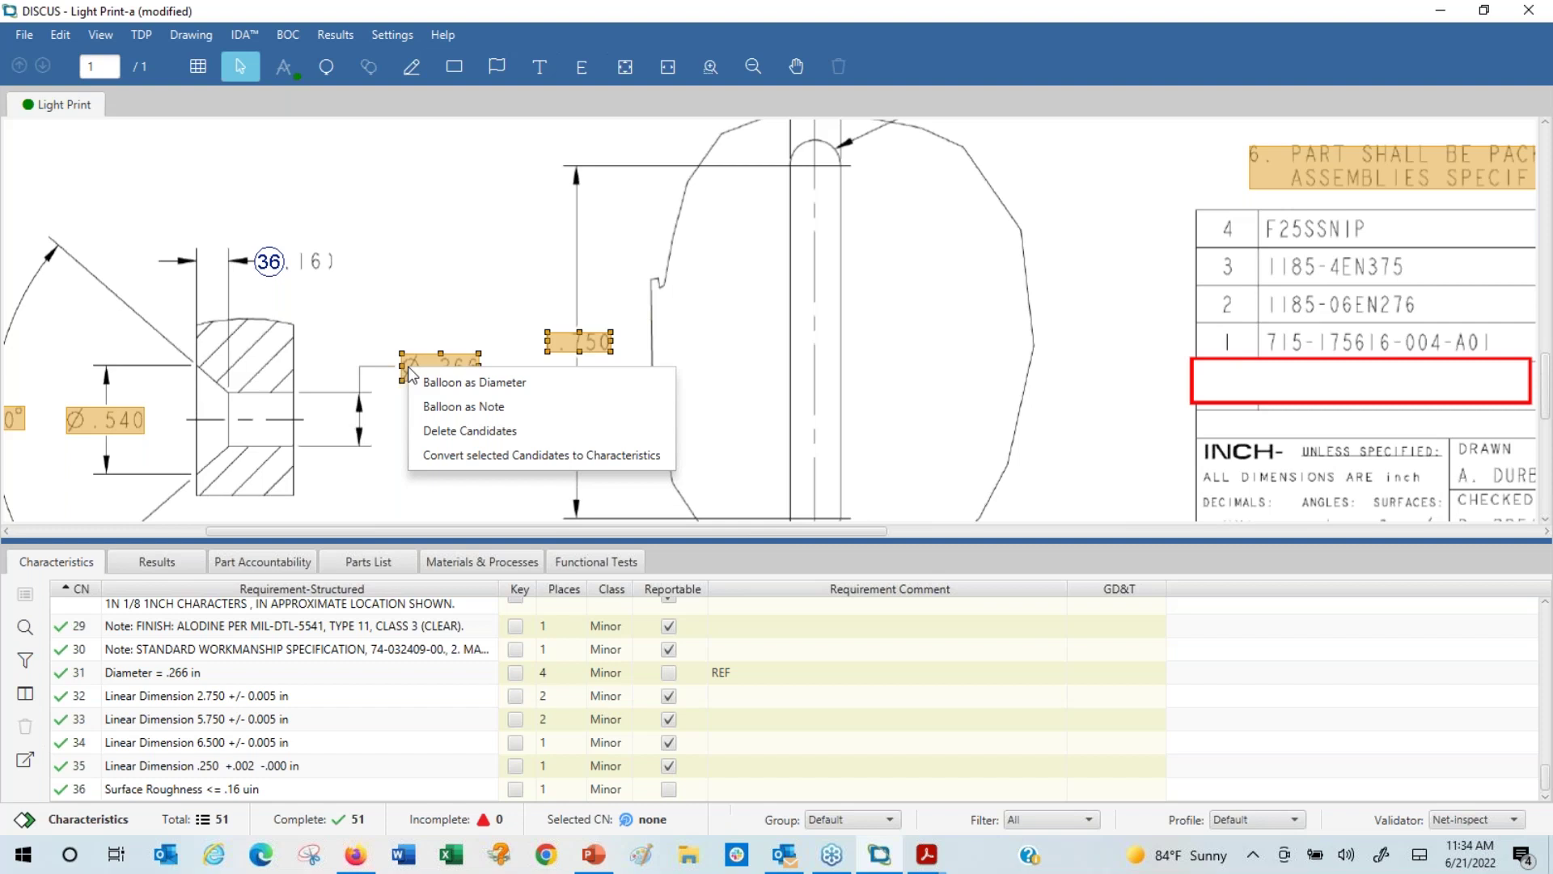
{"action": "left_click", "coordinate": [435, 325]}
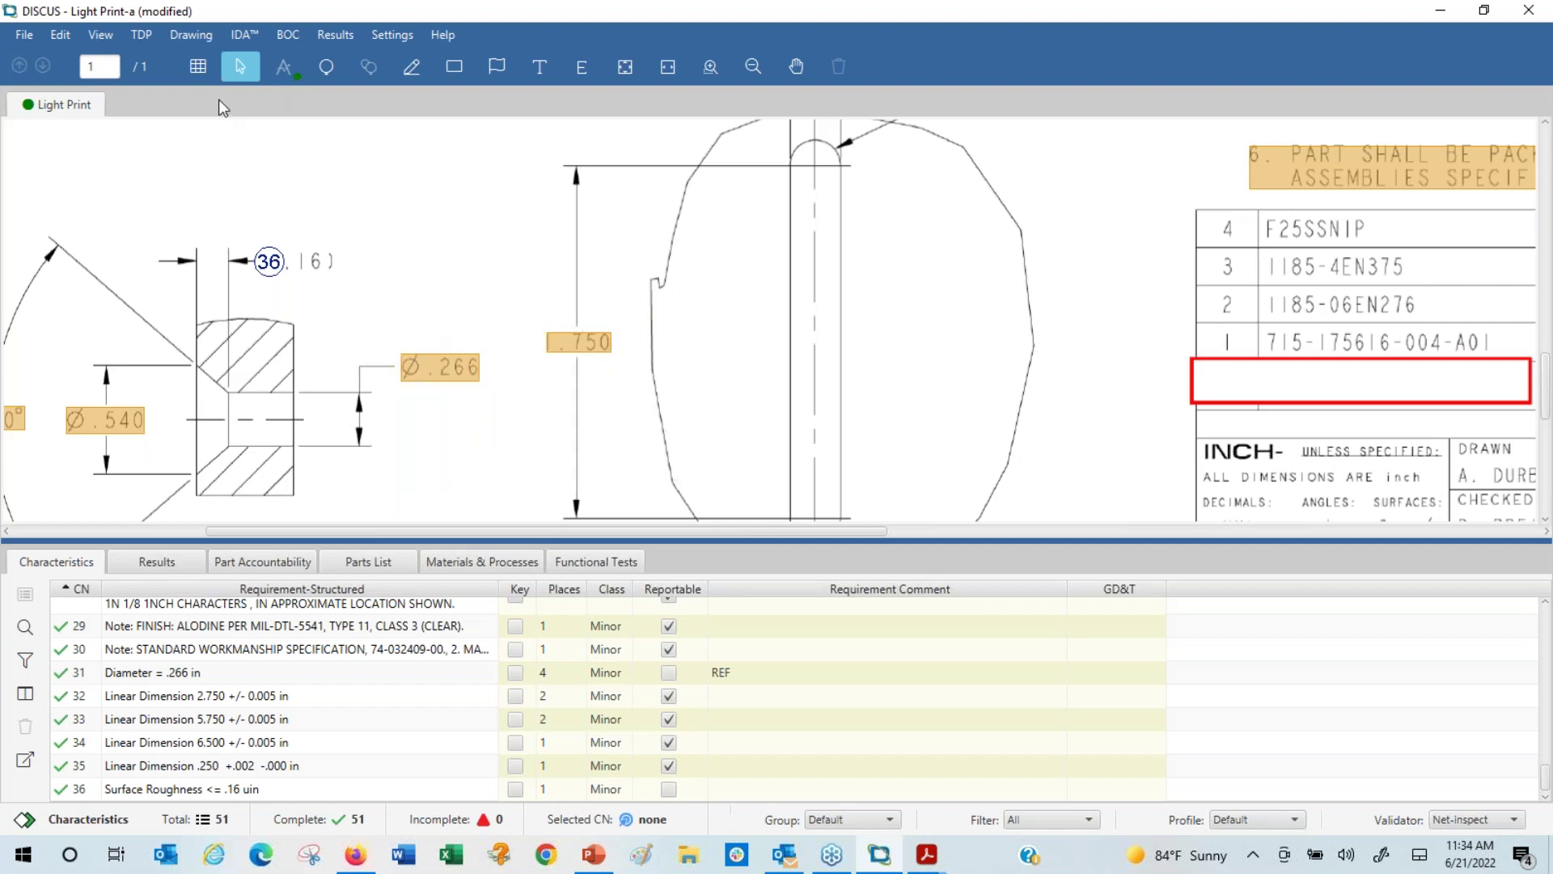
- Select the Ø.266 and 1.750 candidates together and balloon the 1.750 slot dimension in Detail B as Surface Roughness
{"action": "left_click_drag", "start_coordinate": [362, 322], "coordinate": [689, 424]}
{"action": "mouse_move", "coordinate": [547, 348]}
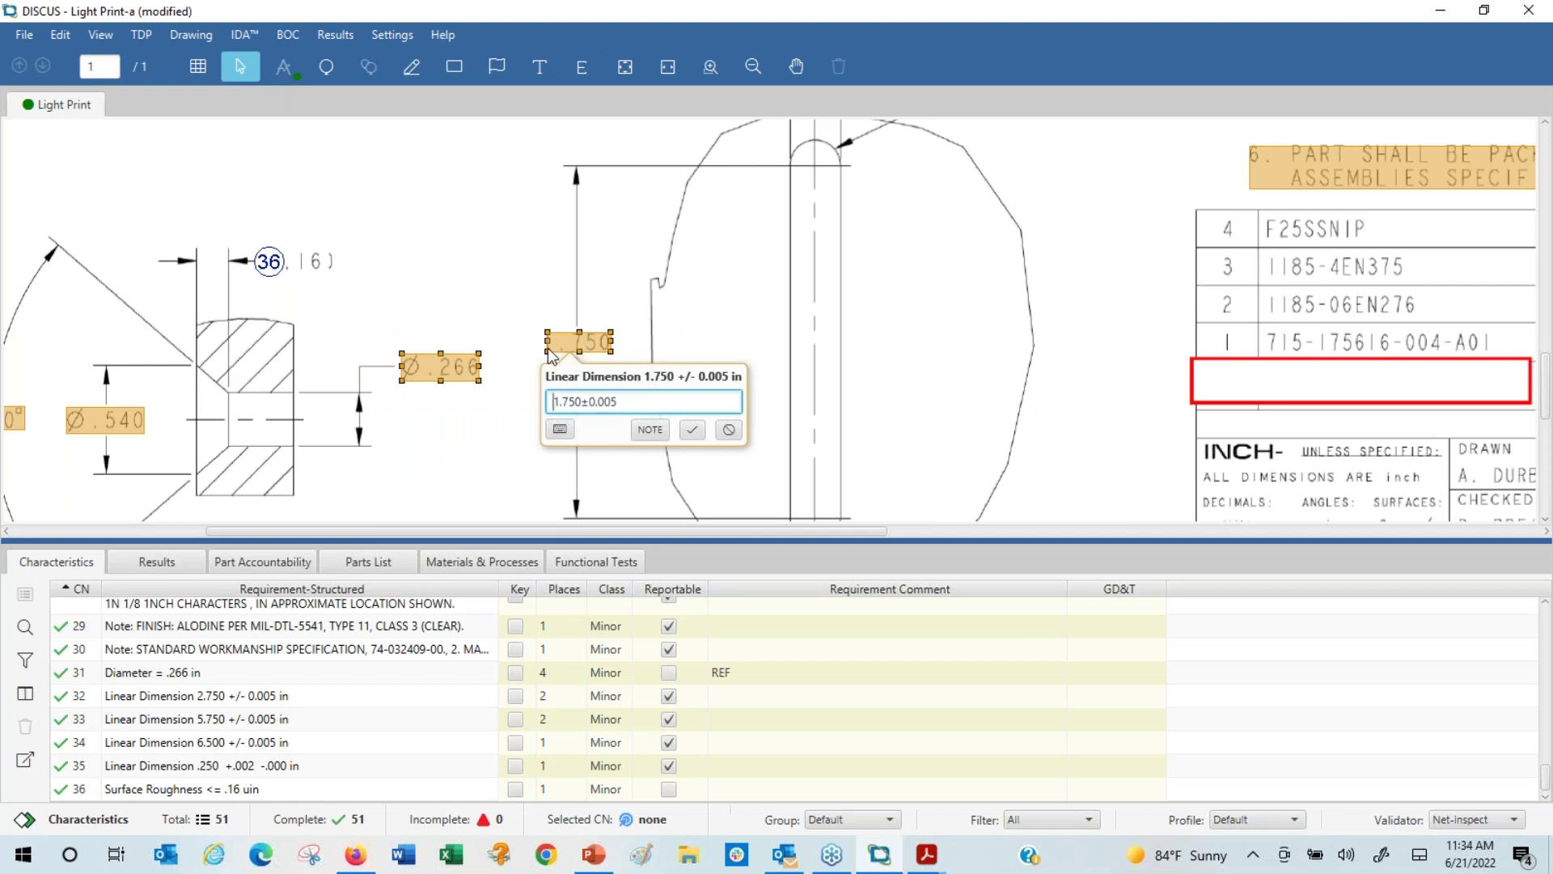
{"action": "right_click", "coordinate": [548, 349]}
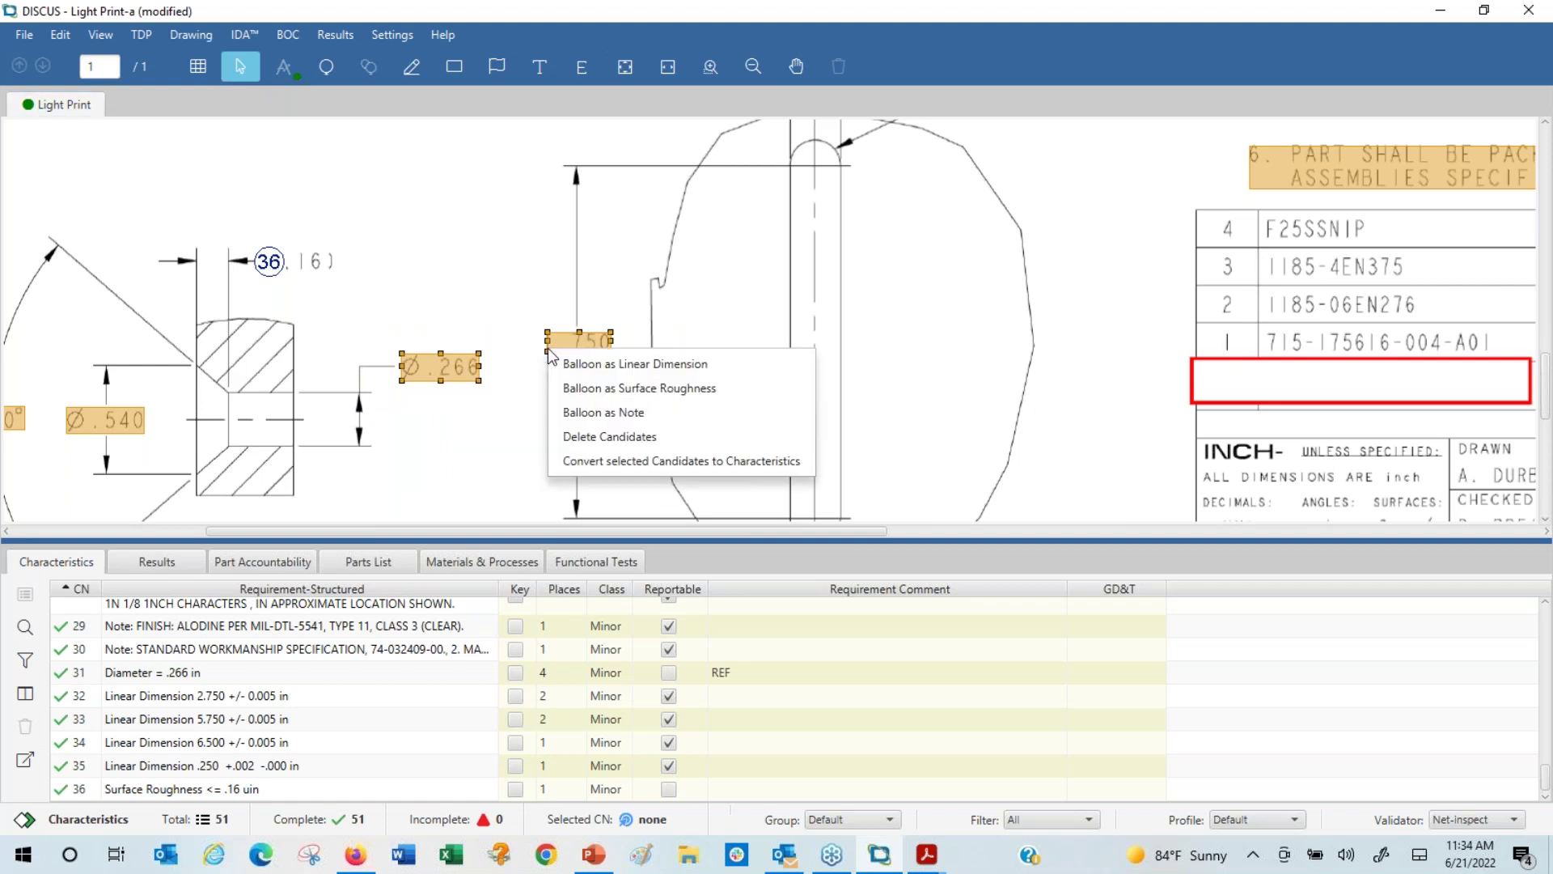
{"action": "left_click", "coordinate": [584, 388]}
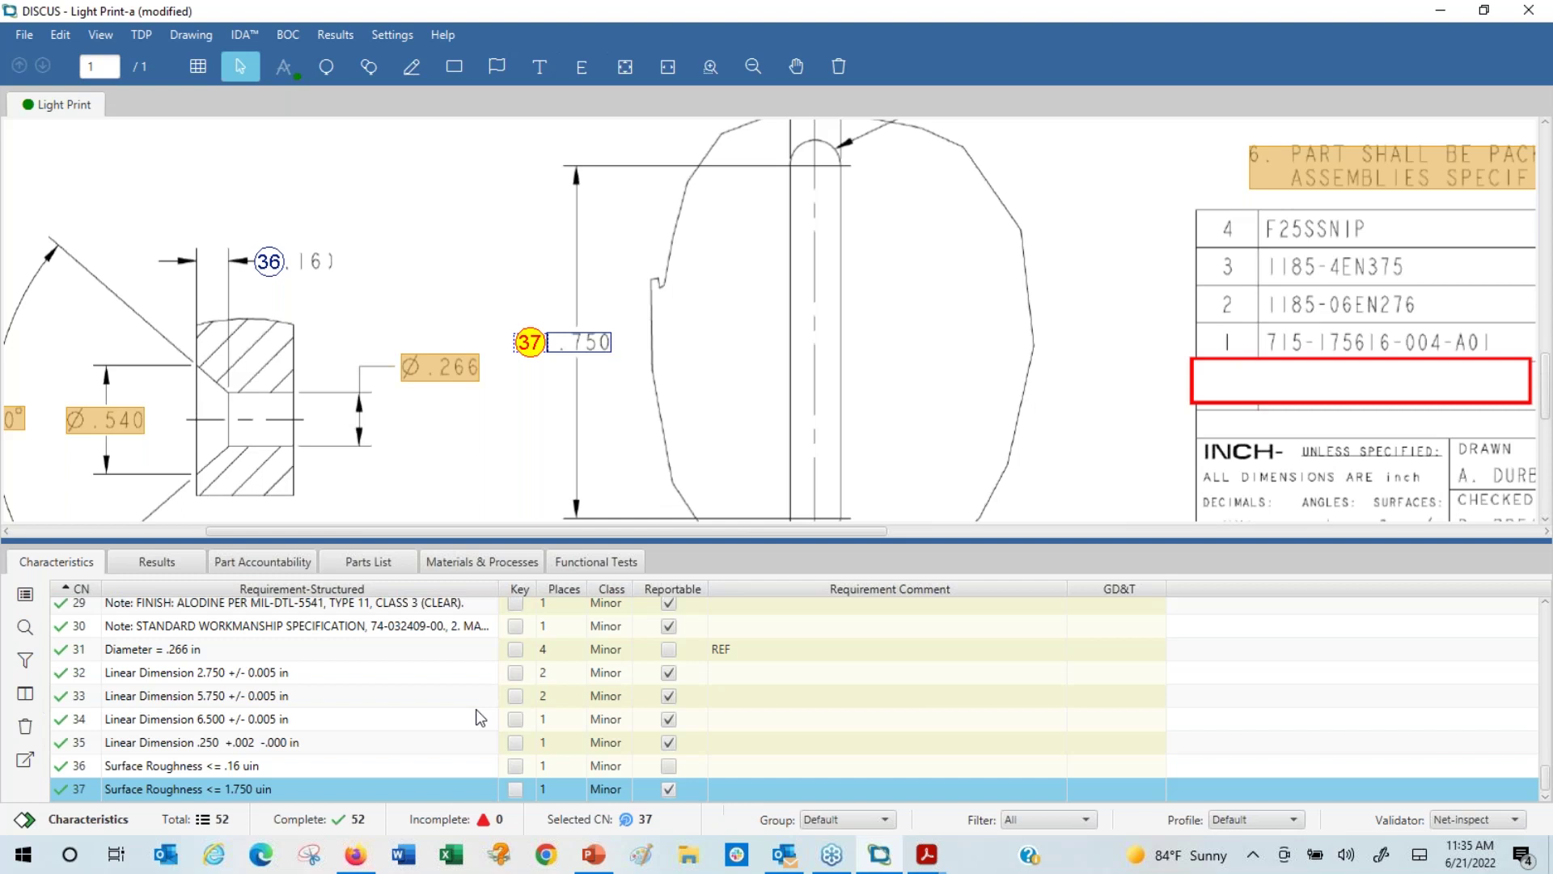
{"action": "left_click", "coordinate": [1391, 37]}
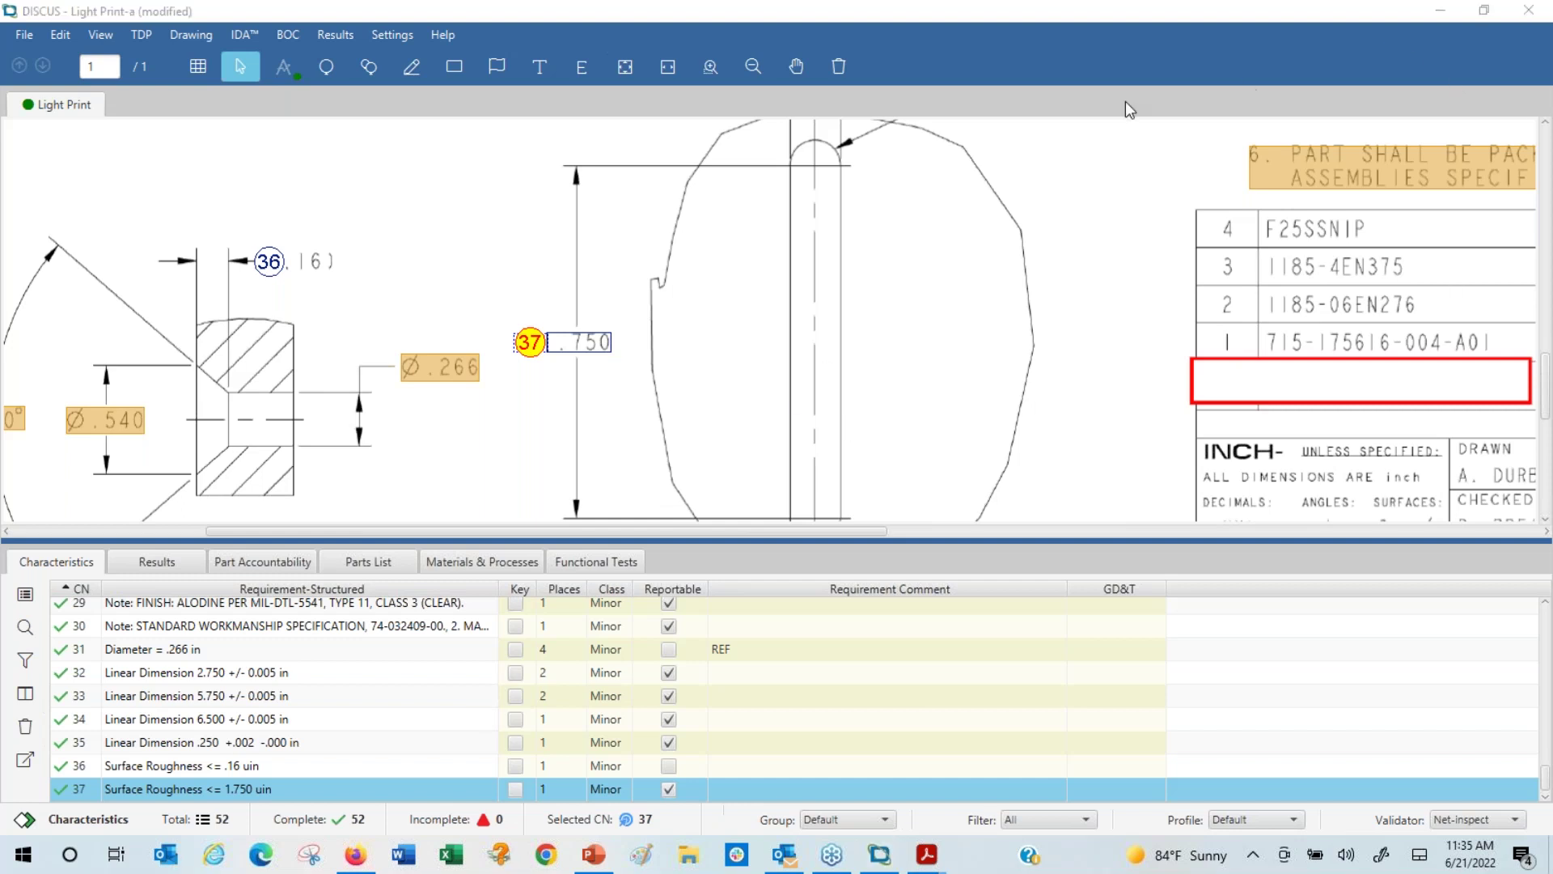